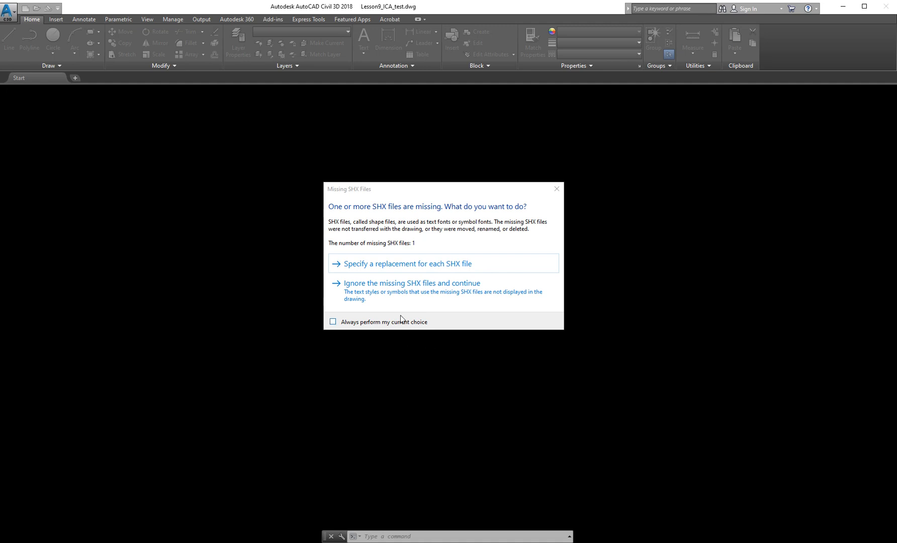
- Open the drawing with the missing SHX files ignored and inspect the intersection's corner curve and road lines in model space
{"action": "left_click", "coordinate": [374, 292]}
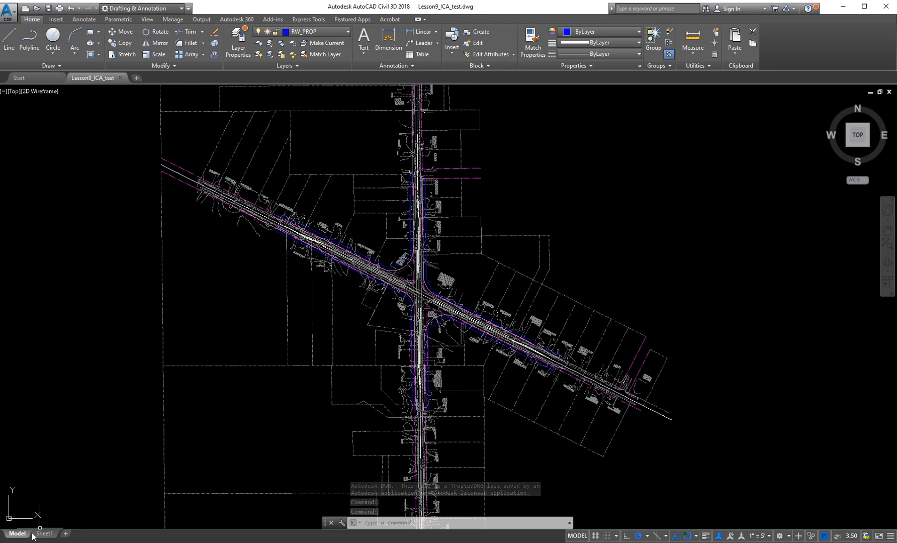
{"action": "mouse_move", "coordinate": [46, 536]}
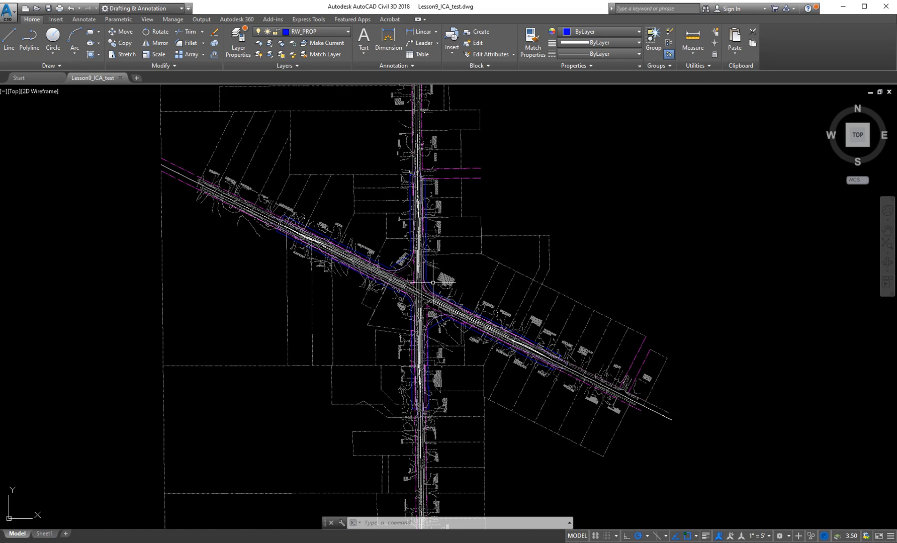
{"action": "scroll", "coordinate": [417, 298], "scroll_direction": "up", "scroll_amount": 8}
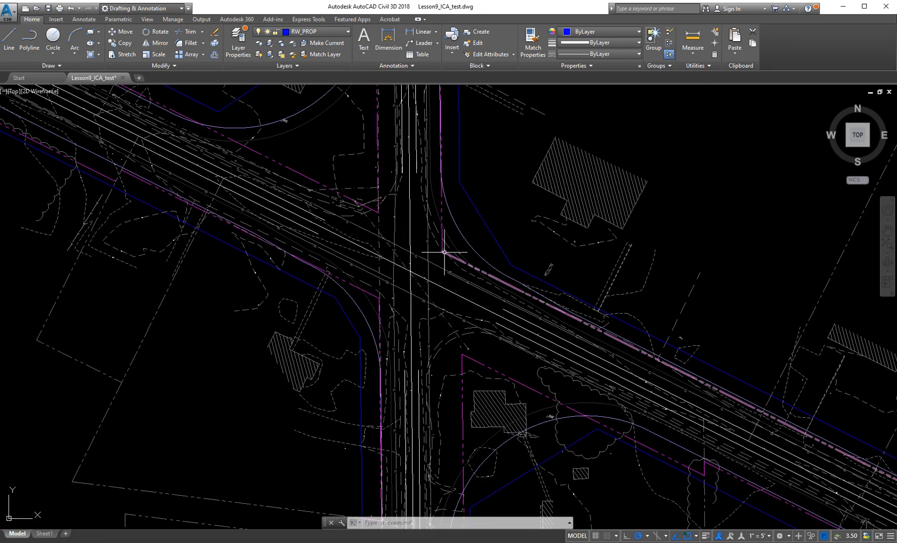
{"action": "left_click", "coordinate": [463, 236]}
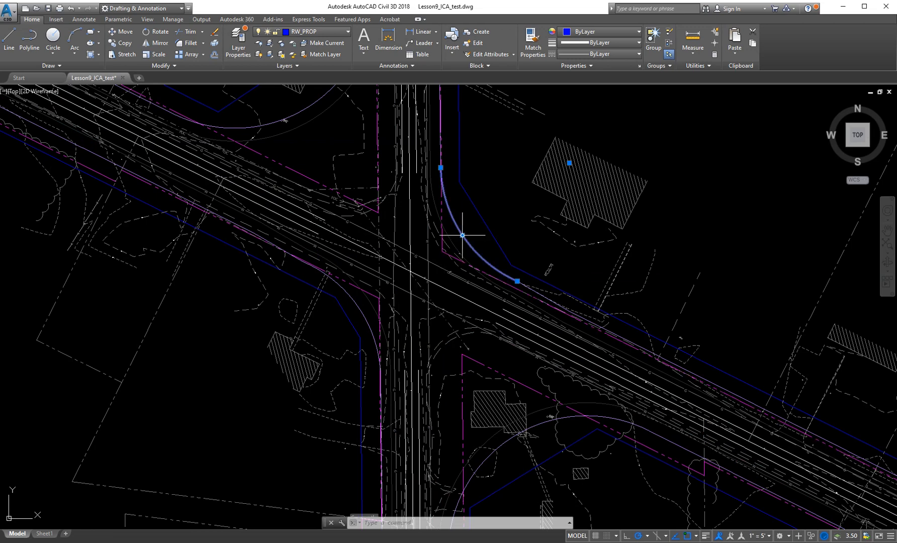
{"action": "key", "text": "Escape"}
{"action": "key", "text": "Escape"}
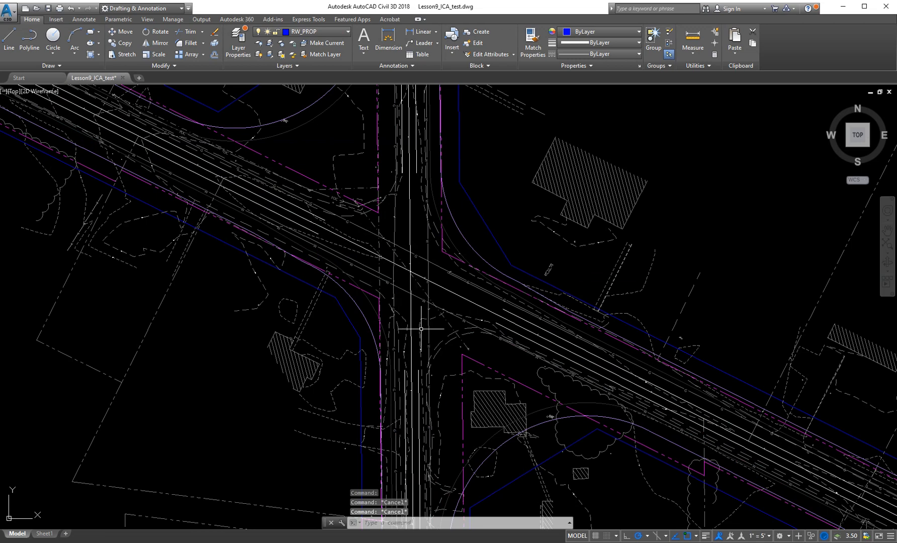
{"action": "mouse_move", "coordinate": [412, 287]}
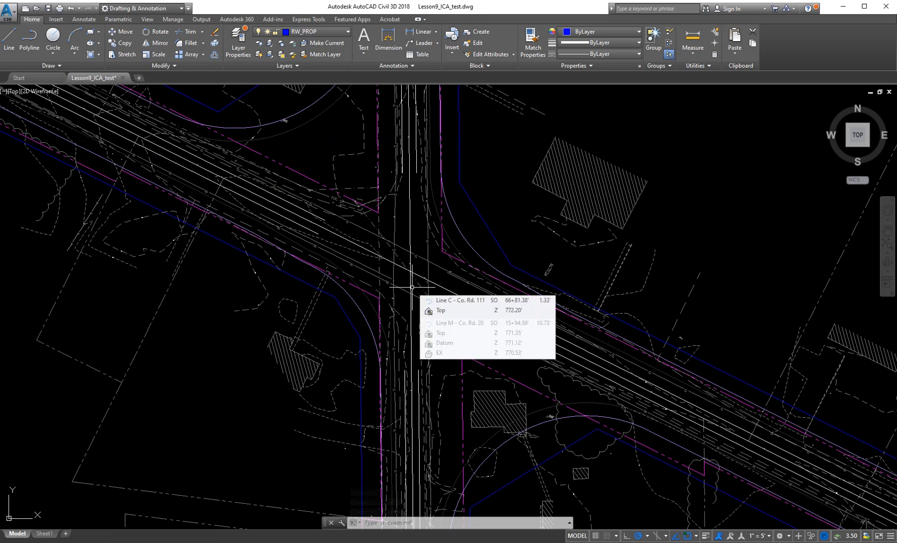
{"action": "scroll", "coordinate": [395, 303], "scroll_direction": "down", "scroll_amount": 4}
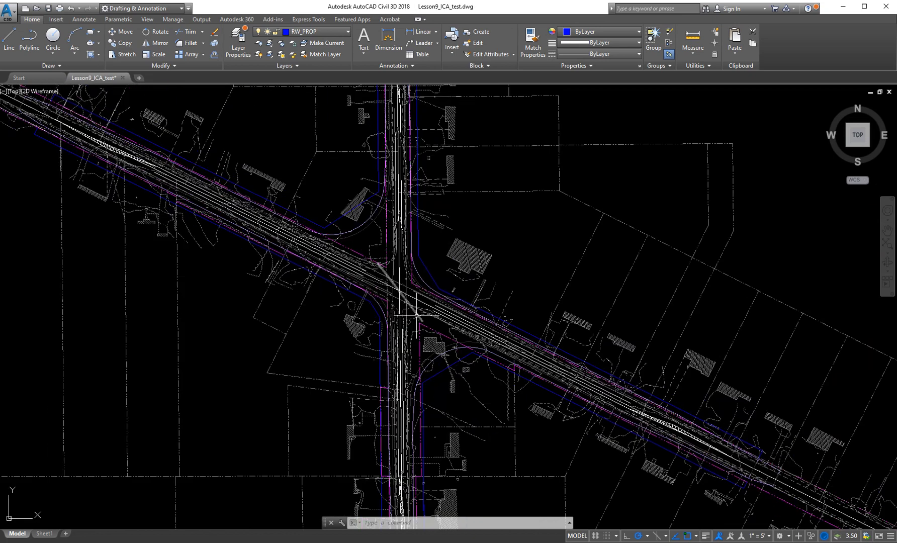
{"action": "scroll", "coordinate": [390, 297], "scroll_direction": "down", "scroll_amount": 2}
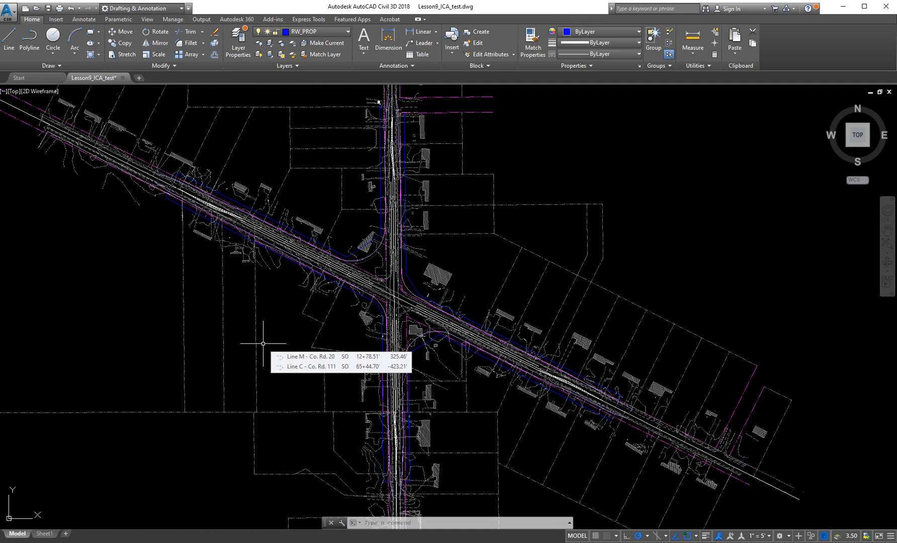
- Switch to the Sheet1 layout and check the border and title block surrounding the intersection plan
{"action": "left_click", "coordinate": [45, 534]}
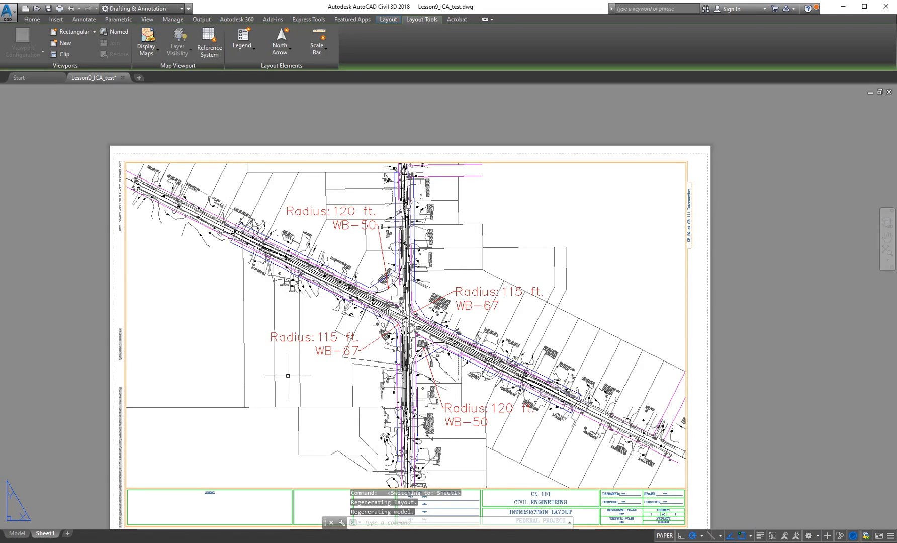
{"action": "middle_click_drag", "start_coordinate": [323, 423], "coordinate": [352, 362]}
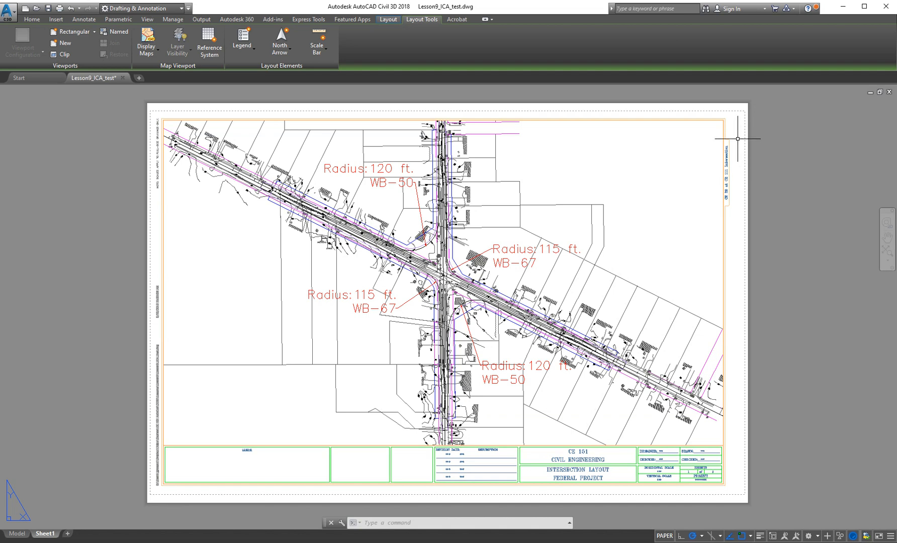
{"action": "left_click", "coordinate": [703, 119]}
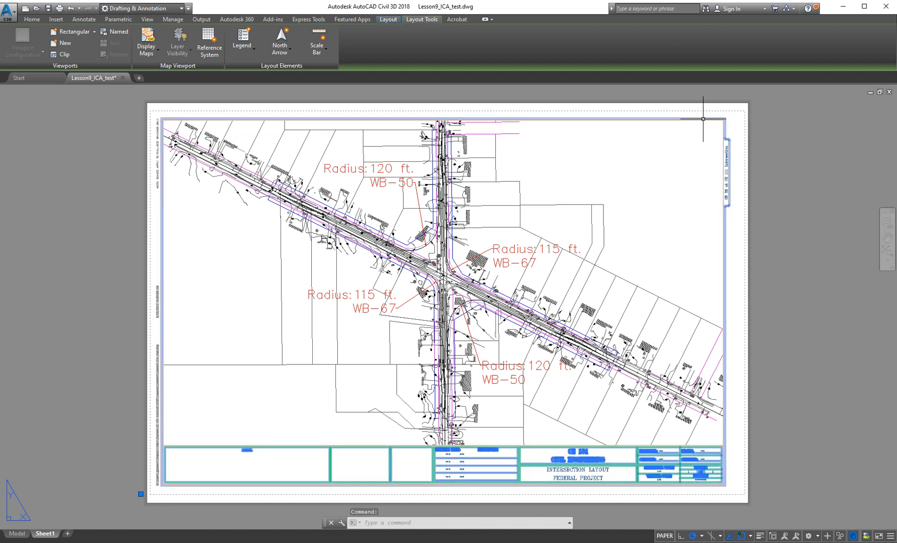
{"action": "key", "text": "Escape"}
{"action": "key", "text": "Escape"}
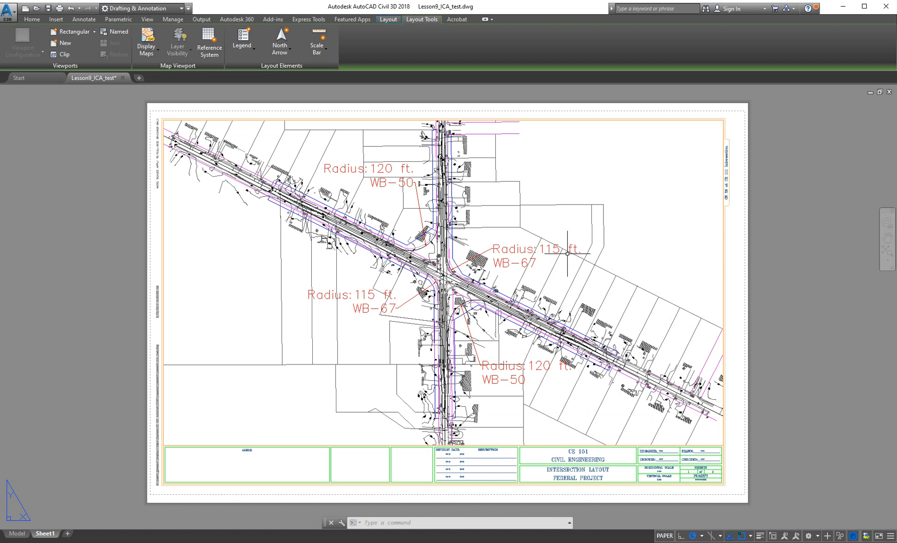
- Activate the viewport on the sheet and examine the road intersection inside it at close range
{"action": "double_click", "coordinate": [561, 220]}
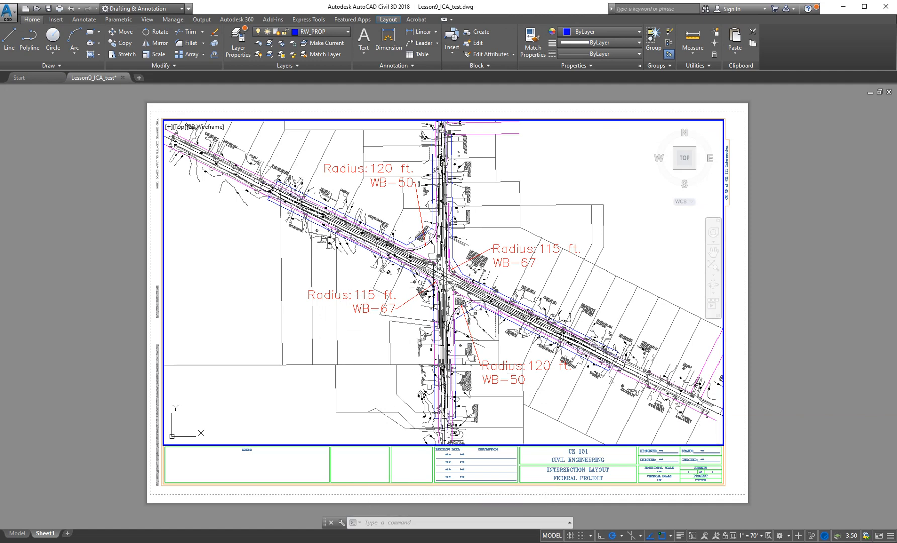
{"action": "mouse_move", "coordinate": [433, 286]}
{"action": "mouse_move", "coordinate": [556, 391]}
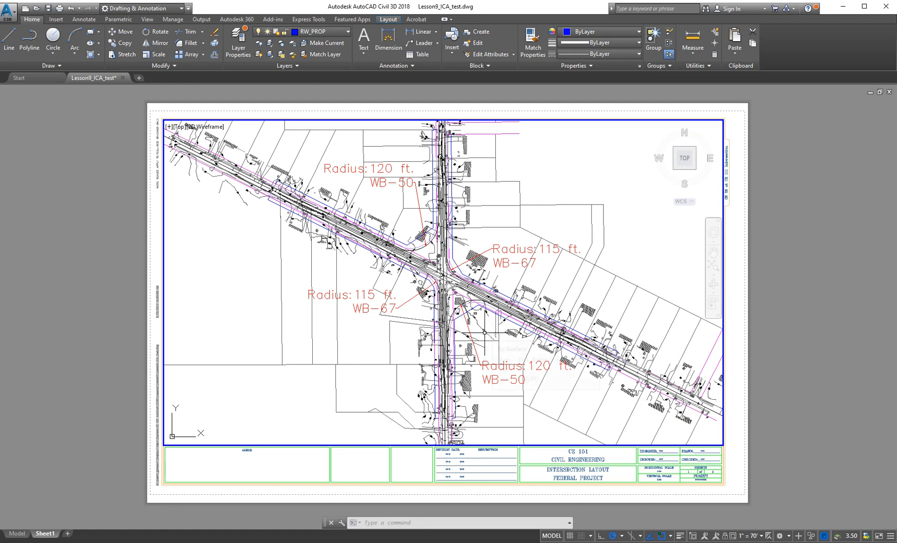
{"action": "mouse_move", "coordinate": [484, 333]}
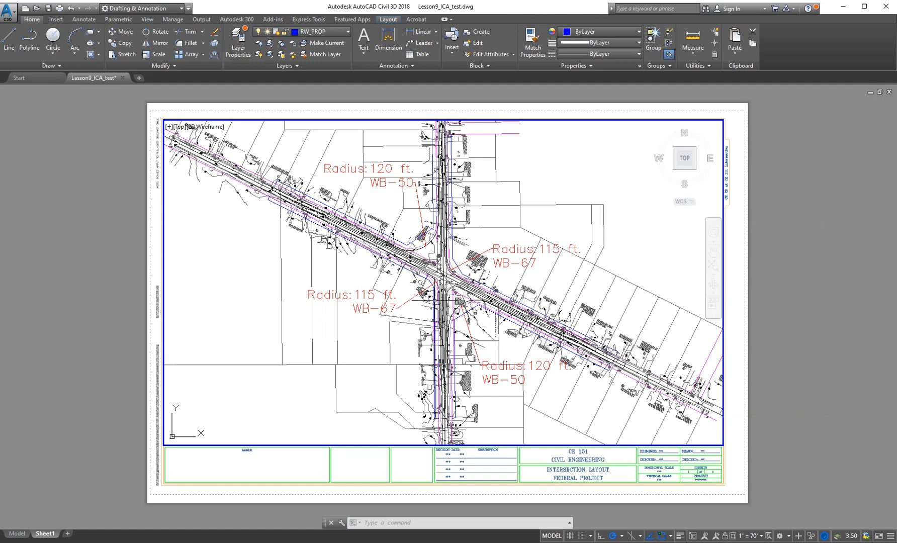
{"action": "scroll", "coordinate": [444, 286], "scroll_direction": "up", "scroll_amount": 6}
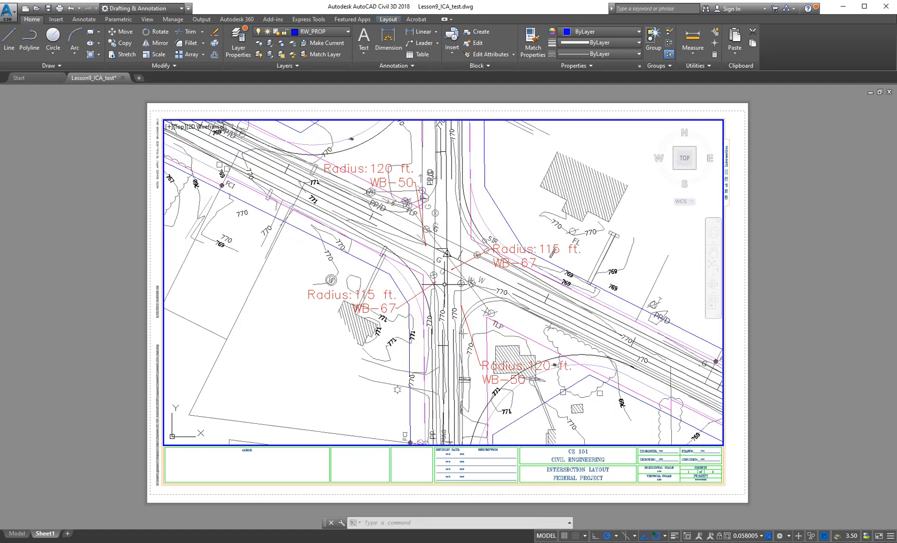
{"action": "mouse_move", "coordinate": [445, 285]}
{"action": "middle_mouse_down"}
{"action": "mouse_move", "coordinate": [428, 305]}
{"action": "mouse_move", "coordinate": [355, 309]}
{"action": "mouse_move", "coordinate": [308, 264]}
{"action": "middle_mouse_up"}
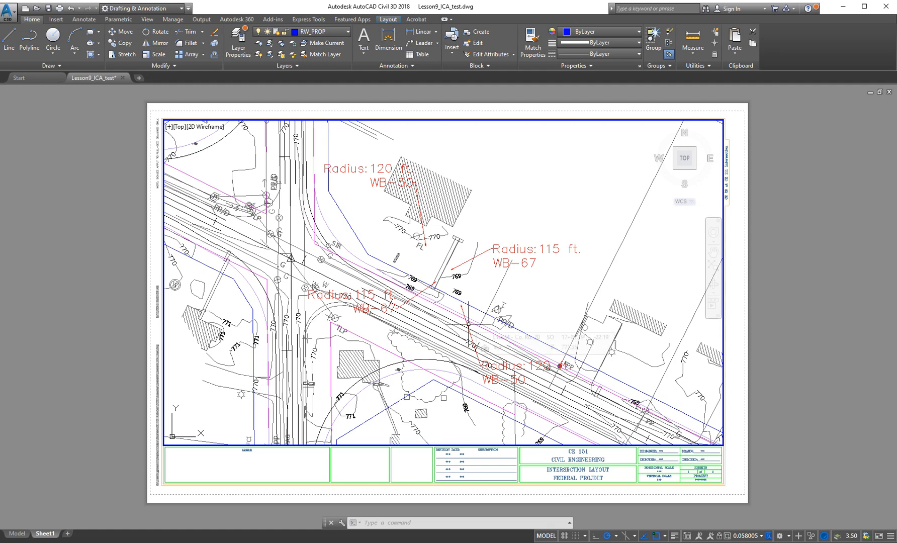
{"action": "mouse_move", "coordinate": [469, 324]}
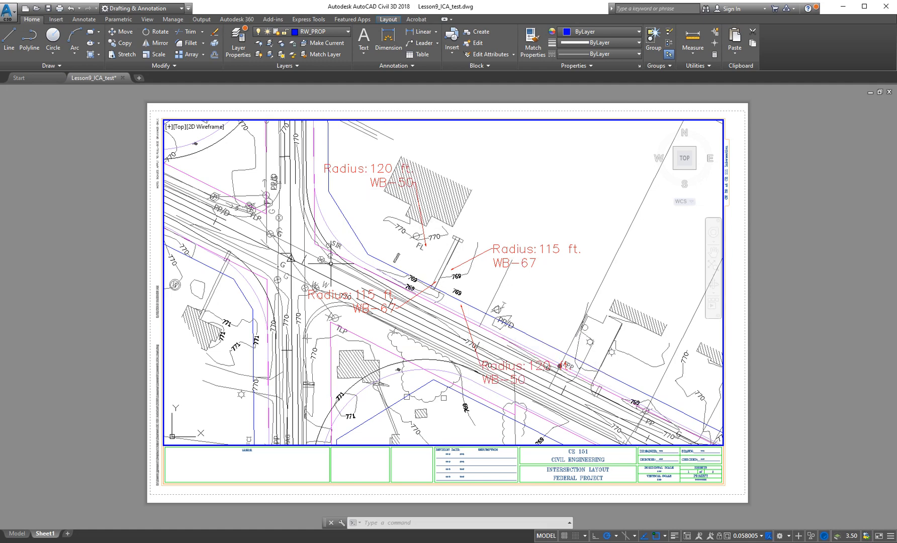
{"action": "mouse_move", "coordinate": [309, 267]}
{"action": "middle_mouse_down"}
{"action": "mouse_move", "coordinate": [476, 262]}
{"action": "mouse_move", "coordinate": [487, 247]}
{"action": "mouse_move", "coordinate": [477, 262]}
{"action": "mouse_move", "coordinate": [482, 241]}
{"action": "mouse_move", "coordinate": [469, 263]}
{"action": "mouse_move", "coordinate": [446, 262]}
{"action": "middle_mouse_up"}
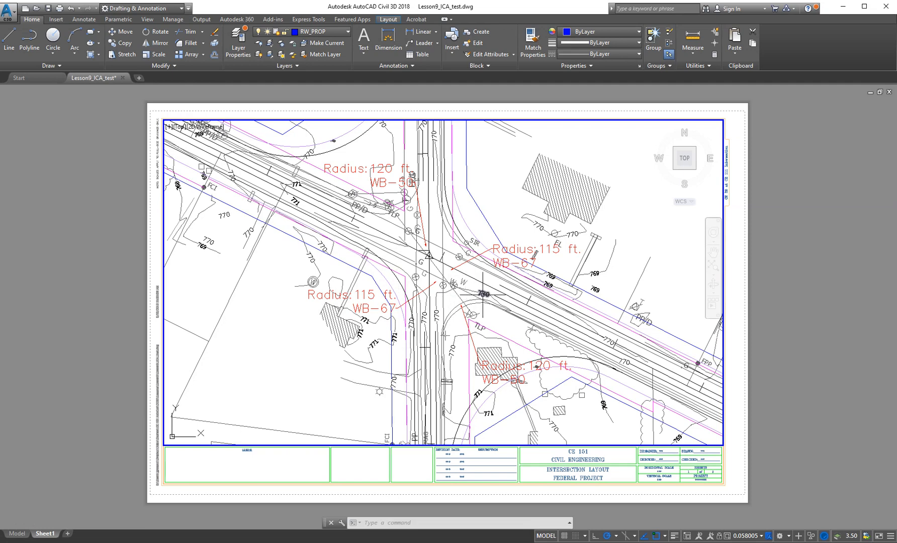
{"action": "mouse_move", "coordinate": [483, 294]}
{"action": "middle_mouse_down"}
{"action": "mouse_move", "coordinate": [346, 294]}
{"action": "mouse_move", "coordinate": [383, 295]}
{"action": "middle_mouse_up"}
- Enlarge the intersection inside the active viewport and refresh its linework with the REGEN command
{"action": "scroll", "coordinate": [383, 294], "scroll_direction": "down", "scroll_amount": 10}
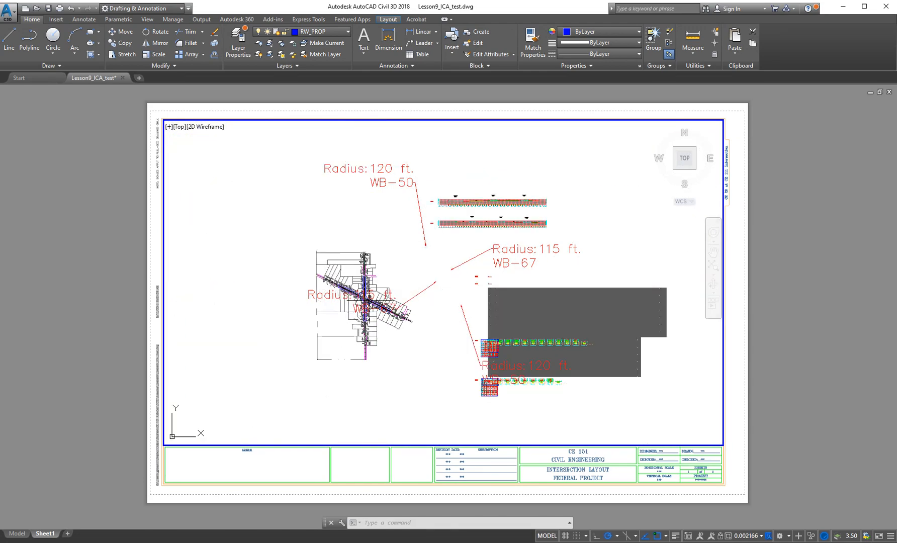
{"action": "scroll", "coordinate": [368, 298], "scroll_direction": "up", "scroll_amount": 4}
{"action": "scroll", "coordinate": [365, 300], "scroll_direction": "up", "scroll_amount": 1}
{"action": "middle_click_drag", "start_coordinate": [349, 304], "coordinate": [441, 302]}
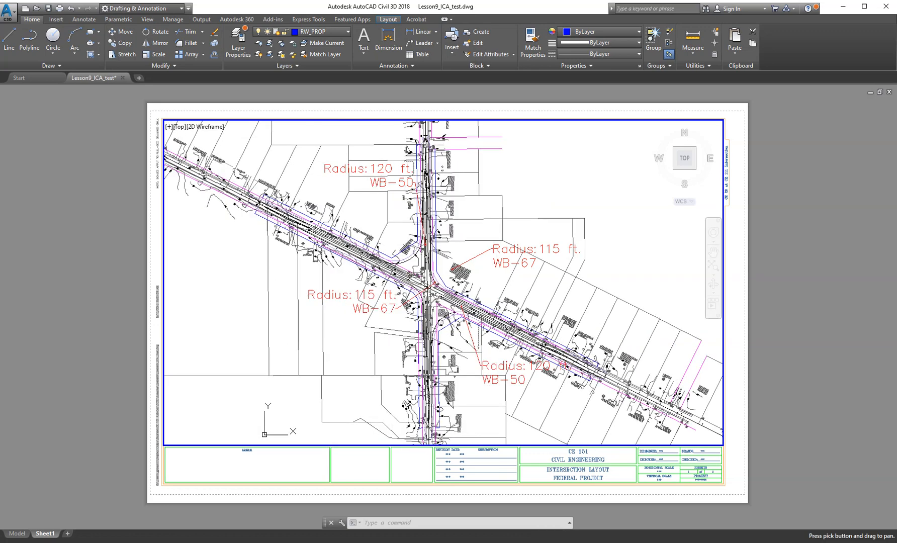
{"action": "scroll", "coordinate": [363, 304], "scroll_direction": "down", "scroll_amount": 3}
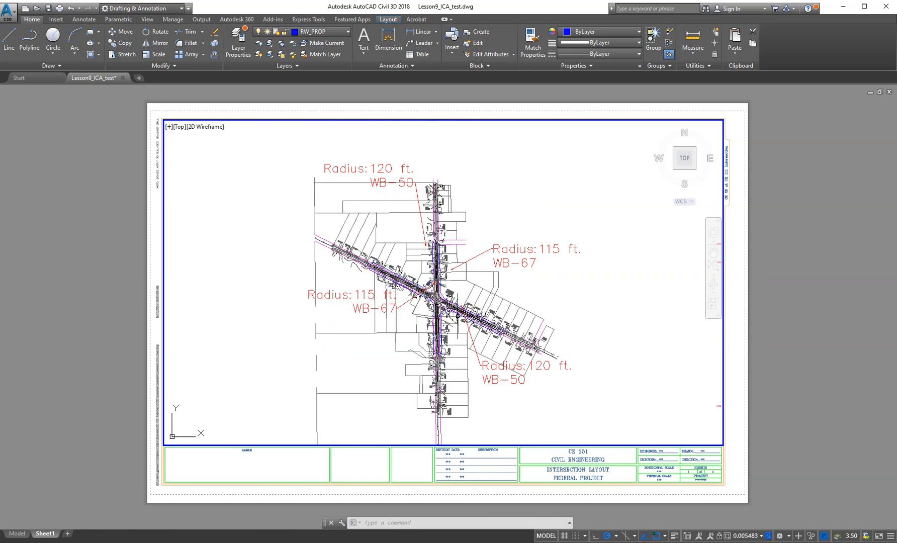
{"action": "scroll", "coordinate": [402, 306], "scroll_direction": "up", "scroll_amount": 10}
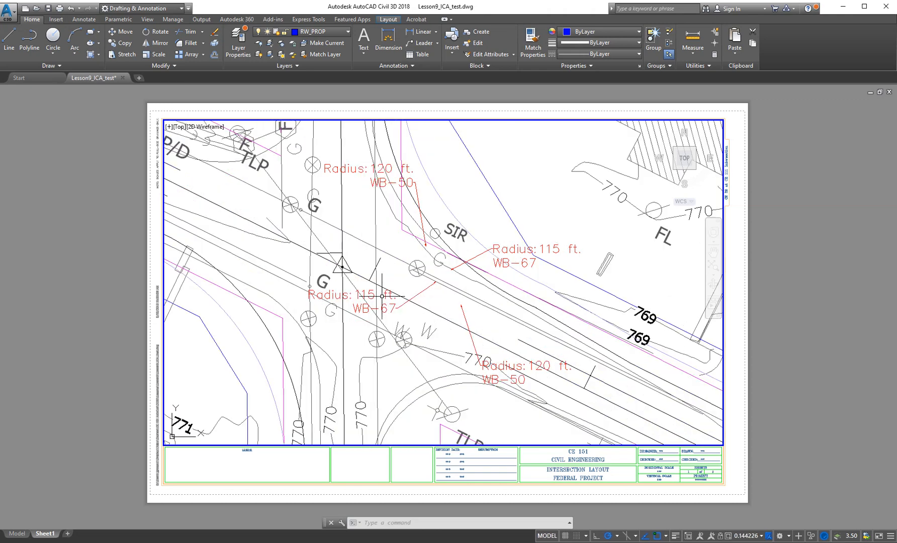
{"action": "middle_click_drag", "start_coordinate": [376, 299], "coordinate": [472, 311]}
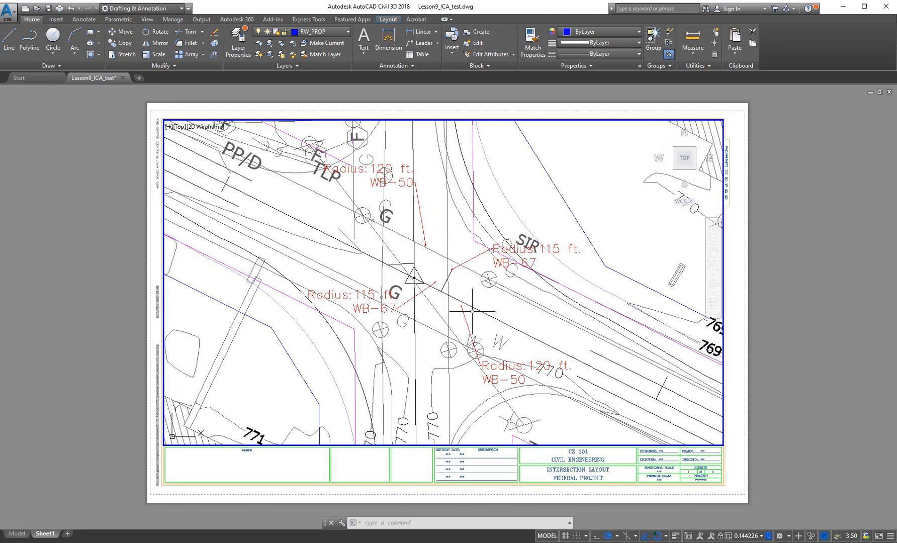
{"action": "type", "text": "e"}
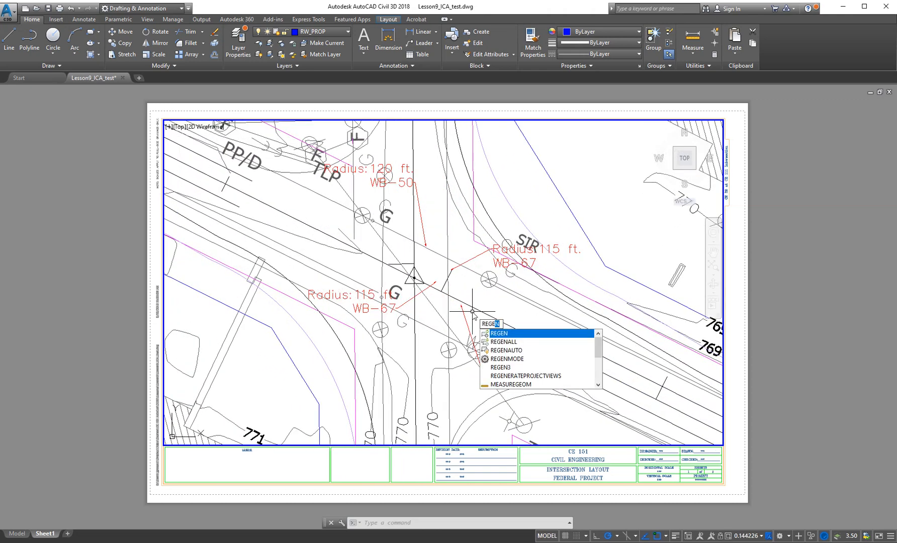
{"action": "type", "text": "n"}
{"action": "key", "text": "Return"}
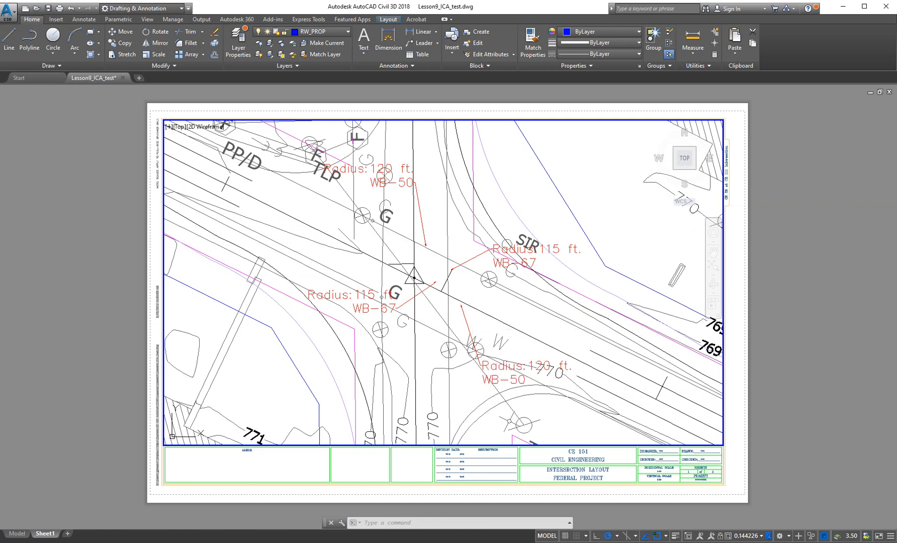
{"action": "key", "text": "Return"}
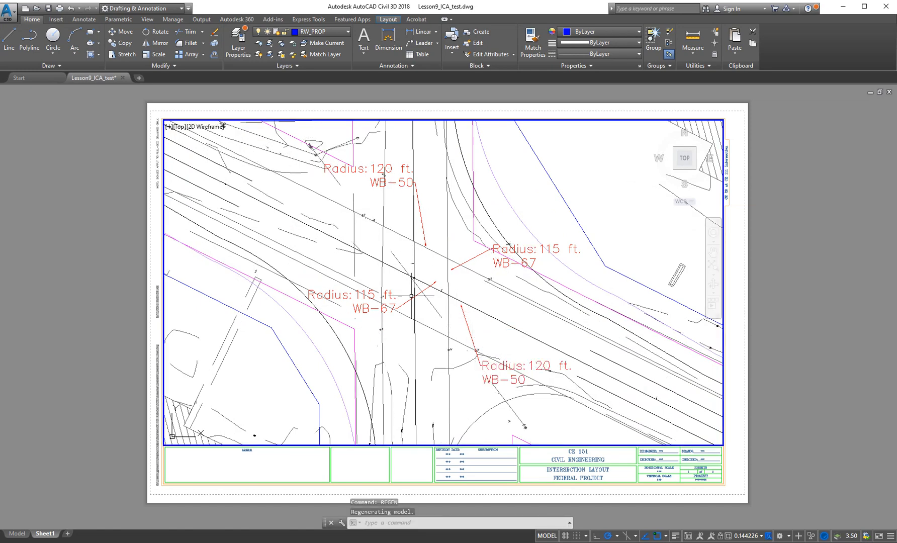
- Reframe the plan inside the viewport so the road crossing sits centred among the four radius labels
{"action": "mouse_move", "coordinate": [412, 296]}
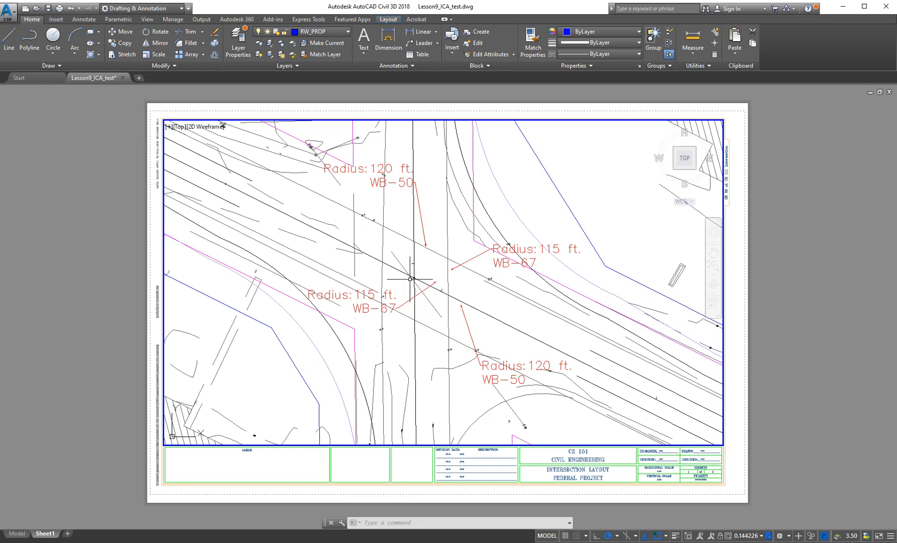
{"action": "scroll", "coordinate": [452, 301], "scroll_direction": "down", "scroll_amount": 6}
{"action": "scroll", "coordinate": [463, 305], "scroll_direction": "down", "scroll_amount": 2}
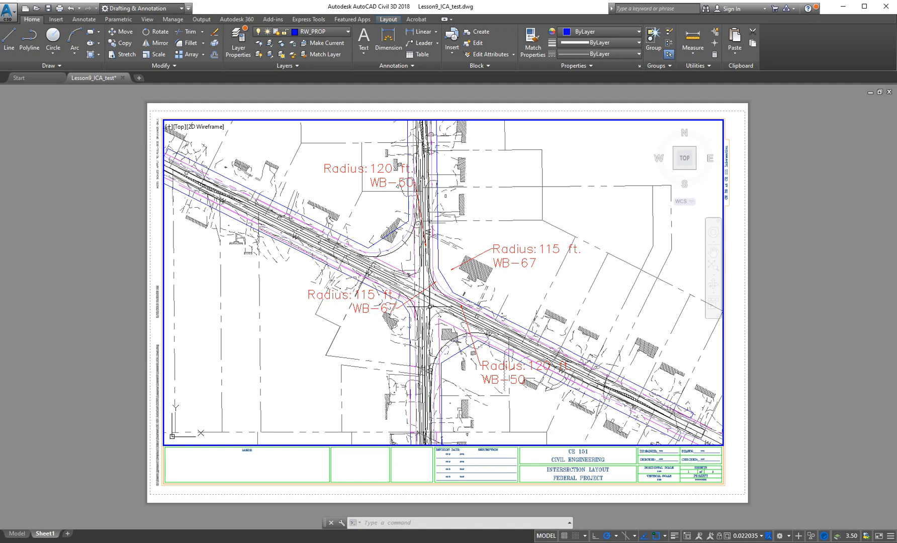
{"action": "scroll", "coordinate": [430, 305], "scroll_direction": "up", "scroll_amount": 6}
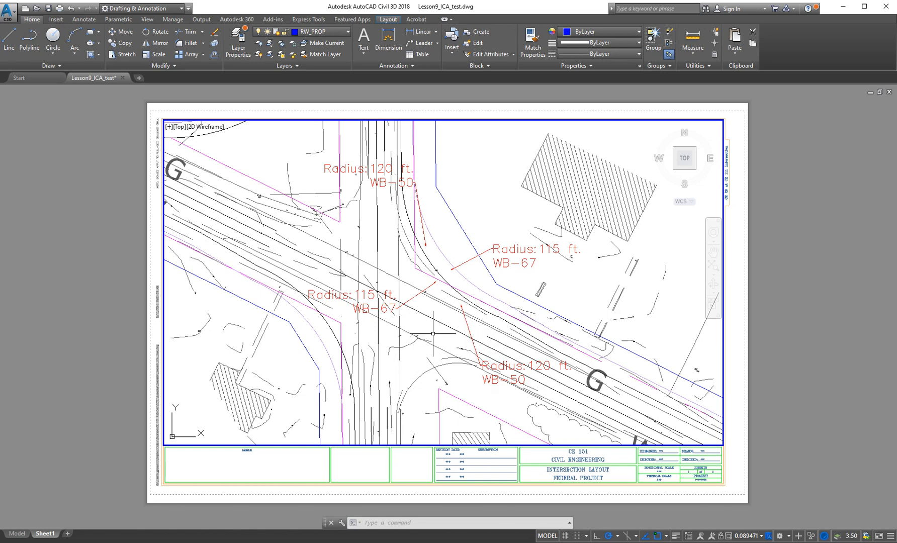
{"action": "scroll", "coordinate": [417, 347], "scroll_direction": "down", "scroll_amount": 4}
{"action": "mouse_move", "coordinate": [416, 353]}
{"action": "middle_mouse_down"}
{"action": "mouse_move", "coordinate": [406, 345]}
{"action": "mouse_move", "coordinate": [467, 346]}
{"action": "mouse_move", "coordinate": [444, 316]}
{"action": "mouse_move", "coordinate": [446, 302]}
{"action": "mouse_move", "coordinate": [429, 296]}
{"action": "mouse_move", "coordinate": [455, 322]}
{"action": "middle_mouse_up"}
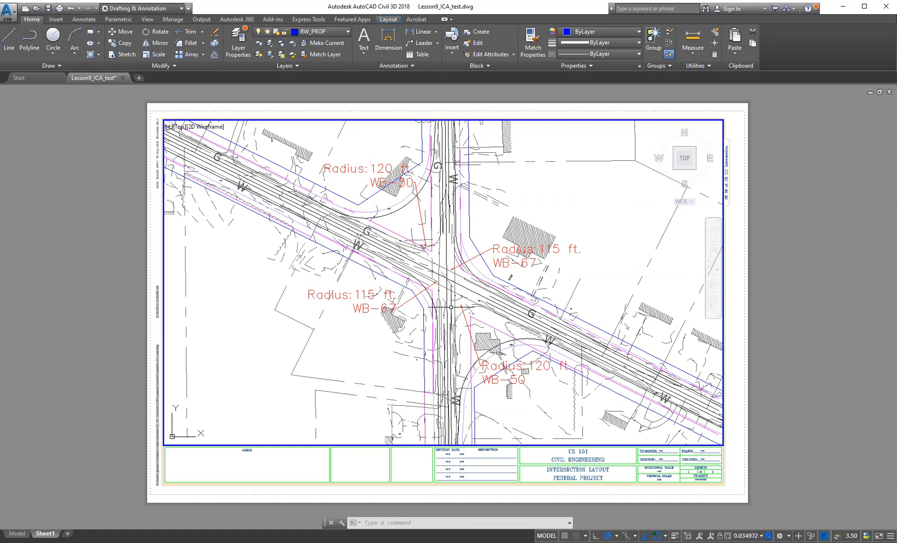
{"action": "mouse_move", "coordinate": [451, 299]}
{"action": "middle_mouse_down"}
{"action": "mouse_move", "coordinate": [443, 301]}
{"action": "mouse_move", "coordinate": [448, 307]}
{"action": "middle_mouse_up"}
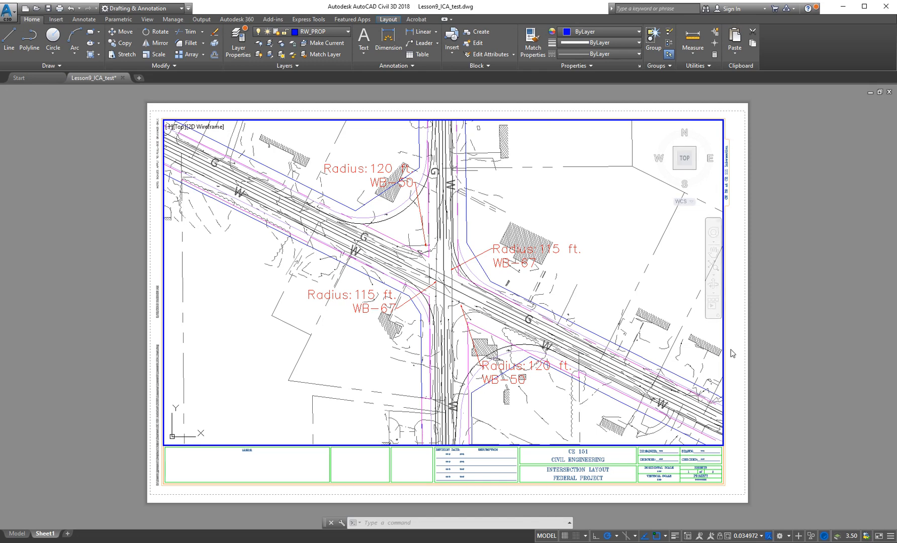
- Return to paper space and inspect the radius labels against the intersection corners
{"action": "mouse_move", "coordinate": [623, 295]}
{"action": "left_click", "coordinate": [547, 536]}
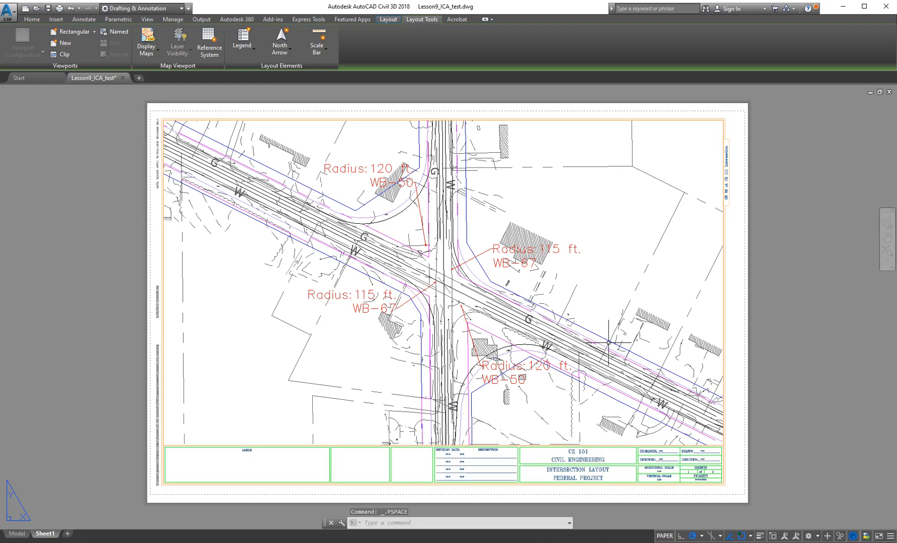
{"action": "mouse_move", "coordinate": [436, 317]}
{"action": "middle_mouse_down"}
{"action": "mouse_move", "coordinate": [553, 327]}
{"action": "mouse_move", "coordinate": [348, 322]}
{"action": "mouse_move", "coordinate": [438, 288]}
{"action": "mouse_move", "coordinate": [572, 346]}
{"action": "mouse_move", "coordinate": [331, 296]}
{"action": "mouse_move", "coordinate": [490, 315]}
{"action": "mouse_move", "coordinate": [410, 307]}
{"action": "mouse_move", "coordinate": [429, 322]}
{"action": "middle_mouse_up"}
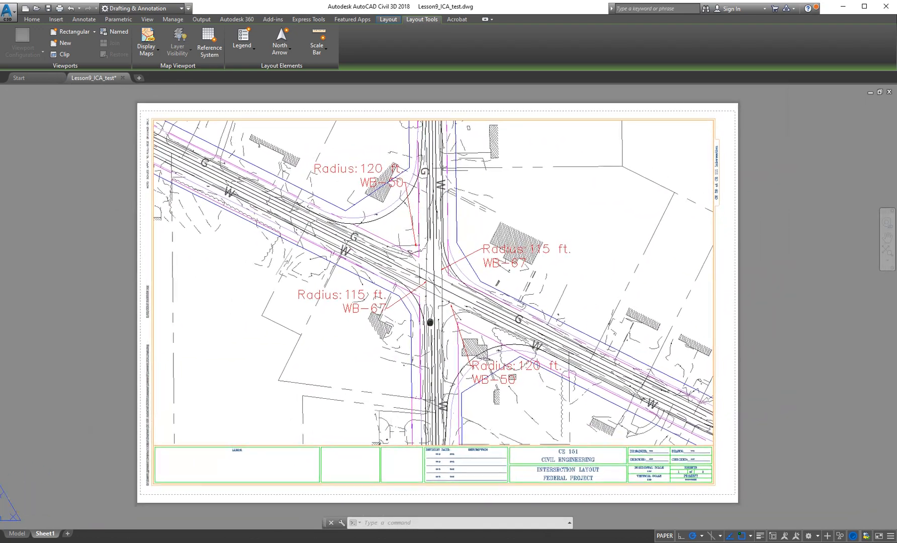
{"action": "scroll", "coordinate": [430, 322], "scroll_direction": "up", "scroll_amount": 3}
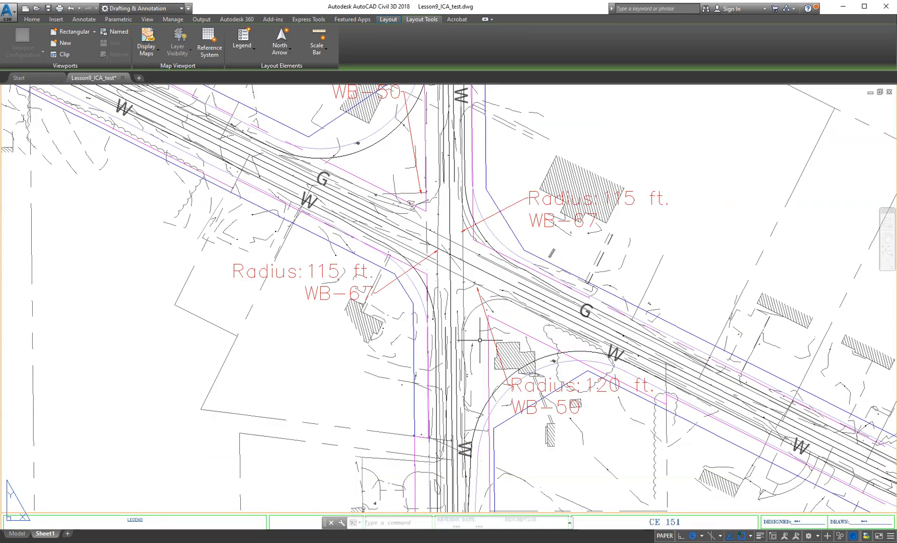
- Review the whole Sheet1 layout, including its title block and the four radius labels around the crossing
{"action": "scroll", "coordinate": [479, 339], "scroll_direction": "down", "scroll_amount": 5}
{"action": "scroll", "coordinate": [477, 340], "scroll_direction": "up", "scroll_amount": 2}
{"action": "scroll", "coordinate": [475, 340], "scroll_direction": "down", "scroll_amount": 1}
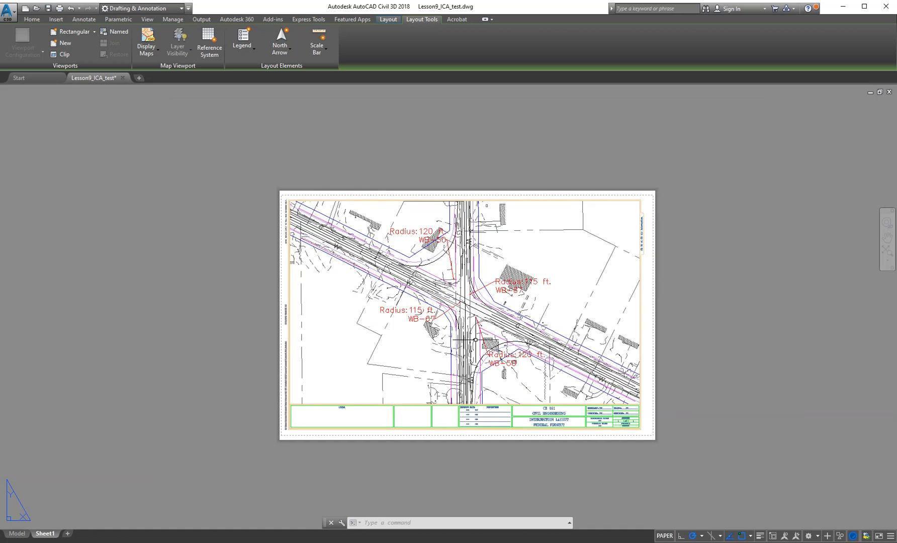
{"action": "scroll", "coordinate": [475, 339], "scroll_direction": "up", "scroll_amount": 2}
{"action": "scroll", "coordinate": [471, 346], "scroll_direction": "down", "scroll_amount": 2}
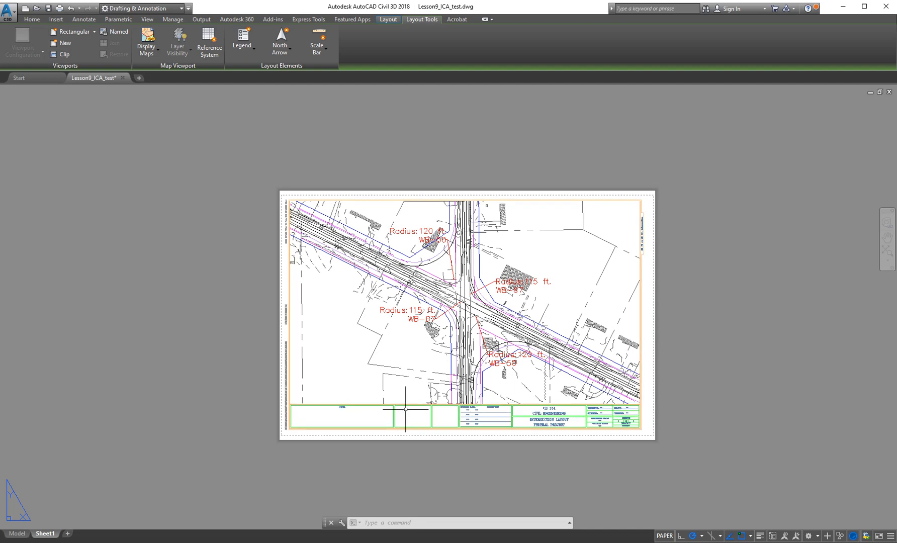
{"action": "middle_click_drag", "start_coordinate": [411, 341], "coordinate": [386, 327]}
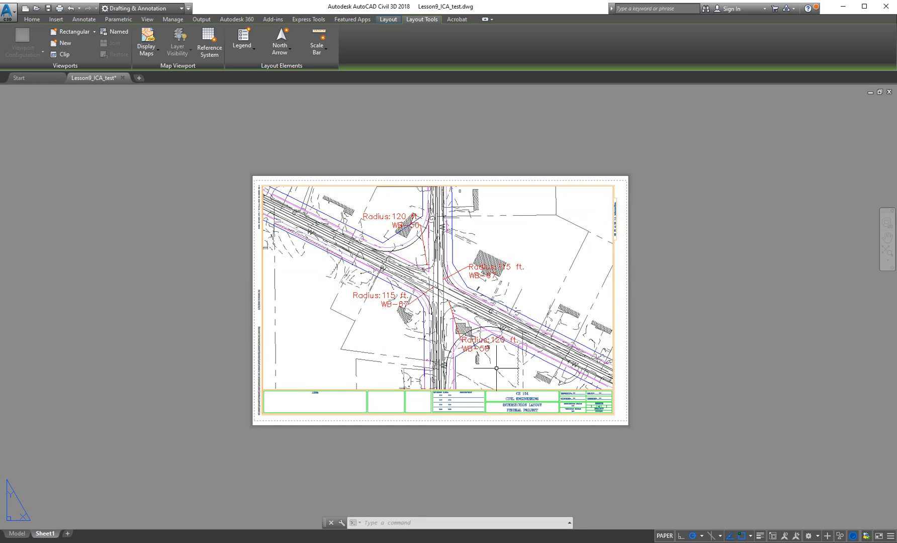
- Activate the viewport, reframe the plan so the road crossing sits among the radius labels, and return to paper space
{"action": "left_click", "coordinate": [663, 536]}
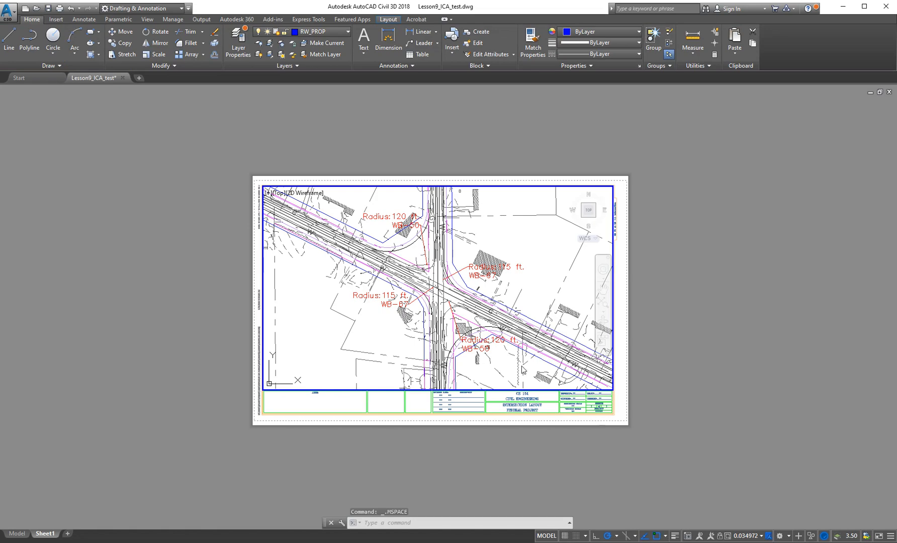
{"action": "scroll", "coordinate": [439, 303], "scroll_direction": "up", "scroll_amount": 2}
{"action": "scroll", "coordinate": [439, 303], "scroll_direction": "up", "scroll_amount": 2}
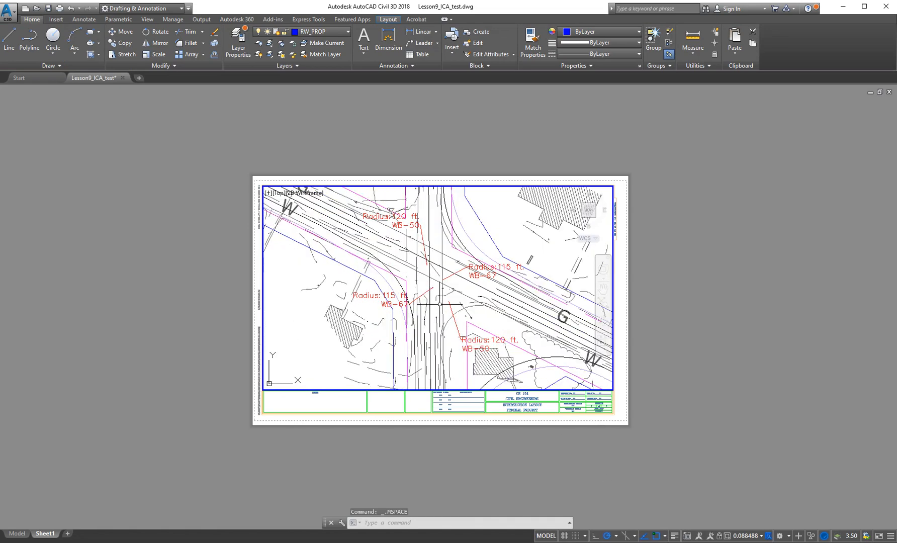
{"action": "middle_click_drag", "start_coordinate": [440, 303], "coordinate": [472, 316]}
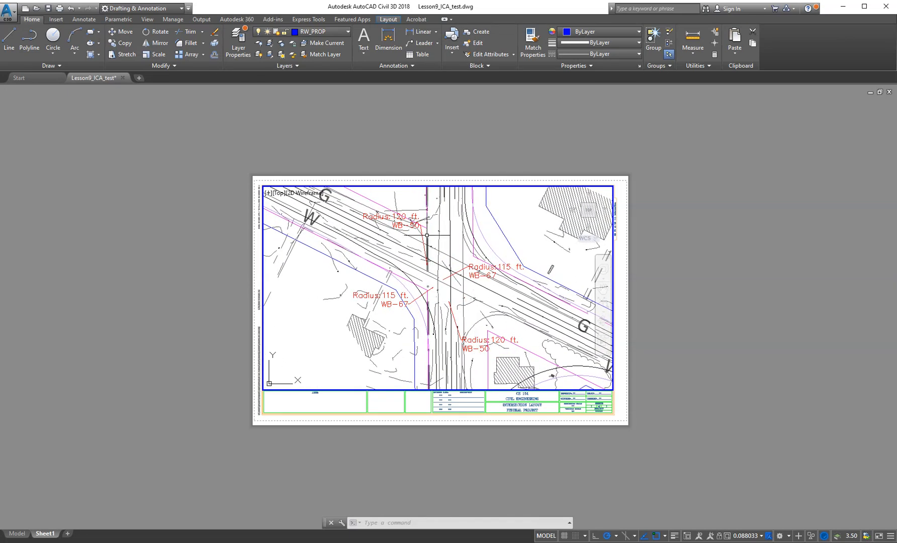
{"action": "scroll", "coordinate": [424, 302], "scroll_direction": "down", "scroll_amount": 4}
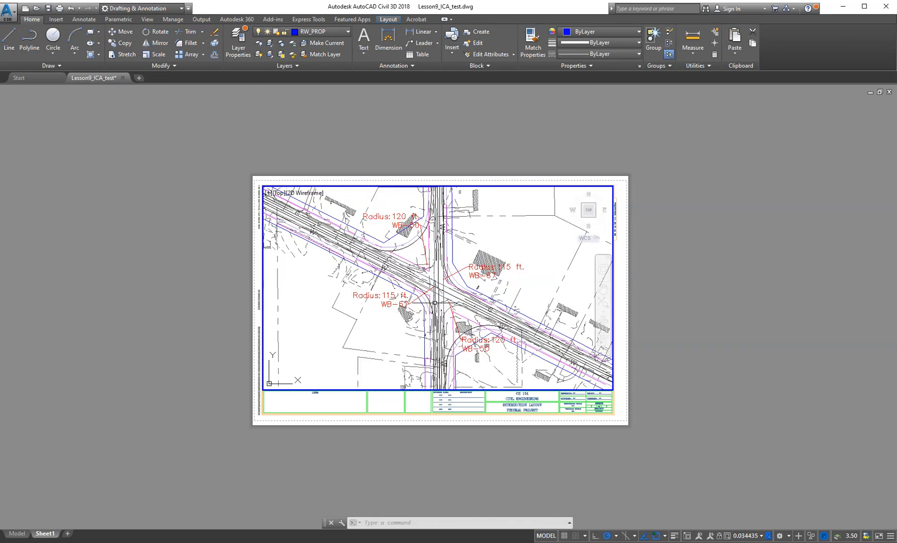
{"action": "middle_click_drag", "start_coordinate": [423, 301], "coordinate": [436, 306]}
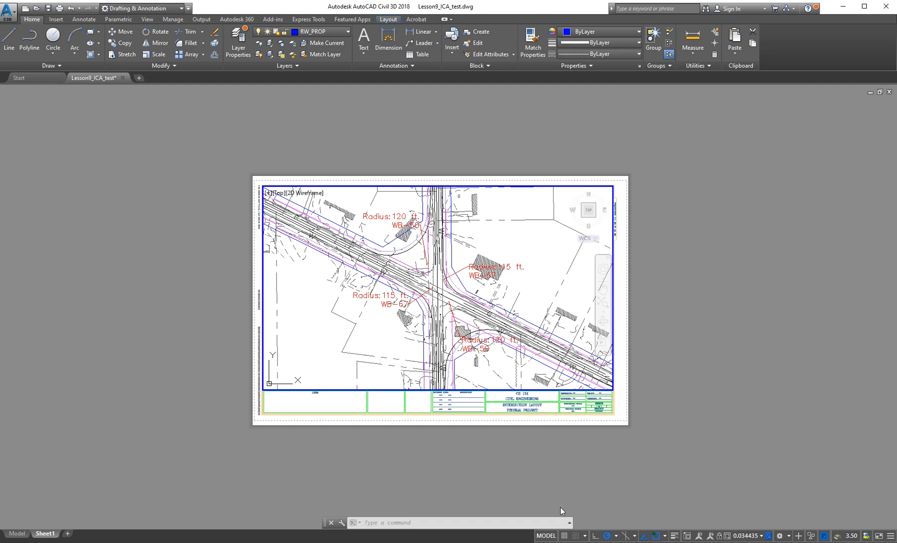
{"action": "left_click", "coordinate": [546, 535]}
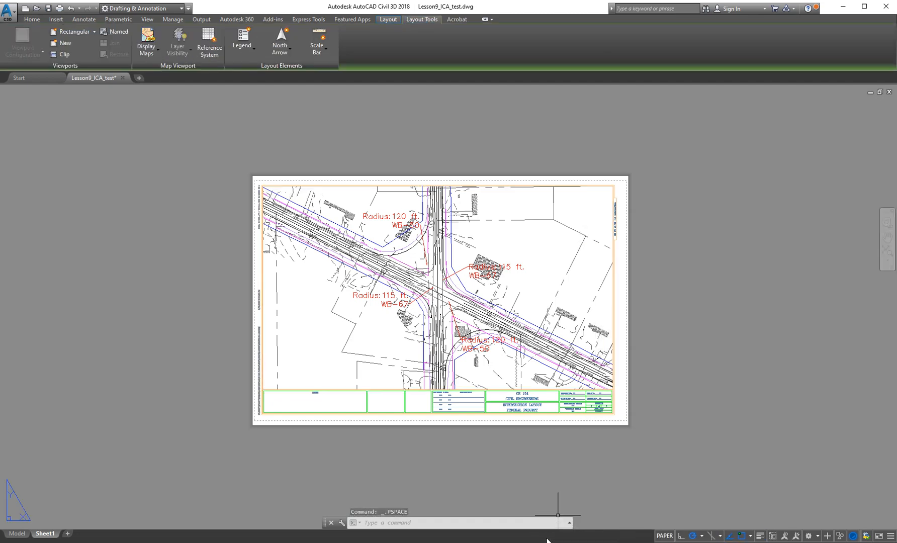
- Activate the viewport with the sheet enlarged and try panning and rescaling the plan beneath the radius labels
{"action": "scroll", "coordinate": [434, 297], "scroll_direction": "up", "scroll_amount": 5}
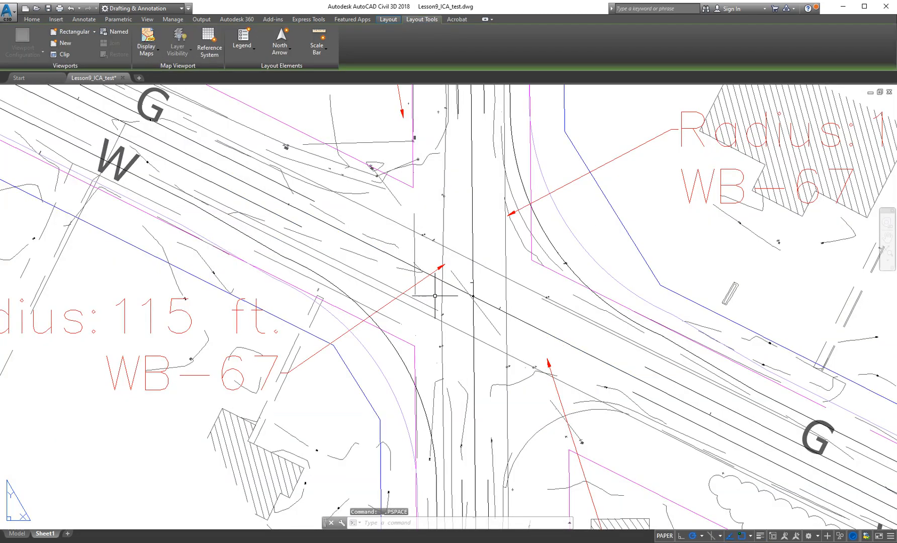
{"action": "left_click", "coordinate": [662, 536]}
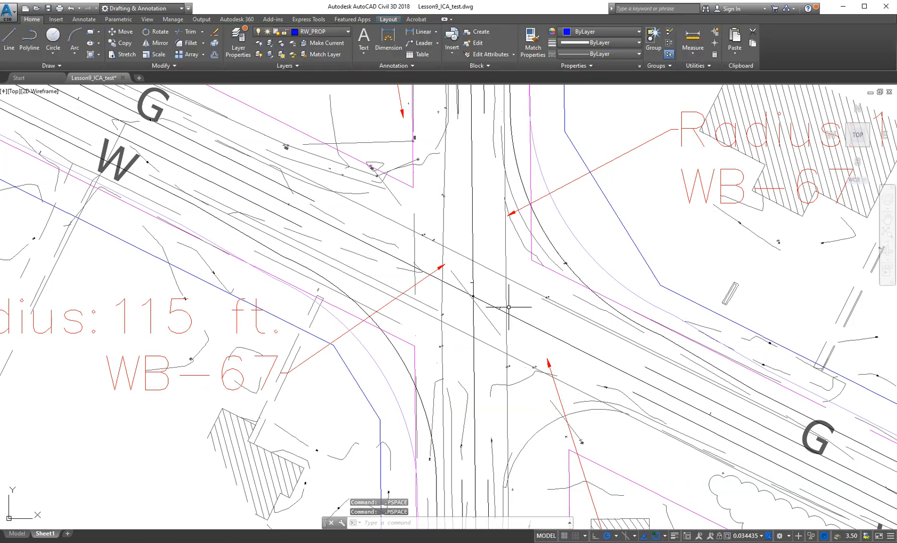
{"action": "mouse_move", "coordinate": [443, 333]}
{"action": "middle_mouse_down"}
{"action": "mouse_move", "coordinate": [443, 324]}
{"action": "mouse_move", "coordinate": [464, 314]}
{"action": "middle_mouse_up"}
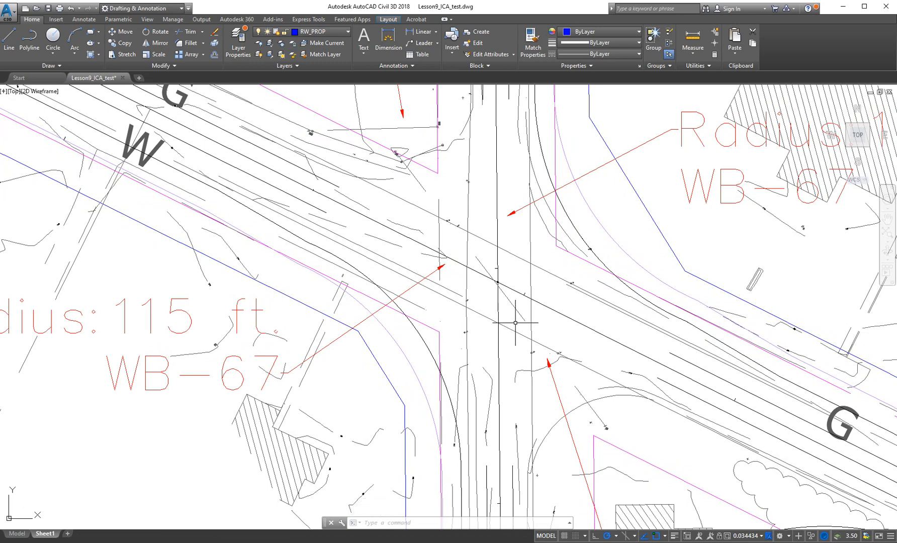
{"action": "scroll", "coordinate": [503, 332], "scroll_direction": "down", "scroll_amount": 15}
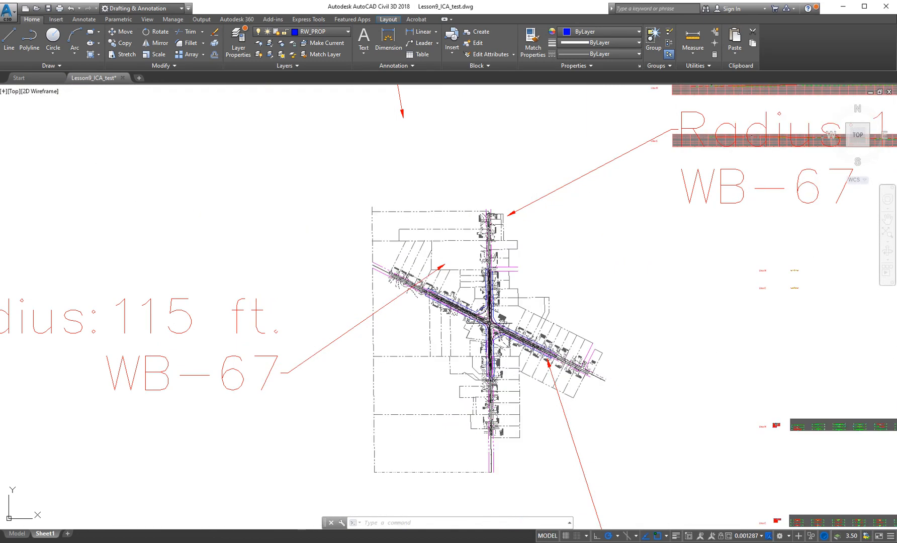
{"action": "scroll", "coordinate": [494, 348], "scroll_direction": "up", "scroll_amount": 12}
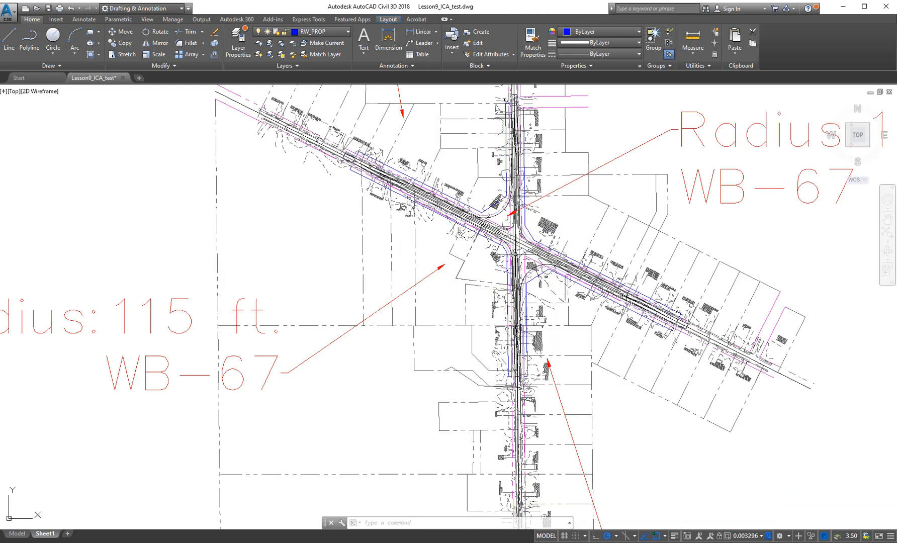
{"action": "scroll", "coordinate": [503, 263], "scroll_direction": "up", "scroll_amount": 2}
{"action": "middle_click_drag", "start_coordinate": [503, 264], "coordinate": [448, 300]}
{"action": "scroll", "coordinate": [447, 301], "scroll_direction": "up", "scroll_amount": 2}
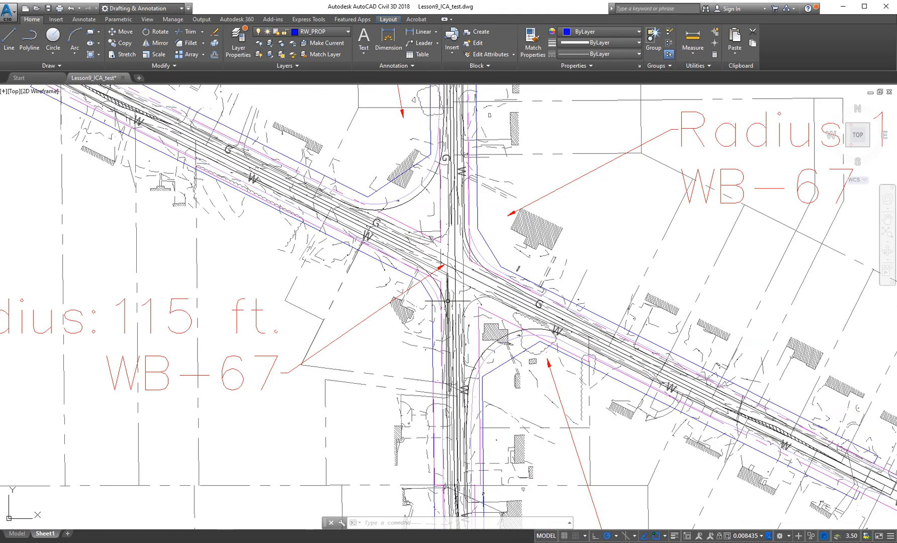
- Undo the latest pan and zoom changes made inside the viewport
{"action": "key", "text": "ctrl+z"}
{"action": "key", "text": "ctrl+z"}
{"action": "key", "text": "ctrl+z"}
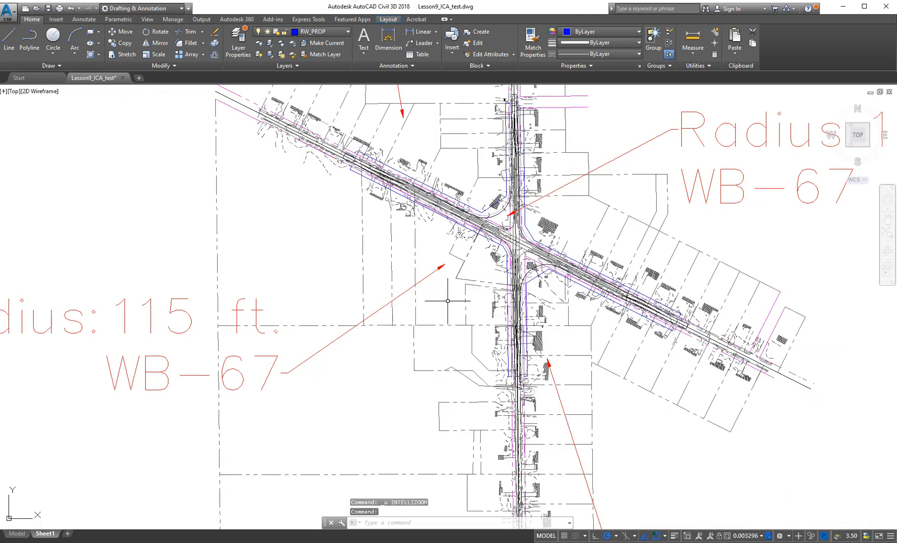
{"action": "key", "text": "ctrl+z"}
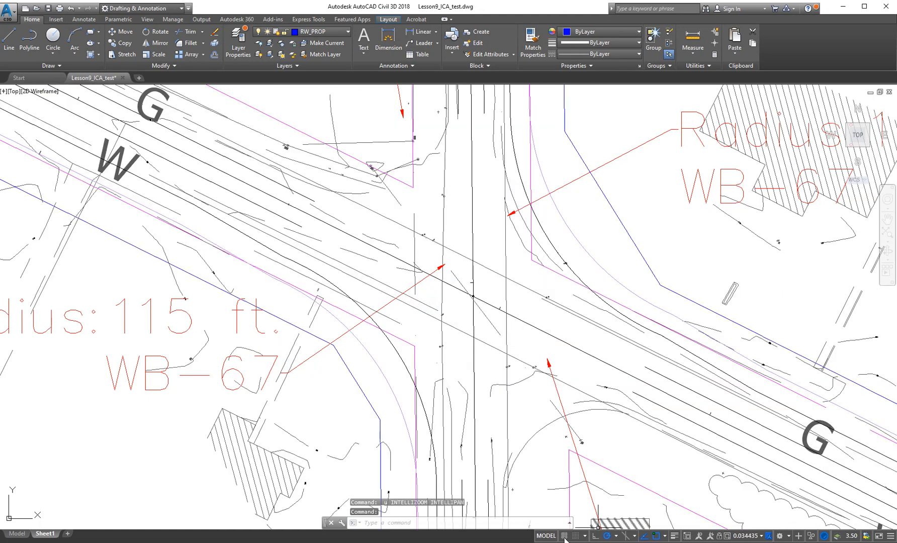
- Return to paper space and bring the entire sheet with its title block into view
{"action": "left_click", "coordinate": [545, 535]}
{"action": "scroll", "coordinate": [516, 360], "scroll_direction": "down", "scroll_amount": 10}
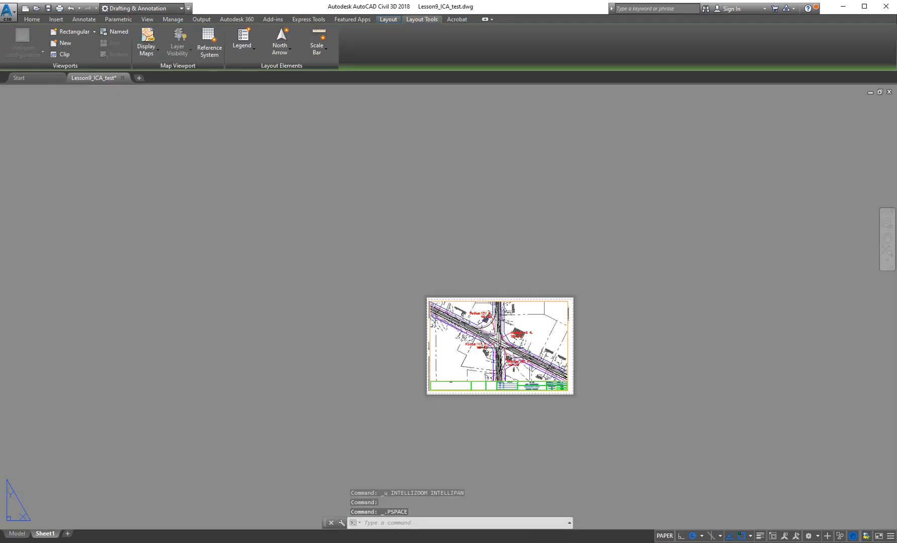
{"action": "scroll", "coordinate": [498, 351], "scroll_direction": "up", "scroll_amount": 2}
{"action": "scroll", "coordinate": [505, 365], "scroll_direction": "up", "scroll_amount": 1}
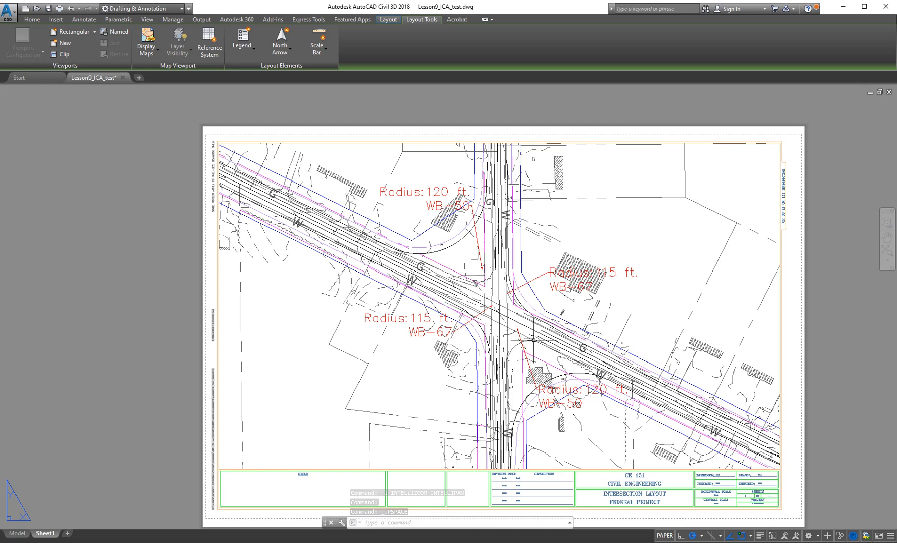
{"action": "middle_click_drag", "start_coordinate": [538, 346], "coordinate": [460, 319]}
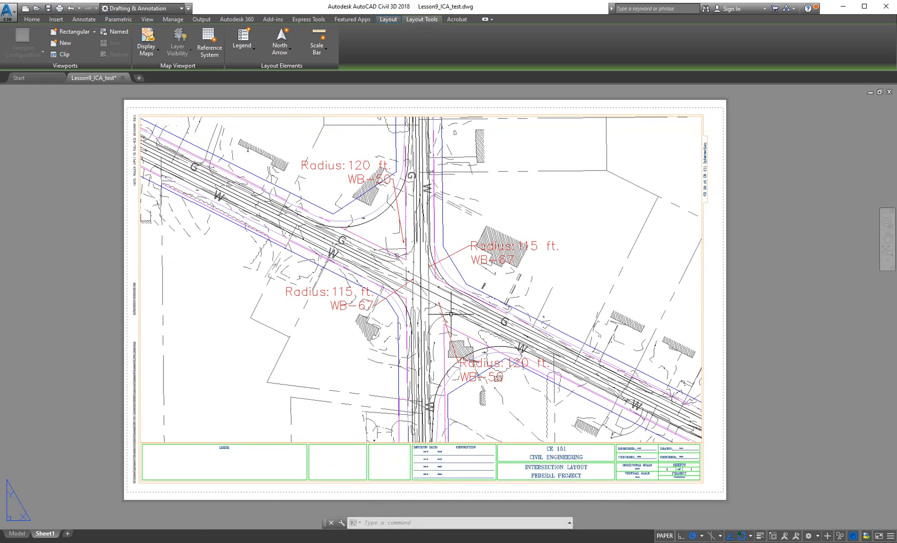
- Enter the viewport's model space directly on the sheet, return to paper space, and cancel any started selection
{"action": "double_click", "coordinate": [596, 236]}
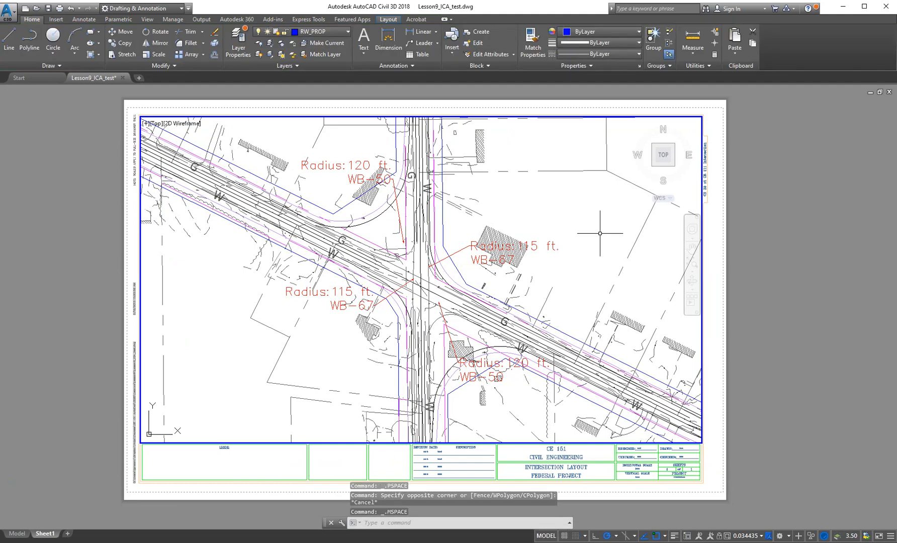
{"action": "double_click", "coordinate": [714, 227]}
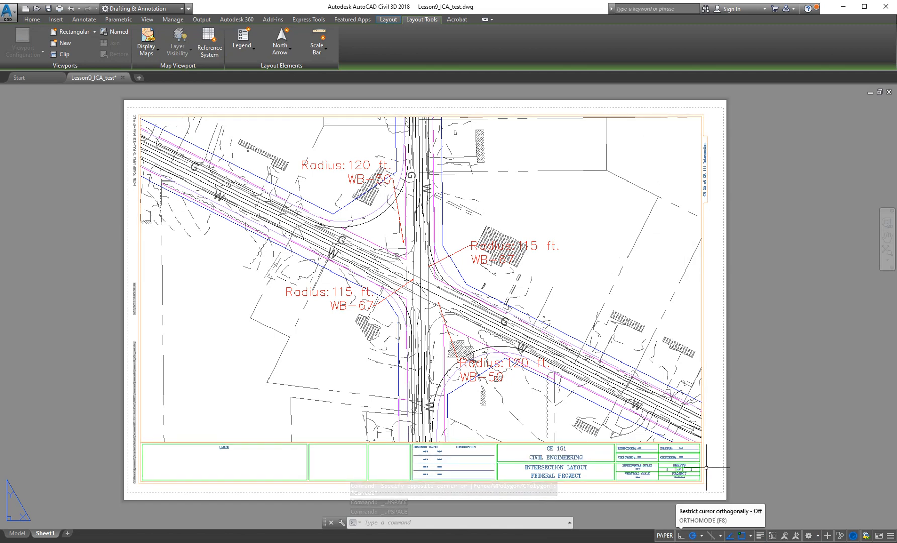
{"action": "left_click", "coordinate": [710, 237]}
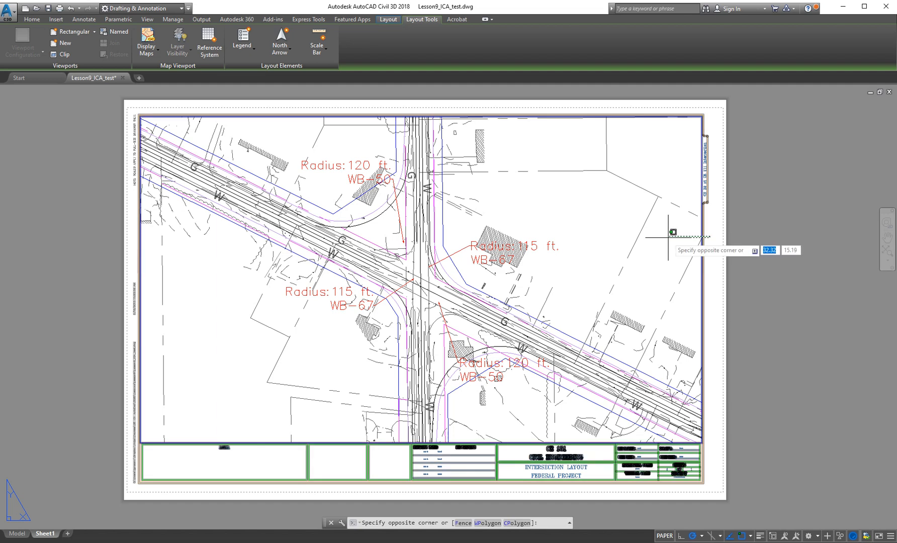
{"action": "key", "text": "Escape"}
{"action": "key", "text": "Escape"}
{"action": "key", "text": "Escape"}
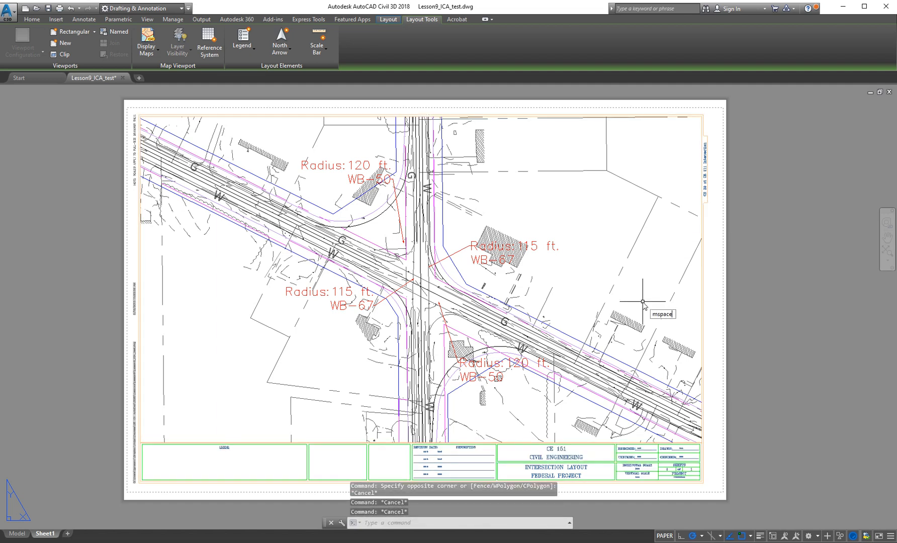
- Switch into the viewport with the MSPACE command and back to the sheet with PSPACE
{"action": "type", "text": "mspace"}
{"action": "key", "text": "Return"}
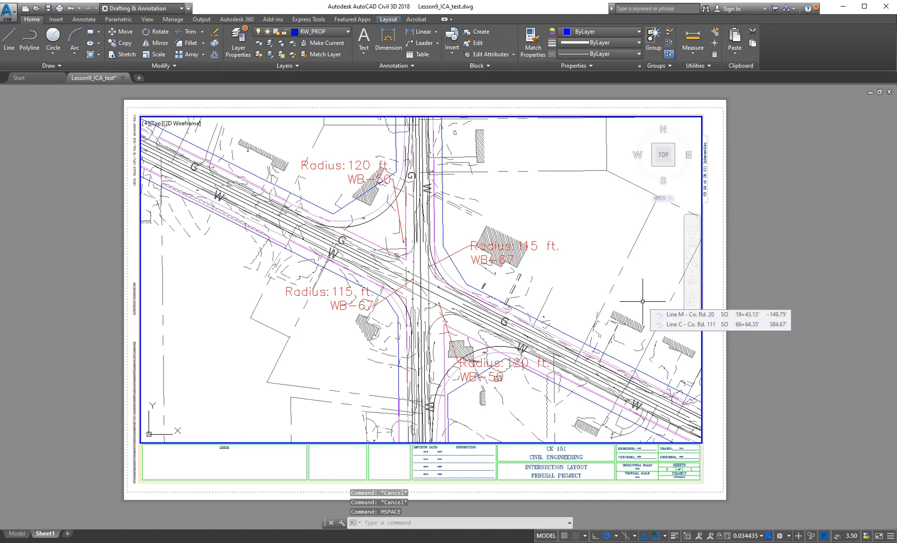
{"action": "type", "text": "pspace"}
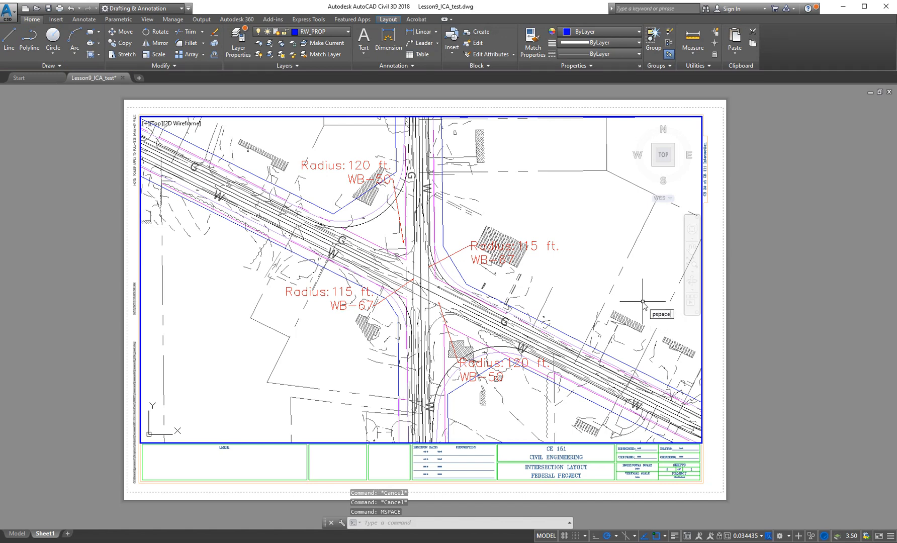
{"action": "key", "text": "Return"}
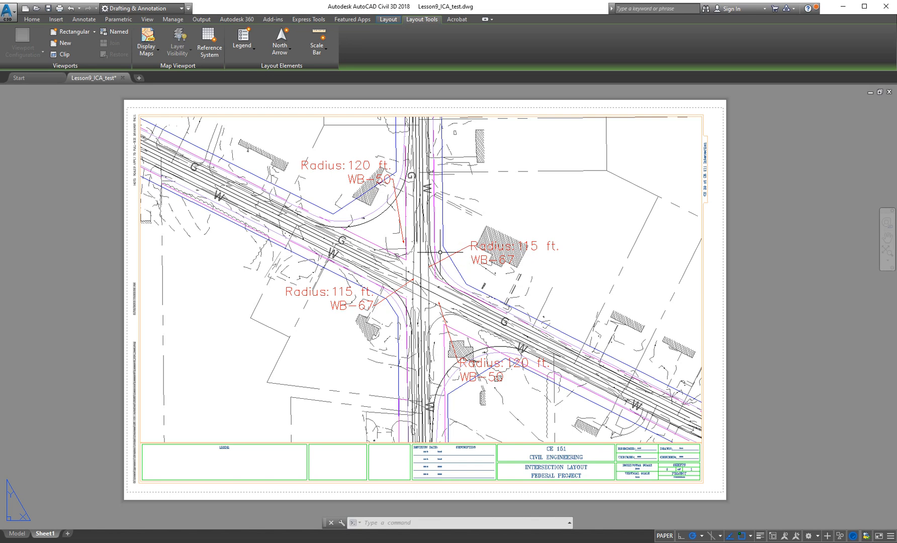
- Select the northeast 115 ft. and northwest 120 ft. radius labels in paper space, and clear the selection
{"action": "middle_click_drag", "start_coordinate": [442, 307], "coordinate": [462, 305]}
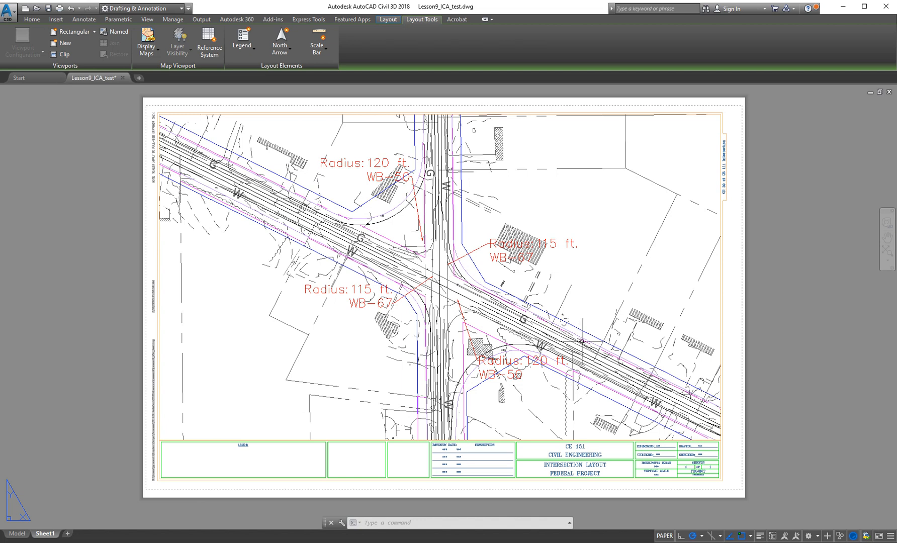
{"action": "left_click", "coordinate": [484, 244]}
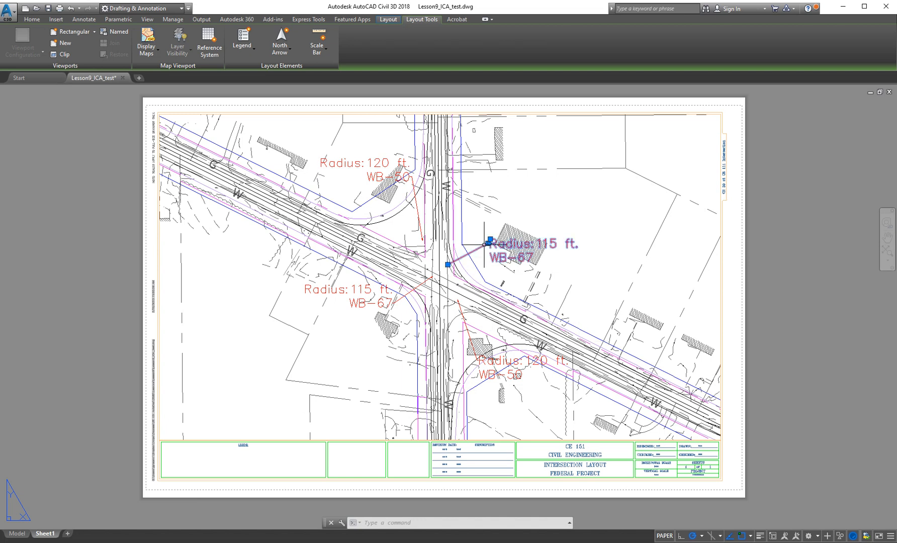
{"action": "left_click", "coordinate": [416, 198]}
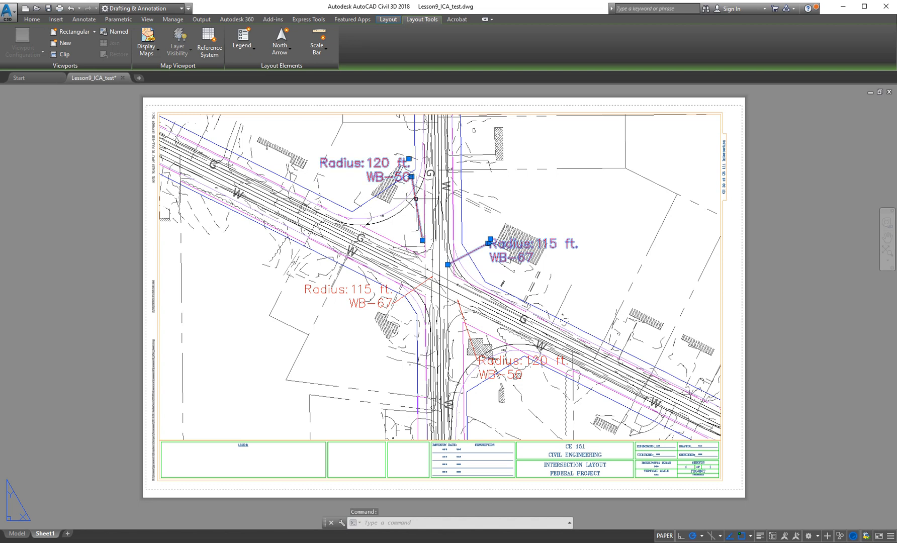
{"action": "key", "text": "Escape"}
{"action": "key", "text": "Escape"}
{"action": "key", "text": "Escape"}
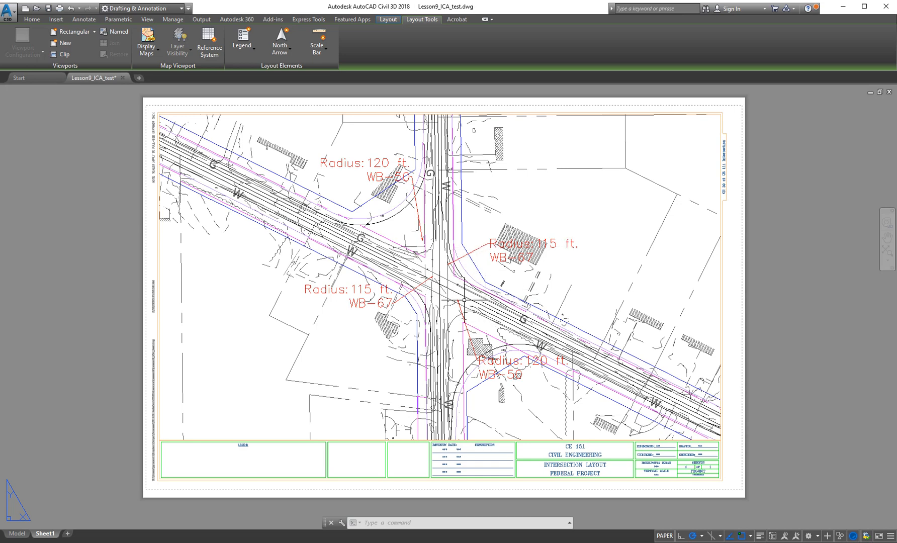
- Add an aligned dimension in paper space across the width of the diagonal road, just southeast of the crossing
{"action": "middle_click_drag", "start_coordinate": [451, 286], "coordinate": [403, 288]}
{"action": "left_click", "coordinate": [81, 20]}
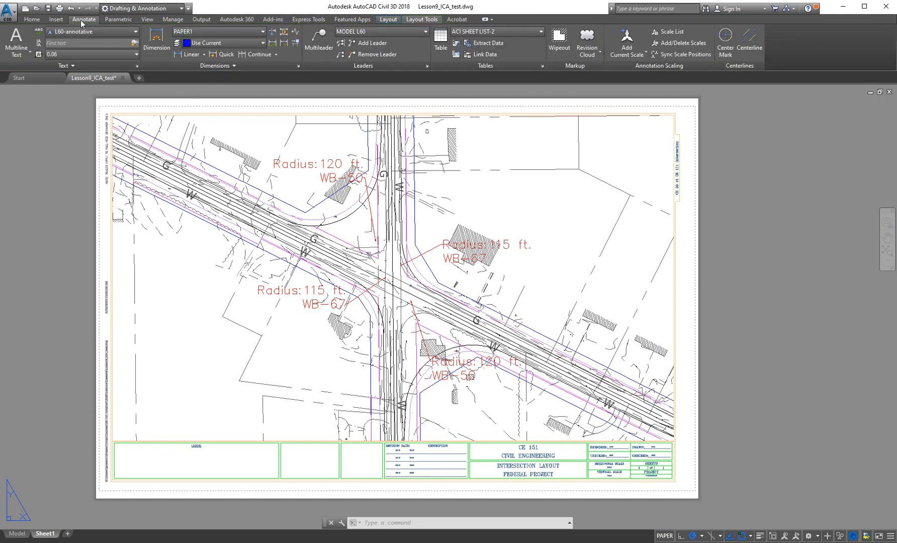
{"action": "left_click", "coordinate": [190, 54]}
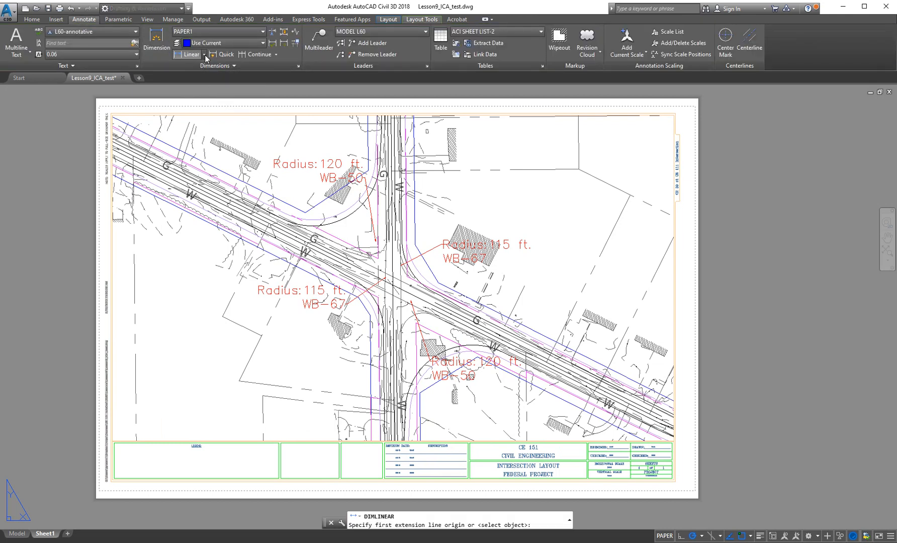
{"action": "left_click", "coordinate": [203, 55]}
{"action": "left_click", "coordinate": [199, 92]}
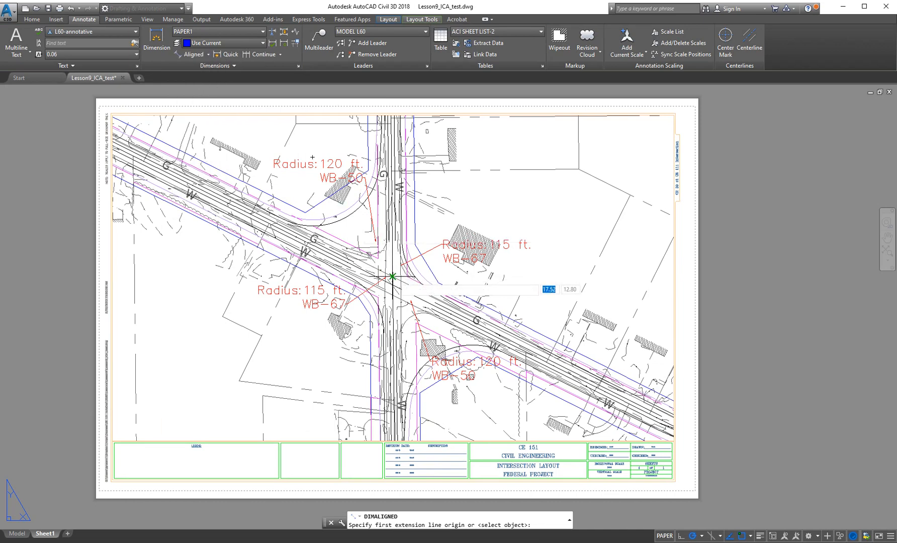
{"action": "scroll", "coordinate": [455, 330], "scroll_direction": "up", "scroll_amount": 4}
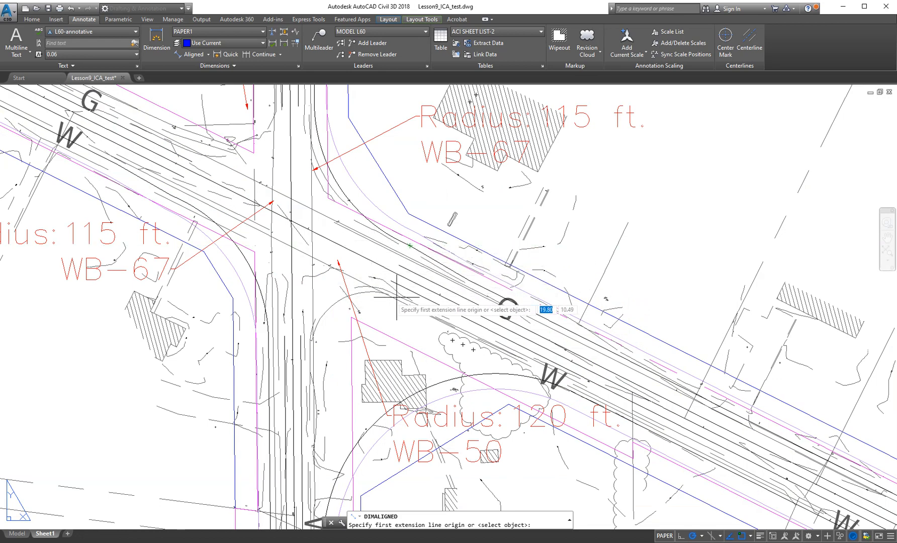
{"action": "left_click", "coordinate": [425, 313]}
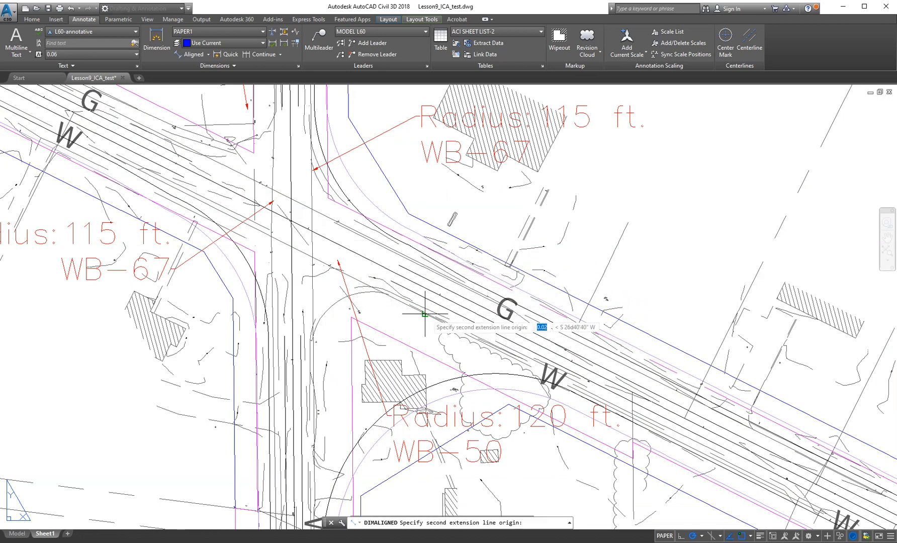
{"action": "left_click", "coordinate": [451, 260]}
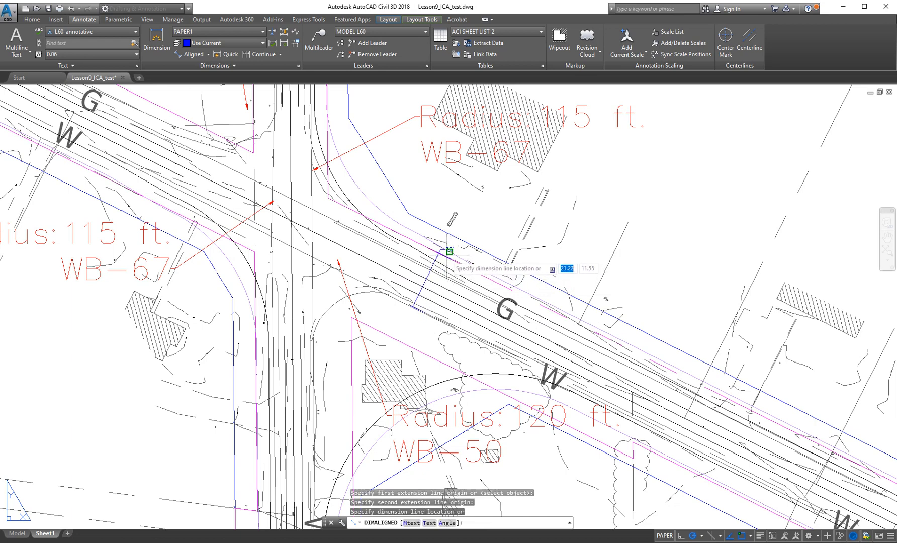
{"action": "left_click", "coordinate": [446, 251]}
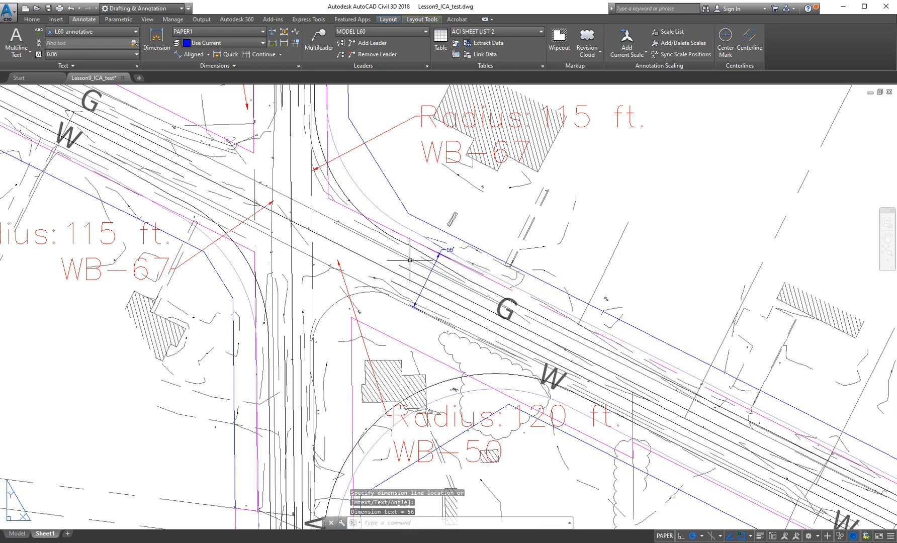
- Enter the viewport's model space, try rescaling the drawing beneath the road-width dimension, and undo back to paper space
{"action": "scroll", "coordinate": [409, 260], "scroll_direction": "up", "scroll_amount": 2}
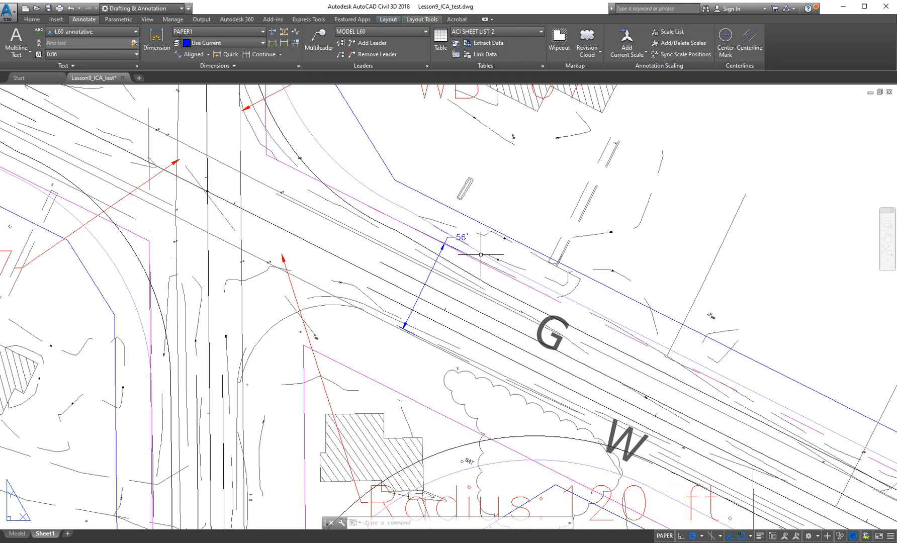
{"action": "scroll", "coordinate": [449, 307], "scroll_direction": "down", "scroll_amount": 3}
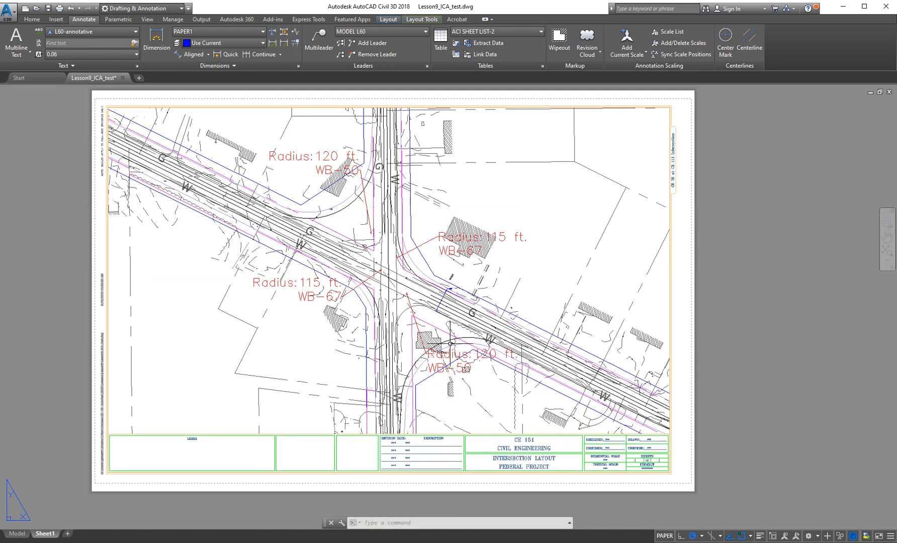
{"action": "scroll", "coordinate": [446, 321], "scroll_direction": "up", "scroll_amount": 2}
{"action": "scroll", "coordinate": [444, 317], "scroll_direction": "up", "scroll_amount": 1}
{"action": "scroll", "coordinate": [457, 301], "scroll_direction": "down", "scroll_amount": 2}
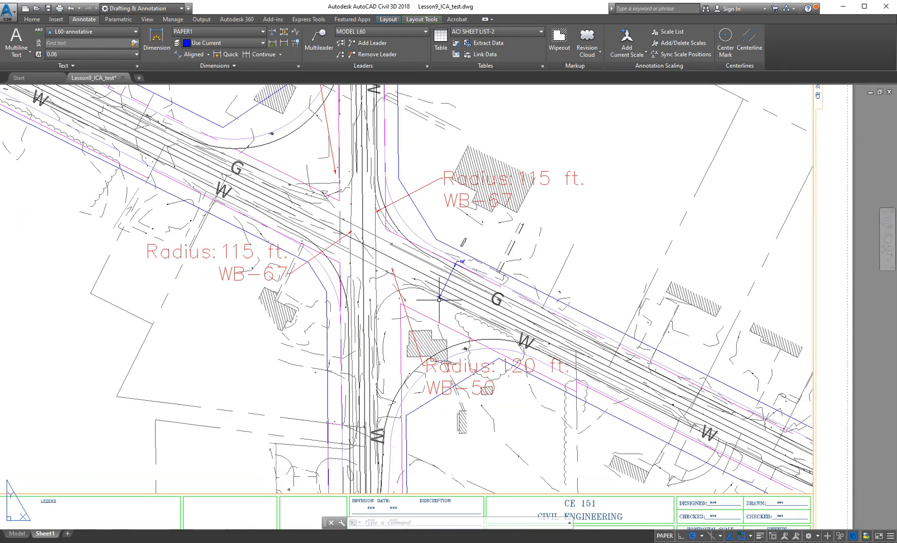
{"action": "mouse_move", "coordinate": [422, 300]}
{"action": "middle_mouse_down"}
{"action": "mouse_move", "coordinate": [495, 312]}
{"action": "mouse_move", "coordinate": [474, 292]}
{"action": "middle_mouse_up"}
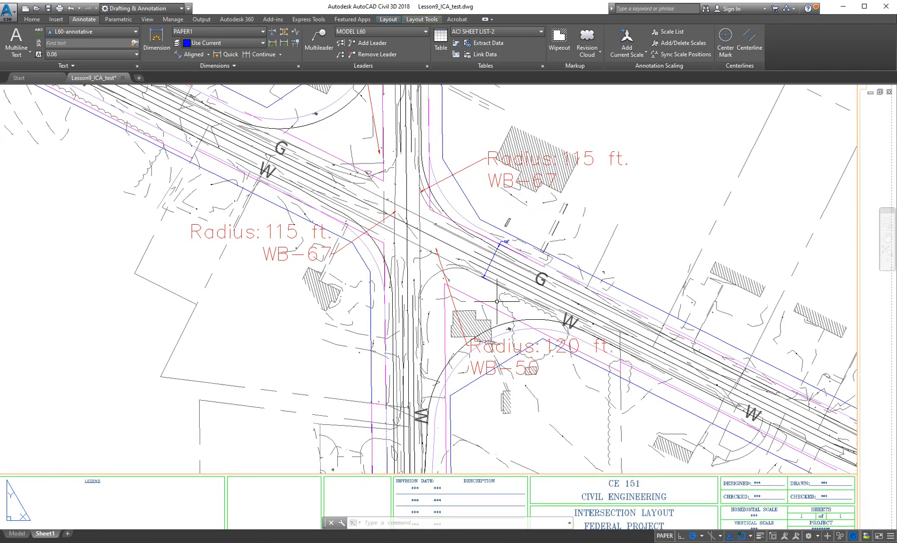
{"action": "double_click", "coordinate": [472, 292]}
{"action": "scroll", "coordinate": [468, 274], "scroll_direction": "up", "scroll_amount": 5}
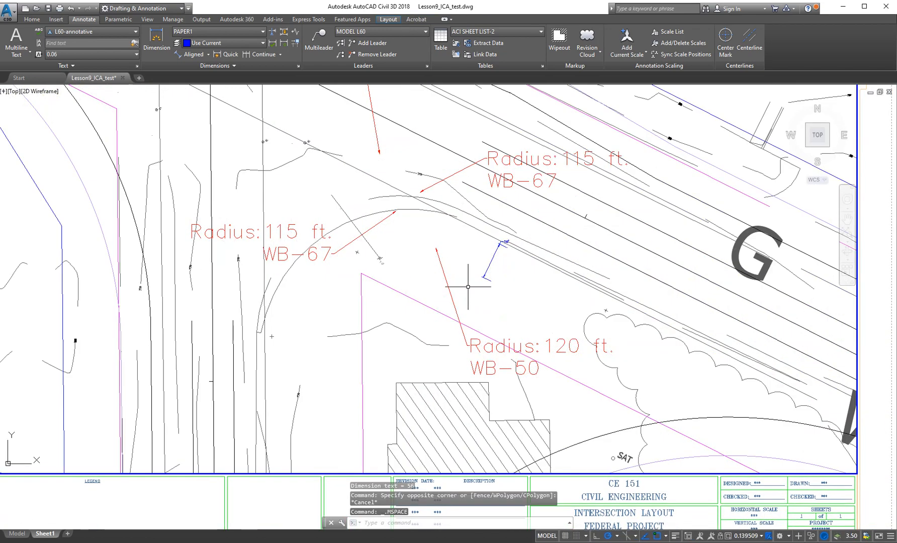
{"action": "scroll", "coordinate": [477, 307], "scroll_direction": "down", "scroll_amount": 8}
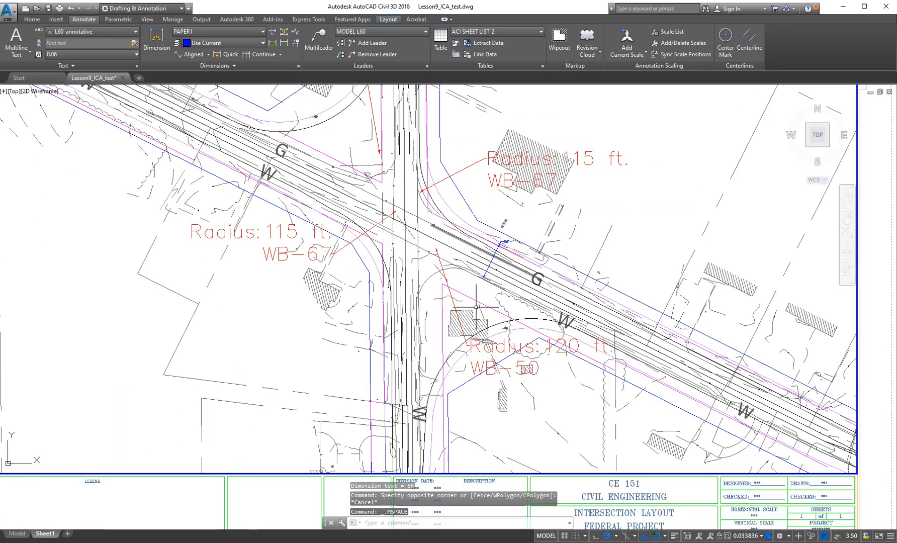
{"action": "key", "text": "Escape"}
{"action": "key", "text": "Escape"}
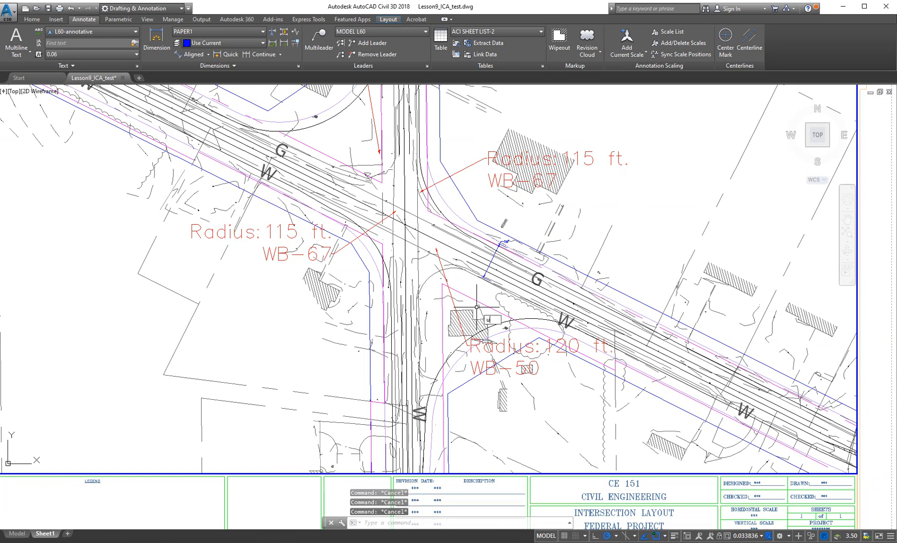
{"action": "key", "text": "Return"}
{"action": "key", "text": "Return"}
{"action": "key", "text": "Return"}
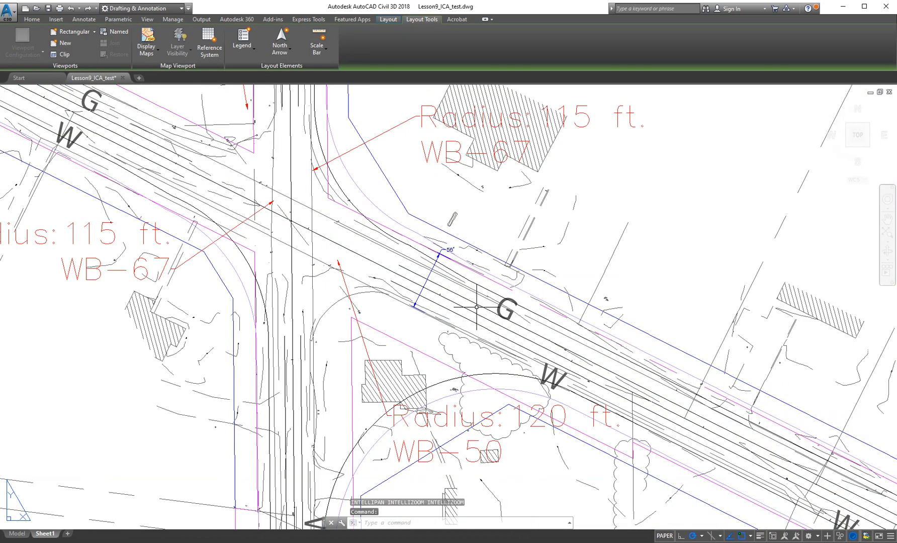
- Delete the aligned road-width dimension southeast of the crossing
{"action": "left_click", "coordinate": [449, 250]}
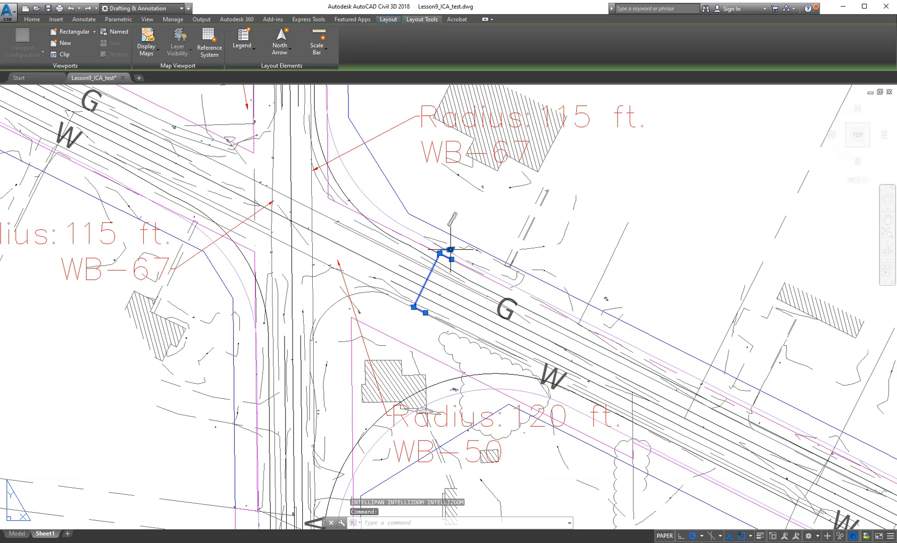
{"action": "mouse_move", "coordinate": [450, 250]}
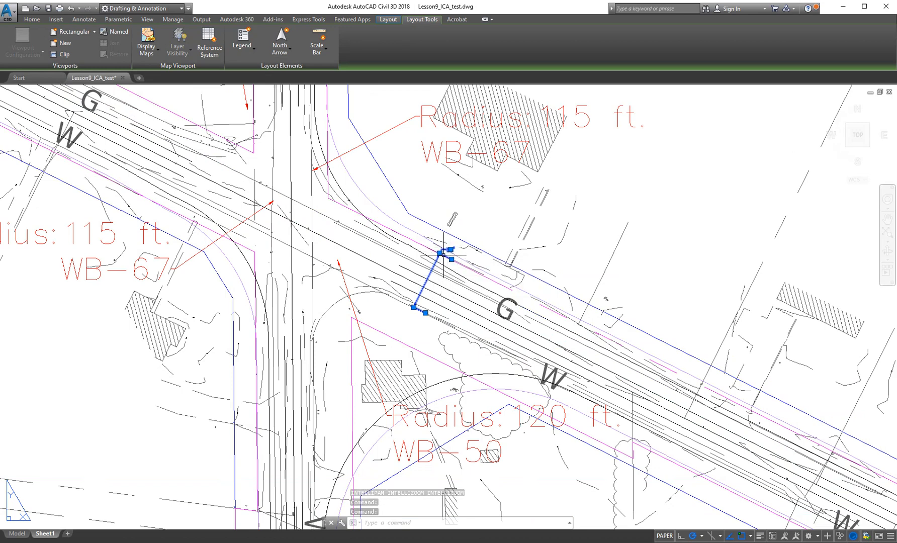
{"action": "key", "text": "Delete"}
{"action": "key", "text": "Escape"}
{"action": "key", "text": "Escape"}
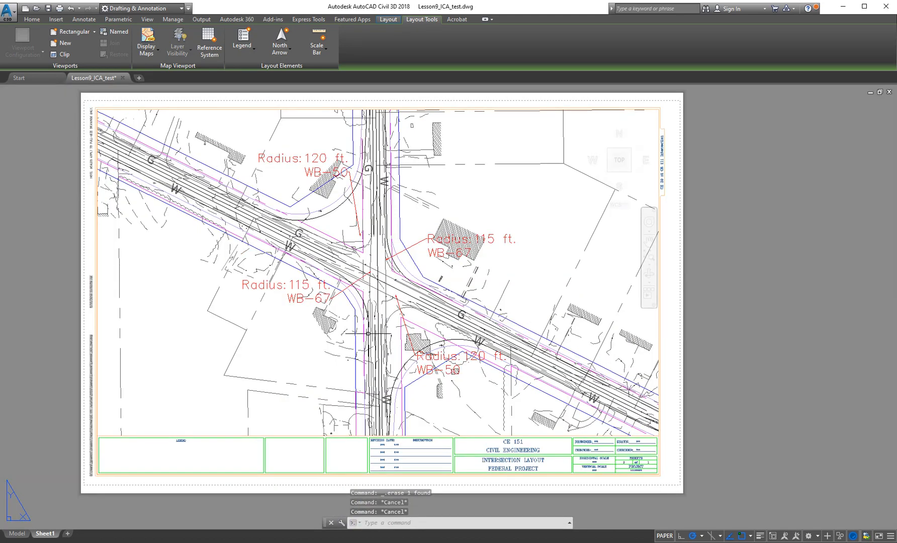
- Reframe the crossing beneath the radius labels inside the viewport, and return to paper space
{"action": "middle_click_drag", "start_coordinate": [367, 333], "coordinate": [428, 332]}
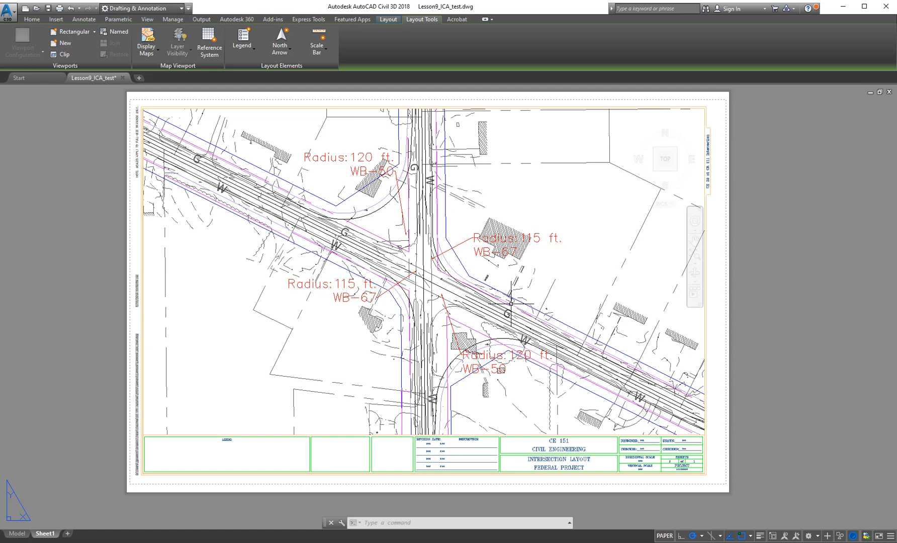
{"action": "middle_click_drag", "start_coordinate": [460, 296], "coordinate": [515, 295]}
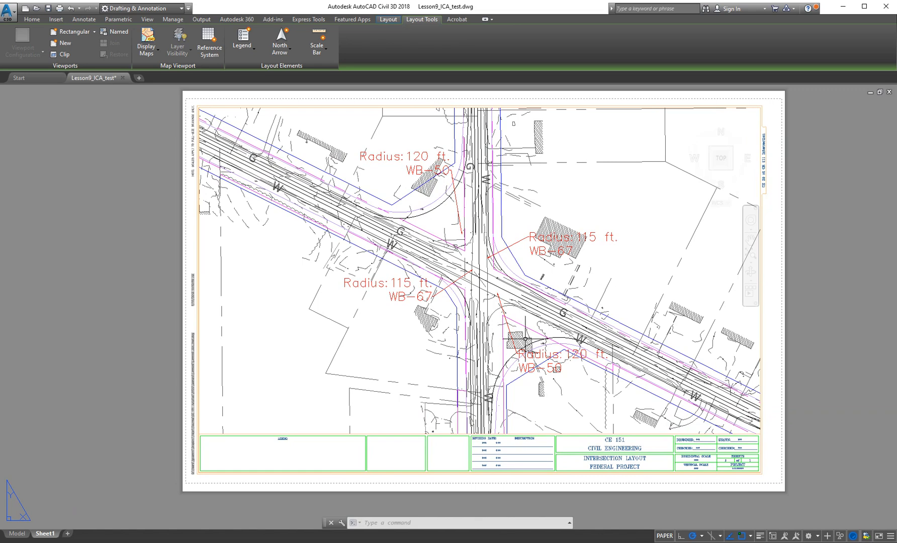
{"action": "middle_click_drag", "start_coordinate": [520, 297], "coordinate": [487, 308]}
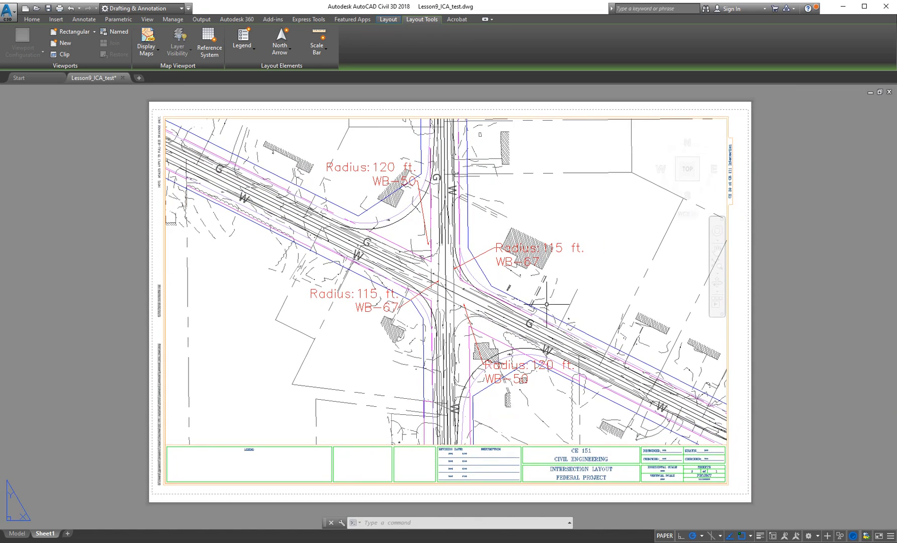
{"action": "double_click", "coordinate": [619, 241]}
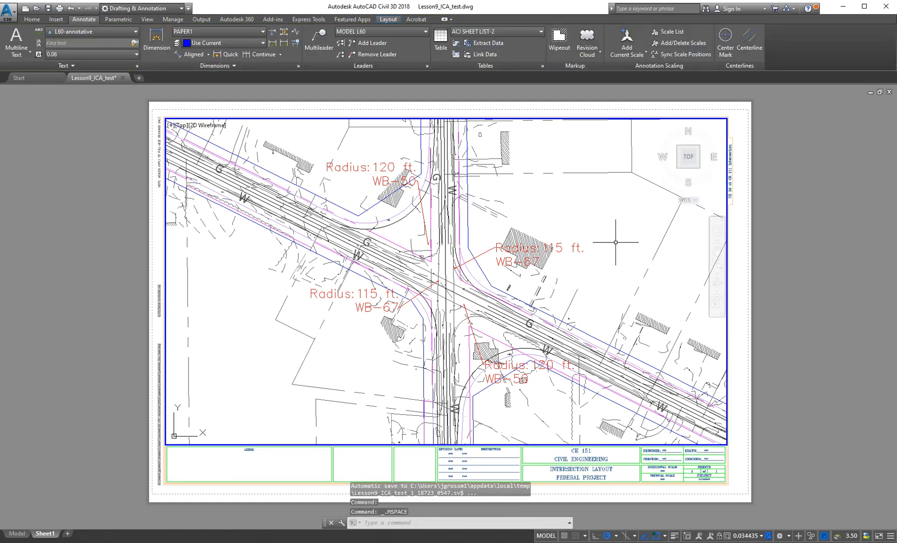
{"action": "scroll", "coordinate": [563, 239], "scroll_direction": "down", "scroll_amount": 2}
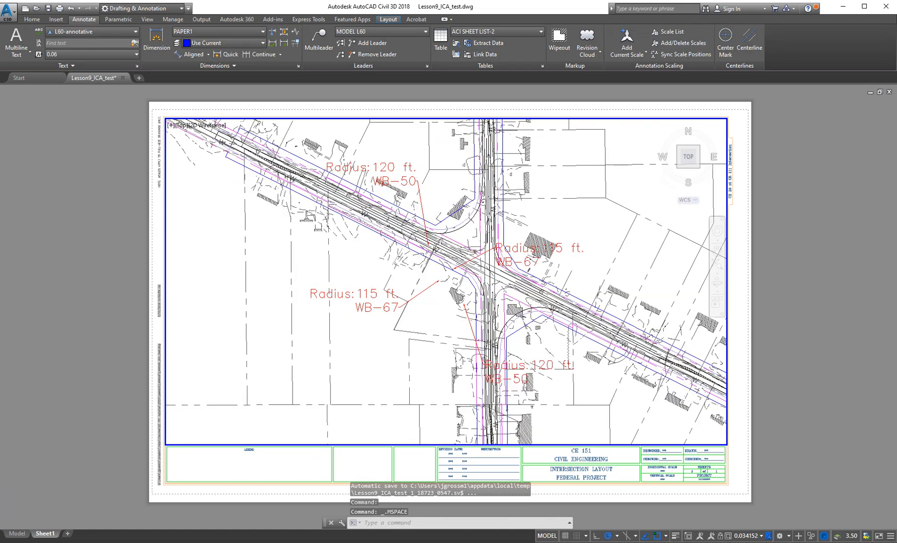
{"action": "scroll", "coordinate": [502, 261], "scroll_direction": "up", "scroll_amount": 2}
{"action": "mouse_move", "coordinate": [497, 302]}
{"action": "middle_mouse_down"}
{"action": "mouse_move", "coordinate": [457, 304]}
{"action": "mouse_move", "coordinate": [466, 293]}
{"action": "middle_mouse_up"}
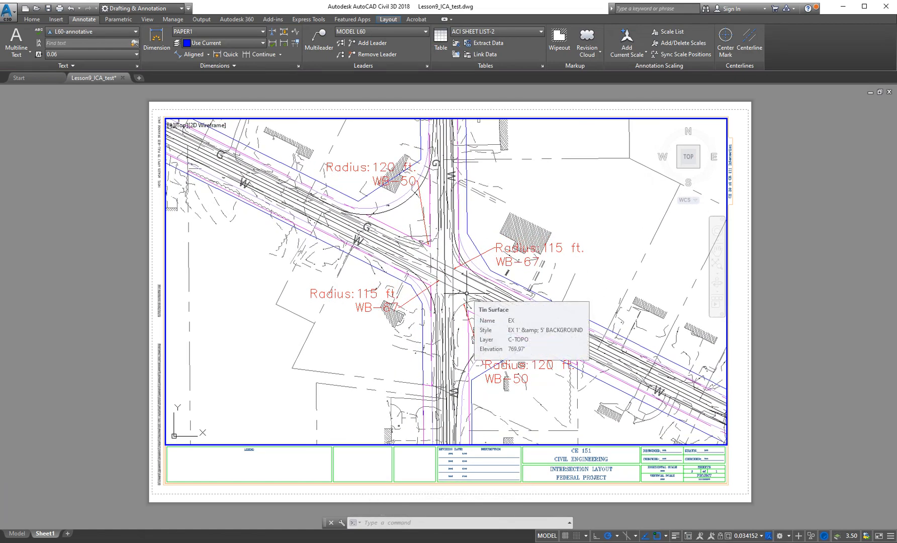
{"action": "key", "text": "Escape"}
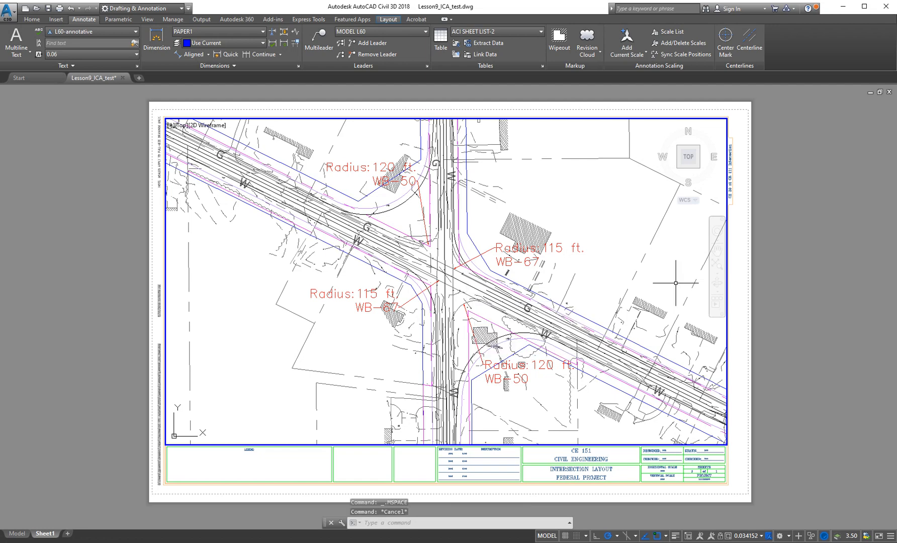
{"action": "double_click", "coordinate": [743, 291]}
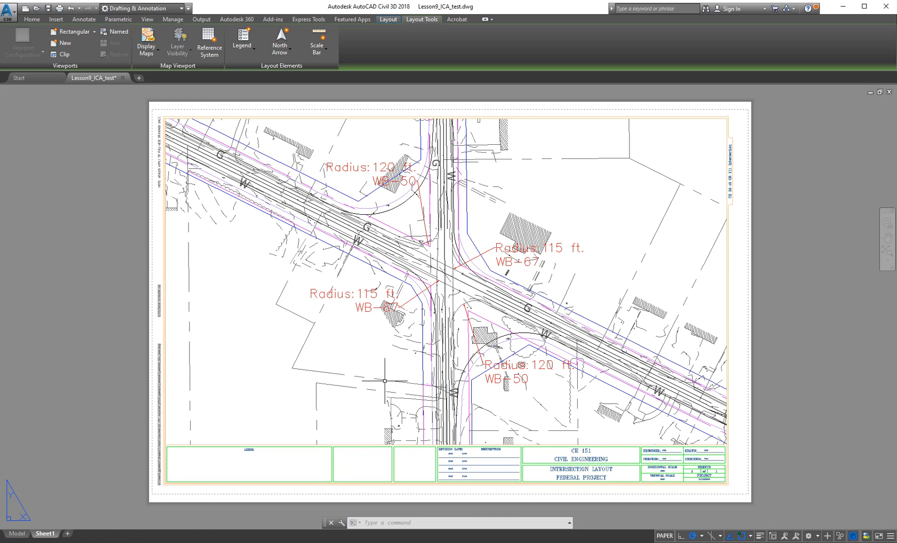
- Examine the road crossing and its surroundings in the full model space, and return to the Sheet1 layout
{"action": "left_click", "coordinate": [17, 533]}
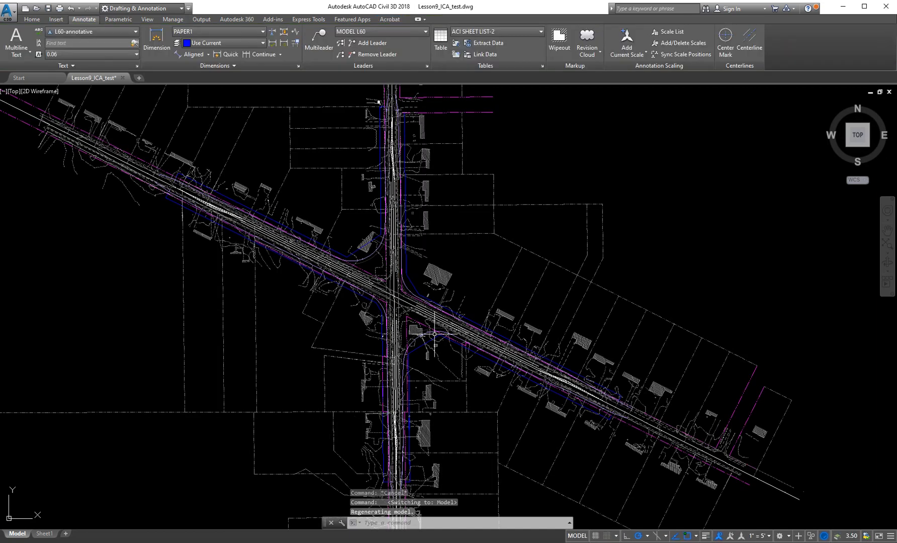
{"action": "scroll", "coordinate": [374, 300], "scroll_direction": "up", "scroll_amount": 4}
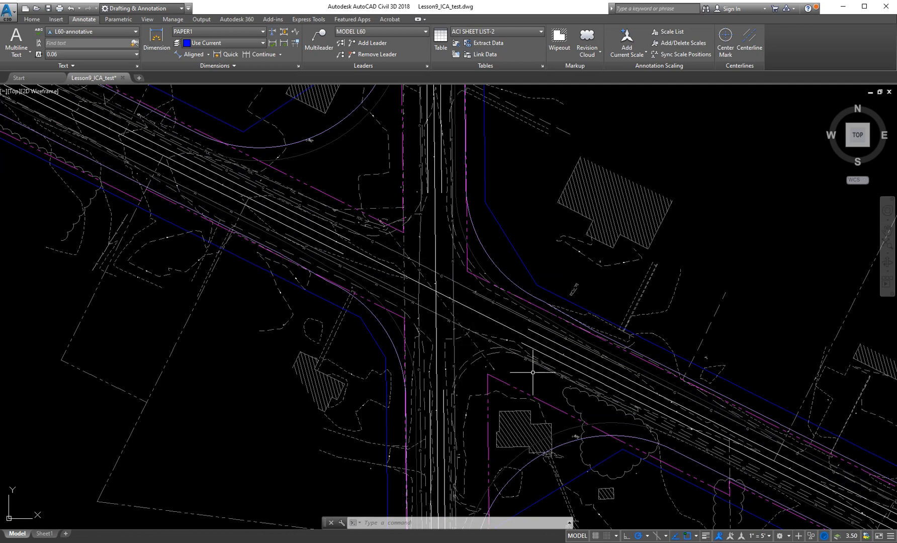
{"action": "middle_click_drag", "start_coordinate": [477, 314], "coordinate": [406, 322]}
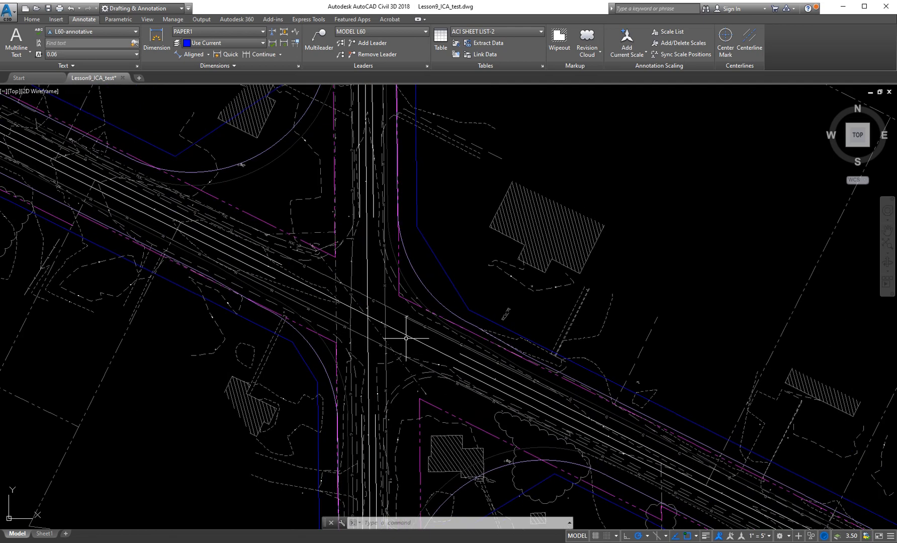
{"action": "scroll", "coordinate": [410, 356], "scroll_direction": "up", "scroll_amount": 4}
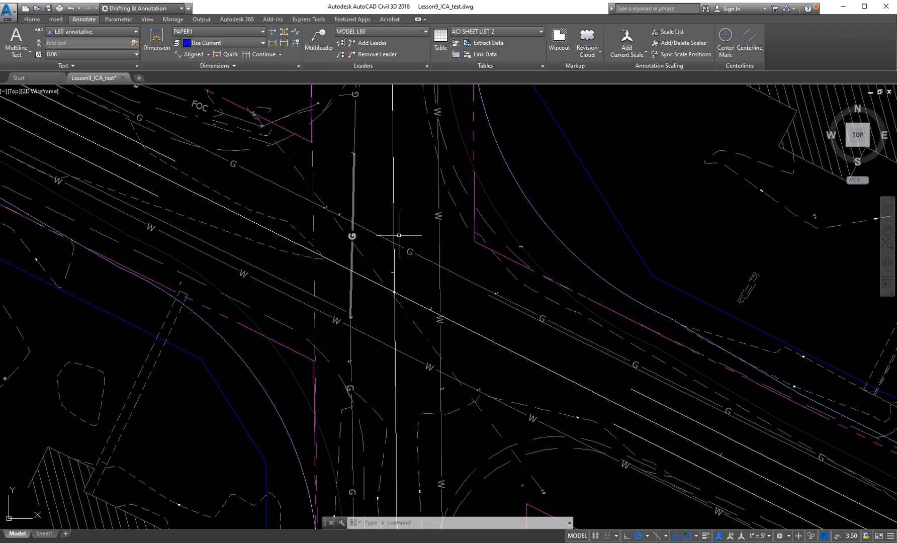
{"action": "scroll", "coordinate": [422, 312], "scroll_direction": "down", "scroll_amount": 5}
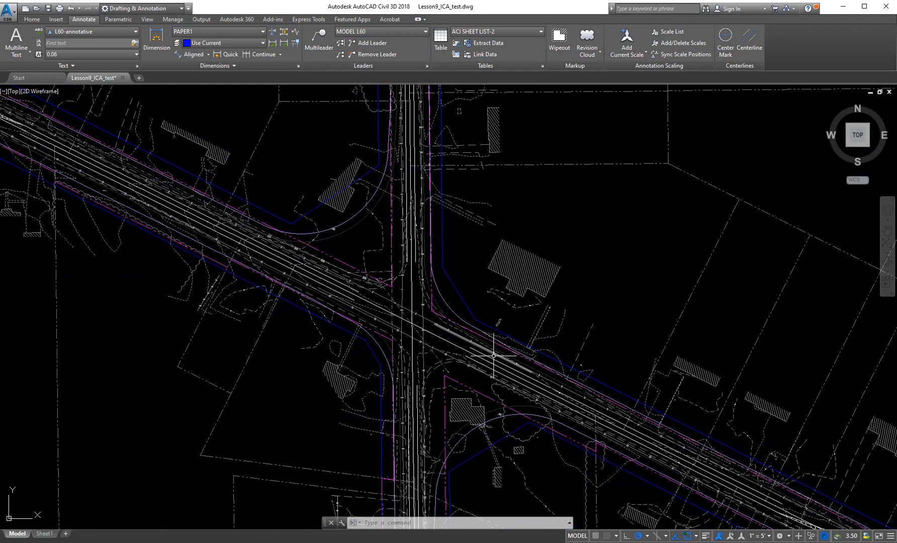
{"action": "scroll", "coordinate": [411, 357], "scroll_direction": "down", "scroll_amount": 3}
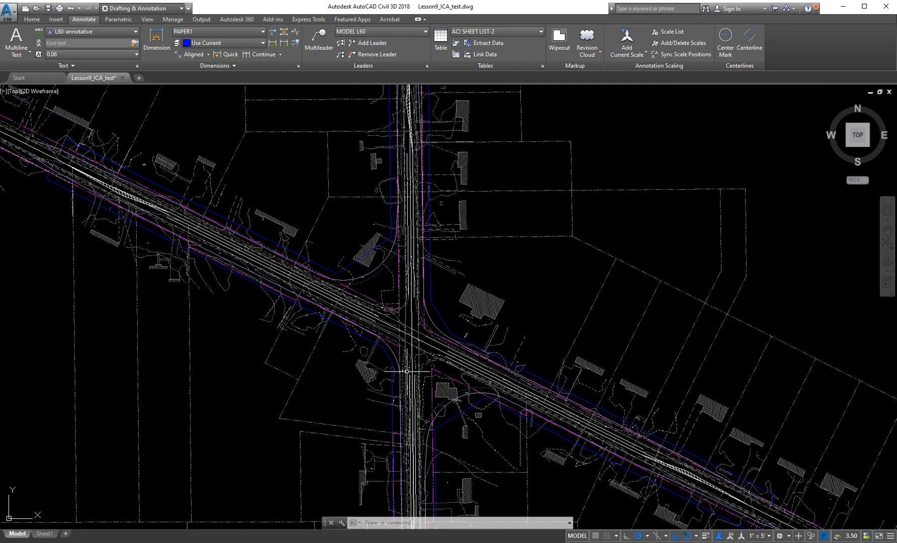
{"action": "mouse_move", "coordinate": [411, 357]}
{"action": "middle_mouse_down"}
{"action": "mouse_move", "coordinate": [431, 317]}
{"action": "mouse_move", "coordinate": [462, 310]}
{"action": "middle_mouse_up"}
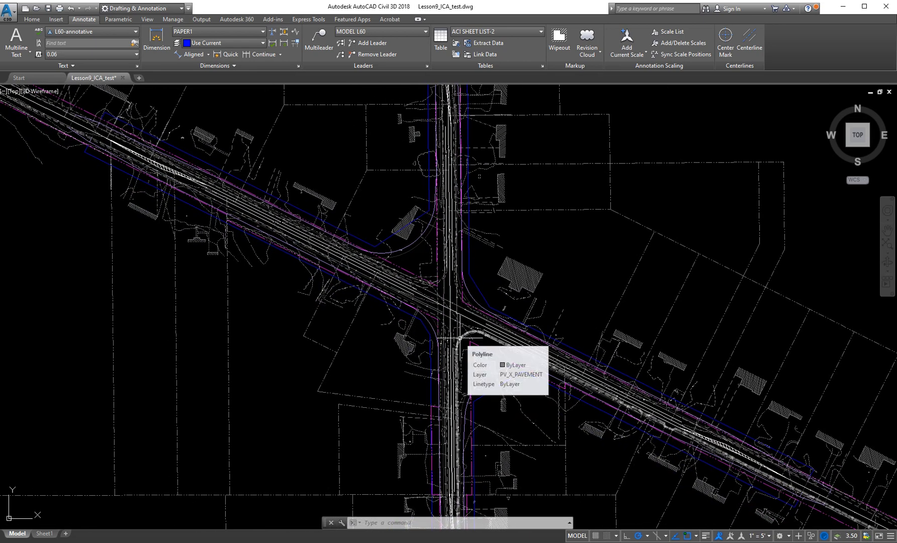
{"action": "left_click", "coordinate": [44, 533]}
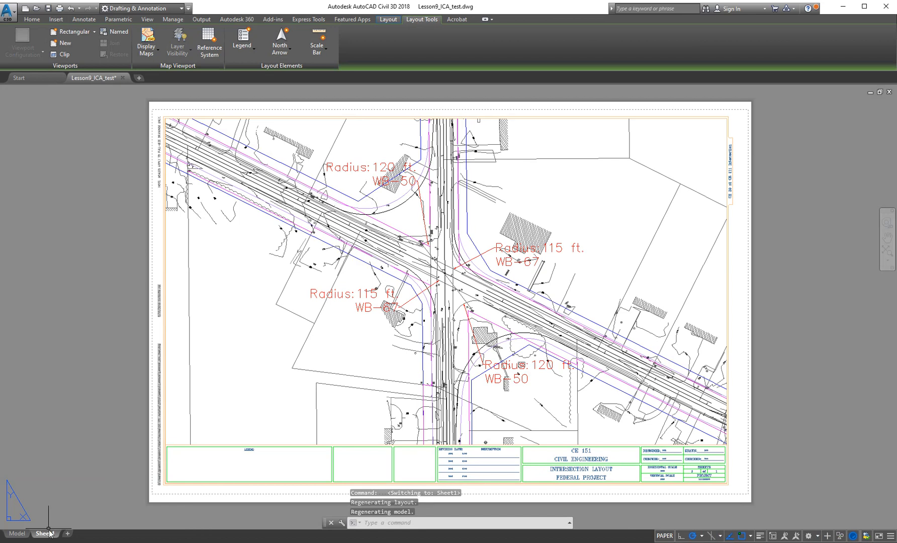
{"action": "mouse_move", "coordinate": [47, 535]}
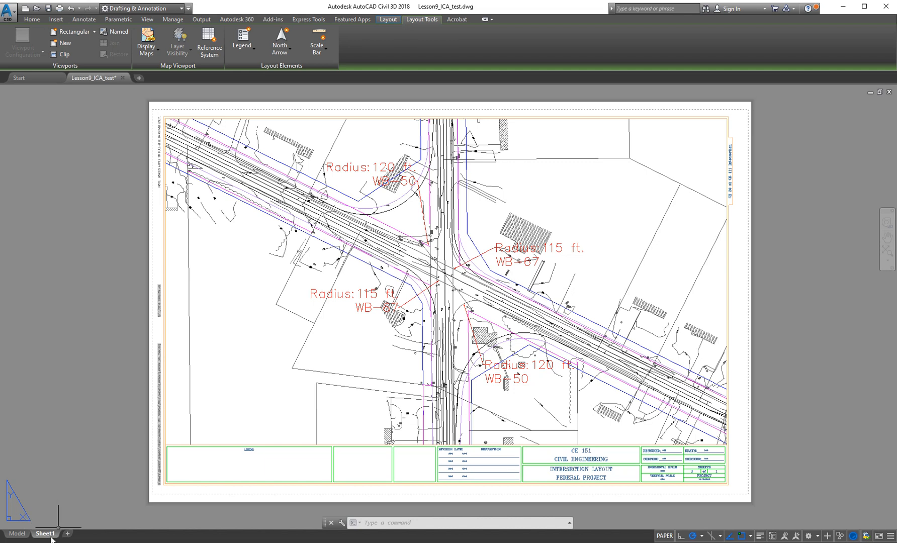
- Examine the extents of the whole intersection project in model space, and go back to the Sheet1 layout
{"action": "left_click", "coordinate": [15, 536]}
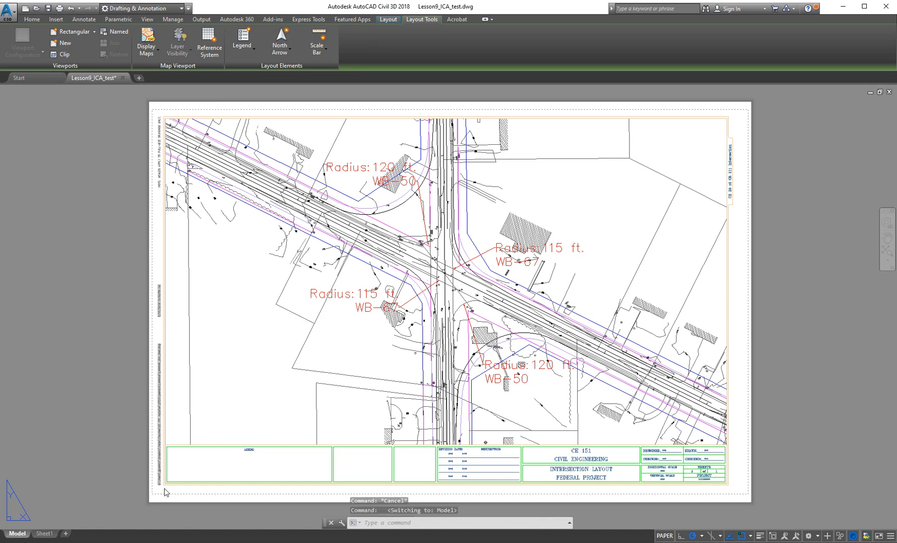
{"action": "scroll", "coordinate": [397, 281], "scroll_direction": "down", "scroll_amount": 6}
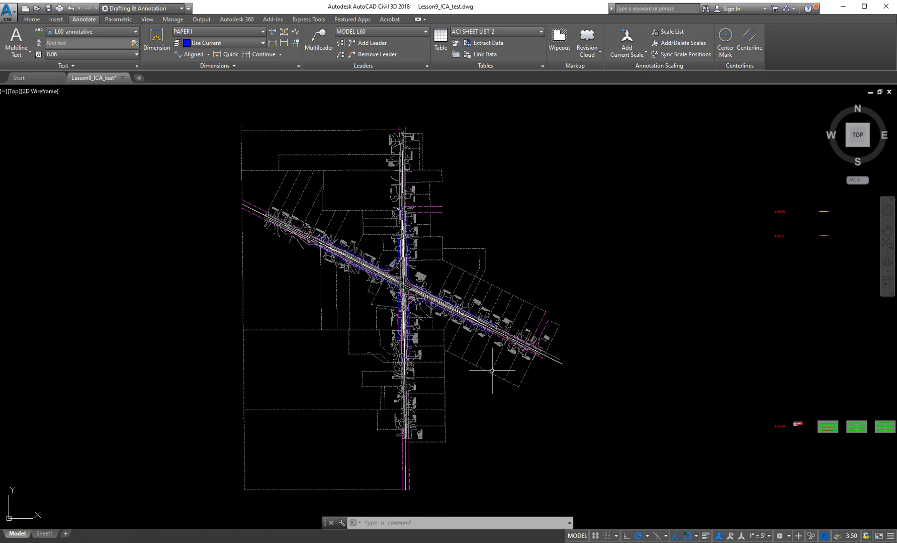
{"action": "mouse_move", "coordinate": [501, 380]}
{"action": "left_click", "coordinate": [44, 533]}
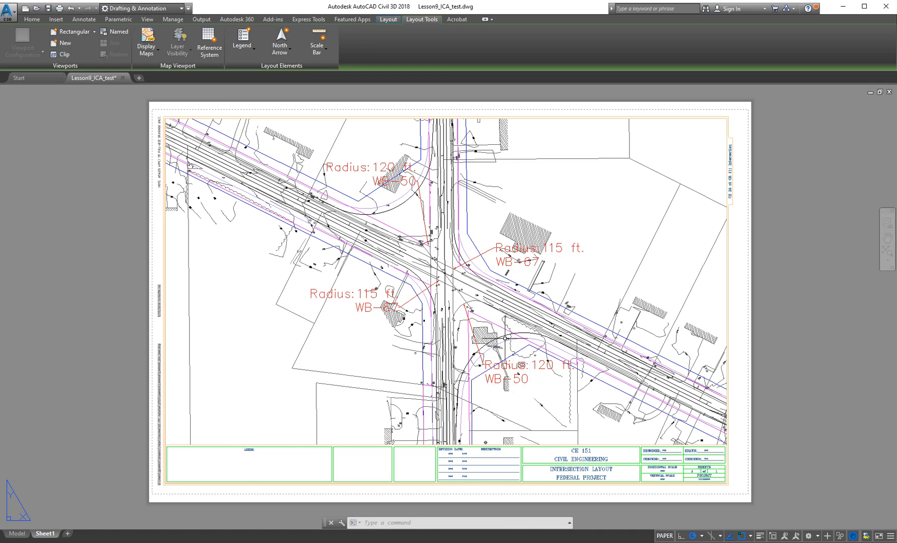
{"action": "middle_click_drag", "start_coordinate": [506, 339], "coordinate": [471, 358]}
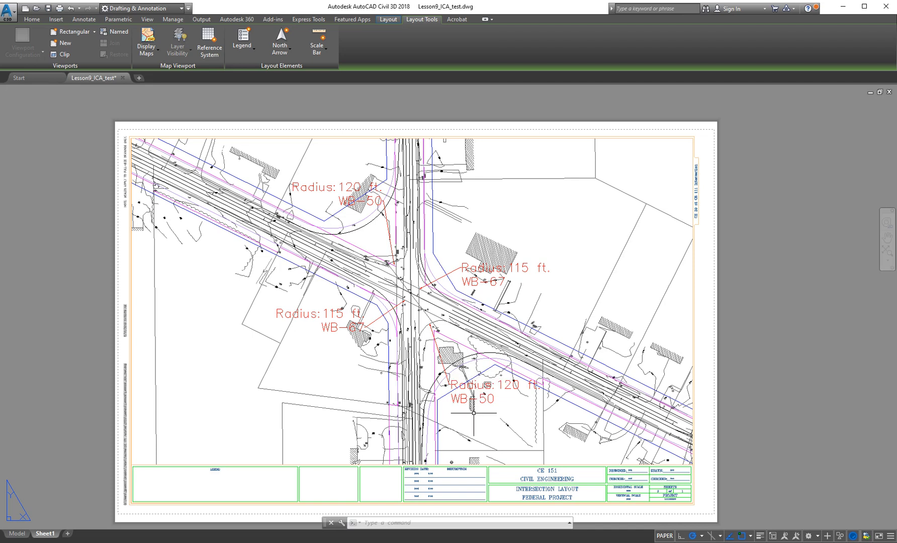
{"action": "mouse_move", "coordinate": [464, 416]}
{"action": "middle_mouse_down"}
{"action": "mouse_move", "coordinate": [489, 388]}
{"action": "mouse_move", "coordinate": [498, 392]}
{"action": "middle_mouse_up"}
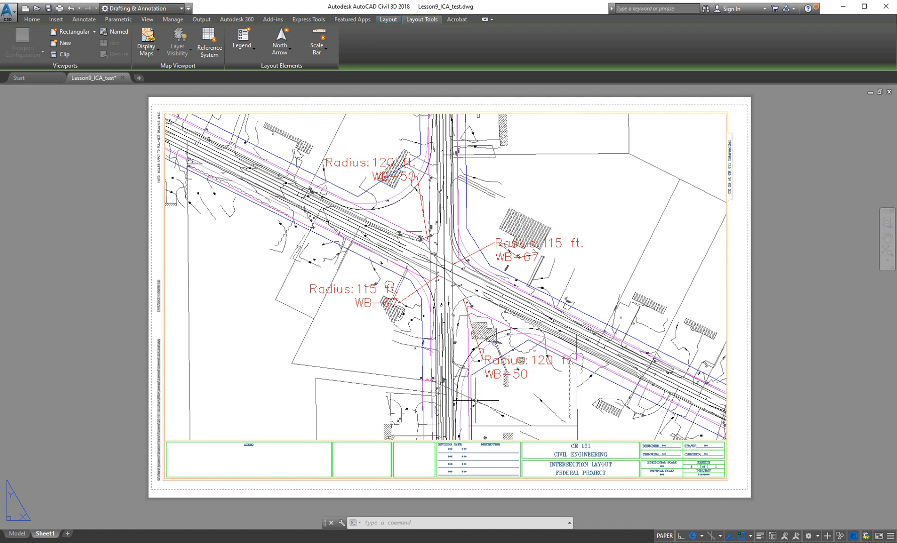
{"action": "mouse_move", "coordinate": [344, 354]}
{"action": "middle_mouse_down"}
{"action": "mouse_move", "coordinate": [364, 391]}
{"action": "mouse_move", "coordinate": [344, 371]}
{"action": "middle_mouse_up"}
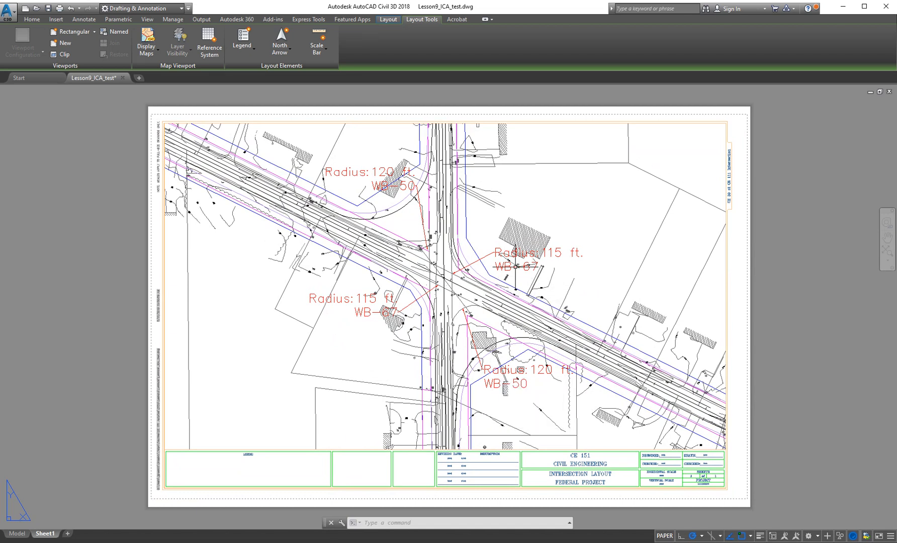
{"action": "mouse_move", "coordinate": [553, 293]}
{"action": "middle_mouse_down"}
{"action": "mouse_move", "coordinate": [521, 290]}
{"action": "mouse_move", "coordinate": [546, 288]}
{"action": "middle_mouse_up"}
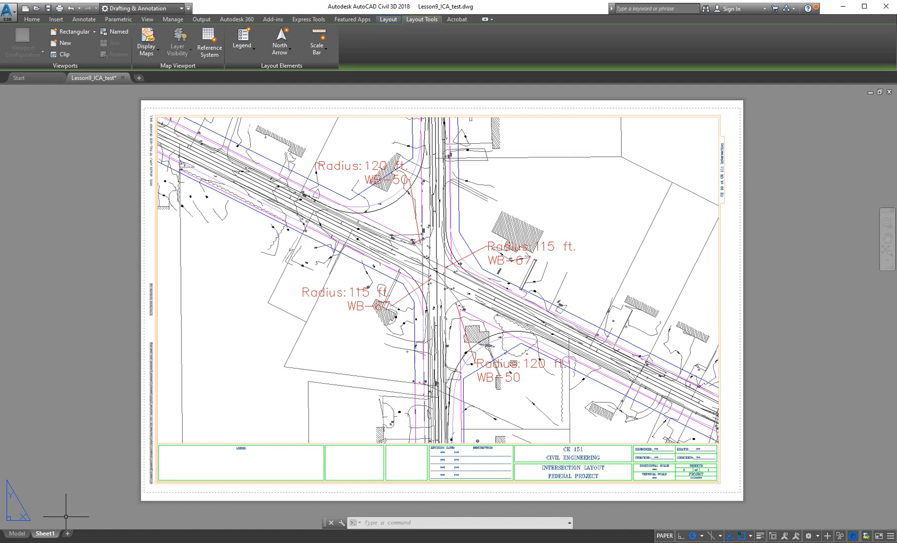
- Switch to Adobe Acrobat Reader, read the viewport instructions of the Lesson 9 in-class assignment, and return to the drawing's Sheet1 layout
{"action": "left_click", "coordinate": [17, 533]}
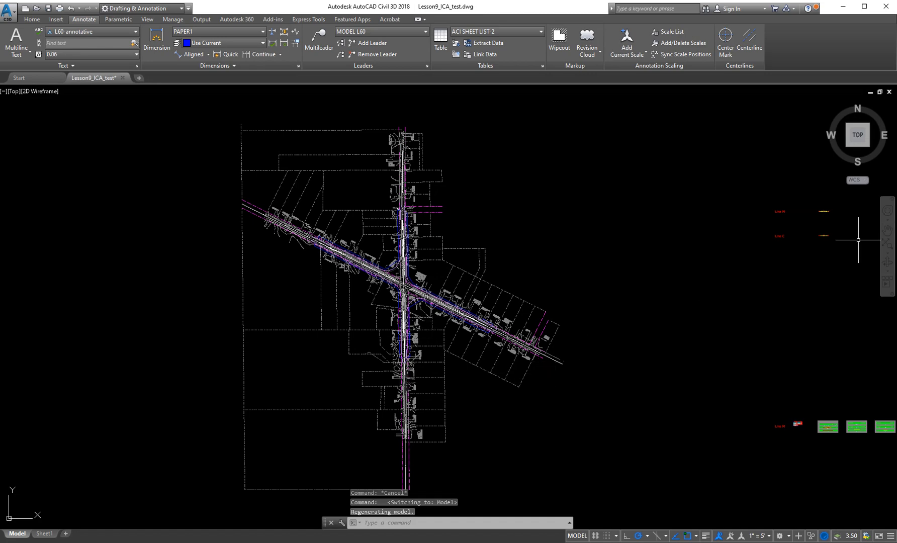
{"action": "key", "text": "alt+Tab"}
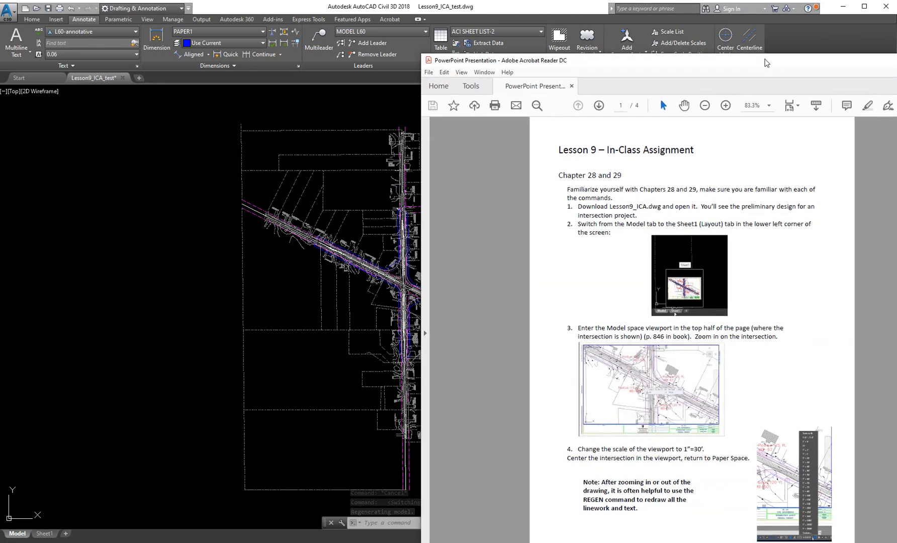
{"action": "left_click_drag", "start_coordinate": [765, 63], "coordinate": [730, 28]}
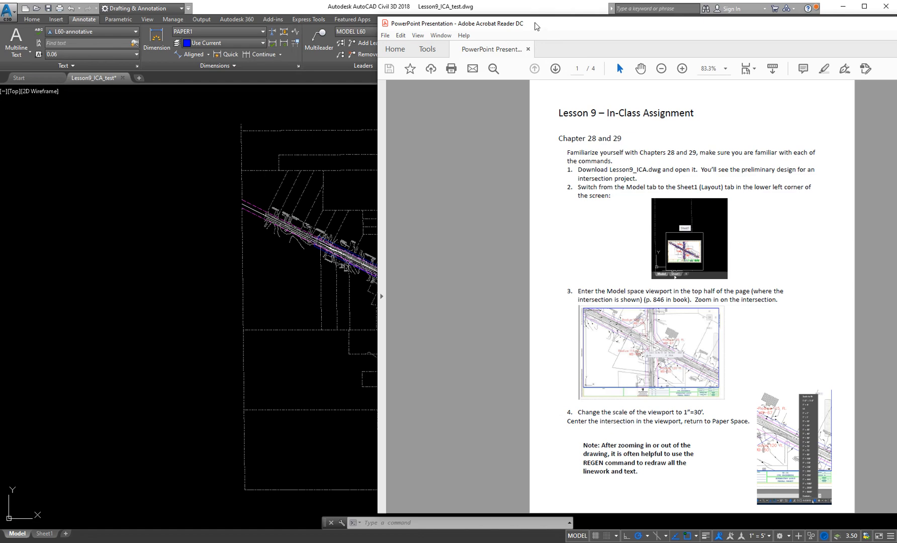
{"action": "left_click_drag", "start_coordinate": [535, 26], "coordinate": [896, 29]}
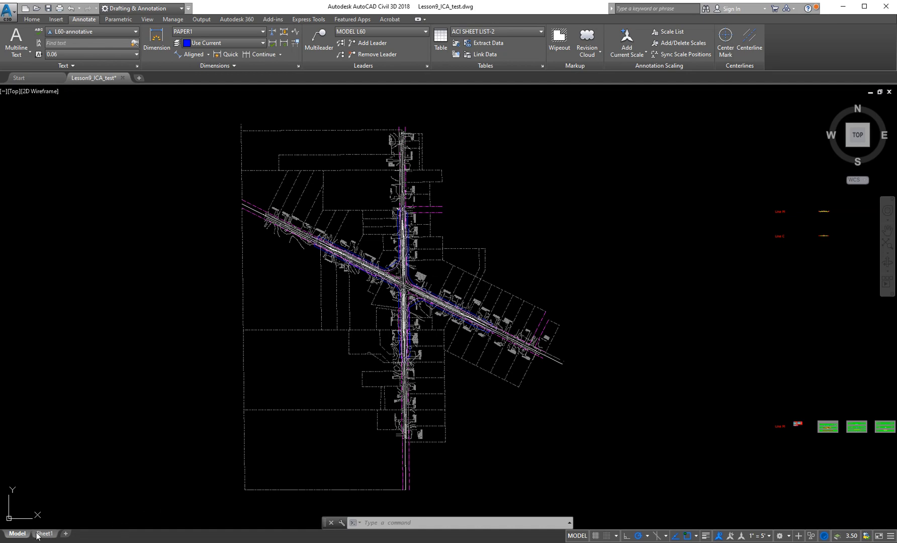
{"action": "mouse_move", "coordinate": [39, 536]}
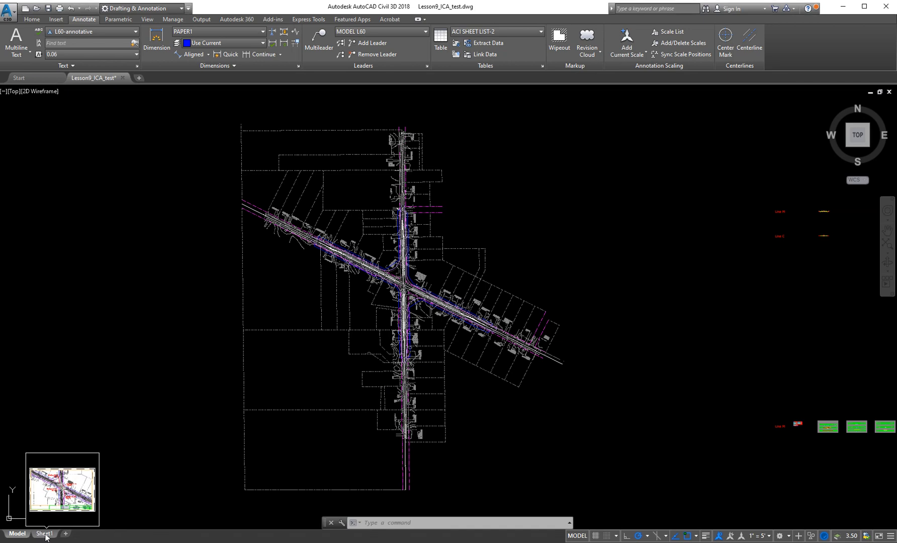
{"action": "left_click", "coordinate": [45, 534]}
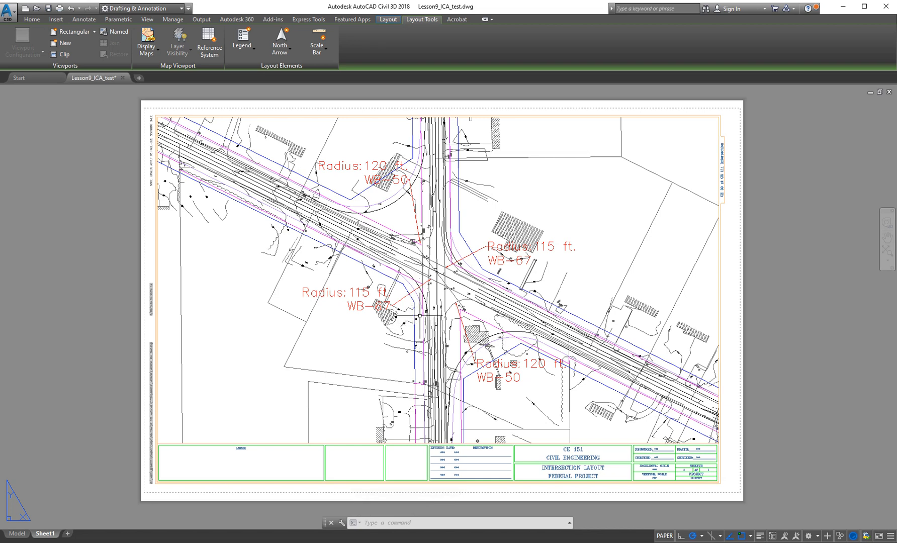
- Enter the model space of the Sheet1 viewport and enlarge the crossing beneath the radius labels
{"action": "double_click", "coordinate": [442, 272]}
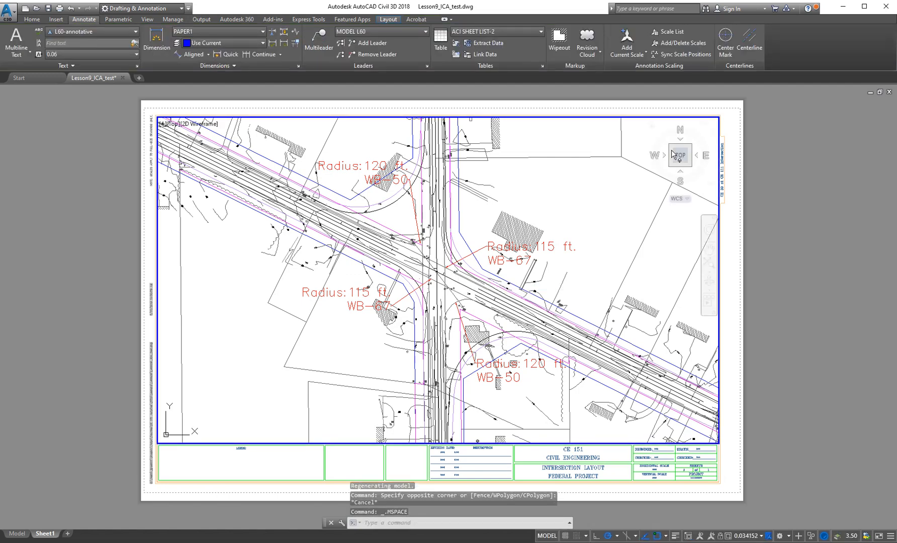
{"action": "scroll", "coordinate": [445, 283], "scroll_direction": "up", "scroll_amount": 3}
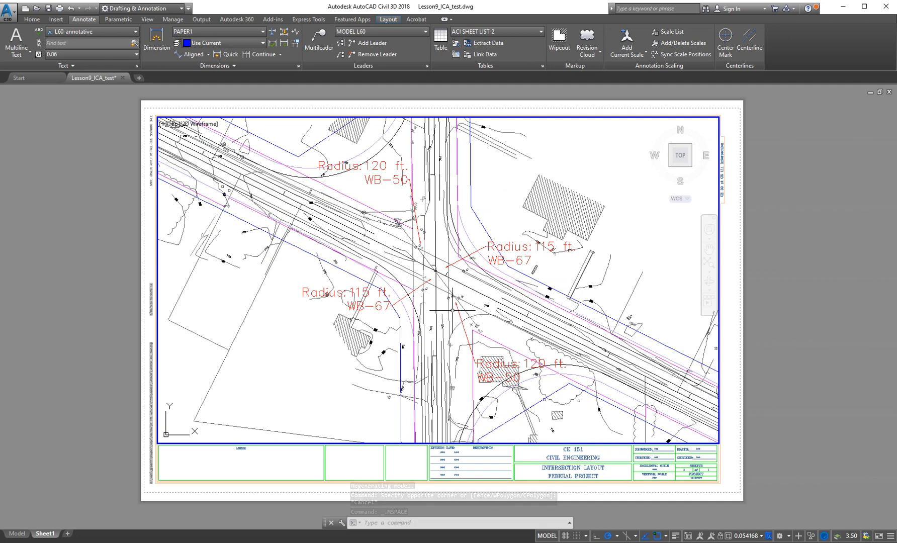
{"action": "middle_click_drag", "start_coordinate": [442, 307], "coordinate": [433, 304]}
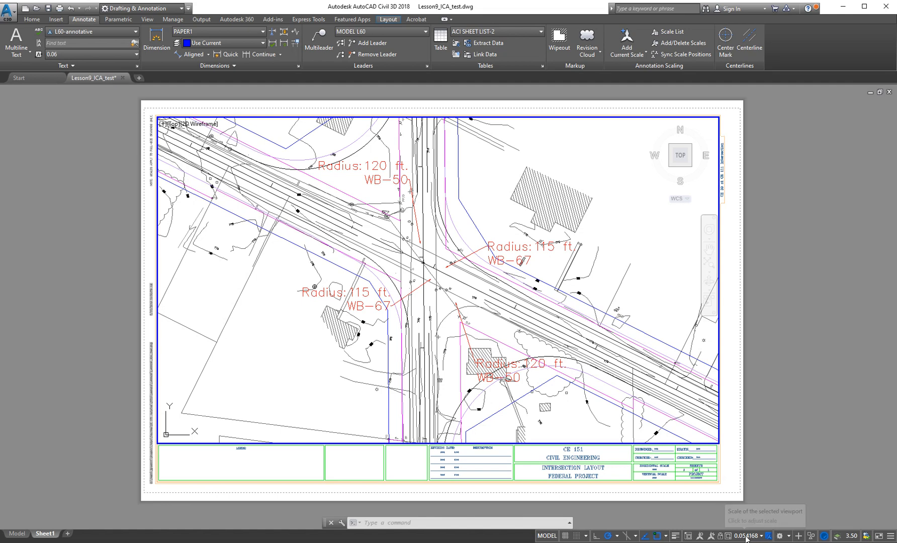
- Toggle the Viewport Scale item of the status bar off and on again, and add Dynamic Input to the bar
{"action": "left_click", "coordinate": [890, 536]}
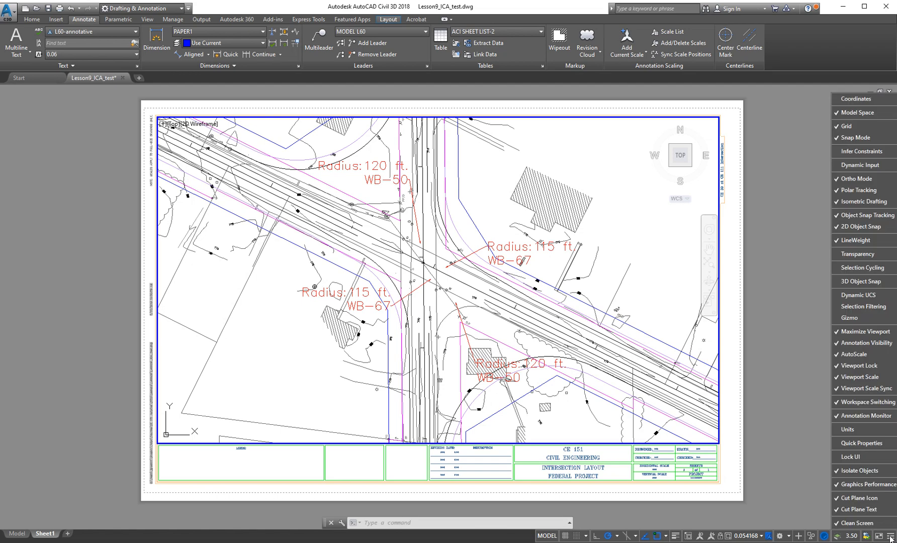
{"action": "left_click", "coordinate": [847, 378]}
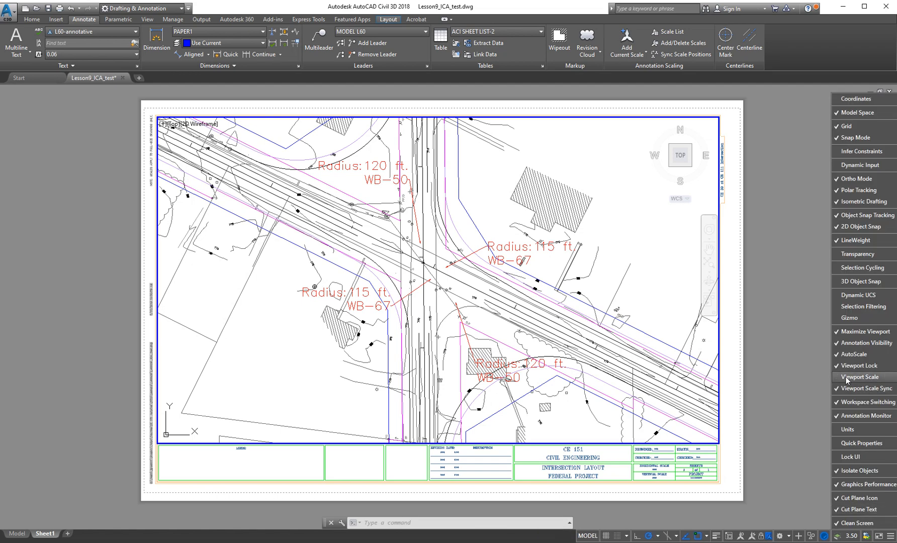
{"action": "left_click", "coordinate": [847, 378]}
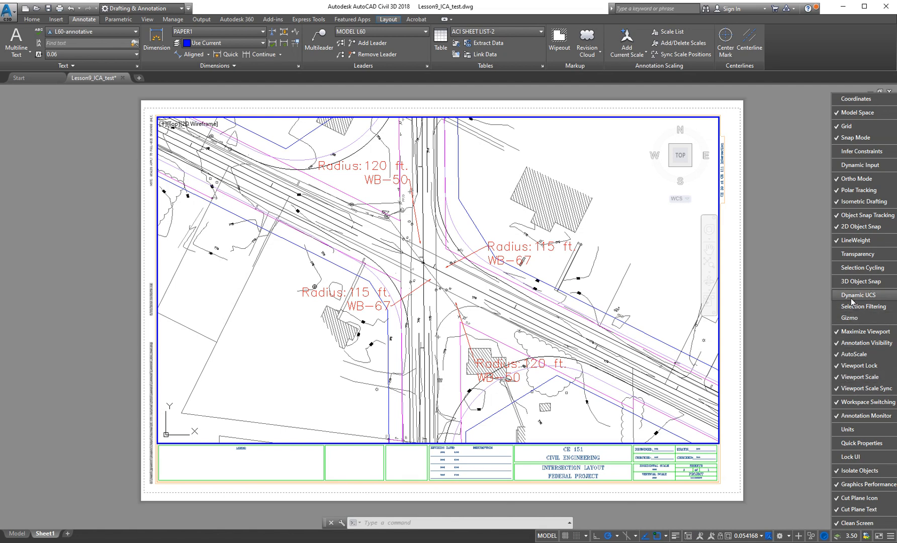
{"action": "left_click", "coordinate": [848, 165]}
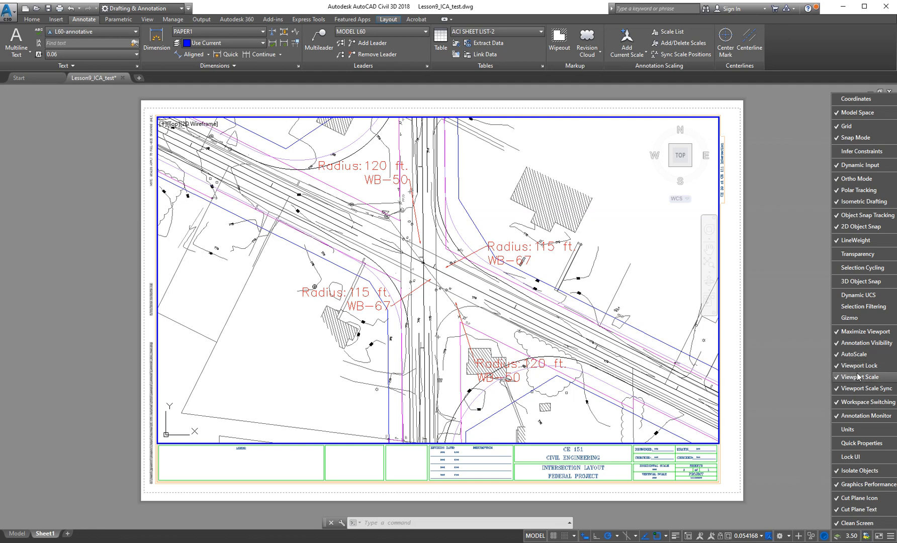
{"action": "left_click", "coordinate": [810, 387]}
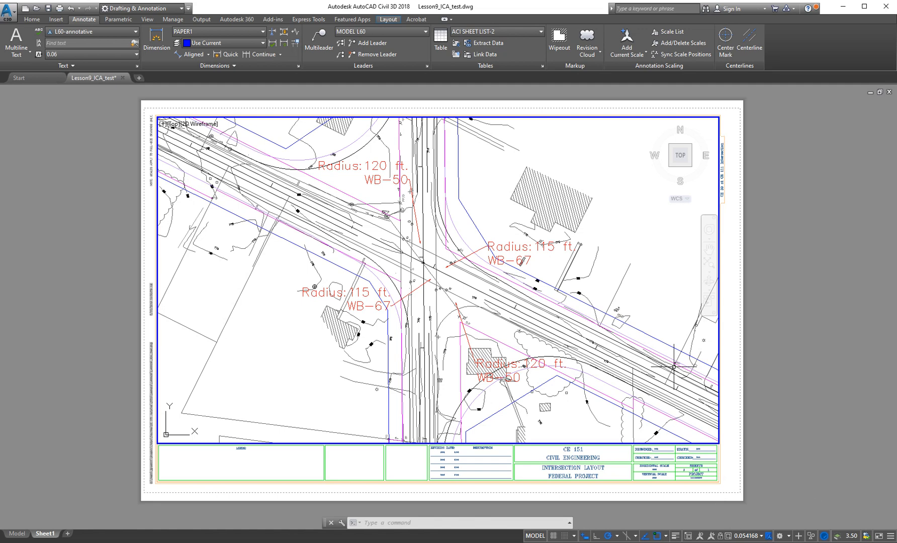
- Set the viewport scale to 1" = 30', and zoom the drawing inside the viewport out and in
{"action": "left_click", "coordinate": [761, 536]}
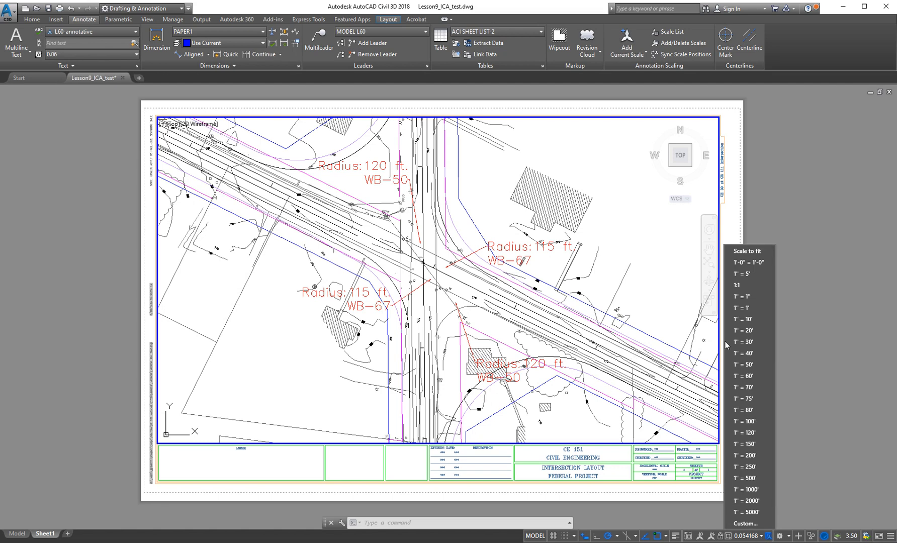
{"action": "left_click", "coordinate": [742, 342]}
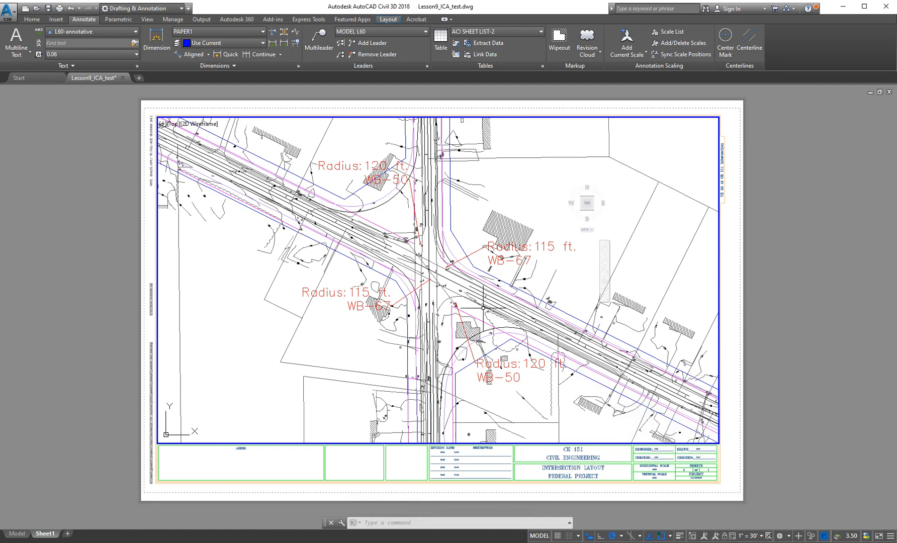
{"action": "scroll", "coordinate": [480, 305], "scroll_direction": "down", "scroll_amount": 6}
{"action": "scroll", "coordinate": [481, 305], "scroll_direction": "up", "scroll_amount": 6}
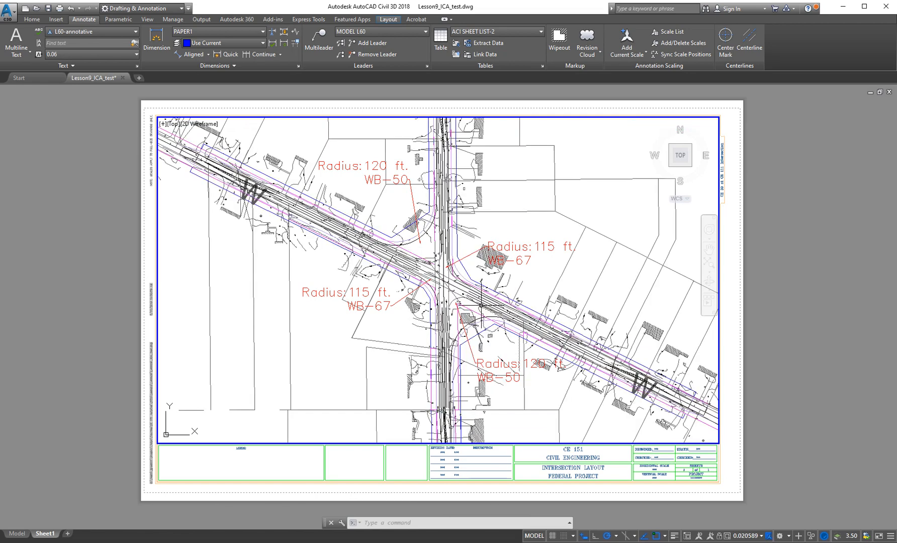
- Set the zoomed viewport back to 1" = 30', center the crossing in it, and return to paper space
{"action": "left_click", "coordinate": [761, 536]}
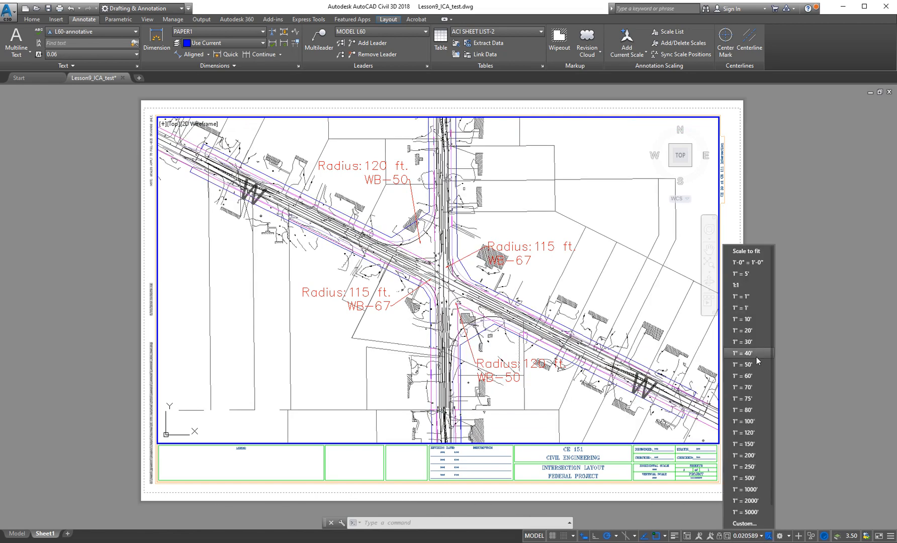
{"action": "left_click", "coordinate": [747, 345]}
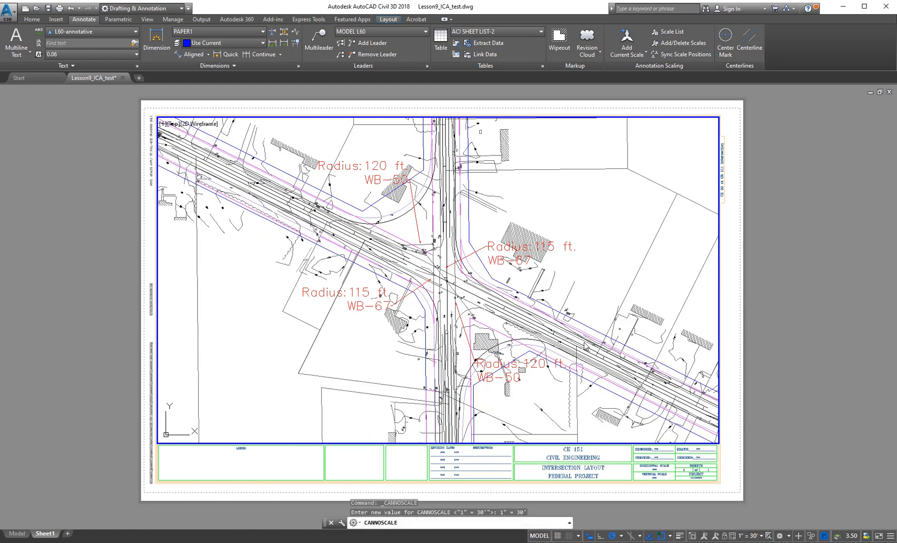
{"action": "middle_click_drag", "start_coordinate": [583, 343], "coordinate": [560, 336]}
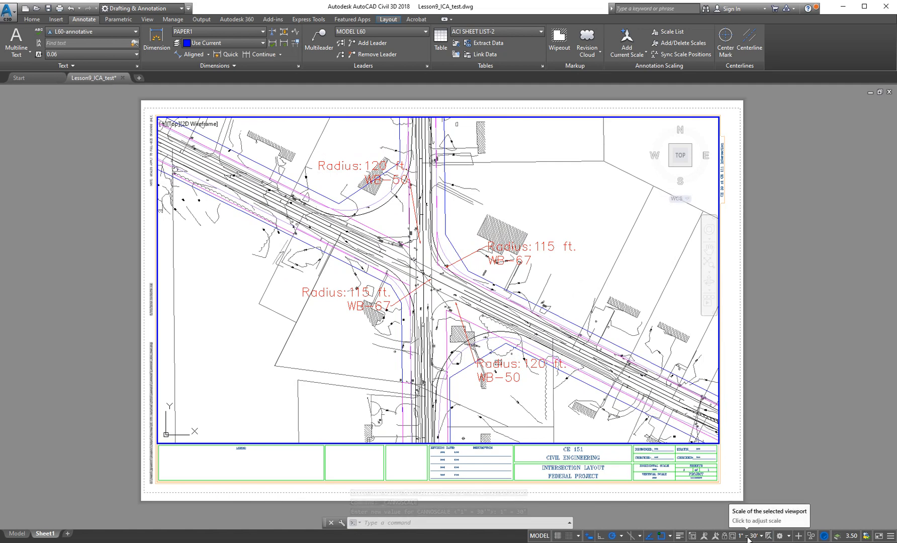
{"action": "double_click", "coordinate": [731, 425]}
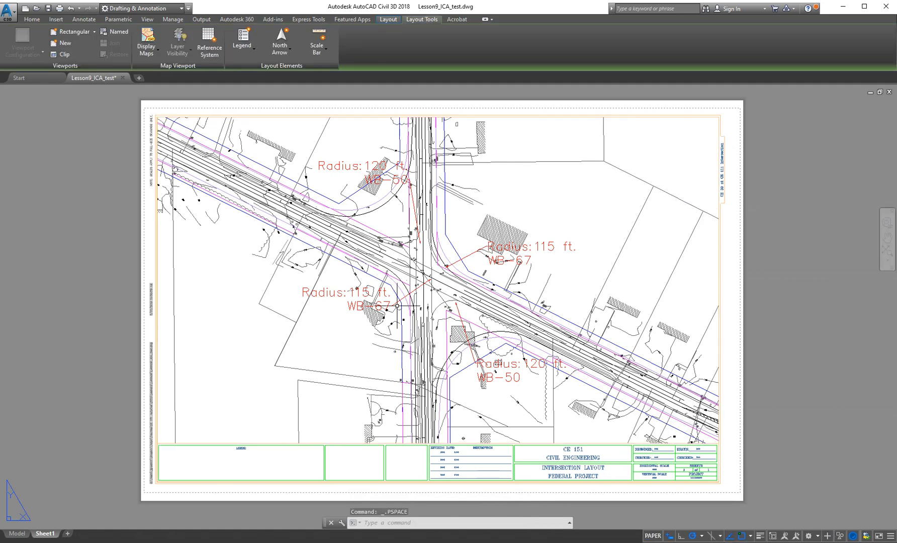
- Move the "Radius:115 ft. WB-67" leader southwest of the crossing so its arrow points at the southwest corner curve
{"action": "scroll", "coordinate": [402, 300], "scroll_direction": "up", "scroll_amount": 2}
{"action": "scroll", "coordinate": [402, 300], "scroll_direction": "down", "scroll_amount": 4}
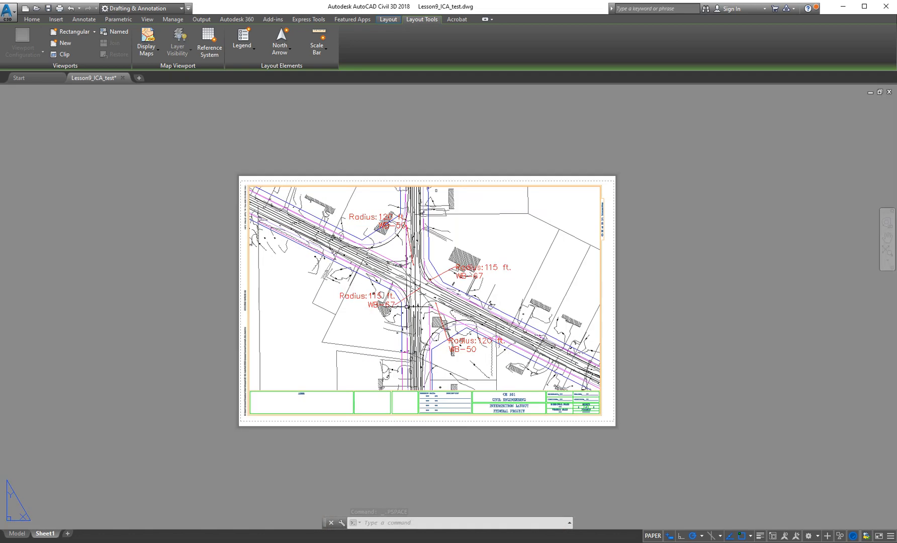
{"action": "scroll", "coordinate": [431, 294], "scroll_direction": "up", "scroll_amount": 2}
{"action": "middle_click_drag", "start_coordinate": [415, 292], "coordinate": [482, 366]}
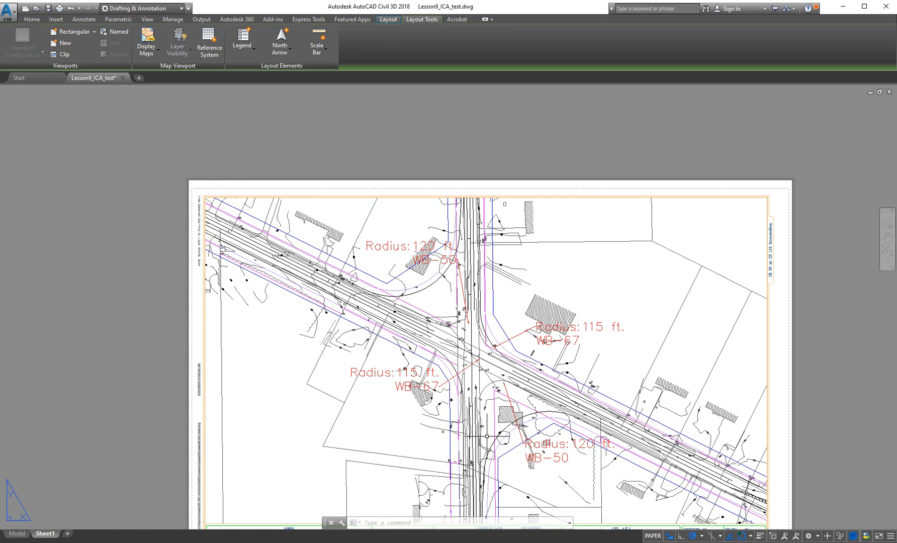
{"action": "middle_click_drag", "start_coordinate": [456, 398], "coordinate": [431, 357]}
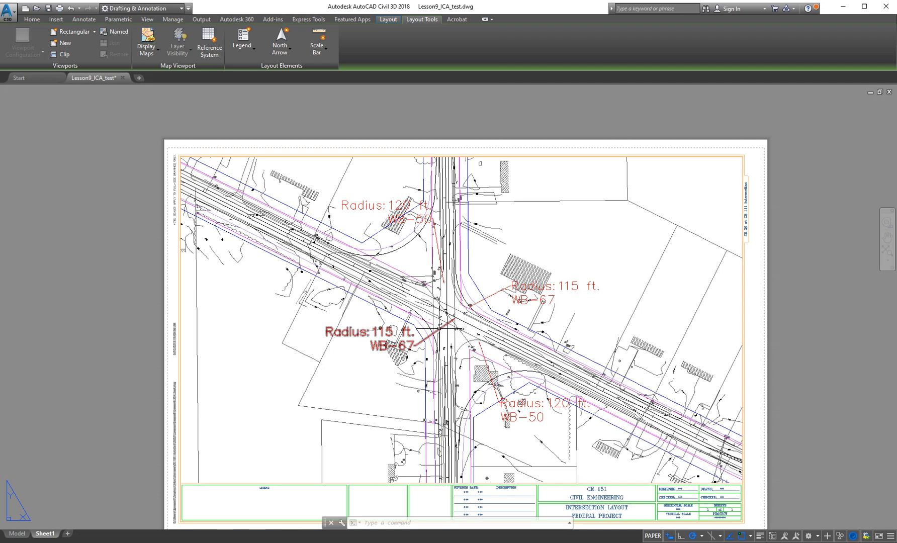
{"action": "scroll", "coordinate": [447, 338], "scroll_direction": "up", "scroll_amount": 4}
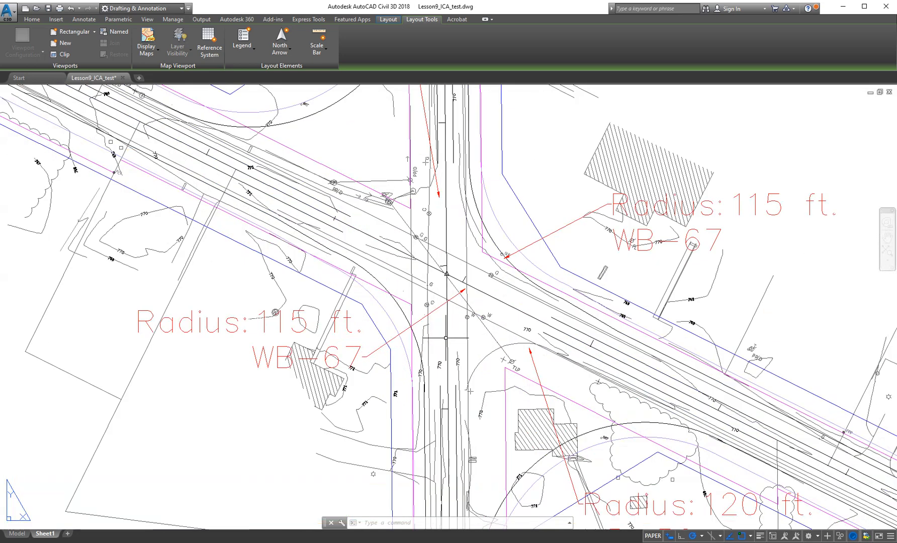
{"action": "middle_click_drag", "start_coordinate": [454, 345], "coordinate": [532, 314]}
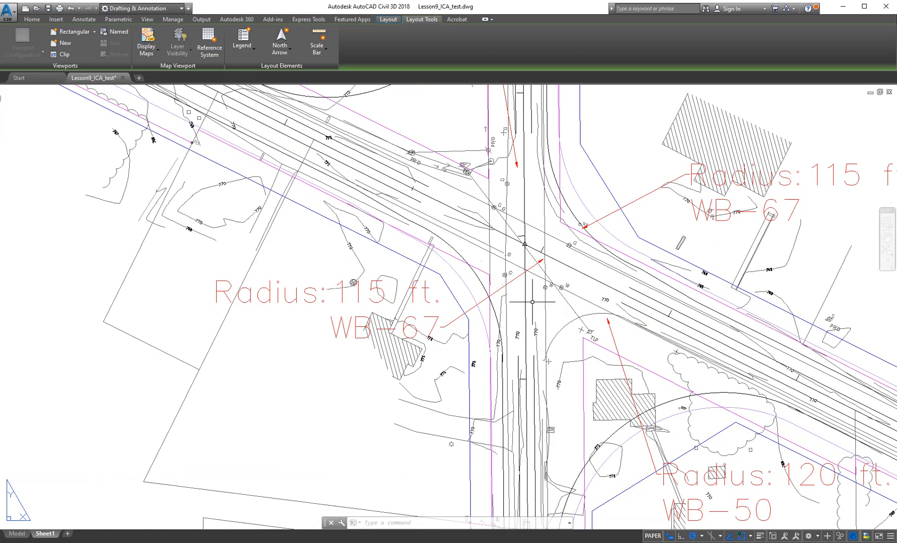
{"action": "left_click", "coordinate": [508, 282]}
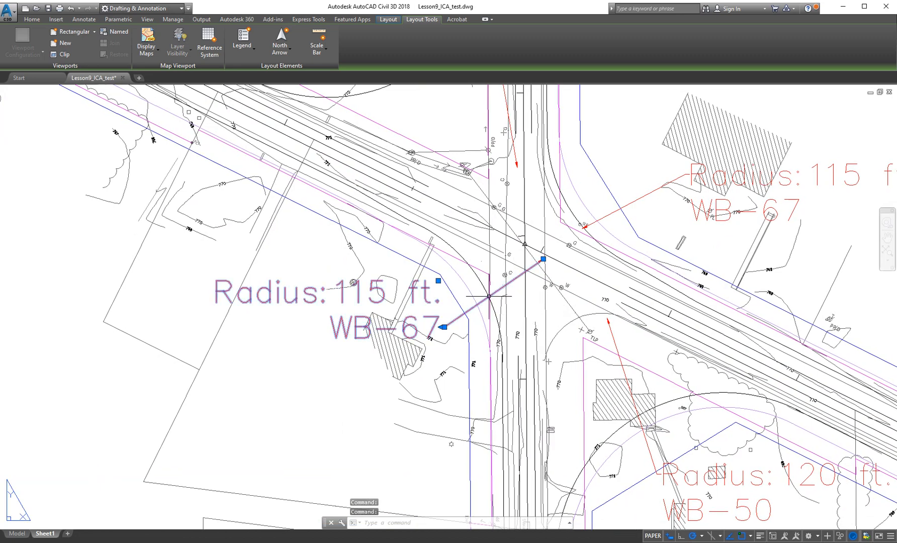
{"action": "left_click_drag", "start_coordinate": [491, 300], "coordinate": [426, 320]}
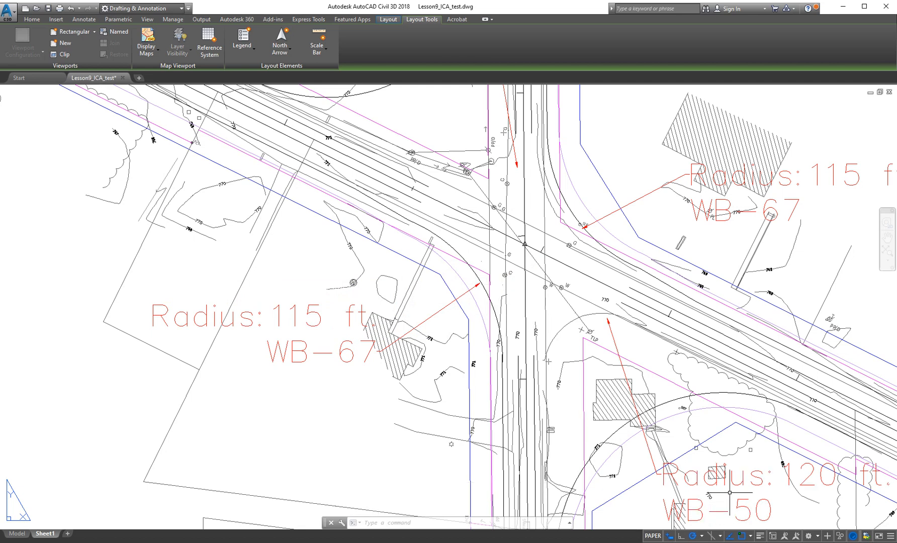
- Turn on the lineweight display for the Sheet1 layout and check the crossing's line thicknesses
{"action": "left_click", "coordinate": [760, 536]}
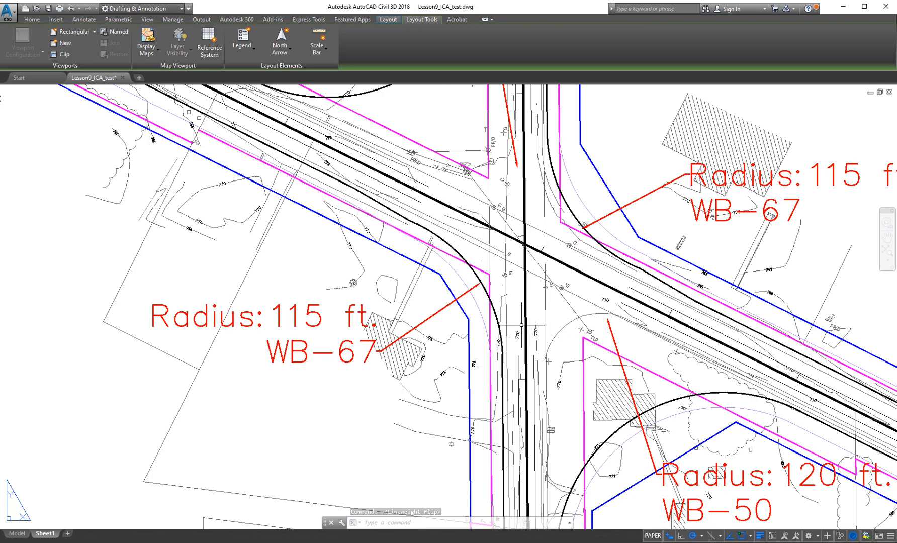
{"action": "mouse_move", "coordinate": [565, 292]}
{"action": "middle_mouse_down"}
{"action": "mouse_move", "coordinate": [422, 349]}
{"action": "mouse_move", "coordinate": [458, 359]}
{"action": "middle_mouse_up"}
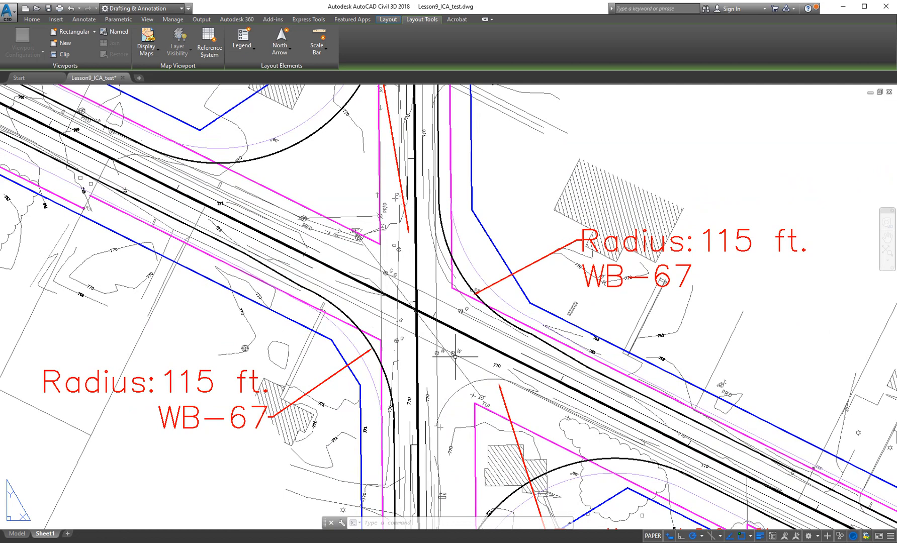
{"action": "scroll", "coordinate": [435, 362], "scroll_direction": "down", "scroll_amount": 2}
{"action": "scroll", "coordinate": [434, 363], "scroll_direction": "up", "scroll_amount": 2}
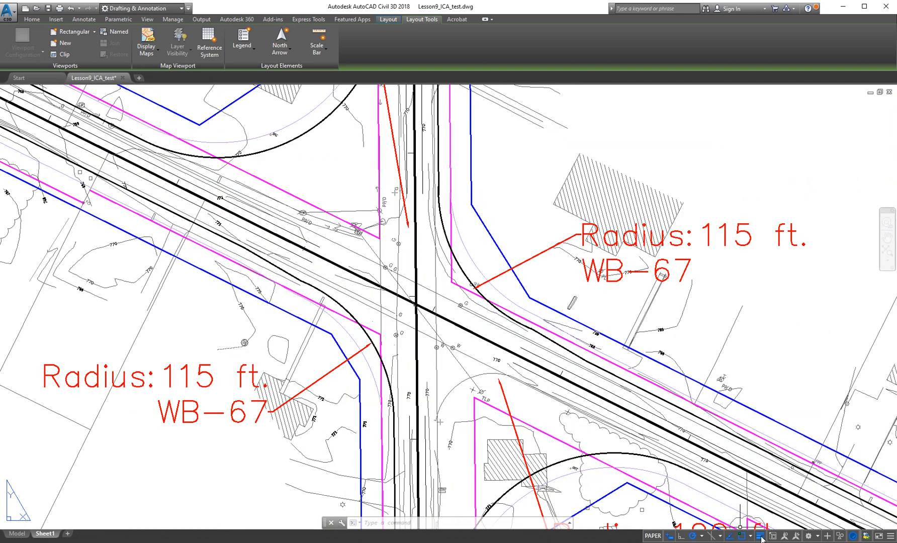
- Toggle the lineweight display off and on again to compare thin and thick lines around the crossing
{"action": "left_click", "coordinate": [761, 537]}
{"action": "left_click", "coordinate": [761, 537]}
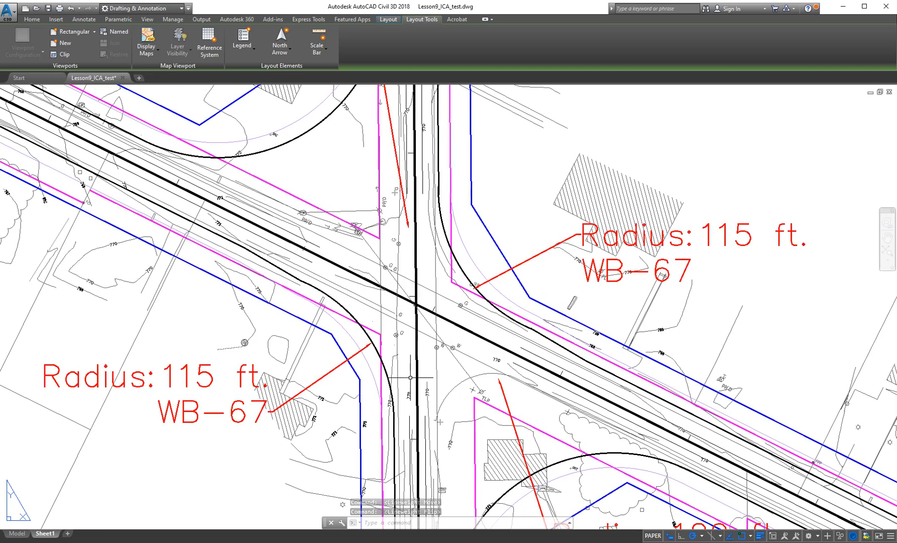
{"action": "scroll", "coordinate": [414, 306], "scroll_direction": "up", "scroll_amount": 6}
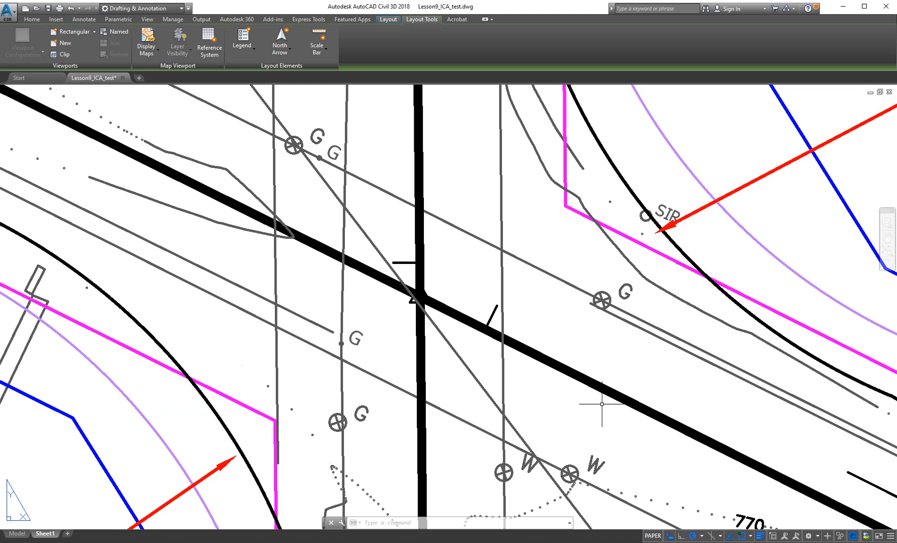
{"action": "left_click", "coordinate": [760, 536]}
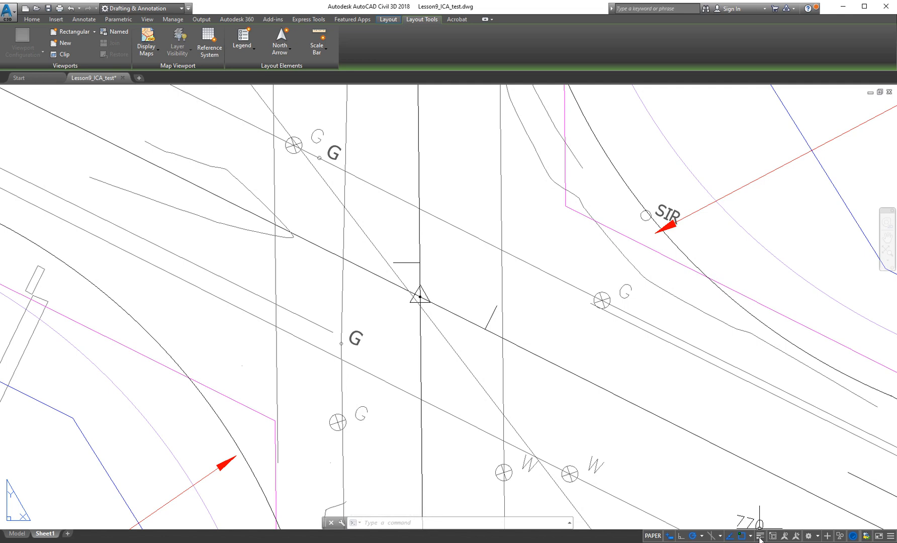
{"action": "left_click", "coordinate": [760, 536]}
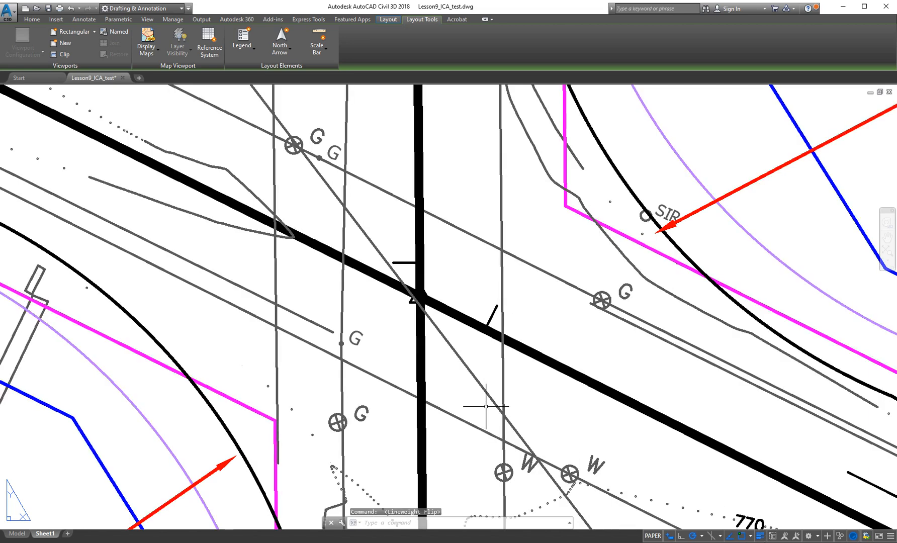
- Stretch the arrow tip of the southwest "Radius:115 ft. WB-67" leader onto the black curve at that corner
{"action": "scroll", "coordinate": [392, 406], "scroll_direction": "down", "scroll_amount": 4}
{"action": "middle_click_drag", "start_coordinate": [340, 433], "coordinate": [501, 333]}
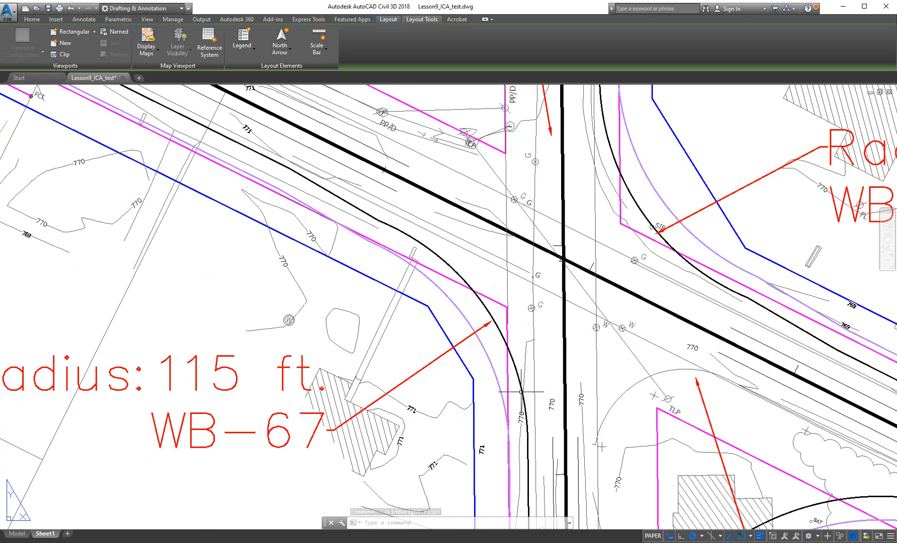
{"action": "left_click", "coordinate": [485, 326]}
{"action": "scroll", "coordinate": [490, 324], "scroll_direction": "up", "scroll_amount": 5}
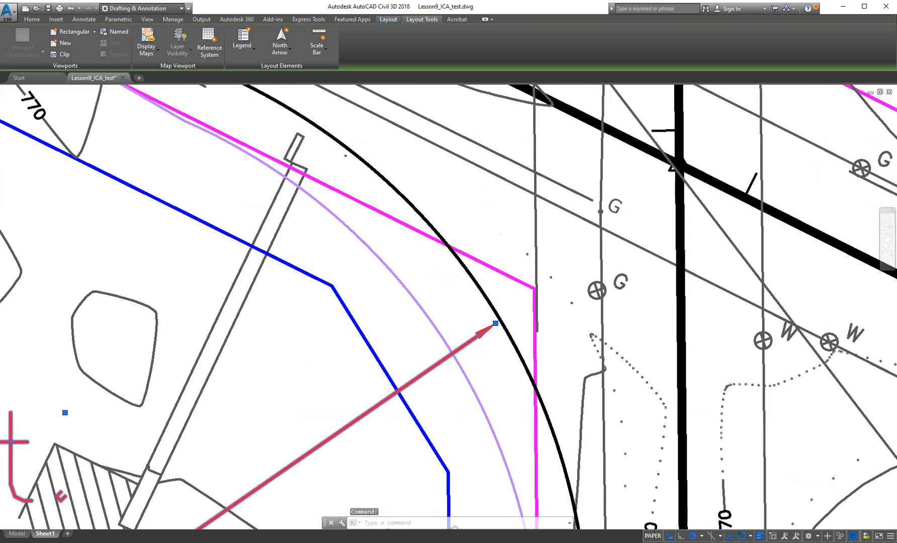
{"action": "left_click", "coordinate": [506, 340]}
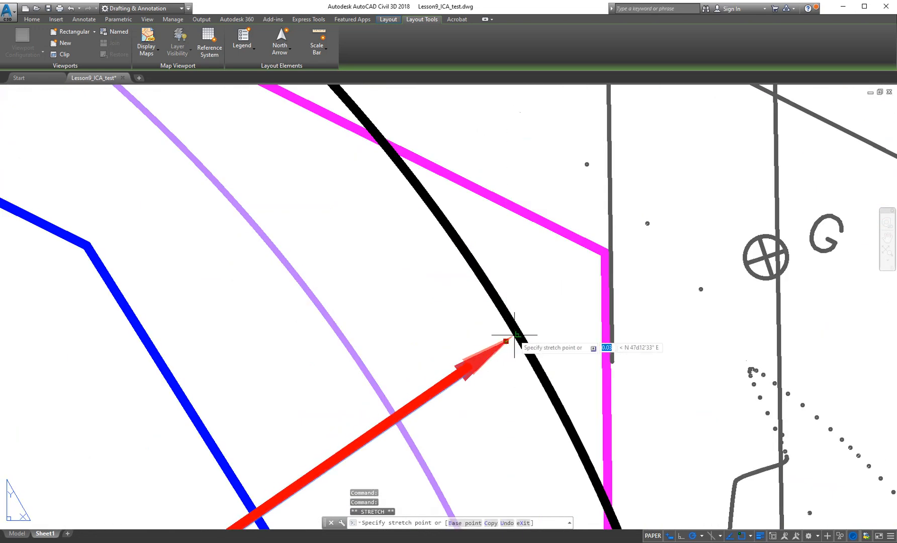
{"action": "left_click", "coordinate": [515, 334]}
{"action": "scroll", "coordinate": [515, 394], "scroll_direction": "down", "scroll_amount": 6}
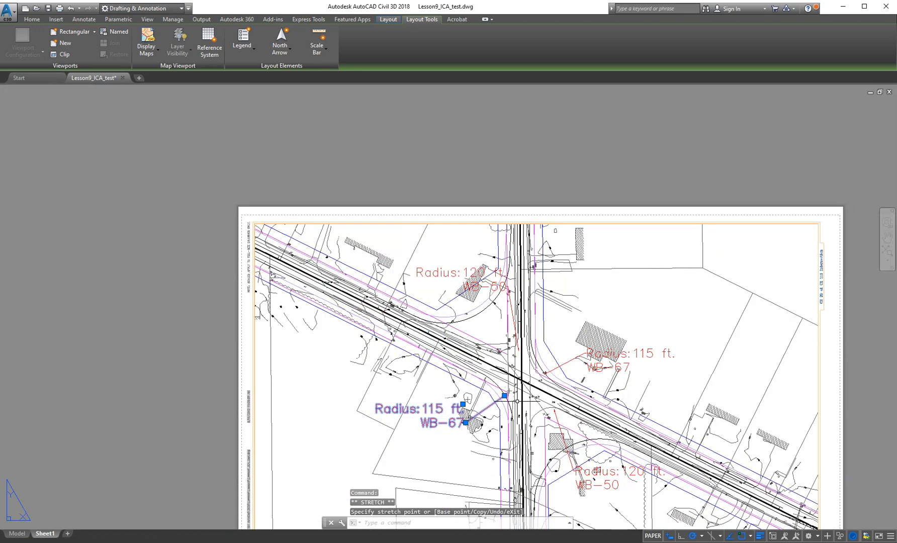
{"action": "key", "text": "Escape"}
{"action": "key", "text": "Escape"}
- Activate model space inside the viewport and return to paper space
{"action": "scroll", "coordinate": [484, 307], "scroll_direction": "up", "scroll_amount": 5}
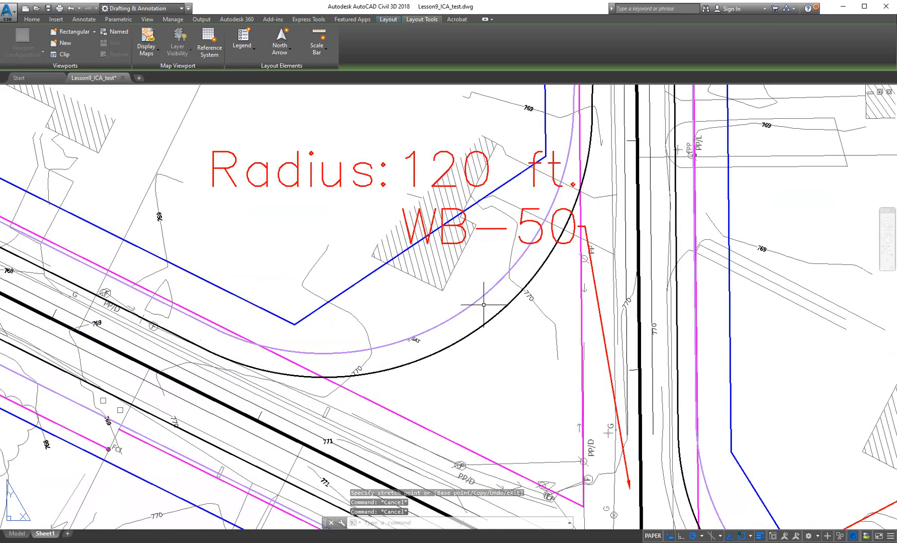
{"action": "middle_click_drag", "start_coordinate": [553, 350], "coordinate": [527, 417]}
{"action": "scroll", "coordinate": [425, 343], "scroll_direction": "down", "scroll_amount": 5}
{"action": "scroll", "coordinate": [502, 347], "scroll_direction": "up", "scroll_amount": 1}
{"action": "middle_click_drag", "start_coordinate": [481, 348], "coordinate": [377, 243]}
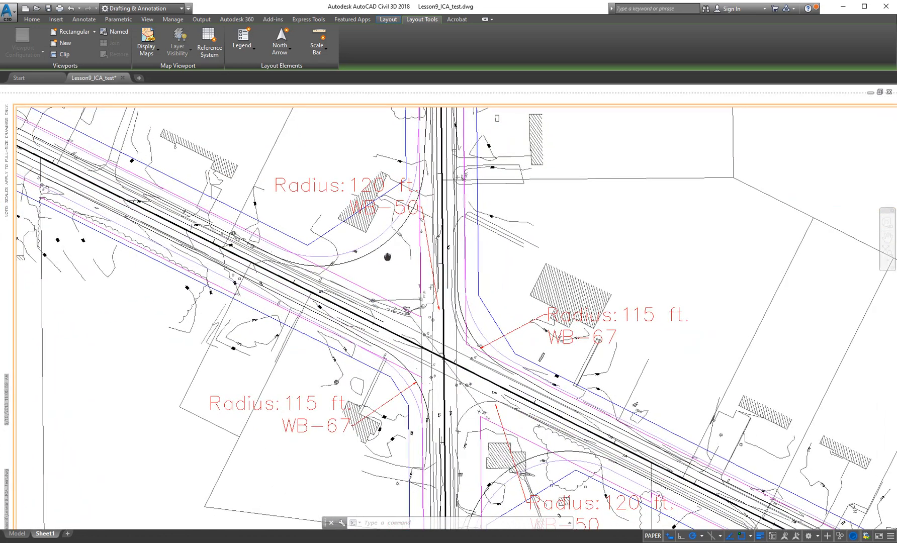
{"action": "left_click", "coordinate": [396, 295]}
{"action": "double_click", "coordinate": [396, 292]}
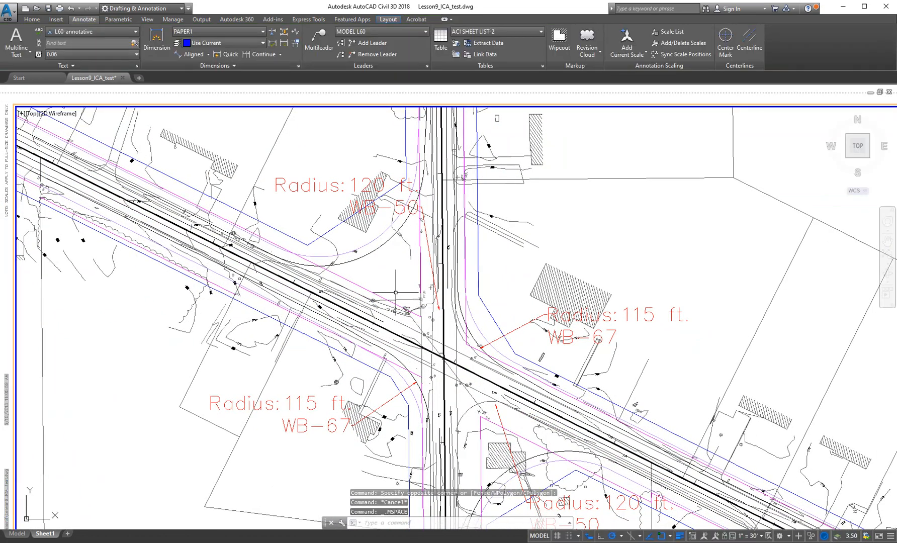
{"action": "left_click", "coordinate": [540, 537]}
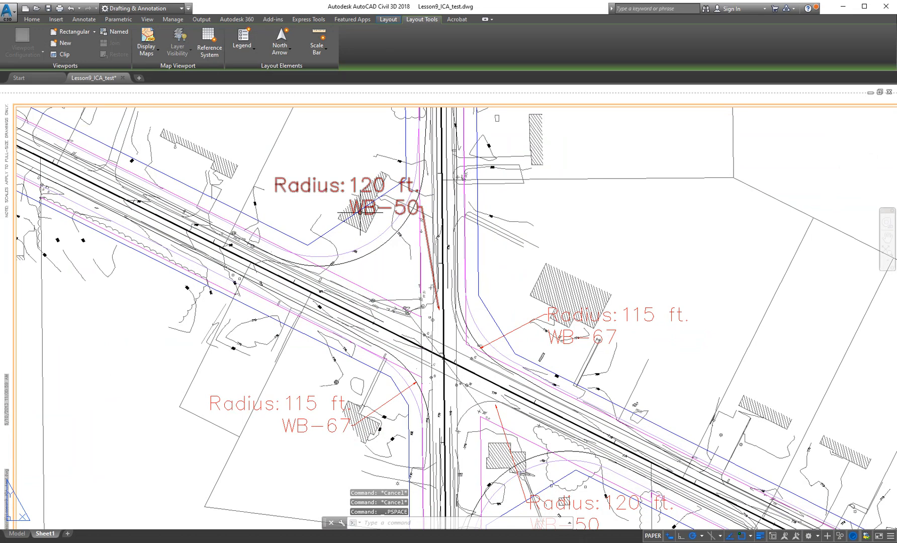
- Move the northwest "Radius:120 ft. WB-50" leader farther up and left, and stretch its arrow tip onto the northwest corner curve
{"action": "middle_click_drag", "start_coordinate": [371, 217], "coordinate": [472, 271]}
{"action": "left_click", "coordinate": [437, 244]}
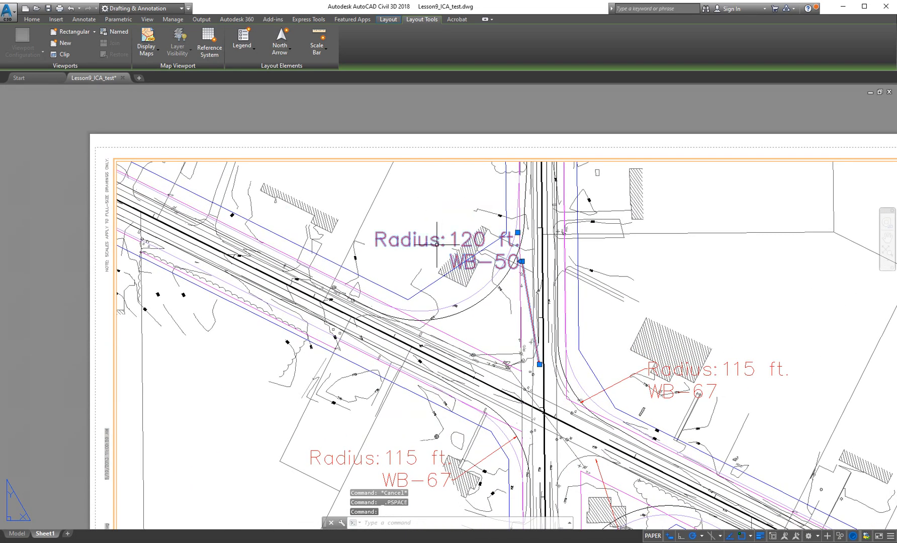
{"action": "left_click_drag", "start_coordinate": [437, 244], "coordinate": [358, 196]}
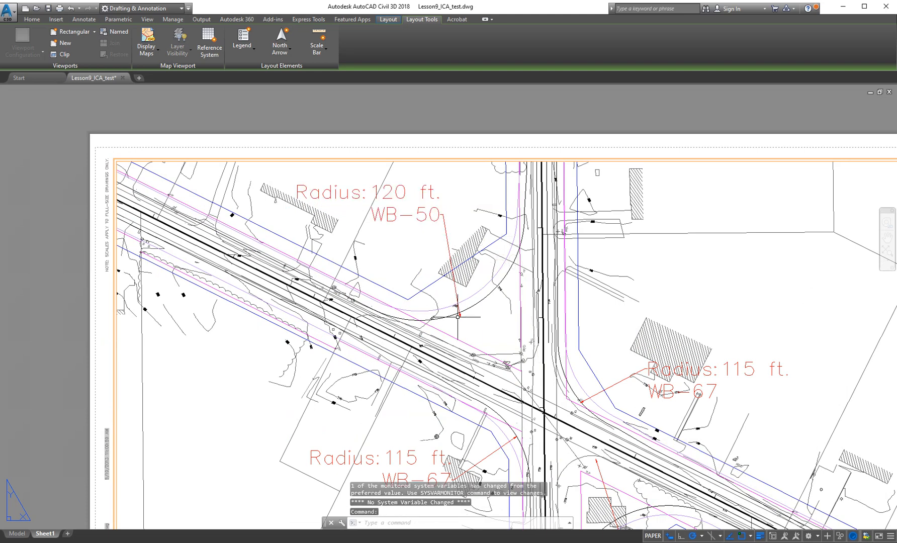
{"action": "left_click", "coordinate": [455, 301]}
{"action": "left_click", "coordinate": [460, 317]}
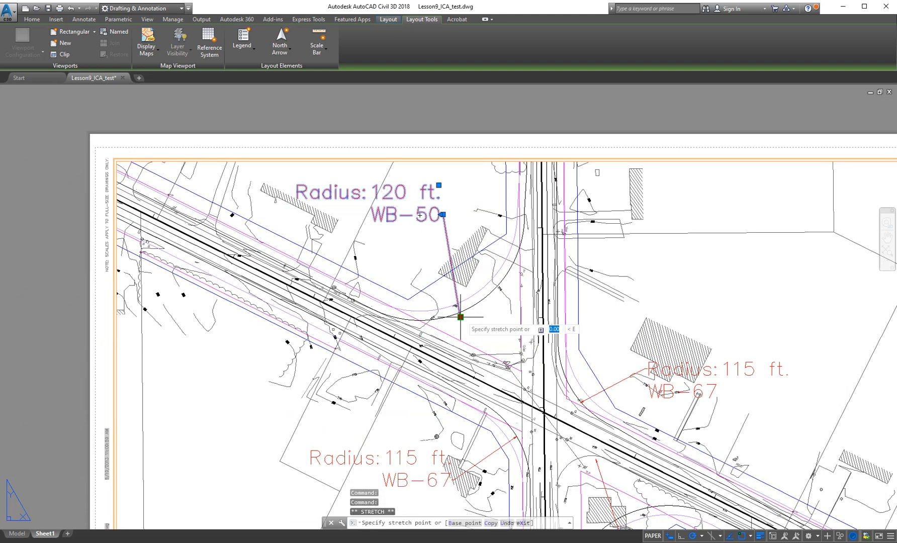
{"action": "left_click", "coordinate": [468, 307]}
{"action": "key", "text": "Escape"}
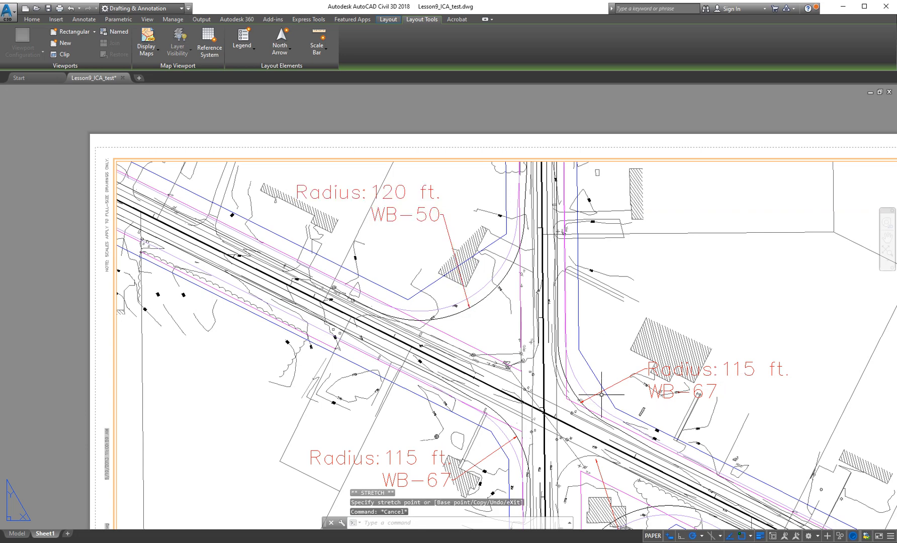
- Stretch the arrow tip of the northeast "Radius:115 ft. WB-67" leader onto the black curve at that corner
{"action": "scroll", "coordinate": [598, 396], "scroll_direction": "up", "scroll_amount": 8}
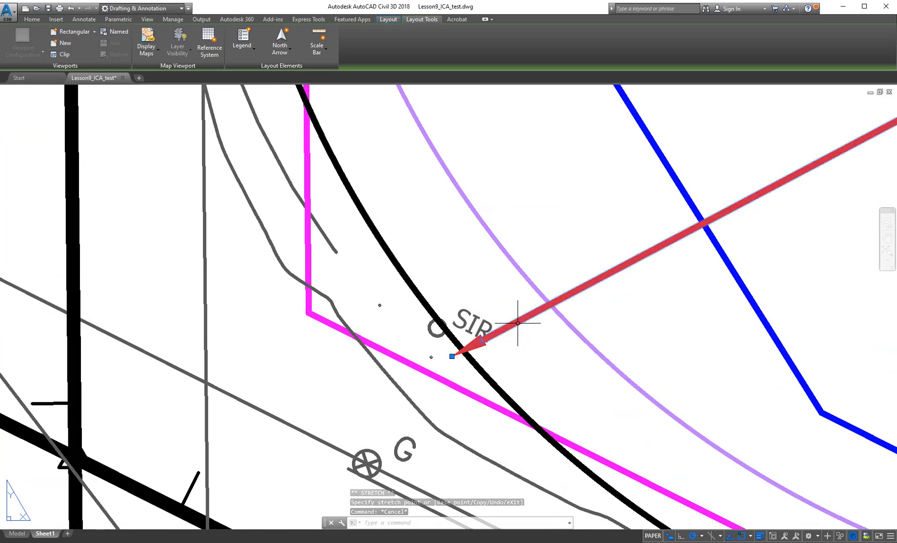
{"action": "left_click", "coordinate": [484, 343]}
{"action": "left_click", "coordinate": [452, 356]}
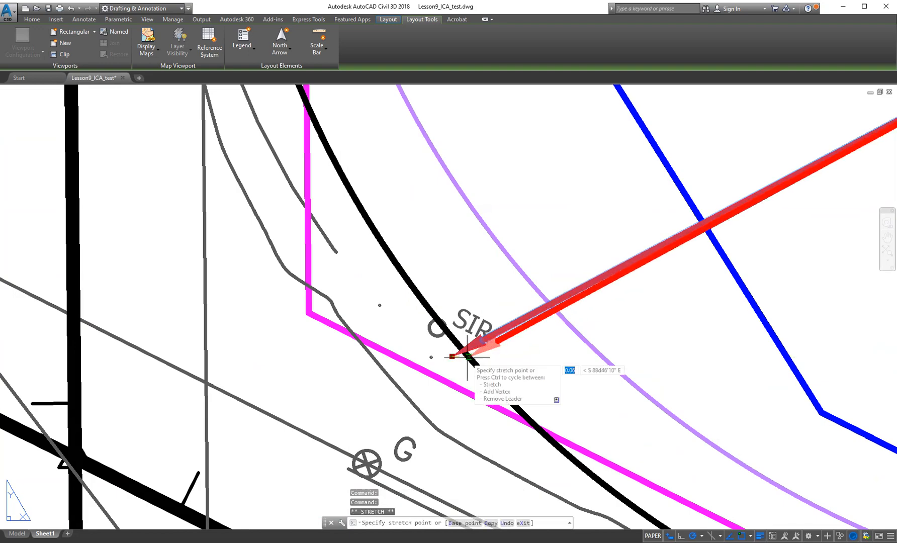
{"action": "key", "text": "Escape"}
{"action": "key", "text": "Escape"}
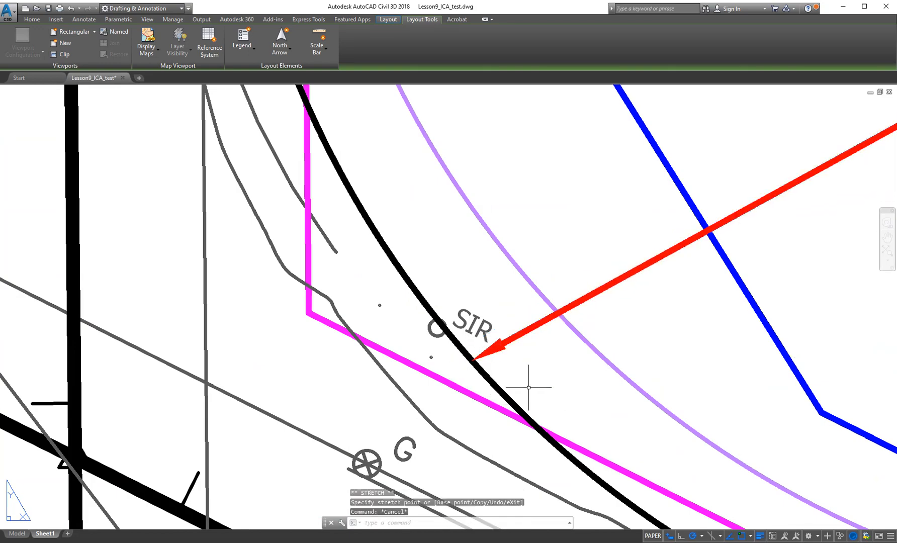
- Move the southeast "Radius:120 ft. WB-50" leader down, slightly away from the crossing
{"action": "scroll", "coordinate": [561, 396], "scroll_direction": "down", "scroll_amount": 10}
{"action": "scroll", "coordinate": [504, 398], "scroll_direction": "up", "scroll_amount": 8}
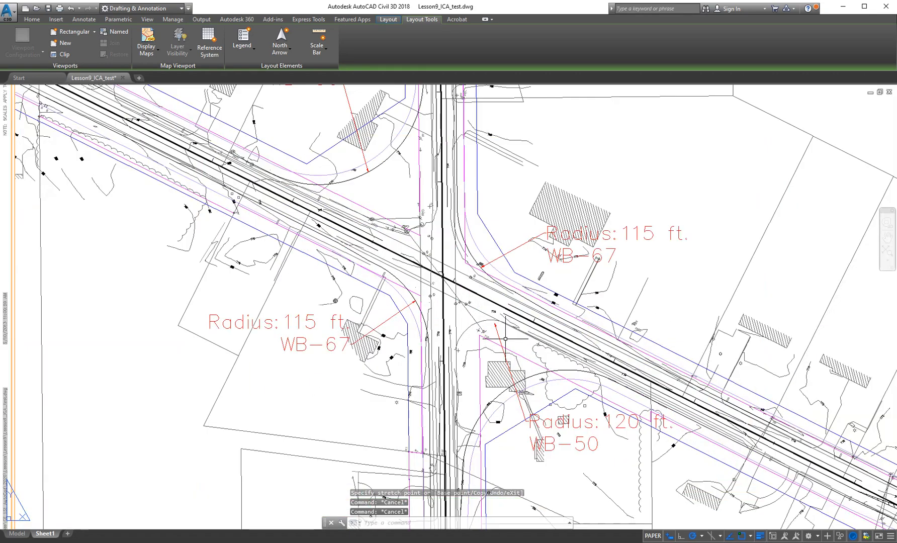
{"action": "mouse_move", "coordinate": [505, 399]}
{"action": "middle_mouse_down"}
{"action": "mouse_move", "coordinate": [503, 267]}
{"action": "mouse_move", "coordinate": [529, 366]}
{"action": "mouse_move", "coordinate": [550, 399]}
{"action": "mouse_move", "coordinate": [532, 322]}
{"action": "middle_mouse_up"}
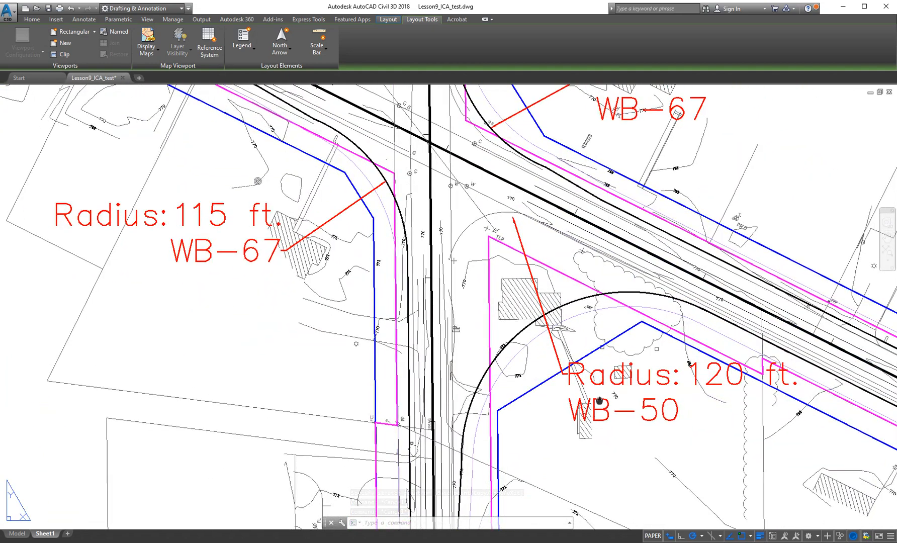
{"action": "middle_click_drag", "start_coordinate": [600, 401], "coordinate": [509, 316]}
{"action": "left_click", "coordinate": [510, 316]}
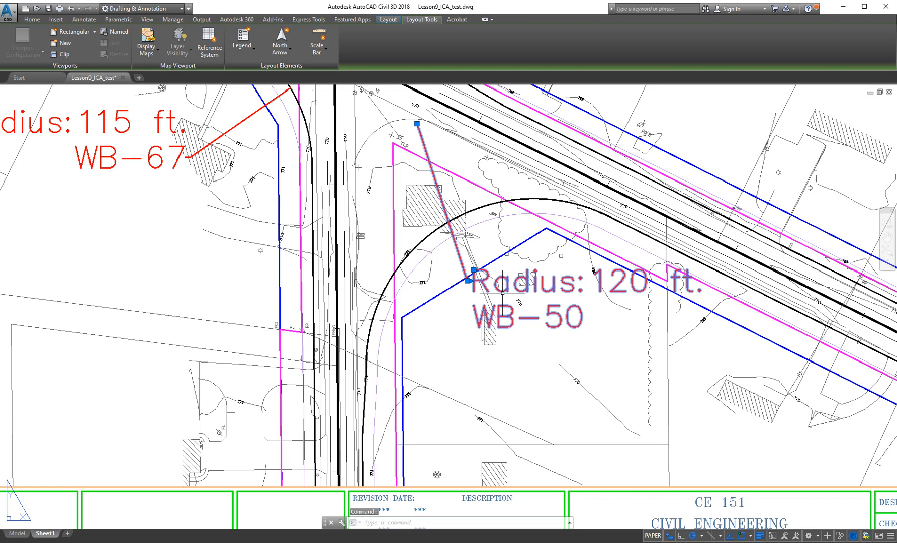
{"action": "left_click_drag", "start_coordinate": [503, 292], "coordinate": [516, 341]}
{"action": "key", "text": "Escape"}
{"action": "key", "text": "Escape"}
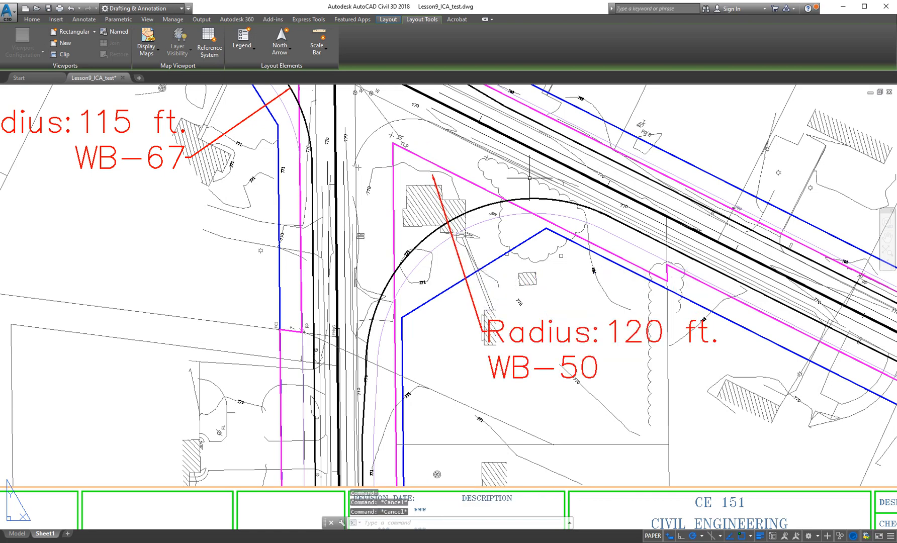
- Stretch the arrow tip of the southeast "Radius:120 ft. WB-50" leader onto the southeast corner curve
{"action": "left_click", "coordinate": [436, 196]}
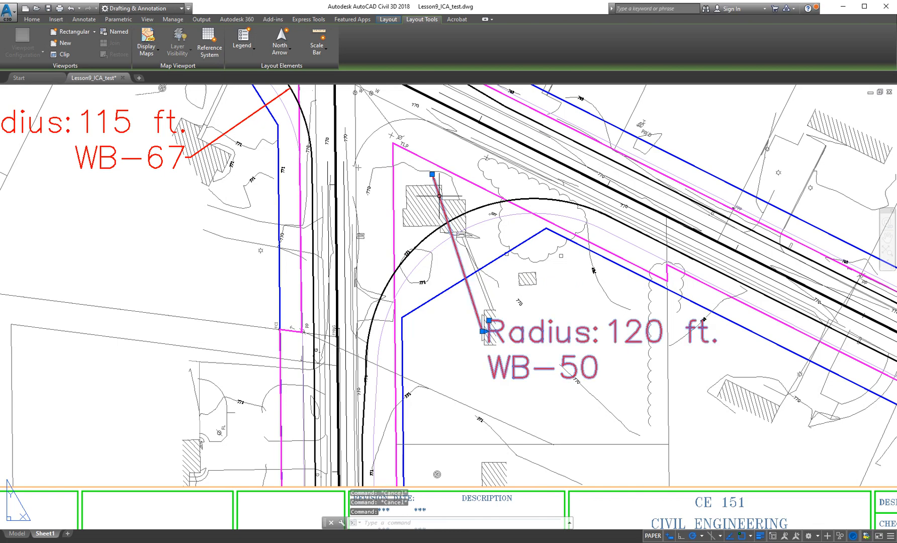
{"action": "left_click", "coordinate": [432, 174]}
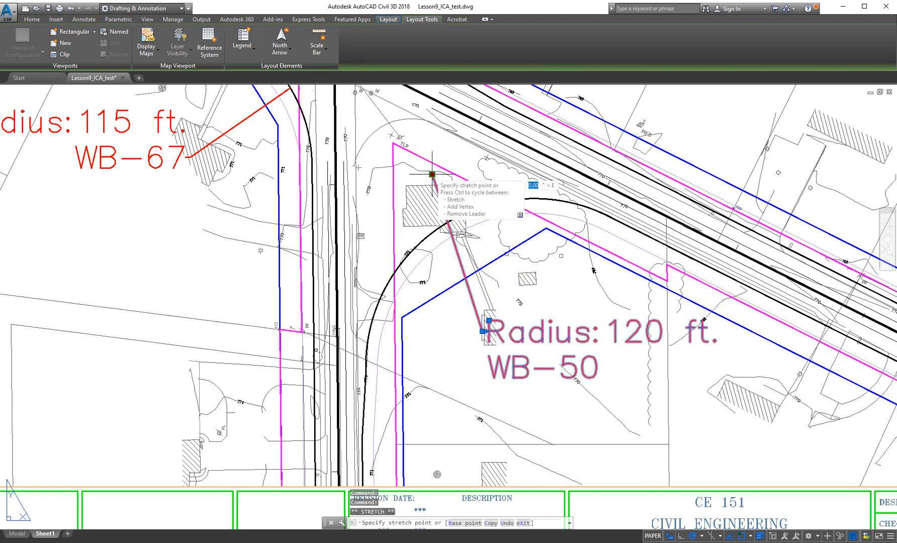
{"action": "left_click", "coordinate": [428, 235]}
{"action": "key", "text": "Escape"}
{"action": "key", "text": "Escape"}
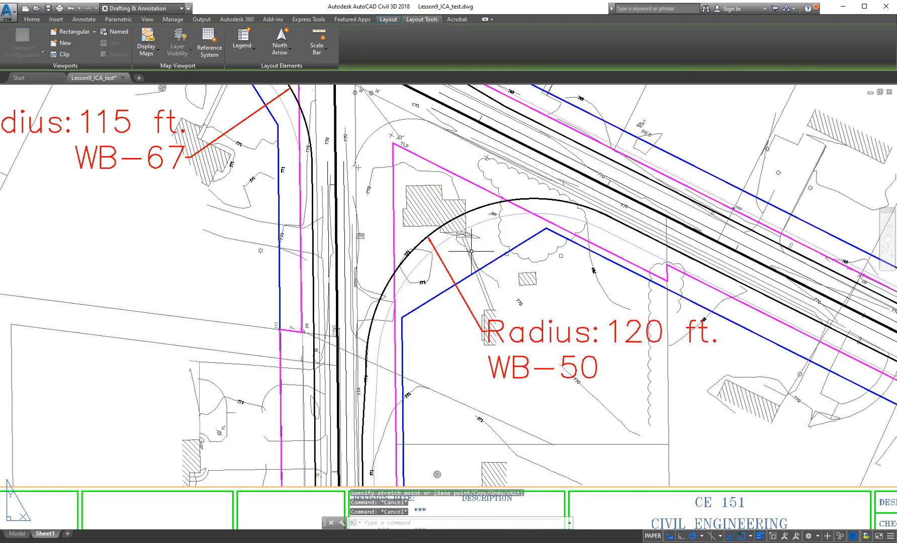
- Check the whole sheet with its four radius leaders, and save the drawing
{"action": "scroll", "coordinate": [544, 329], "scroll_direction": "down", "scroll_amount": 2}
{"action": "scroll", "coordinate": [540, 267], "scroll_direction": "down", "scroll_amount": 1}
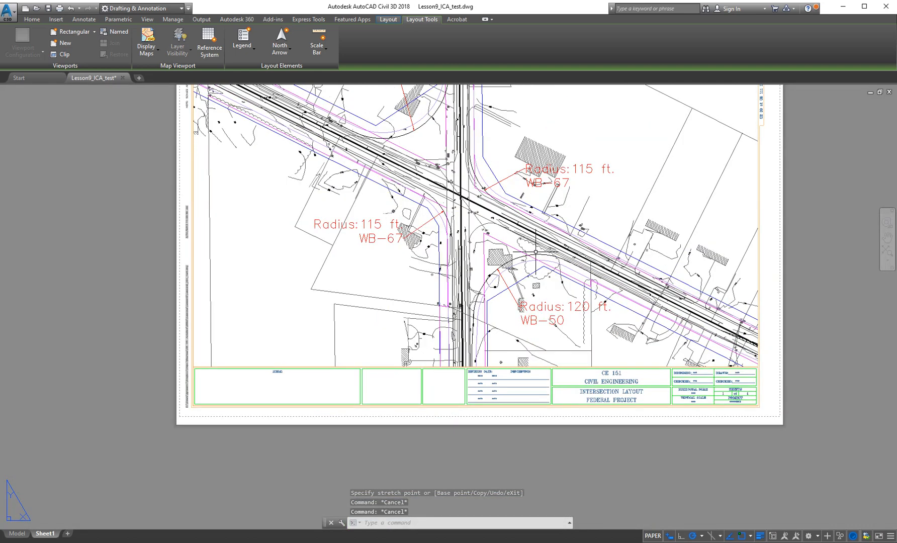
{"action": "middle_click_drag", "start_coordinate": [542, 245], "coordinate": [565, 309]}
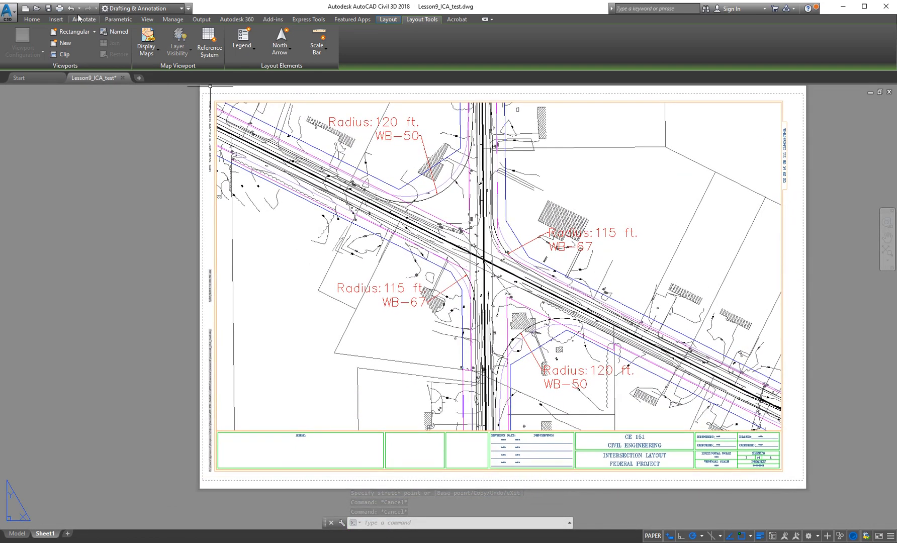
{"action": "left_click", "coordinate": [49, 8]}
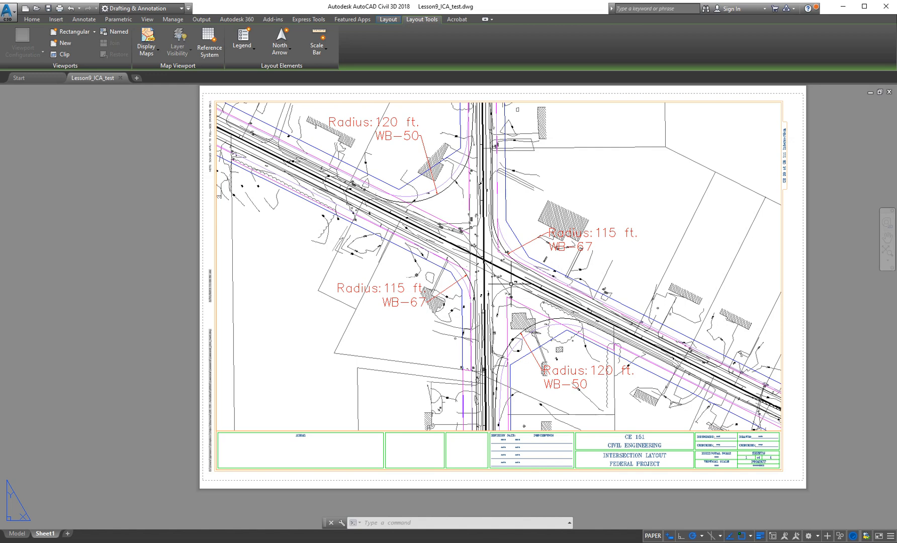
- Open the Page Setup Manager for the Sheet1 layout
{"action": "scroll", "coordinate": [480, 276], "scroll_direction": "up", "scroll_amount": 5}
{"action": "scroll", "coordinate": [489, 296], "scroll_direction": "down", "scroll_amount": 5}
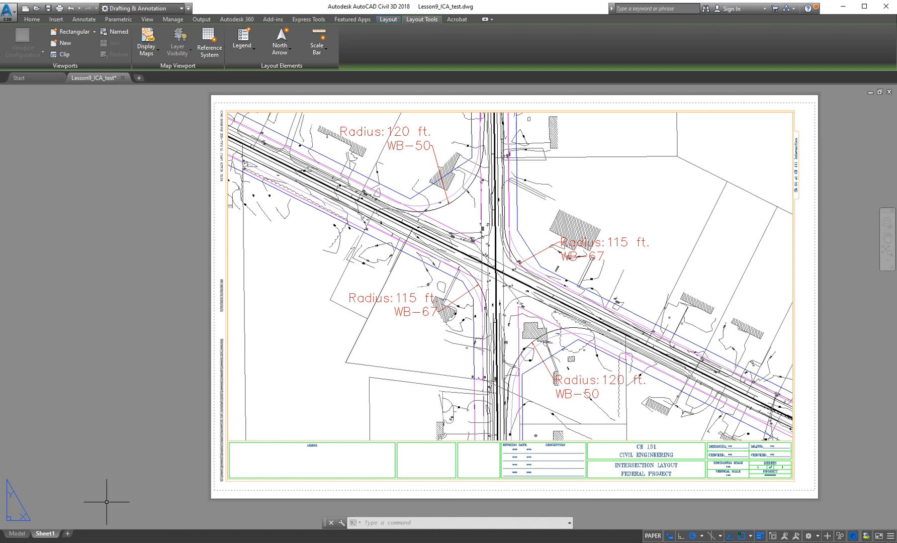
{"action": "right_click", "coordinate": [49, 534]}
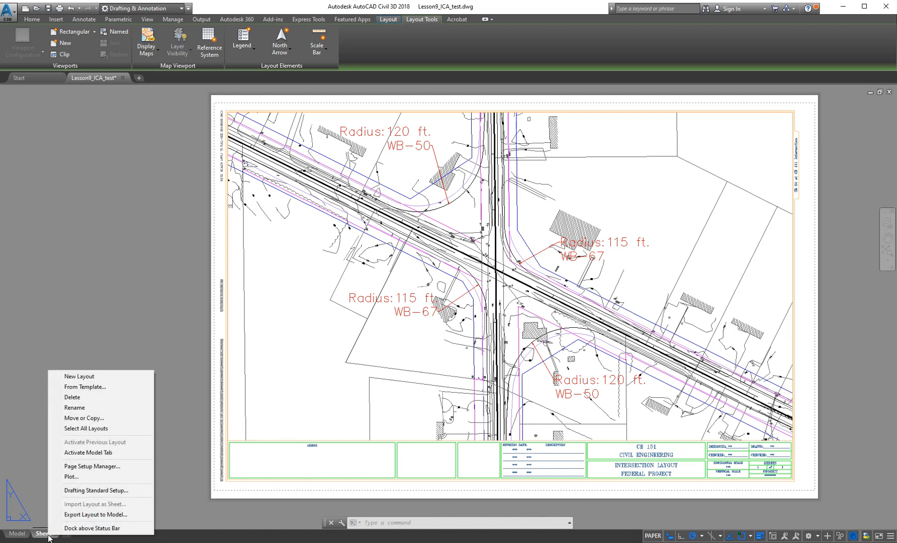
{"action": "left_click", "coordinate": [125, 467]}
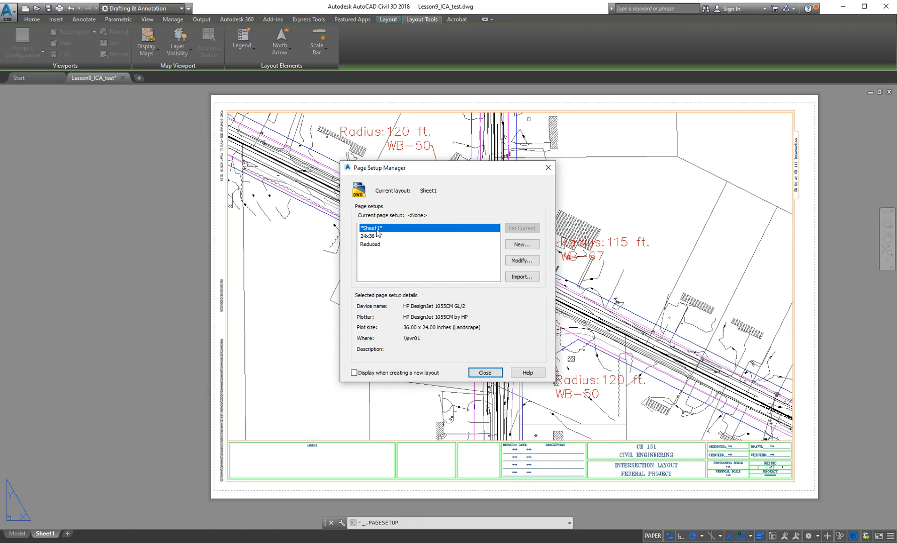
- Modify the Sheet1 page setup to use the DWG To PDF.pc3 plotter
{"action": "left_click", "coordinate": [520, 261]}
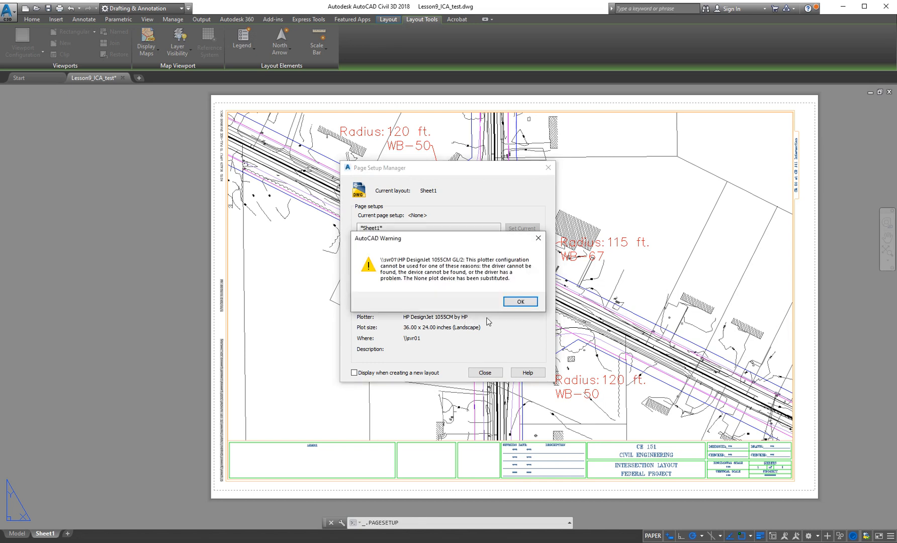
{"action": "left_click", "coordinate": [521, 301]}
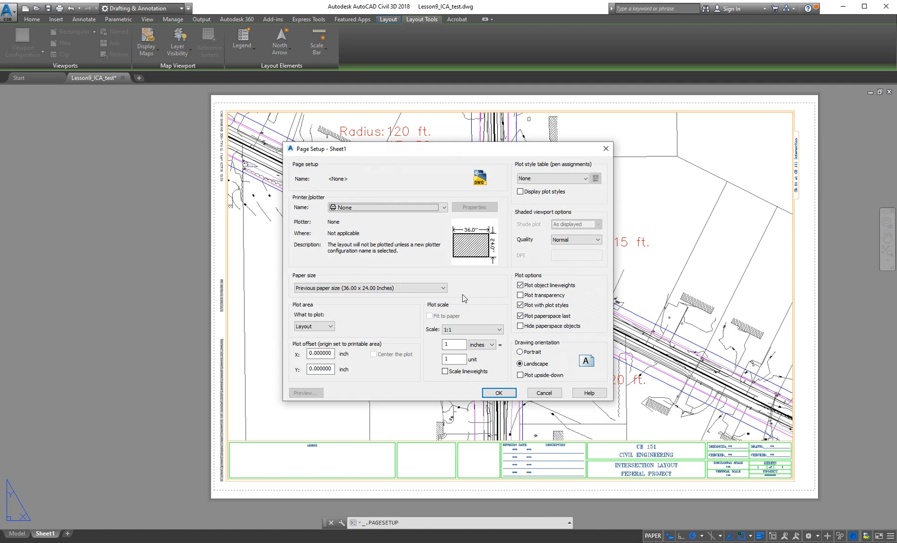
{"action": "left_click", "coordinate": [444, 208]}
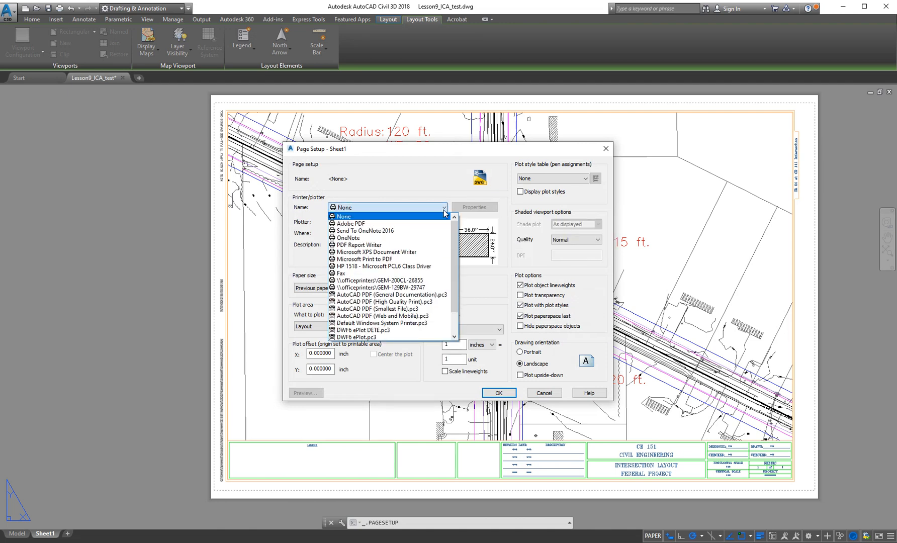
{"action": "left_click", "coordinate": [425, 189]}
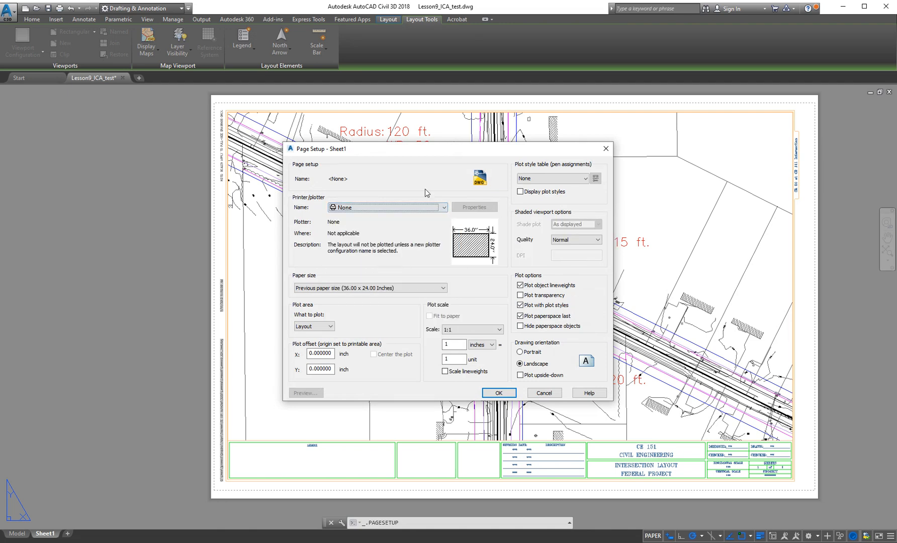
{"action": "left_click", "coordinate": [444, 207]}
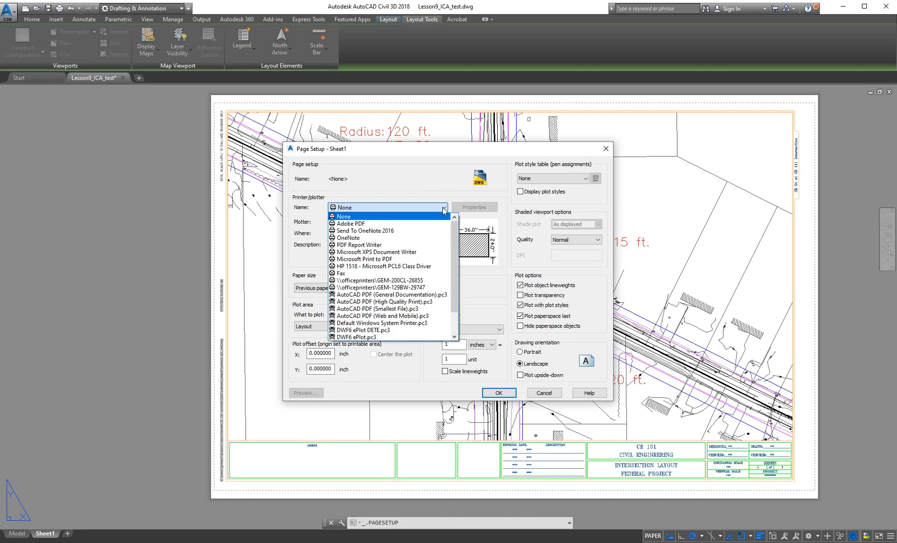
{"action": "scroll", "coordinate": [456, 269], "scroll_direction": "down", "scroll_amount": 2}
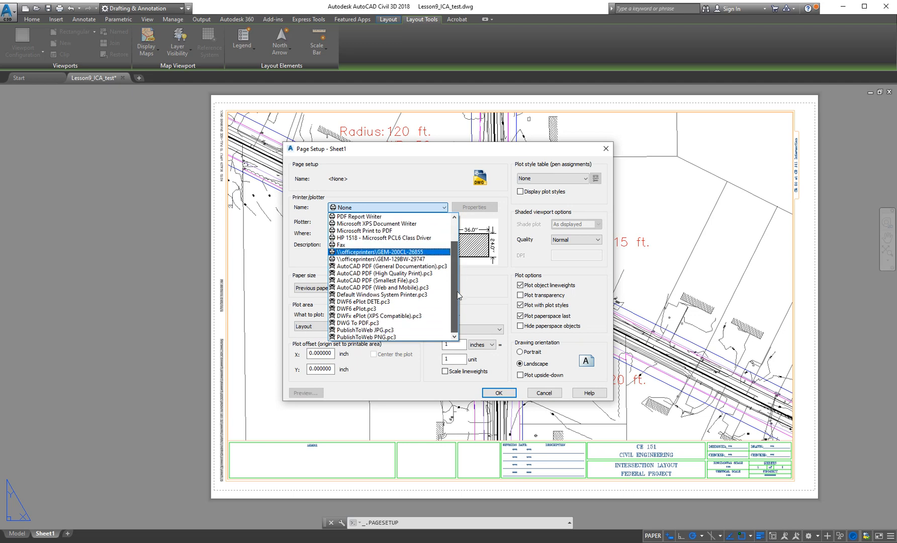
{"action": "left_click", "coordinate": [383, 323]}
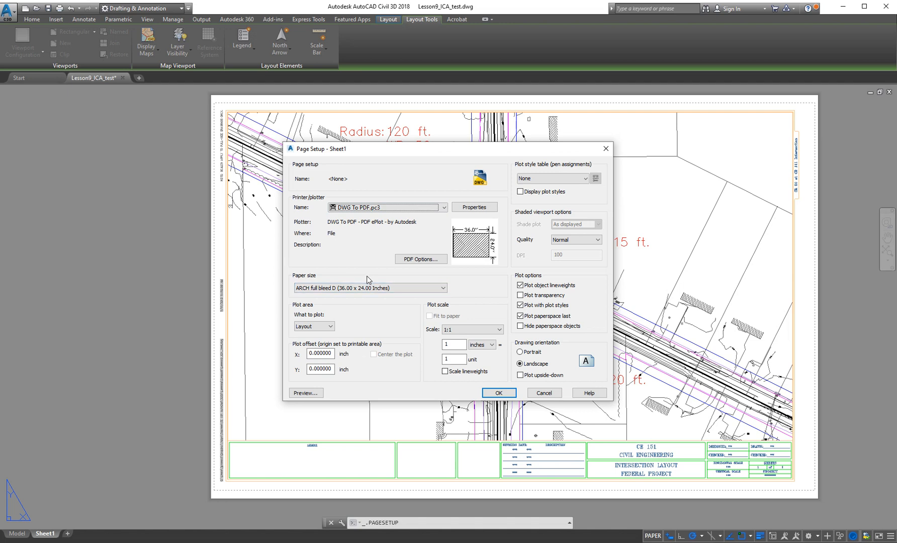
- Turn on lineweight scaling and assign the acad.ctb plot style table in the Sheet1 page setup
{"action": "left_click", "coordinate": [445, 372]}
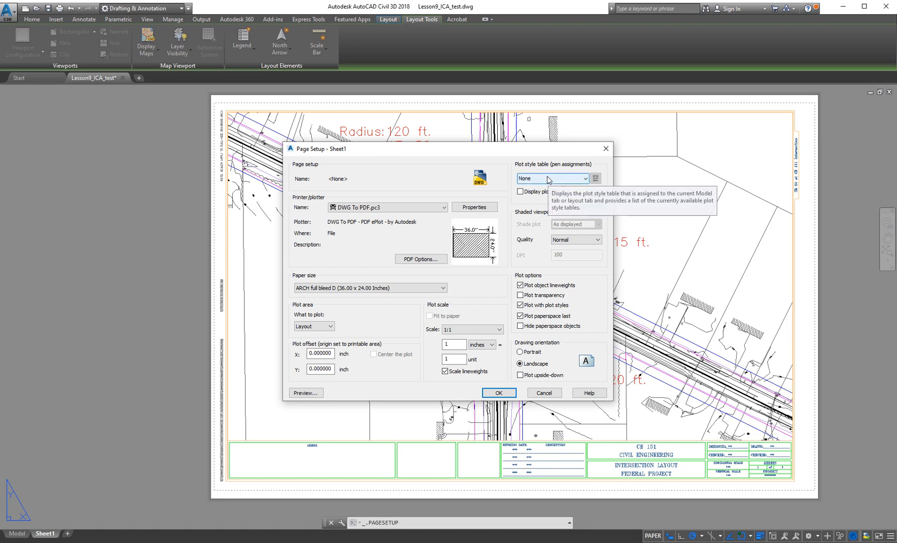
{"action": "left_click", "coordinate": [585, 179]}
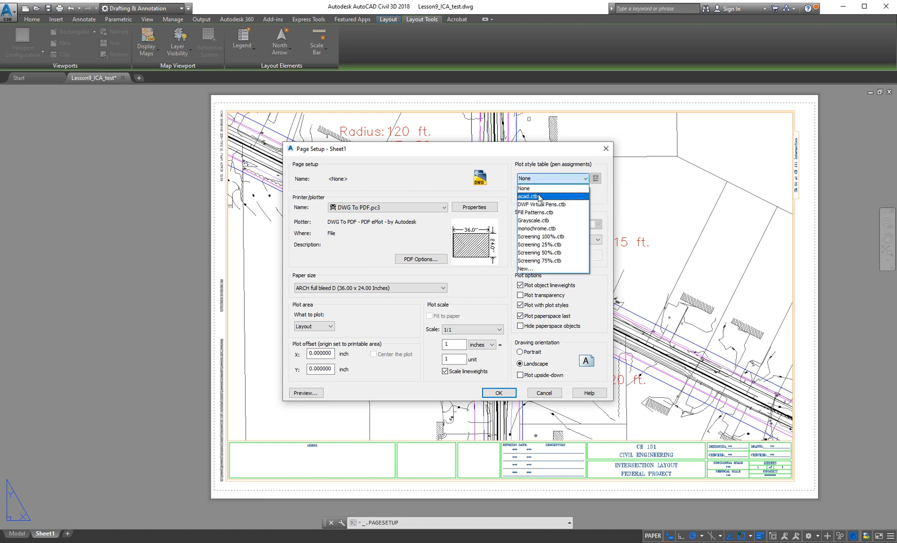
{"action": "left_click", "coordinate": [539, 197]}
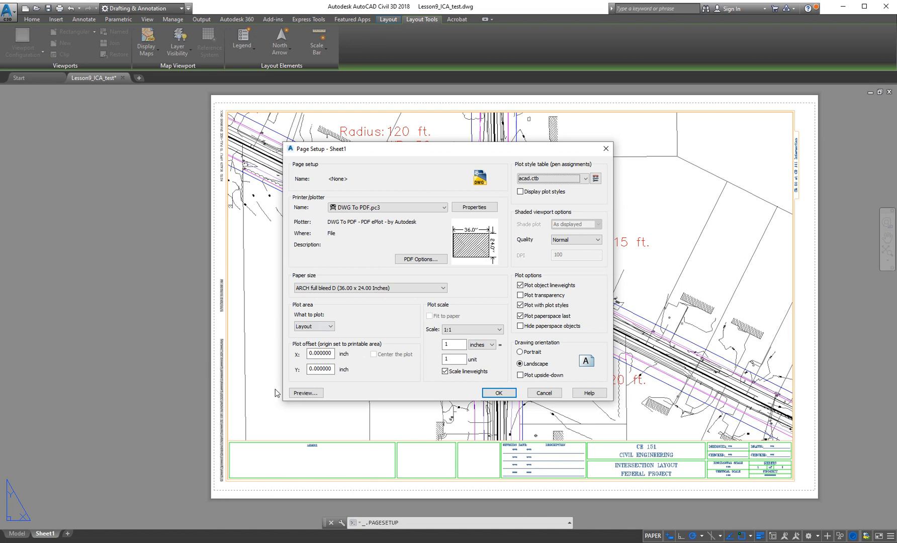
- Preview the Sheet1 plot, then accept the page setup and close the Page Setup Manager
{"action": "left_click", "coordinate": [301, 394]}
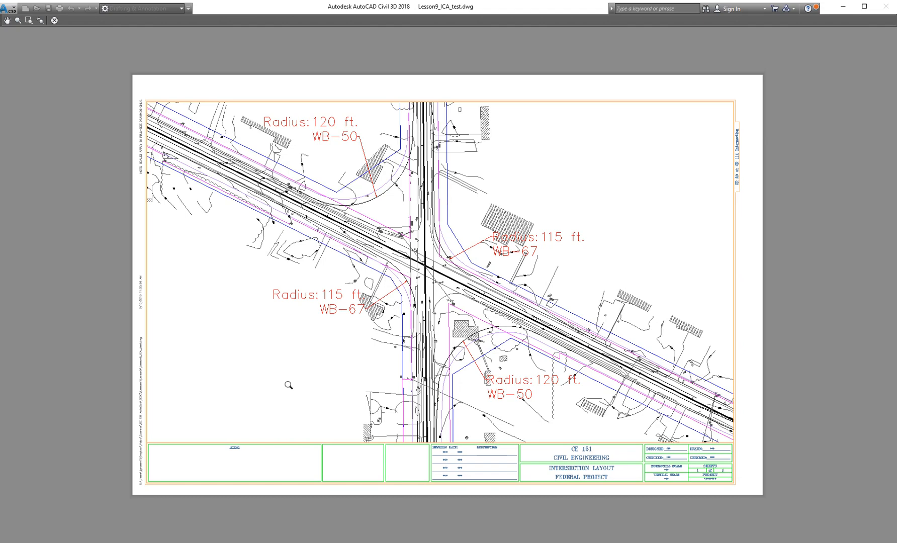
{"action": "key", "text": "Escape"}
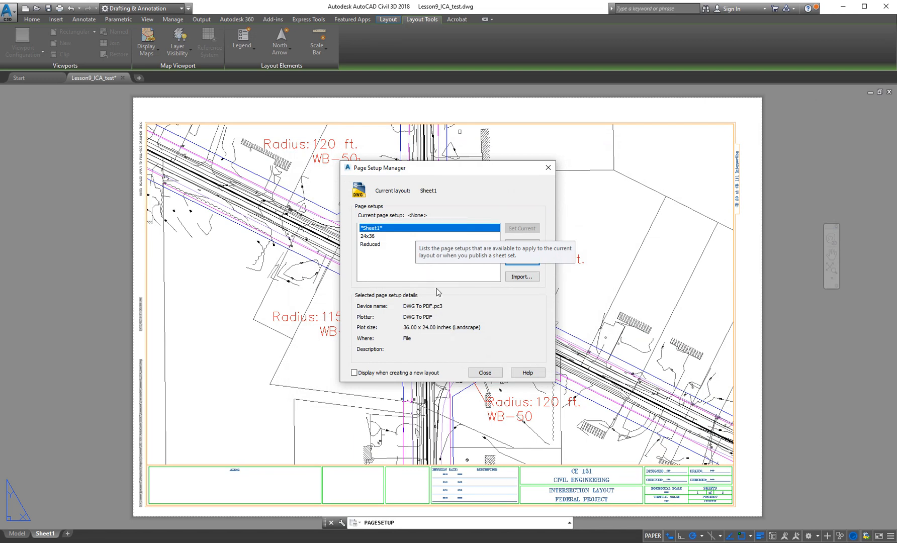
{"action": "left_click", "coordinate": [485, 373]}
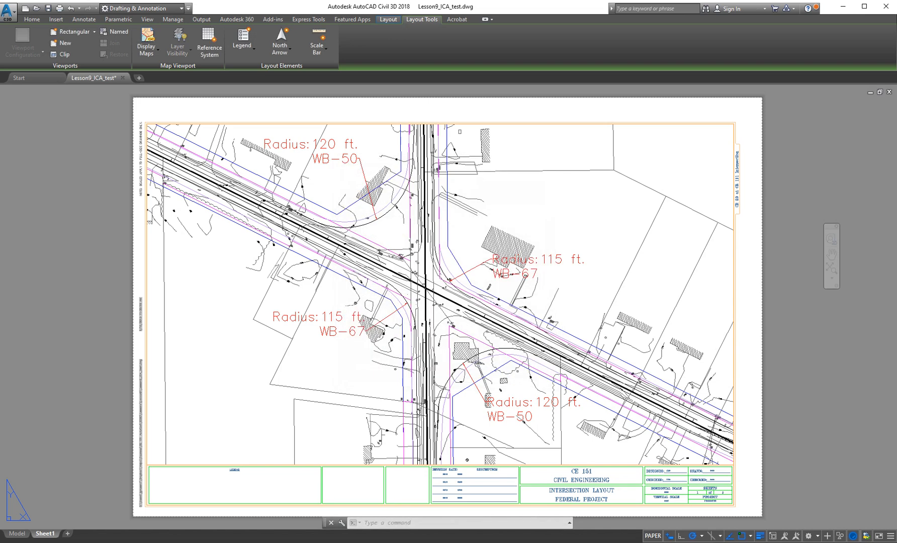
- Plot Sheet1 to a PDF file named Lesson9_plot1 in the Documents folder
{"action": "left_click", "coordinate": [59, 9]}
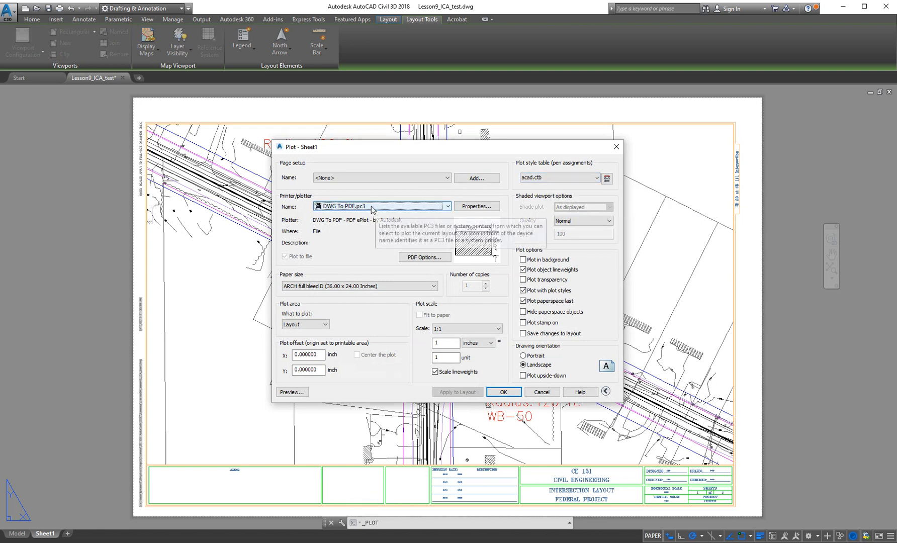
{"action": "left_click", "coordinate": [503, 392]}
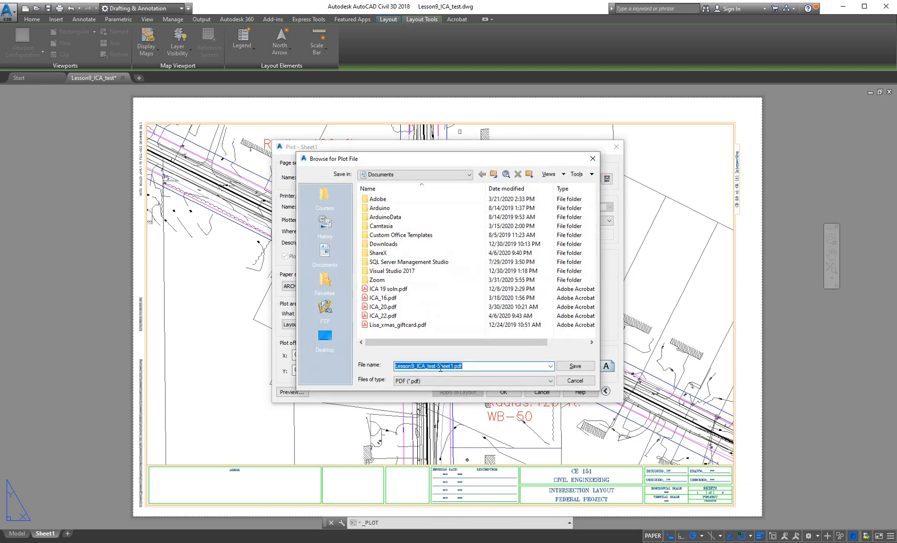
{"action": "left_click", "coordinate": [454, 366]}
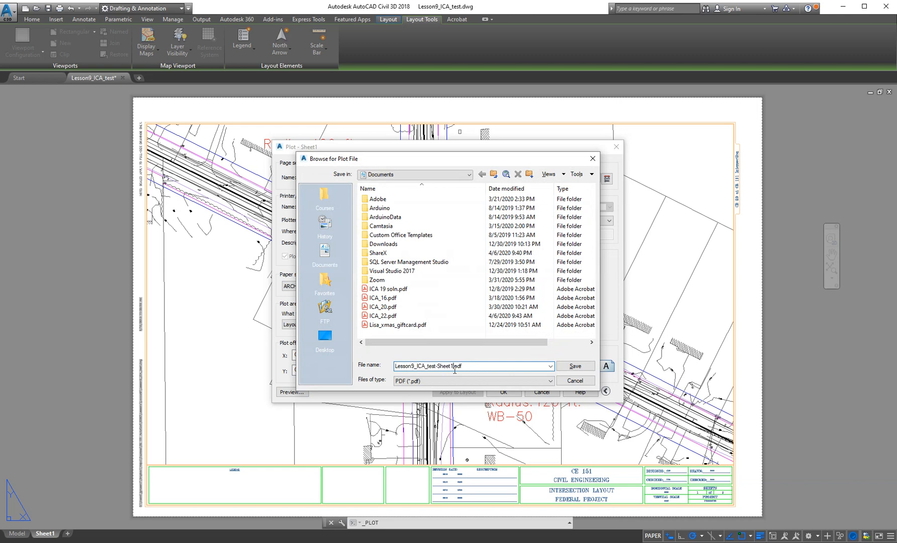
{"action": "key", "text": "BackSpace"}
{"action": "key", "text": "BackSpace"}
{"action": "key", "text": "BackSpace"}
{"action": "key", "text": "BackSpace"}
{"action": "key", "text": "BackSpace"}
{"action": "key", "text": "BackSpace"}
{"action": "key", "text": "BackSpace"}
{"action": "key", "text": "BackSpace"}
{"action": "key", "text": "BackSpace"}
{"action": "key", "text": "BackSpace"}
{"action": "key", "text": "BackSpace"}
{"action": "key", "text": "BackSpace"}
{"action": "key", "text": "BackSpace"}
{"action": "key", "text": "BackSpace"}
{"action": "key", "text": "BackSpace"}
{"action": "type", "text": "plot1"}
{"action": "left_click", "coordinate": [575, 366]}
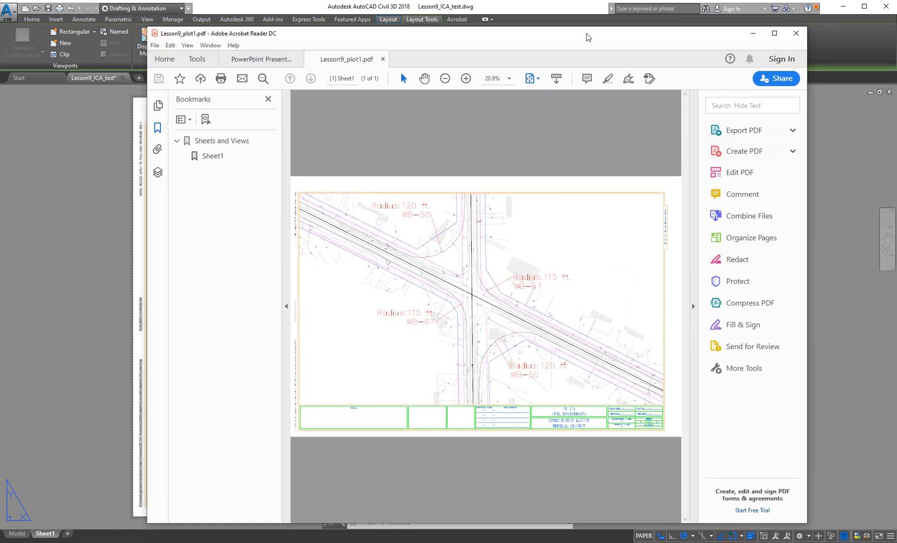
- Check the plotted sheet in Acrobat Reader with the tools pane collapsed, and switch back to Civil 3D
{"action": "left_click", "coordinate": [693, 307]}
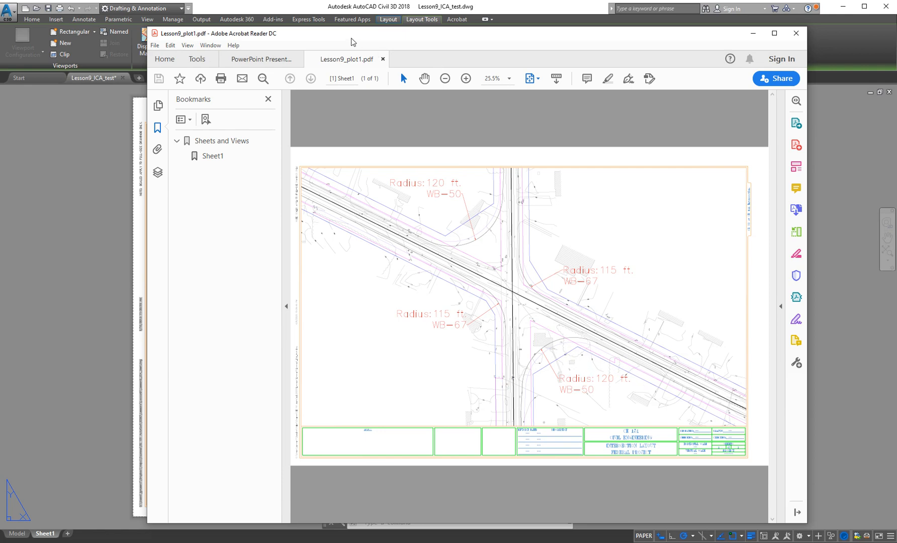
{"action": "key", "text": "alt+Tab"}
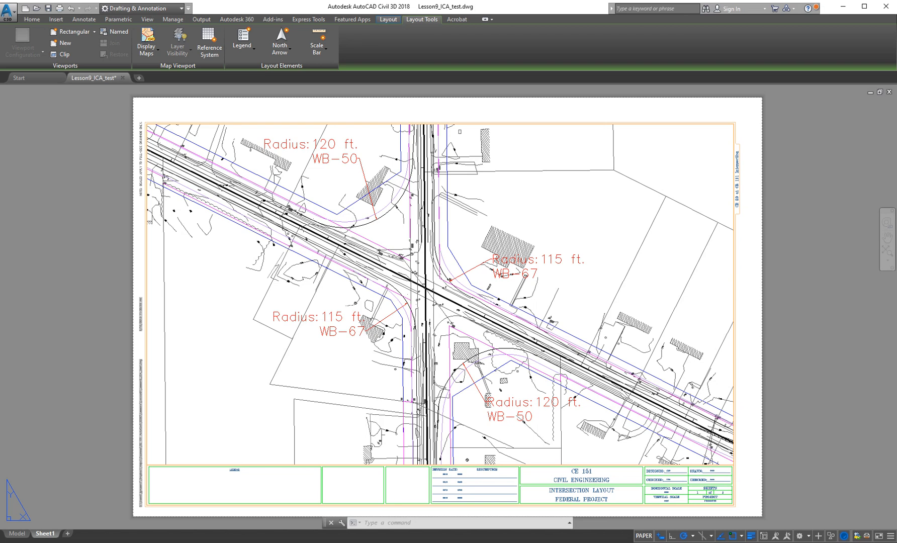
- Examine the plot style tables offered in the Sheet1 page setup, such as monochrome.ctb, and leave without changing anything
{"action": "right_click", "coordinate": [46, 534]}
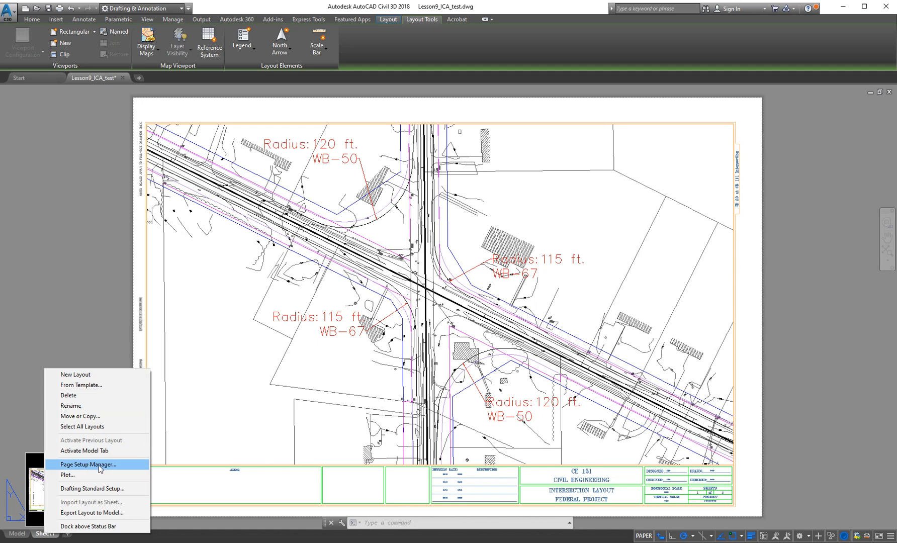
{"action": "left_click", "coordinate": [100, 469]}
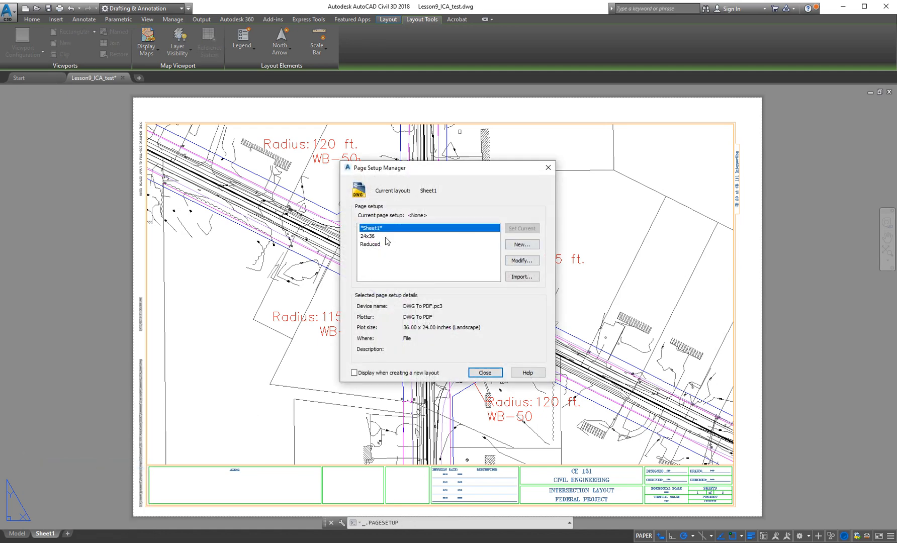
{"action": "left_click", "coordinate": [510, 261]}
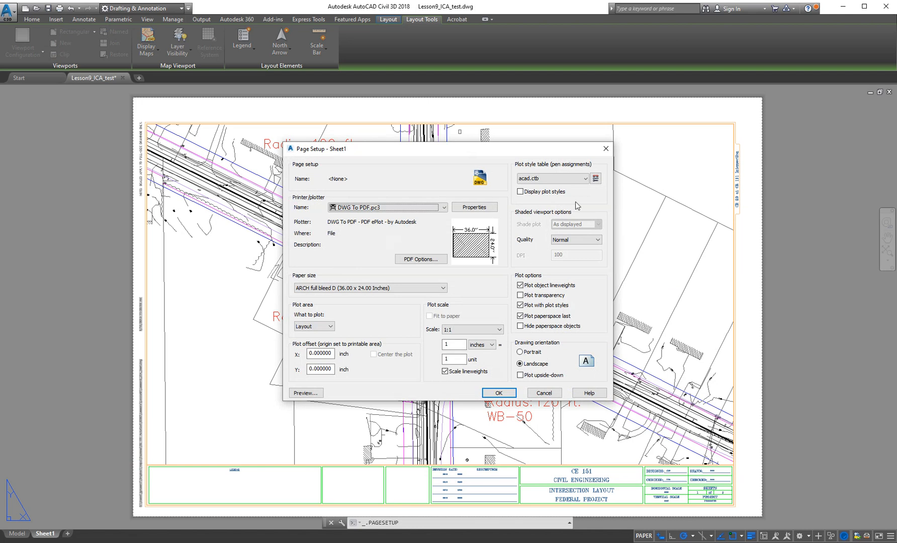
{"action": "left_click", "coordinate": [585, 179]}
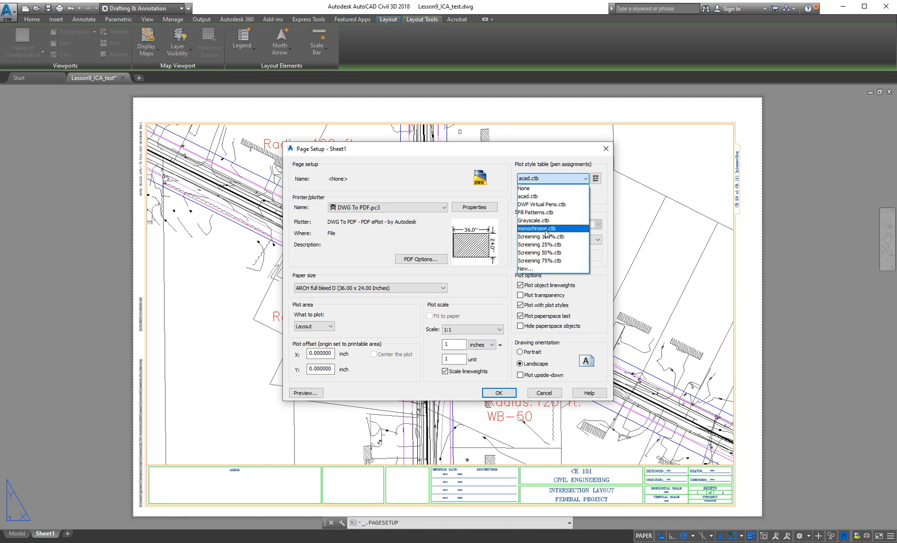
{"action": "left_click", "coordinate": [549, 393]}
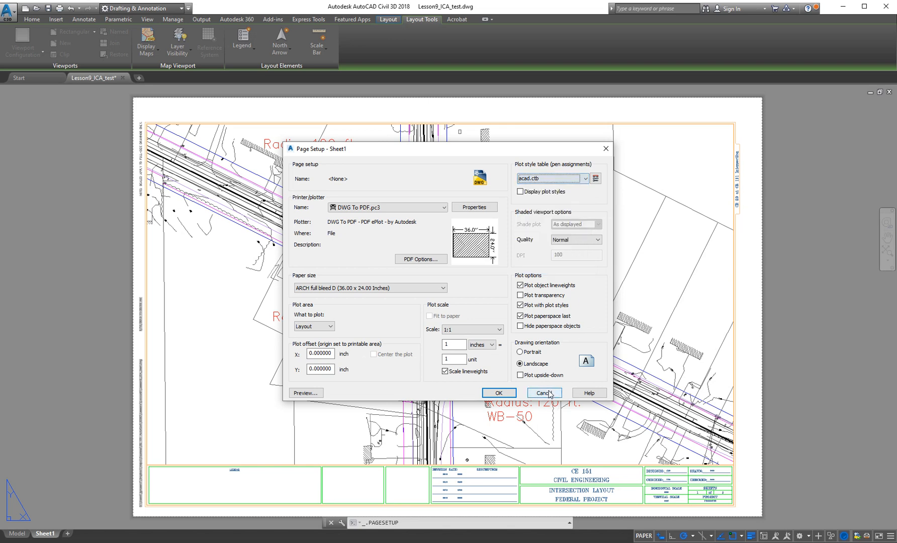
{"action": "left_click", "coordinate": [549, 394]}
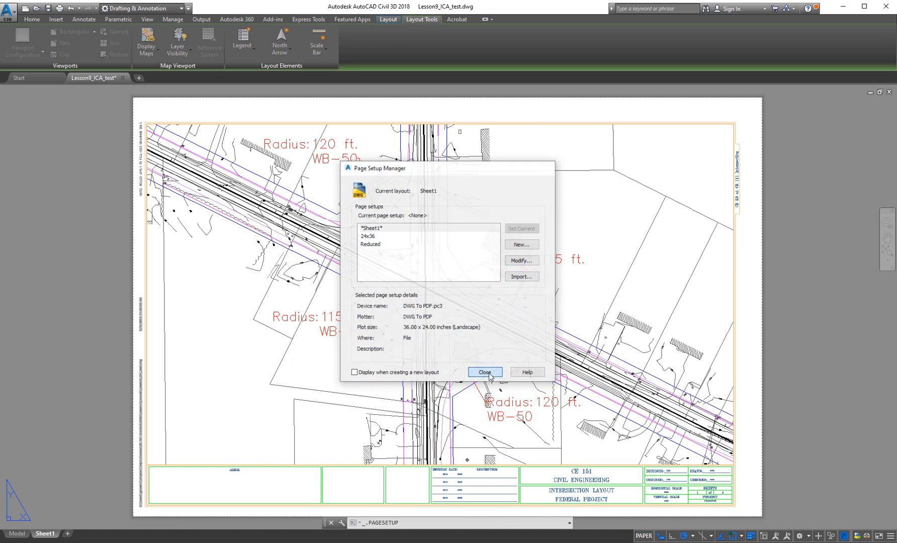
{"action": "left_click", "coordinate": [536, 373]}
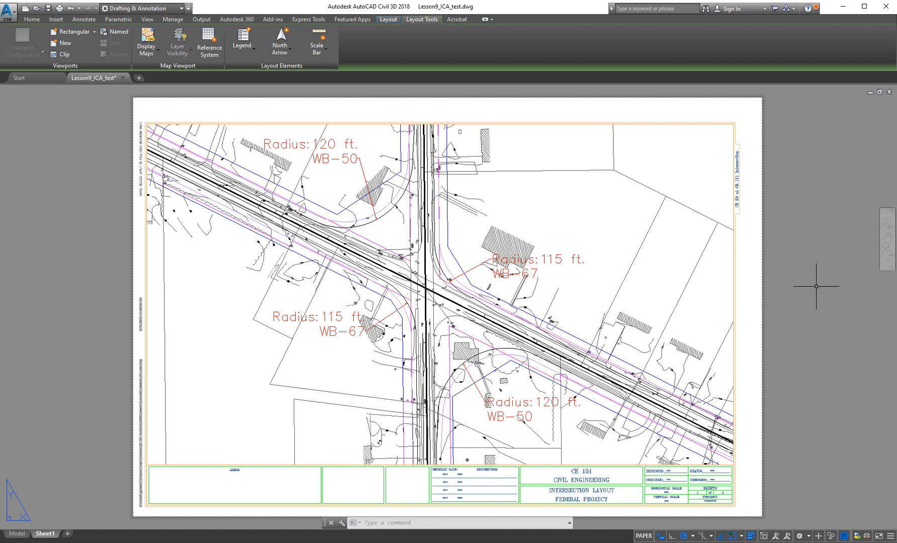
{"action": "left_click", "coordinate": [598, 220]}
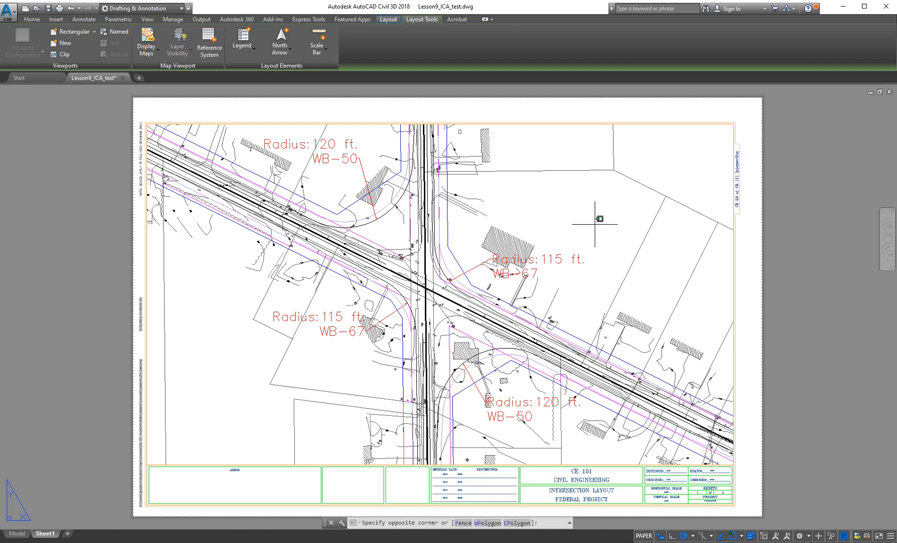
{"action": "double_click", "coordinate": [595, 224]}
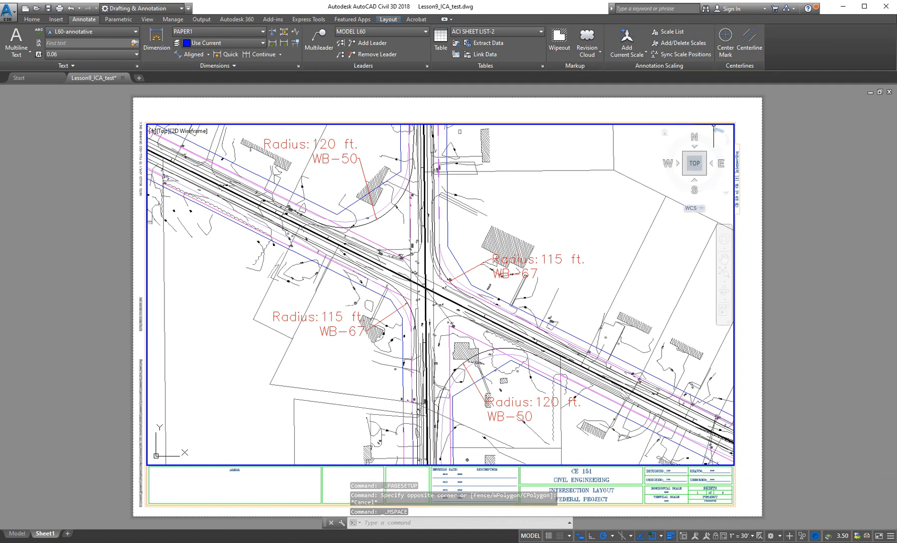
{"action": "double_click", "coordinate": [751, 132]}
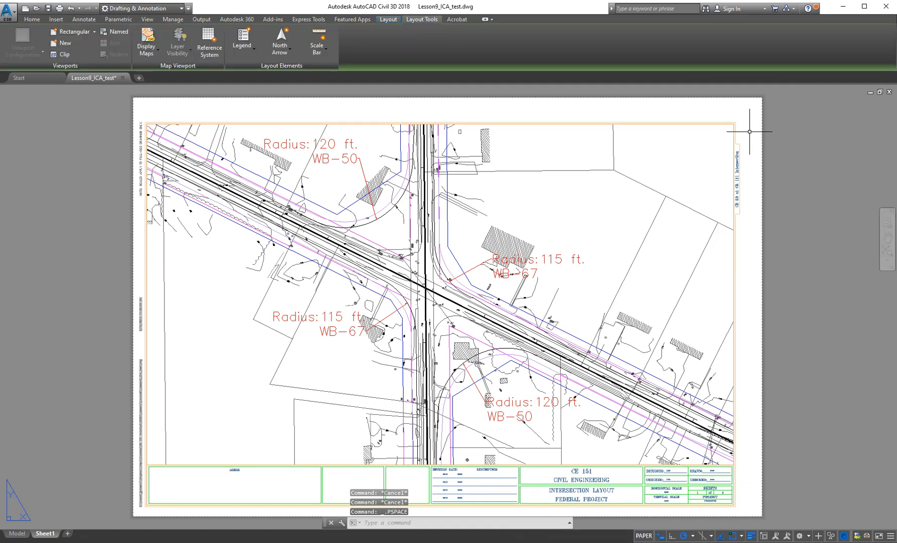
- Examine the sheet's upper-right corner, comparing the viewport edge with the border lines beside the "CR 20 at CR 111 Intersection" title
{"action": "scroll", "coordinate": [749, 132], "scroll_direction": "up", "scroll_amount": 4}
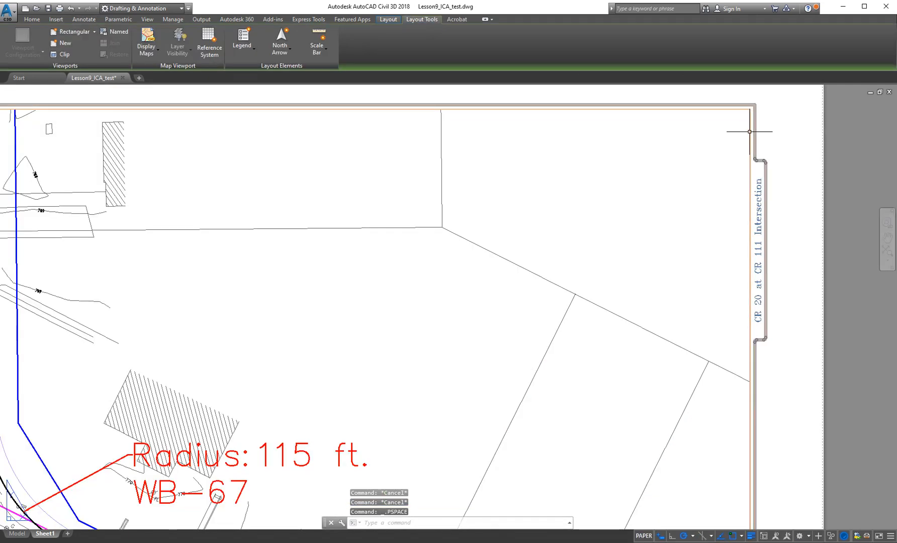
{"action": "scroll", "coordinate": [742, 239], "scroll_direction": "down", "scroll_amount": 6}
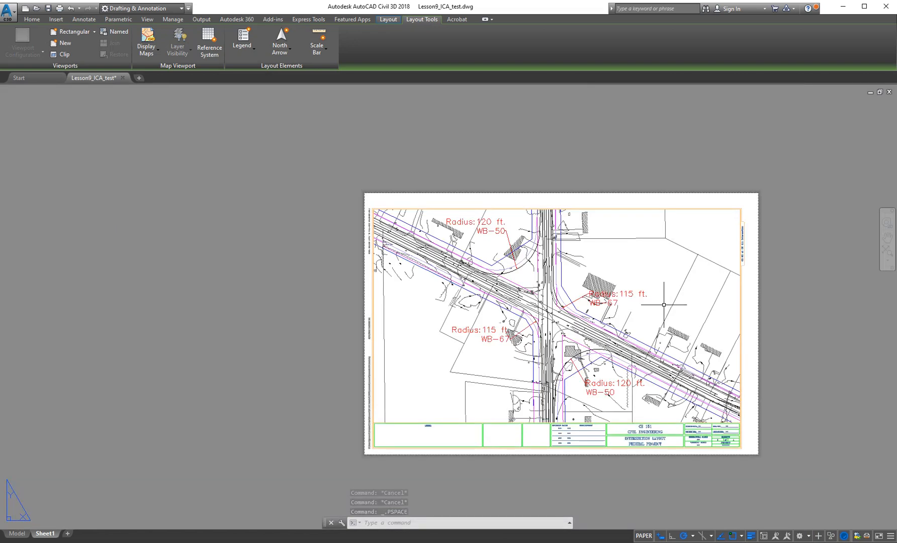
{"action": "scroll", "coordinate": [664, 305], "scroll_direction": "up", "scroll_amount": 2}
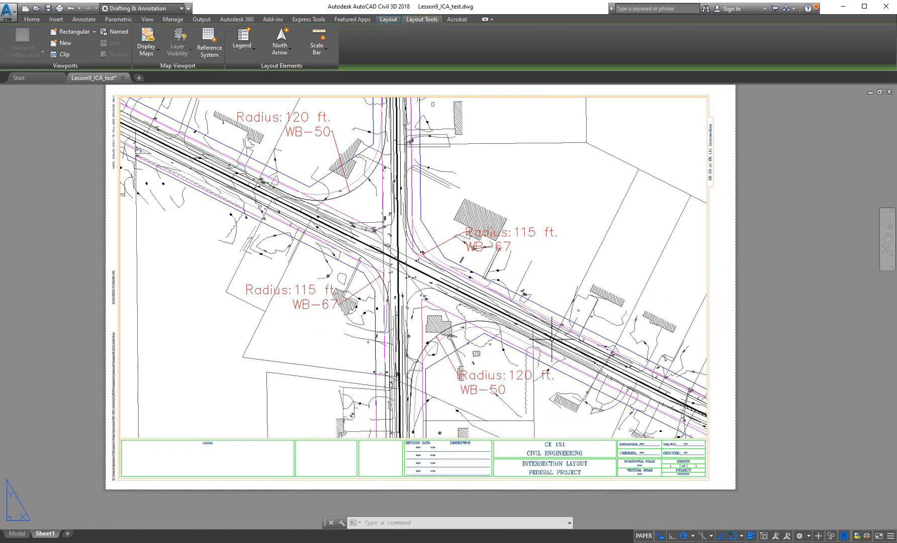
{"action": "middle_click_drag", "start_coordinate": [546, 315], "coordinate": [574, 355]}
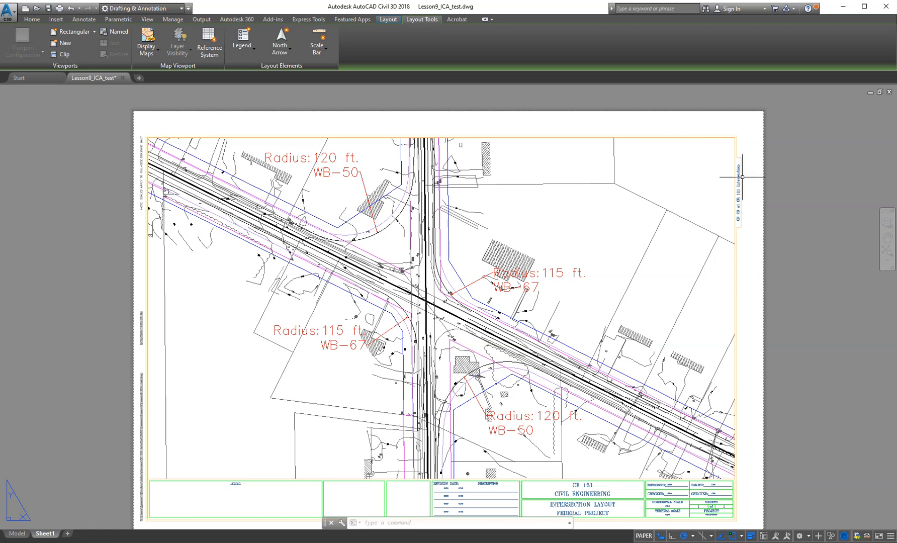
{"action": "scroll", "coordinate": [737, 142], "scroll_direction": "up", "scroll_amount": 8}
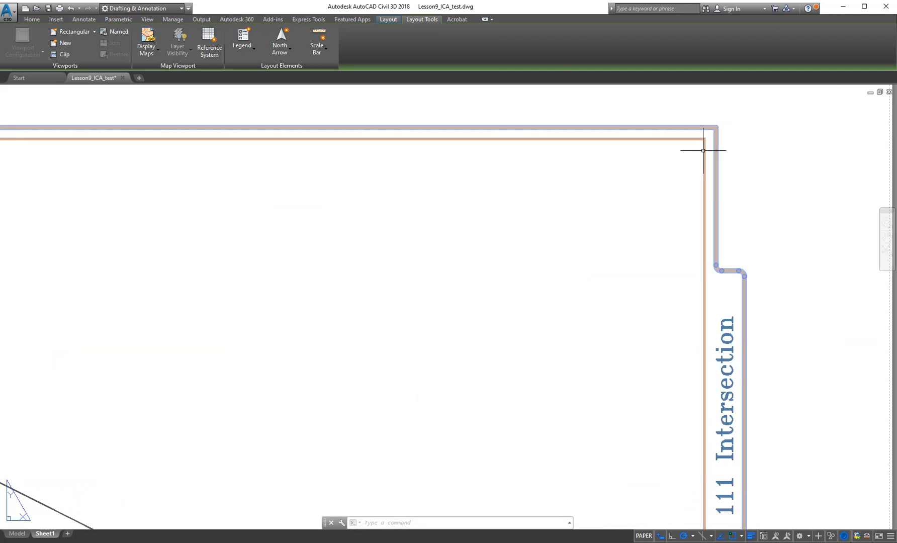
{"action": "key", "text": "Escape"}
{"action": "key", "text": "Escape"}
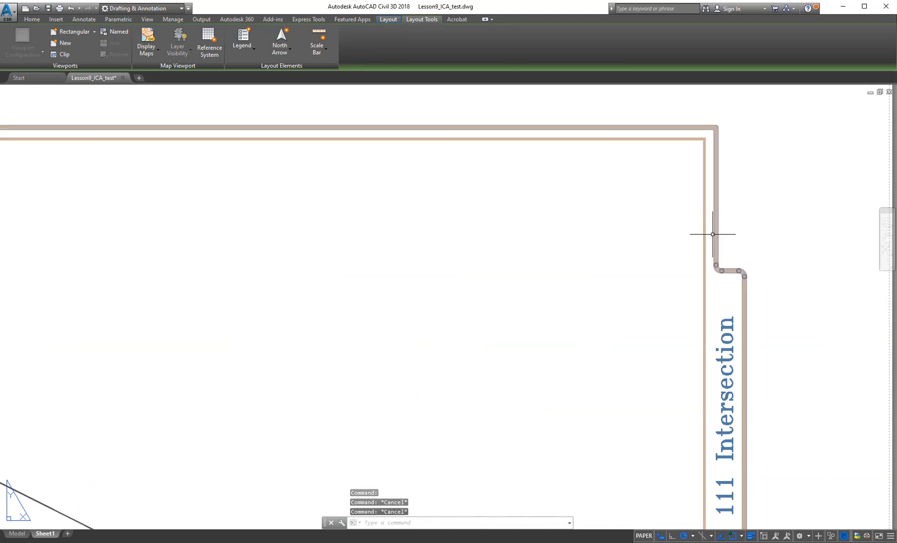
{"action": "scroll", "coordinate": [534, 300], "scroll_direction": "down", "scroll_amount": 8}
{"action": "middle_click_drag", "start_coordinate": [522, 315], "coordinate": [616, 229]}
{"action": "scroll", "coordinate": [520, 291], "scroll_direction": "up", "scroll_amount": 1}
{"action": "middle_click_drag", "start_coordinate": [556, 361], "coordinate": [580, 311]}
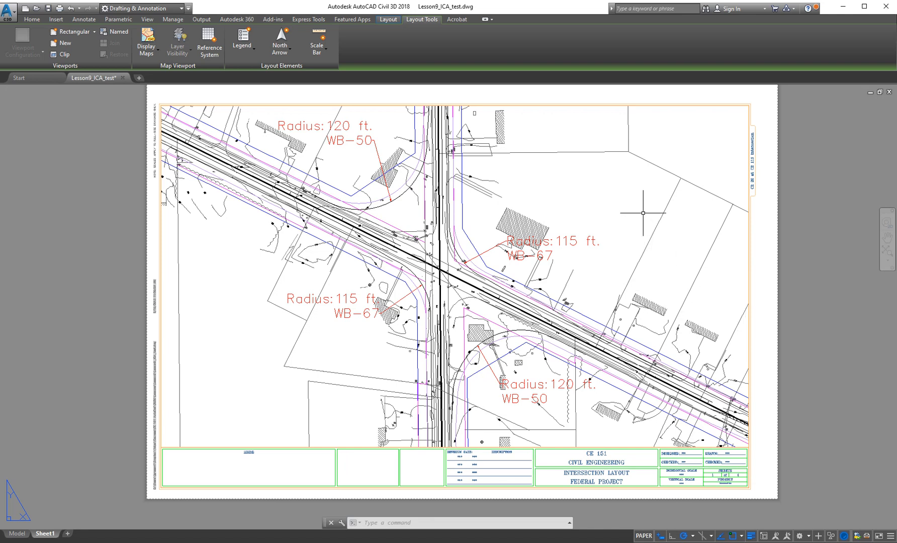
{"action": "middle_click_drag", "start_coordinate": [616, 198], "coordinate": [595, 271]}
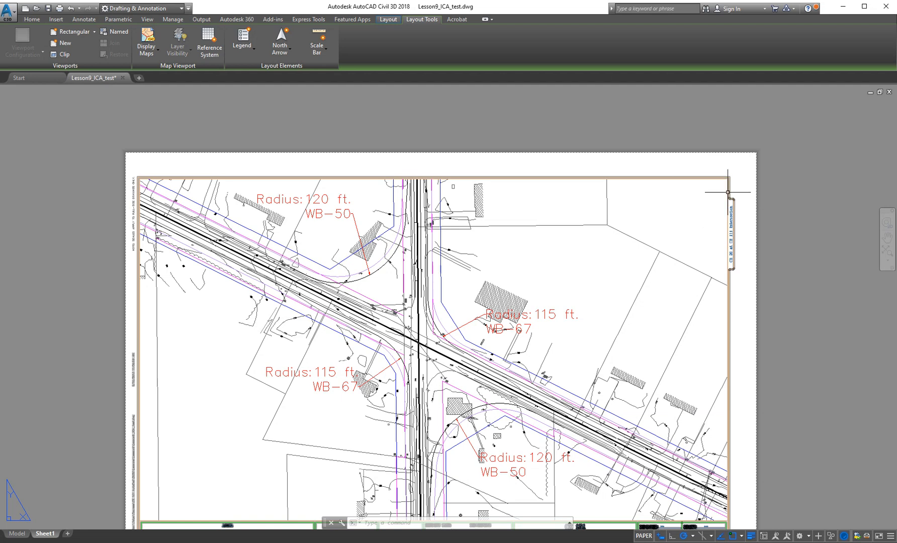
{"action": "scroll", "coordinate": [728, 192], "scroll_direction": "up", "scroll_amount": 5}
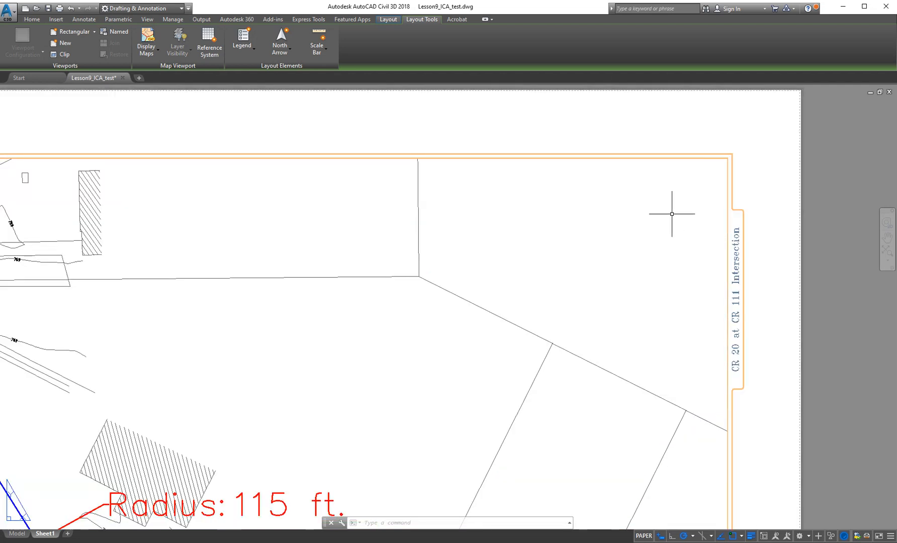
{"action": "middle_click_drag", "start_coordinate": [591, 257], "coordinate": [583, 306]}
{"action": "middle_click_drag", "start_coordinate": [632, 264], "coordinate": [679, 220]}
{"action": "scroll", "coordinate": [697, 184], "scroll_direction": "up", "scroll_amount": 1}
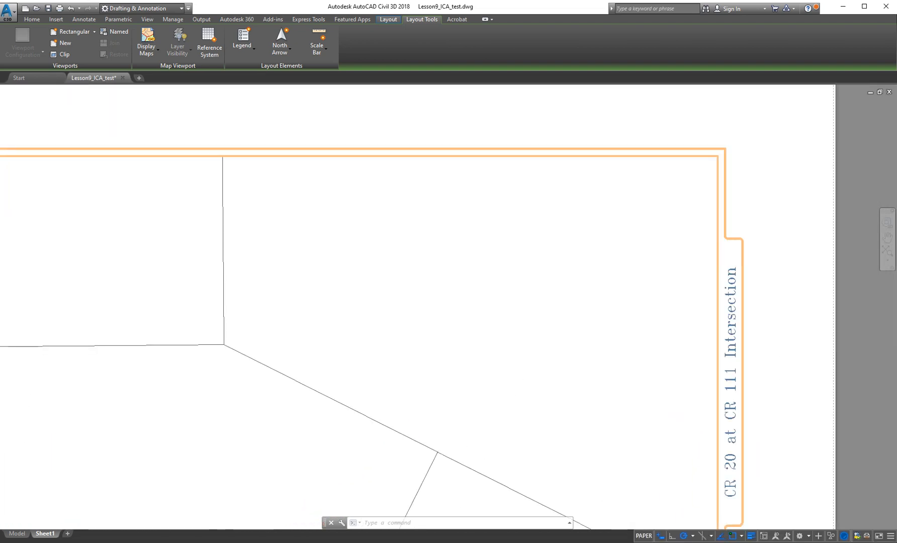
- Clip the sheet's large viewport with a closed polygonal boundary, roughly rectangular, around the road intersection
{"action": "scroll", "coordinate": [707, 184], "scroll_direction": "up", "scroll_amount": 1}
{"action": "middle_click_drag", "start_coordinate": [706, 183], "coordinate": [616, 253]}
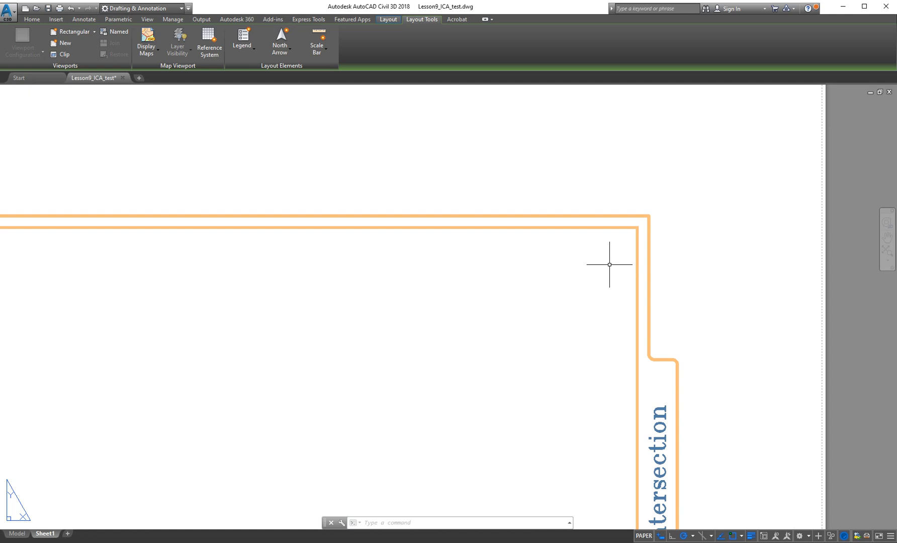
{"action": "left_click", "coordinate": [614, 217]}
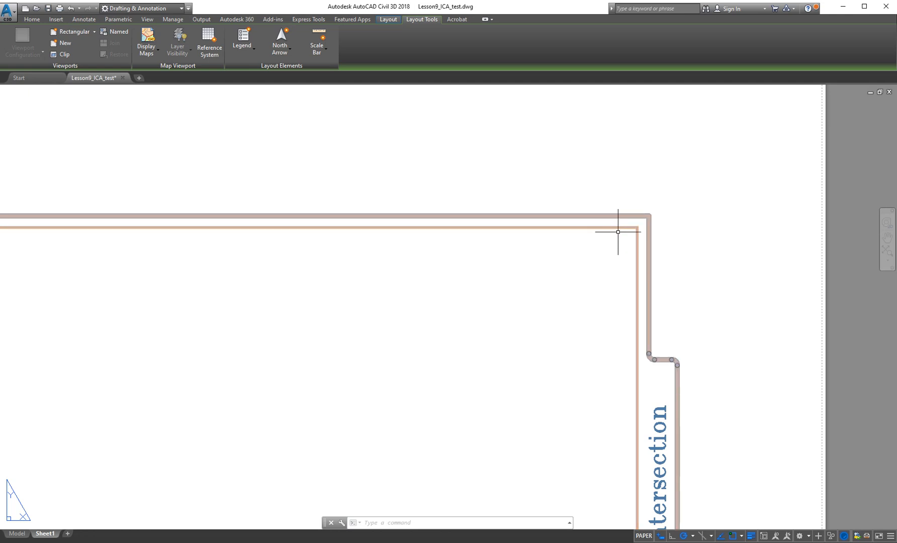
{"action": "key", "text": "Escape"}
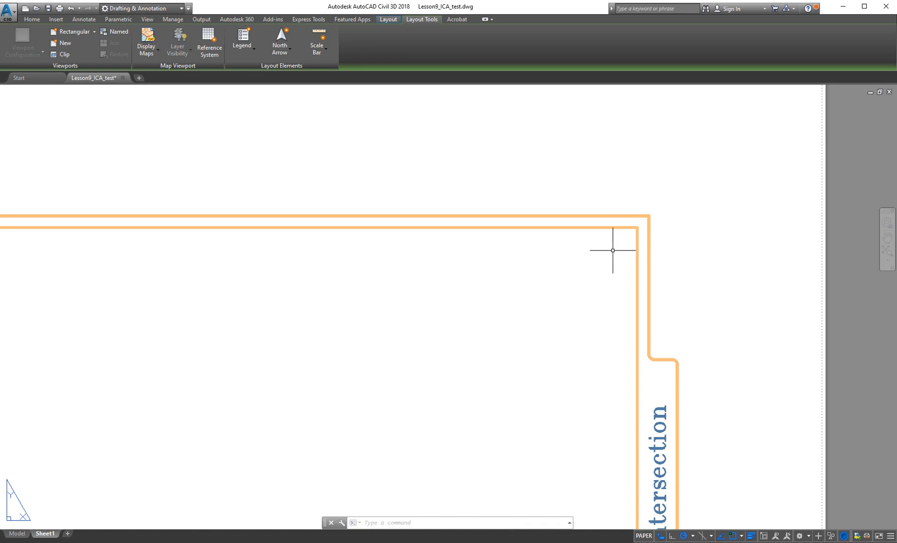
{"action": "type", "text": "VPCLip"}
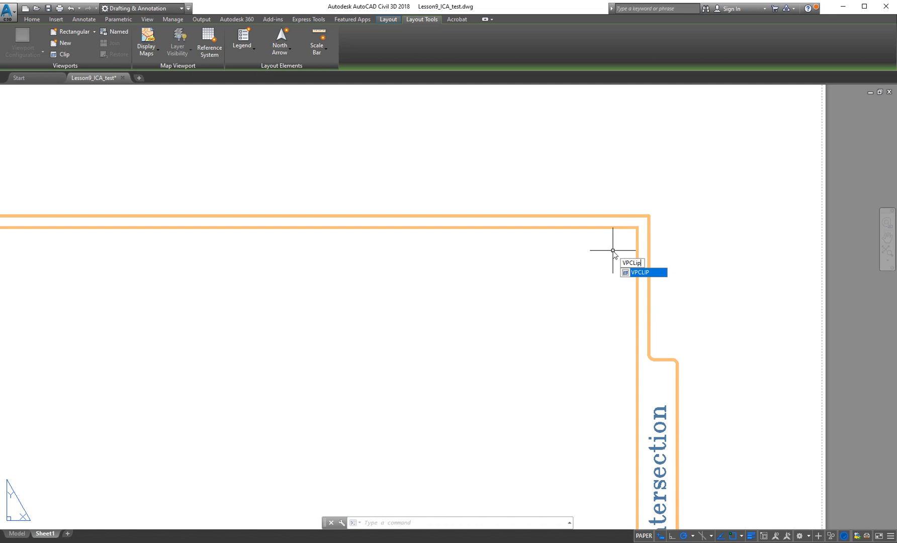
{"action": "key", "text": "Return"}
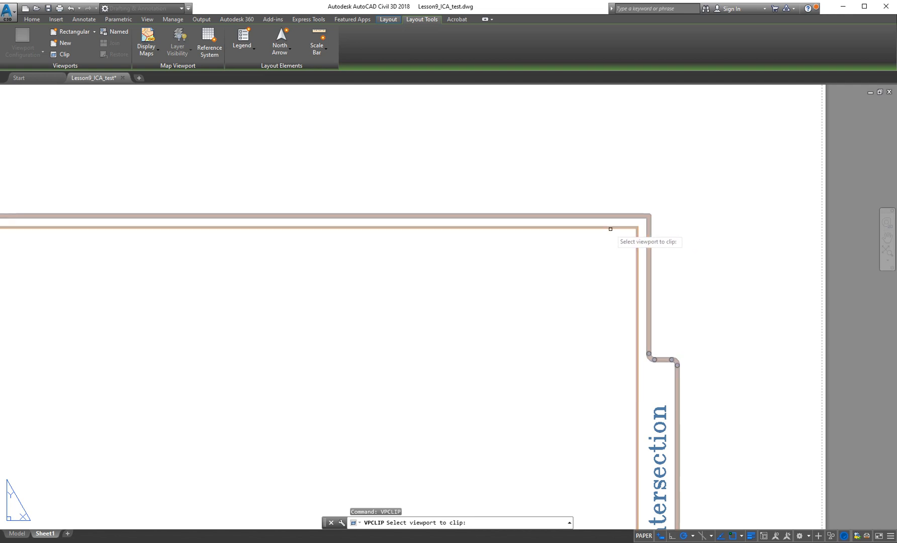
{"action": "scroll", "coordinate": [631, 228], "scroll_direction": "up", "scroll_amount": 3}
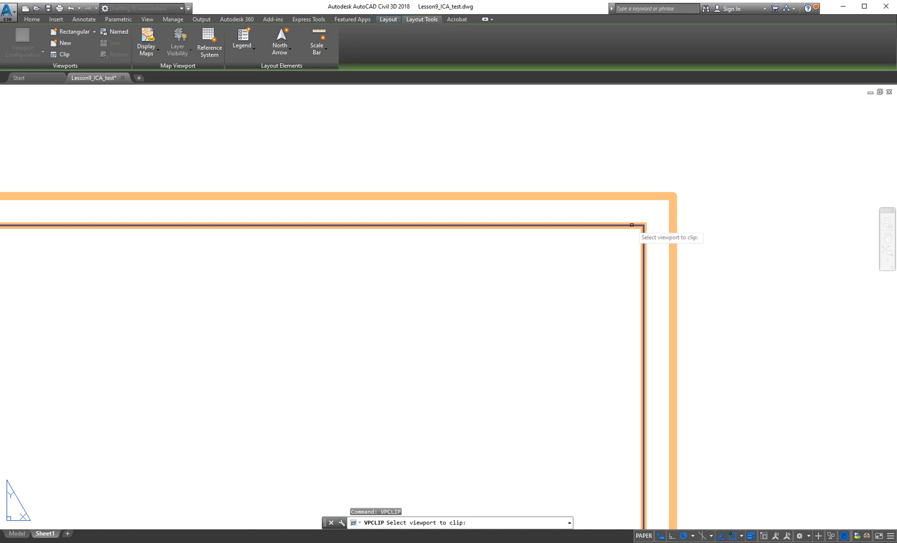
{"action": "left_click", "coordinate": [632, 225]}
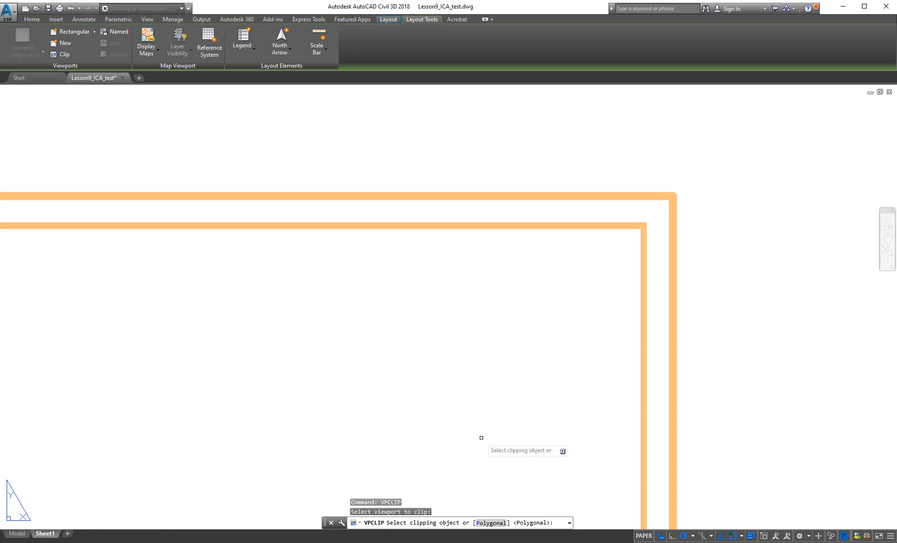
{"action": "key", "text": "Return"}
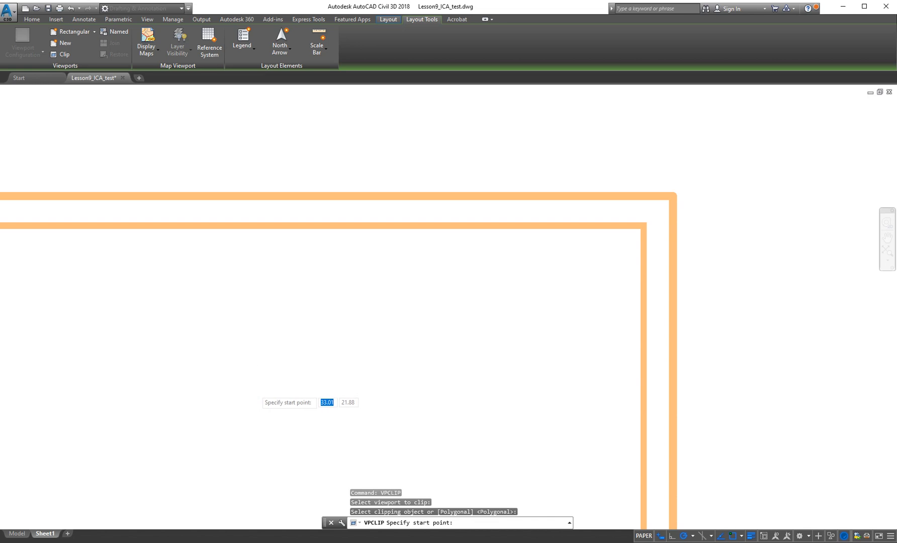
{"action": "scroll", "coordinate": [258, 395], "scroll_direction": "down", "scroll_amount": 5}
{"action": "scroll", "coordinate": [254, 399], "scroll_direction": "down", "scroll_amount": 5}
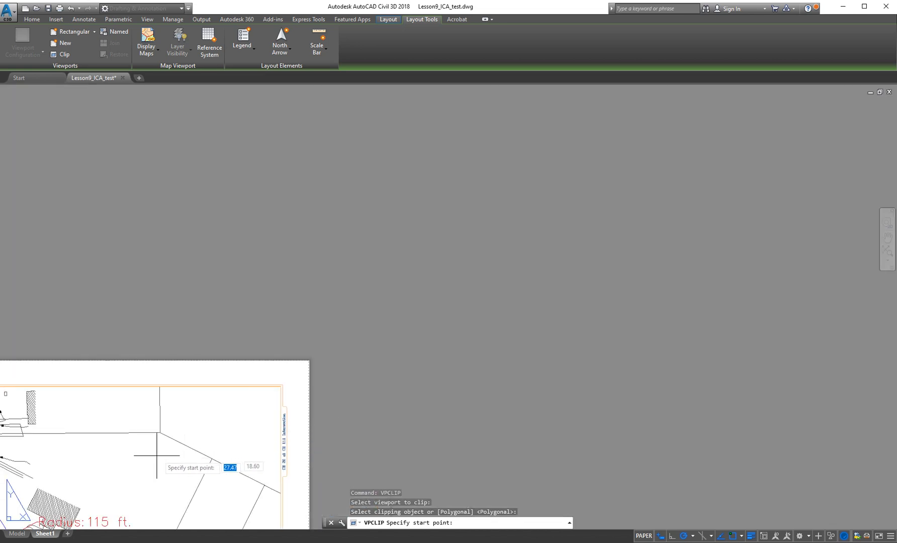
{"action": "middle_click_drag", "start_coordinate": [165, 453], "coordinate": [666, 217]}
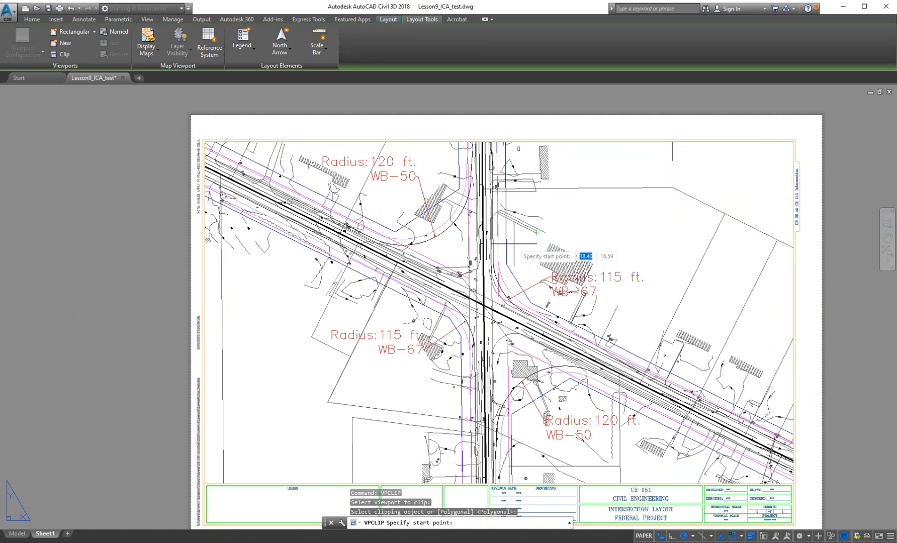
{"action": "left_click", "coordinate": [360, 179]}
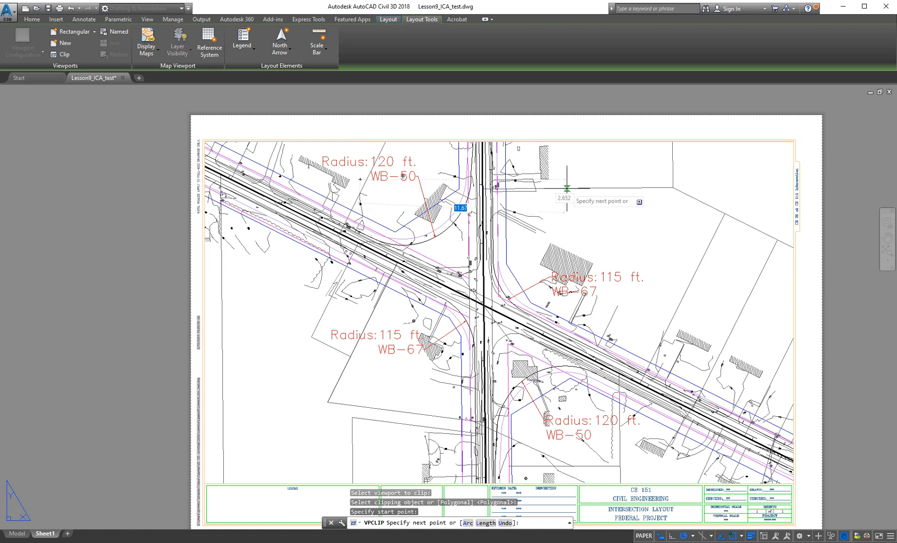
{"action": "left_click", "coordinate": [617, 179]}
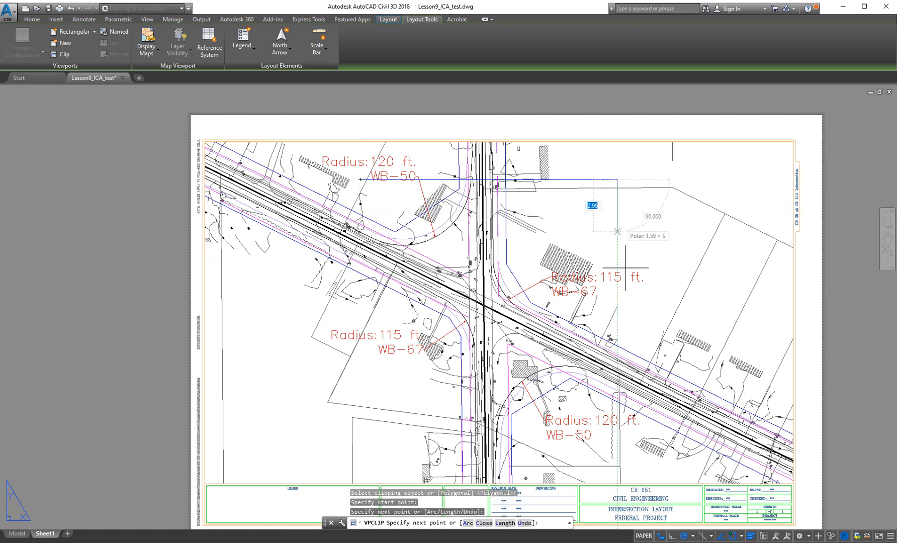
{"action": "left_click", "coordinate": [617, 406]}
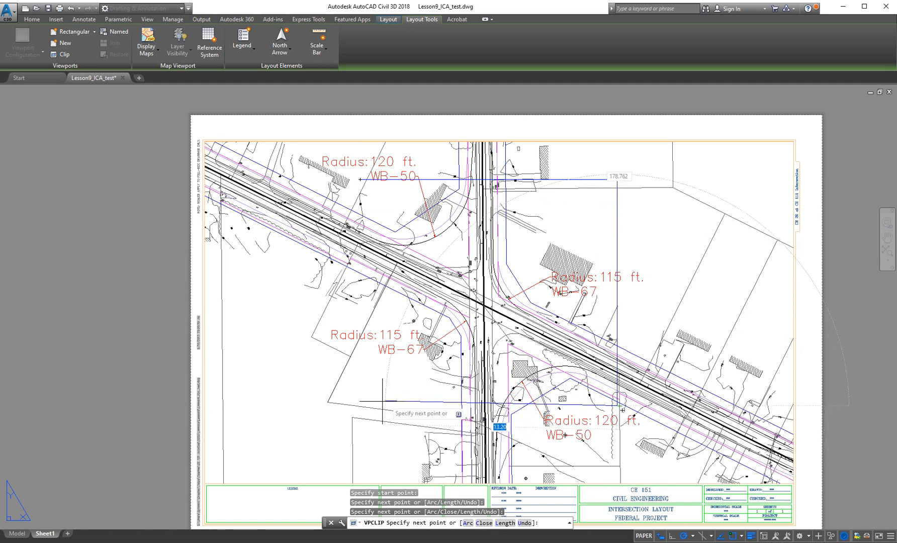
{"action": "left_click", "coordinate": [358, 405]}
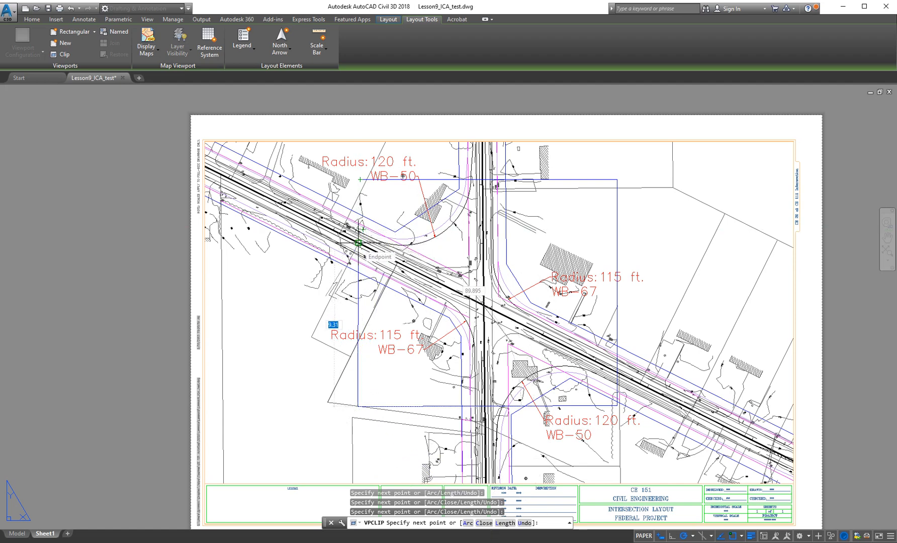
{"action": "type", "text": "c"}
{"action": "key", "text": "Return"}
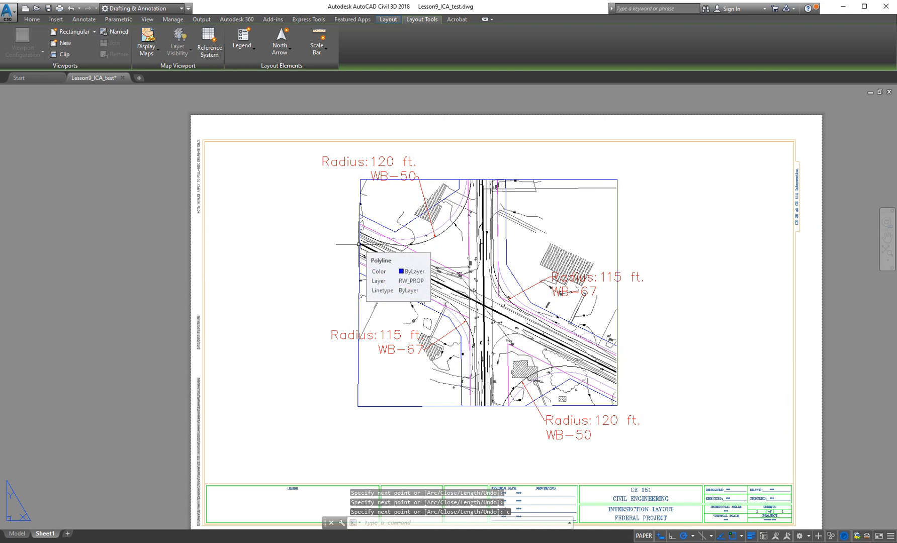
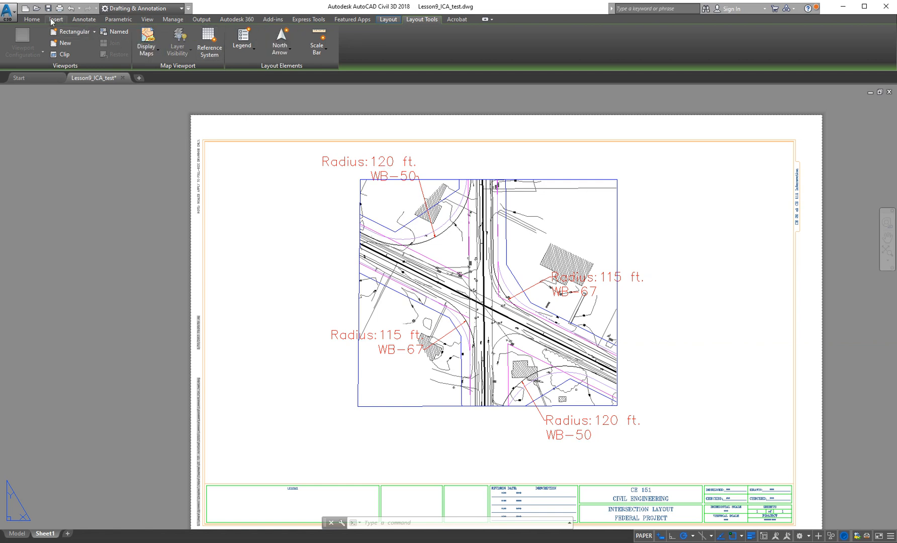
- Draw a circle centred on the road intersection, large enough to reach just beyond the clipped viewport's sides
{"action": "left_click", "coordinate": [33, 20]}
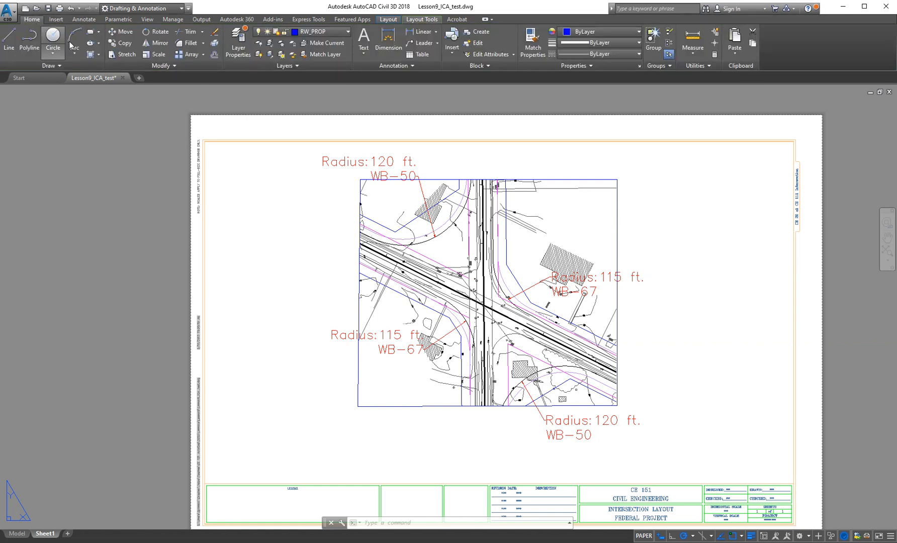
{"action": "left_click", "coordinate": [54, 40]}
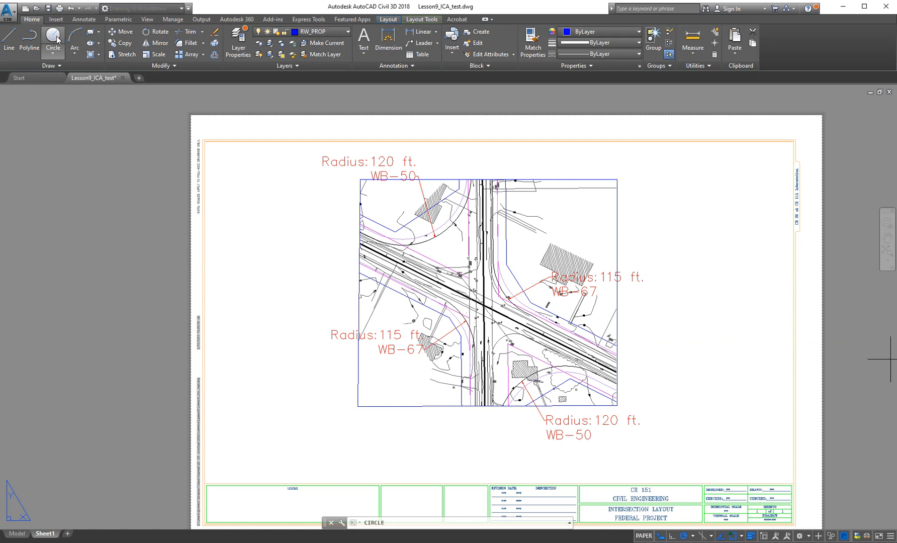
{"action": "left_click", "coordinate": [483, 306]}
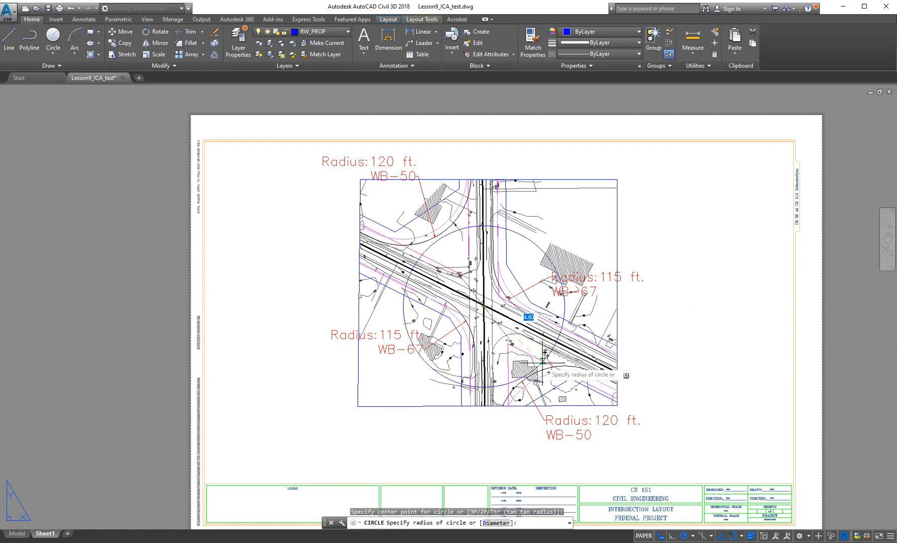
{"action": "left_click", "coordinate": [587, 406]}
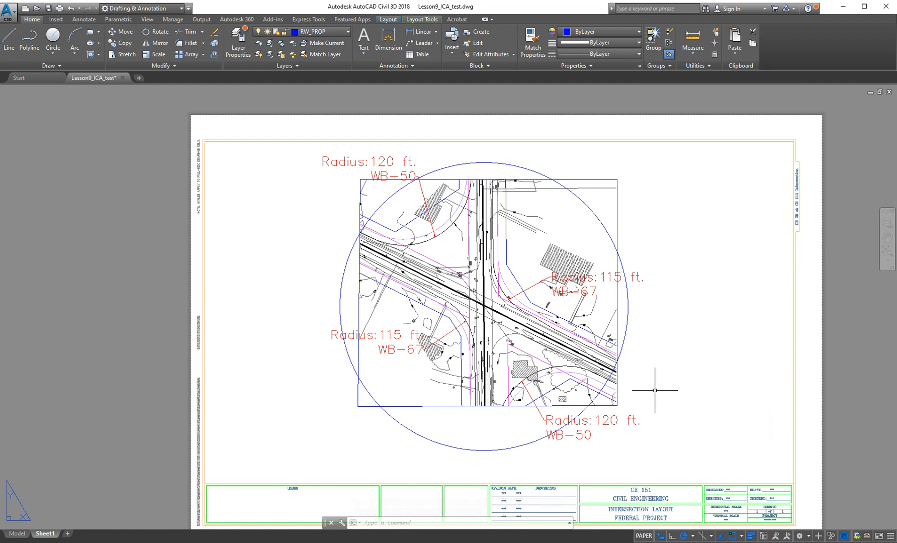
- Clip the rectangular intersection viewport with VPCLIP, using the circle as the clipping object
{"action": "type", "text": "clip"}
{"action": "key", "text": "Return"}
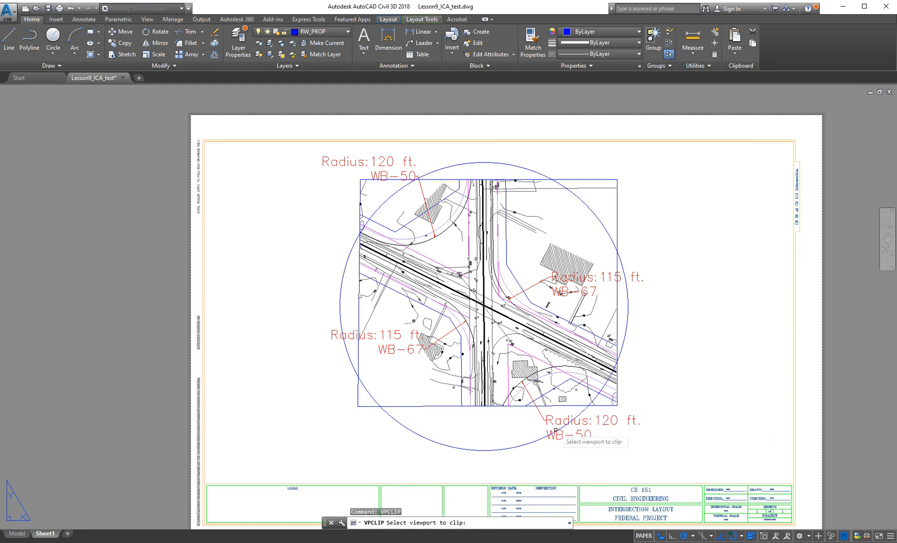
{"action": "left_click", "coordinate": [533, 441]}
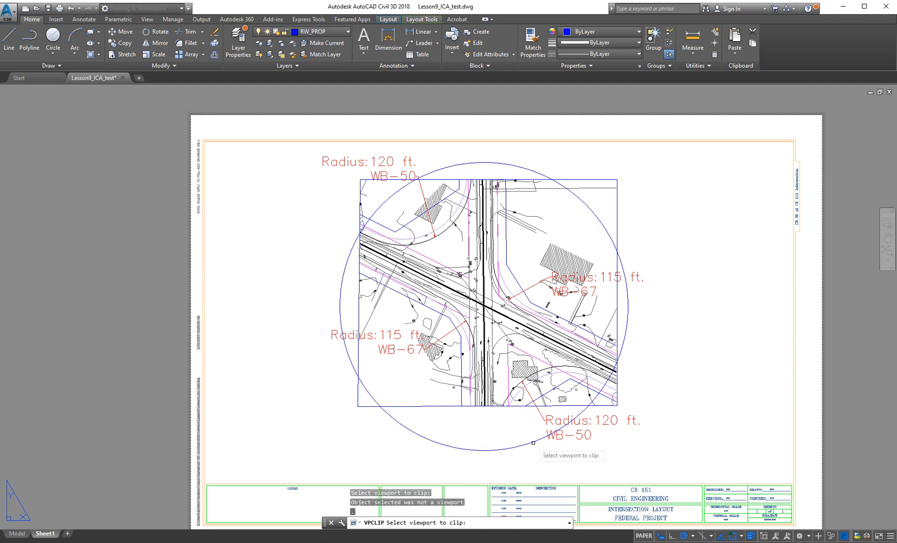
{"action": "left_click", "coordinate": [522, 405]}
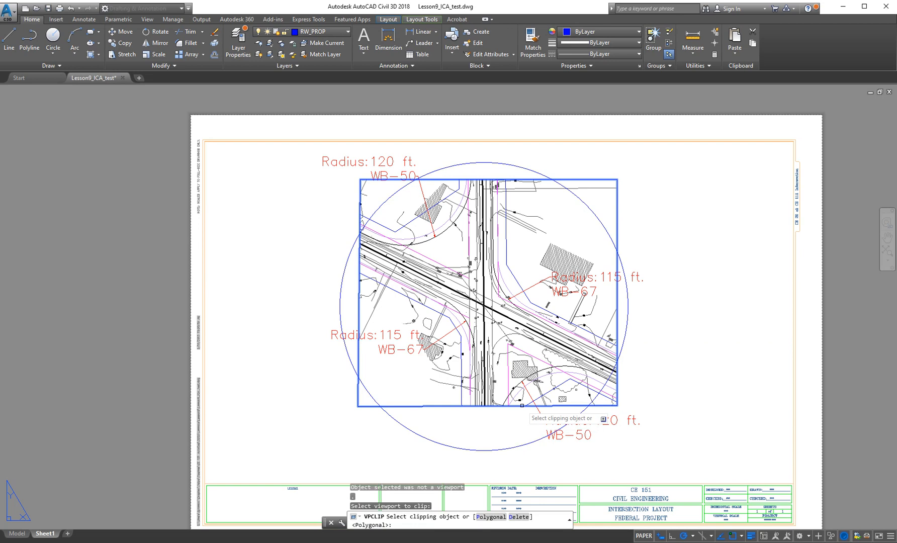
{"action": "left_click", "coordinate": [527, 444]}
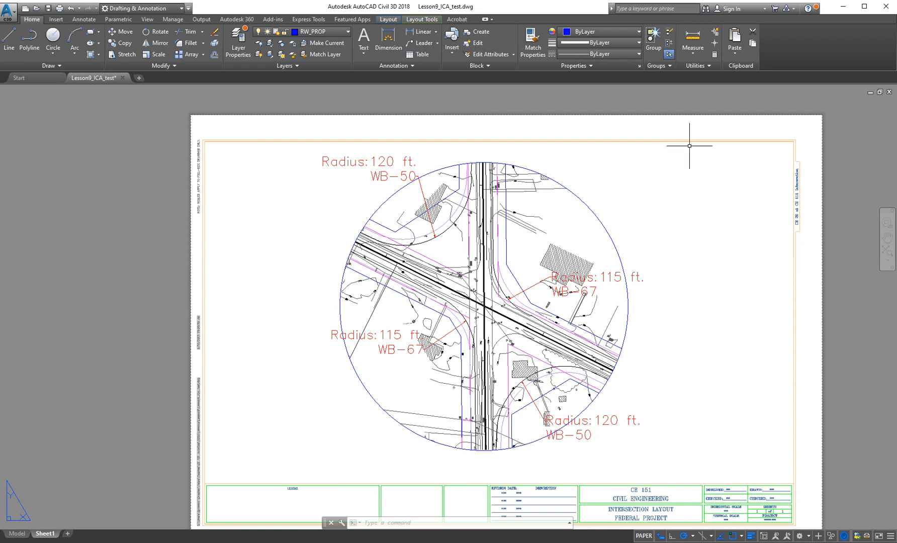
{"action": "left_click_drag", "start_coordinate": [689, 150], "coordinate": [359, 259]}
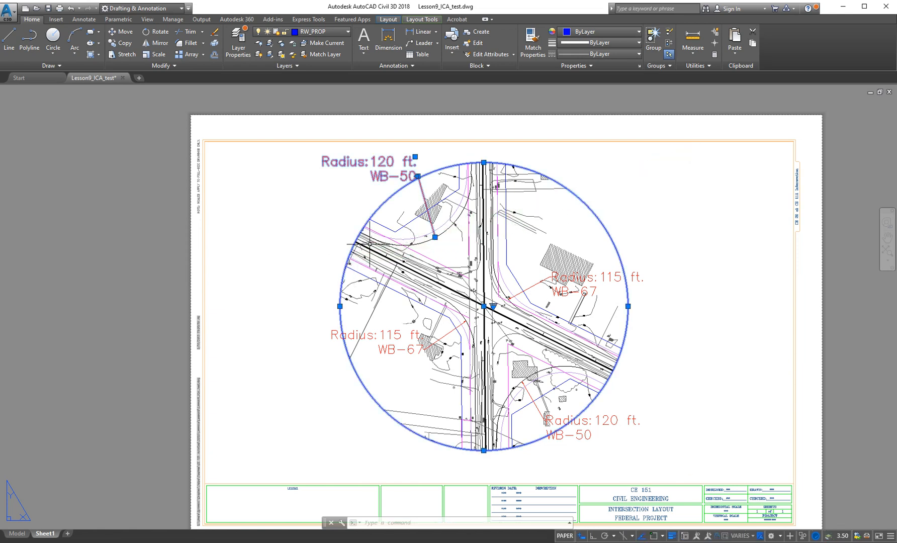
{"action": "key", "text": "Escape"}
{"action": "key", "text": "Escape"}
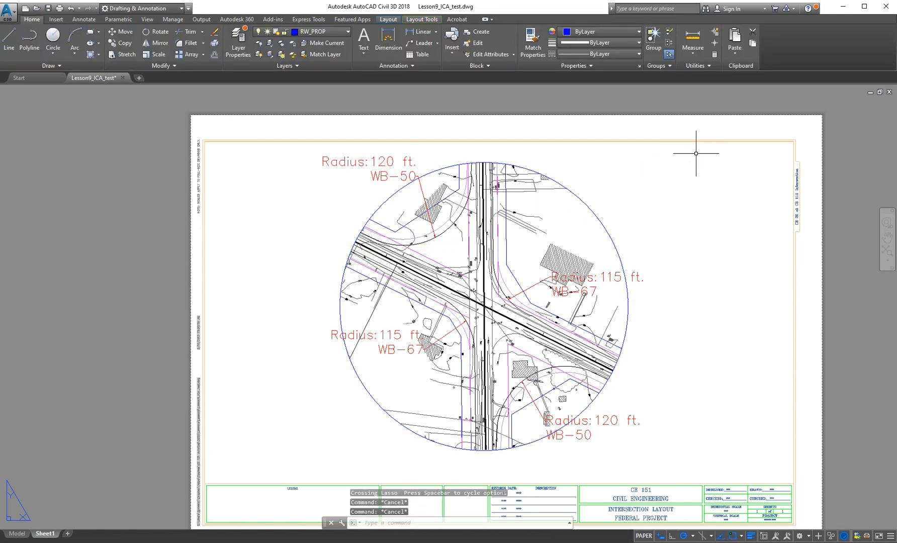
- Move the circular viewport together with its four radius labels to the left side of the sheet, inside the border
{"action": "left_click", "coordinate": [695, 150]}
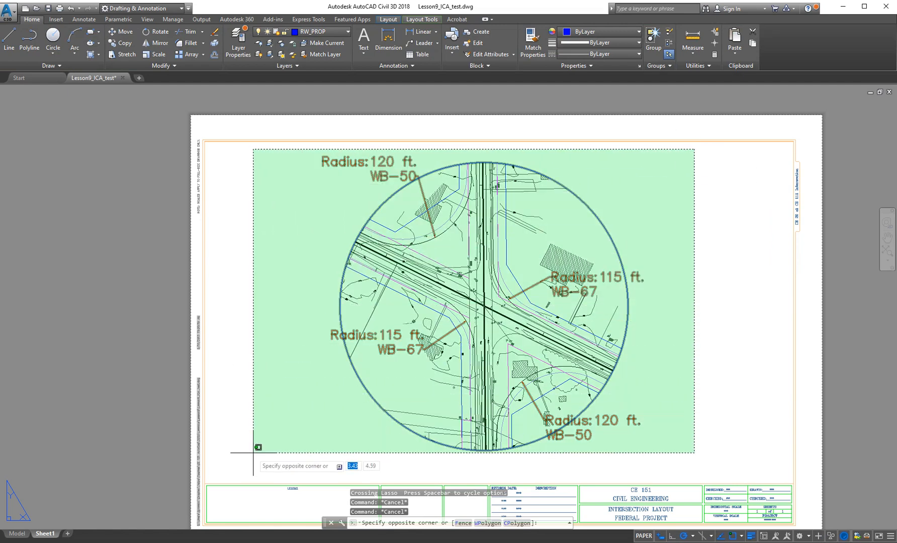
{"action": "left_click", "coordinate": [252, 459]}
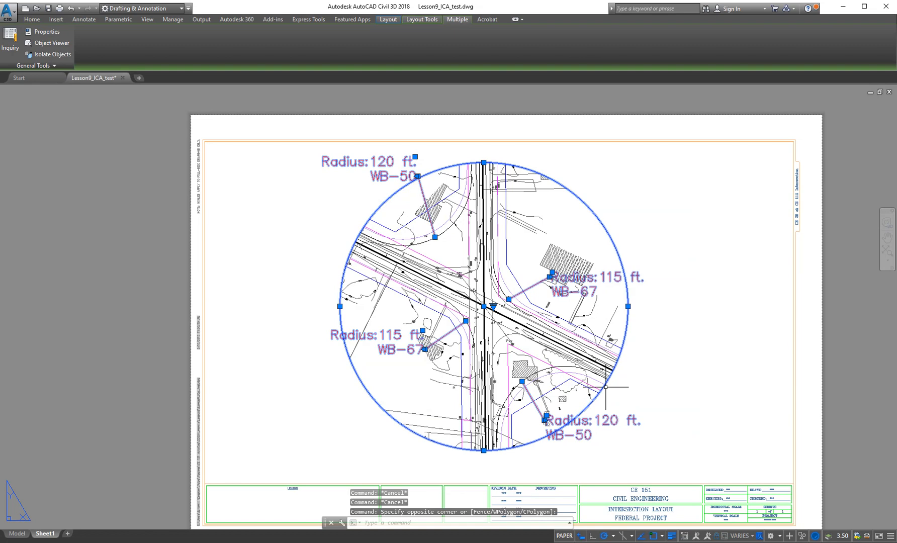
{"action": "left_click_drag", "start_coordinate": [605, 384], "coordinate": [487, 389]}
{"action": "key", "text": "Escape"}
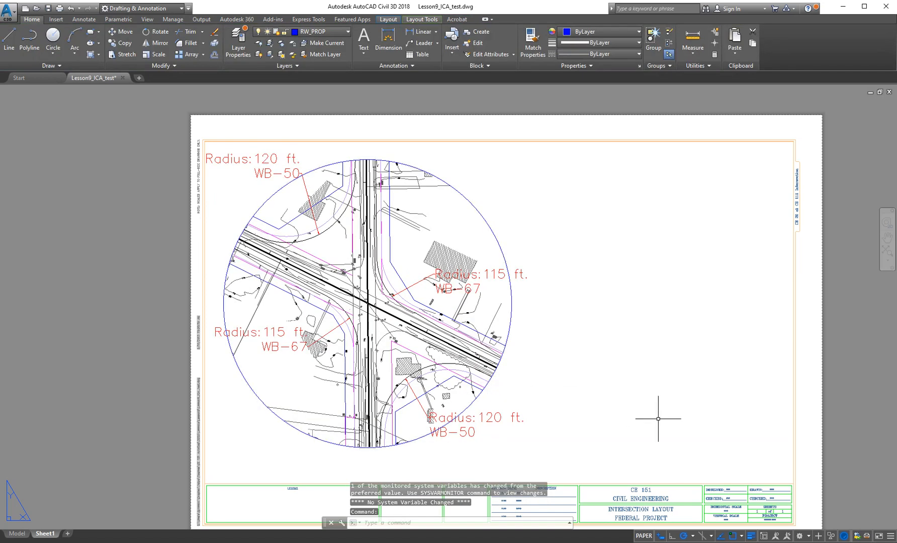
{"action": "key", "text": "Escape"}
{"action": "key", "text": "Escape"}
{"action": "key", "text": "Escape"}
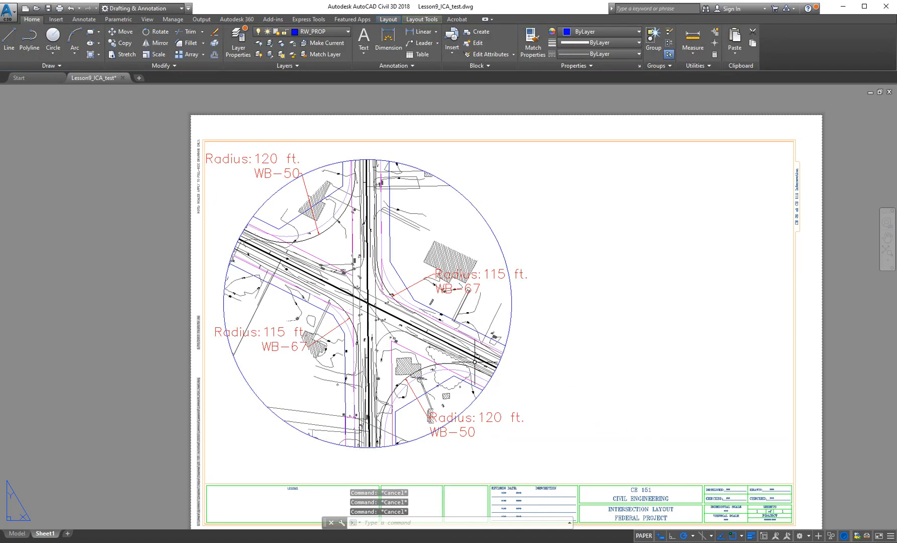
- Try moving the circular viewport to the right without its radius labels, and undo that move
{"action": "left_click", "coordinate": [510, 328]}
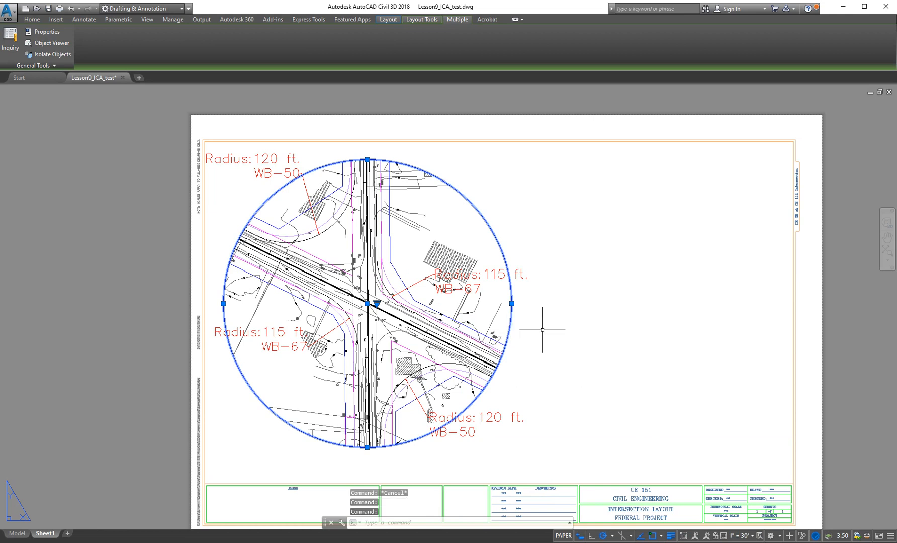
{"action": "key", "text": "ctrl+z"}
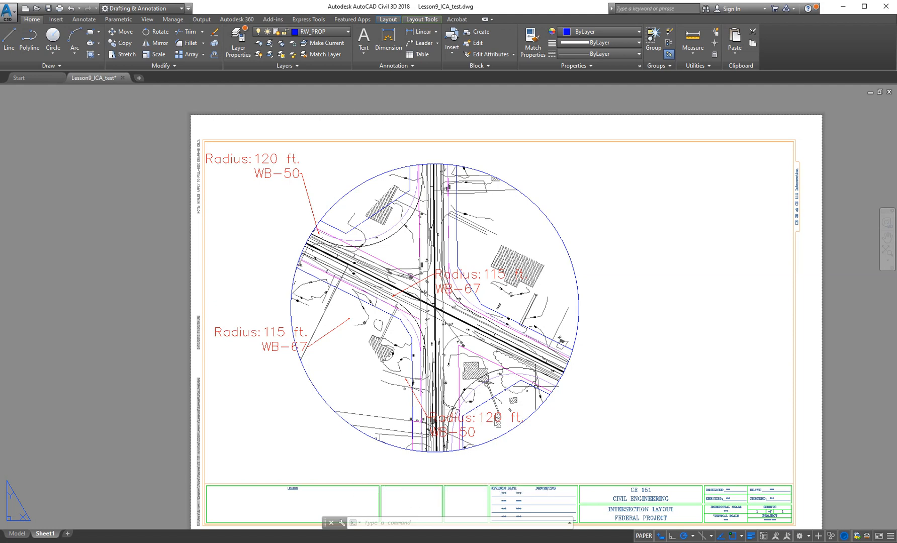
{"action": "key", "text": "ctrl+z"}
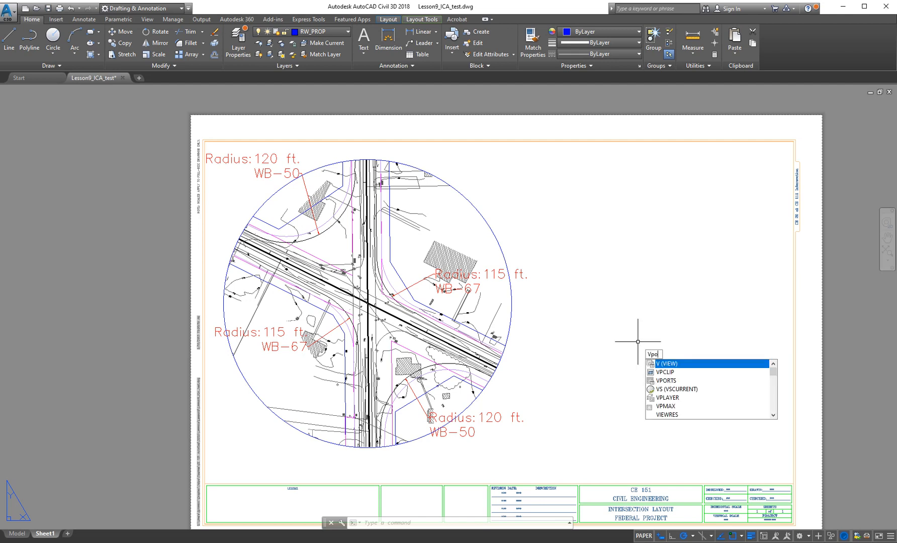
- Create a single viewport with VPORTS in the empty sheet area to the right of the circular viewport
{"action": "type", "text": "rt"}
{"action": "key", "text": "Return"}
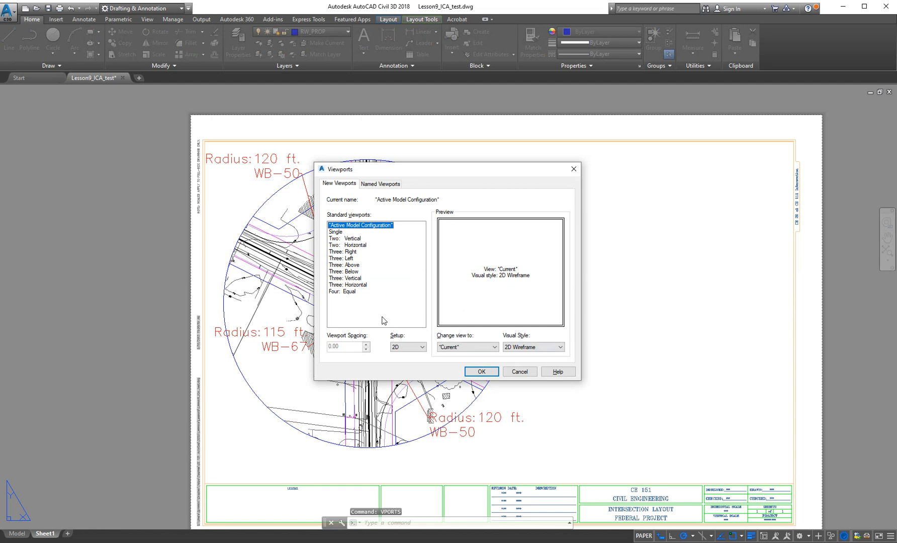
{"action": "left_click", "coordinate": [335, 232]}
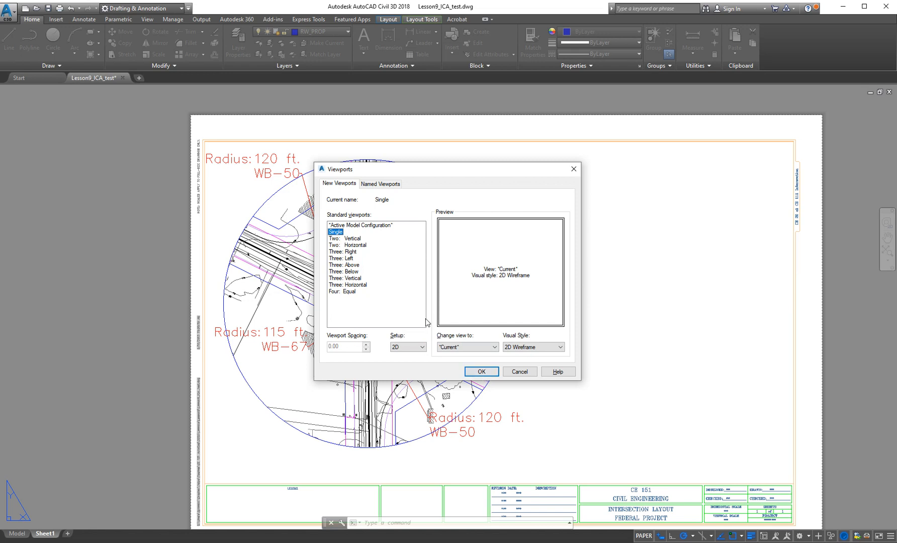
{"action": "left_click", "coordinate": [478, 371]}
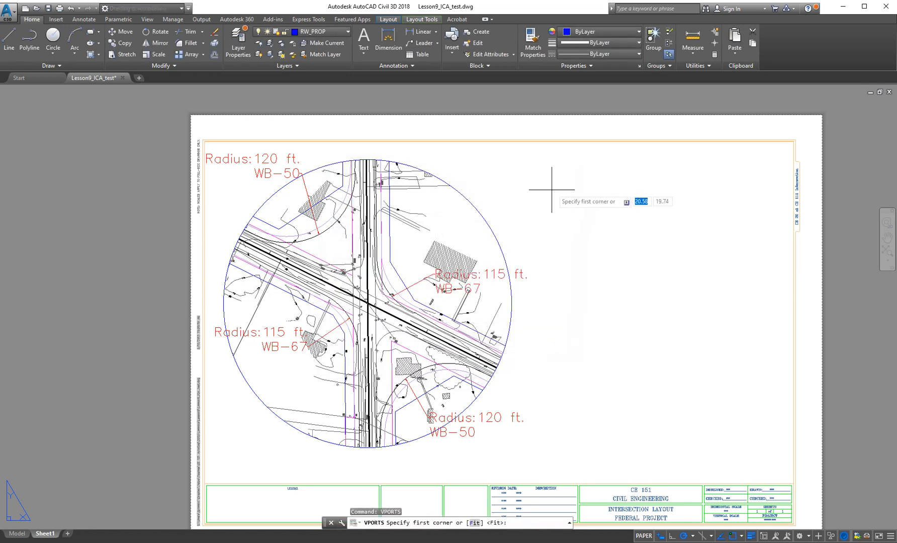
{"action": "left_click", "coordinate": [534, 172]}
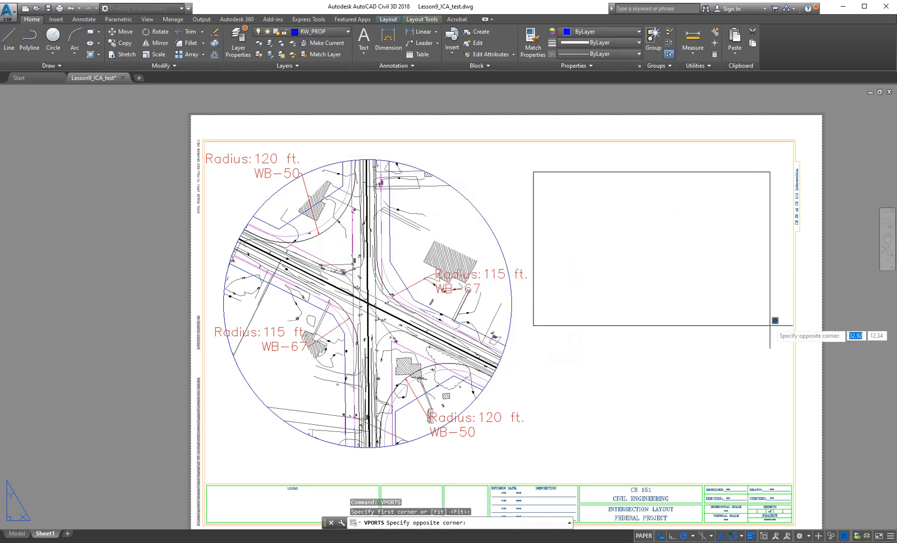
{"action": "left_click", "coordinate": [786, 399]}
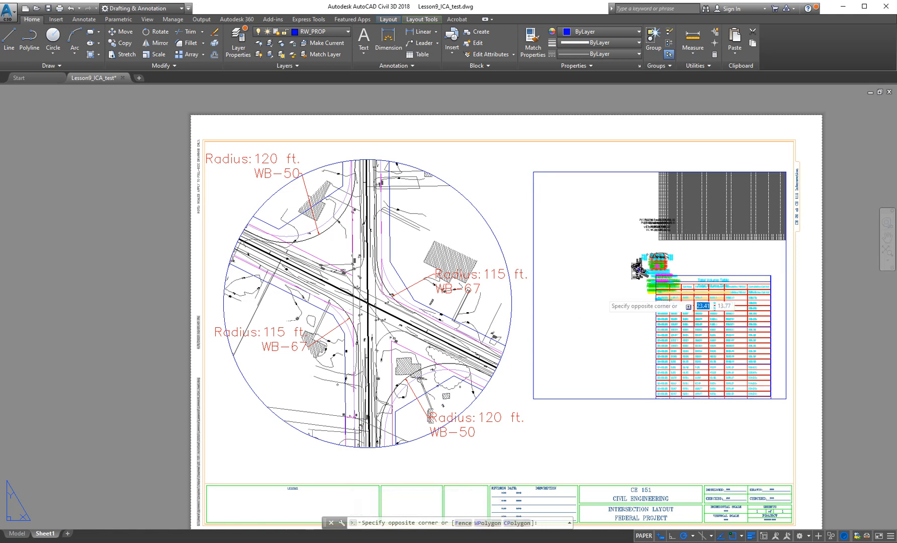
- Activate the new rectangular viewport, bring the intersection plan into its view and regenerate the display
{"action": "double_click", "coordinate": [601, 296]}
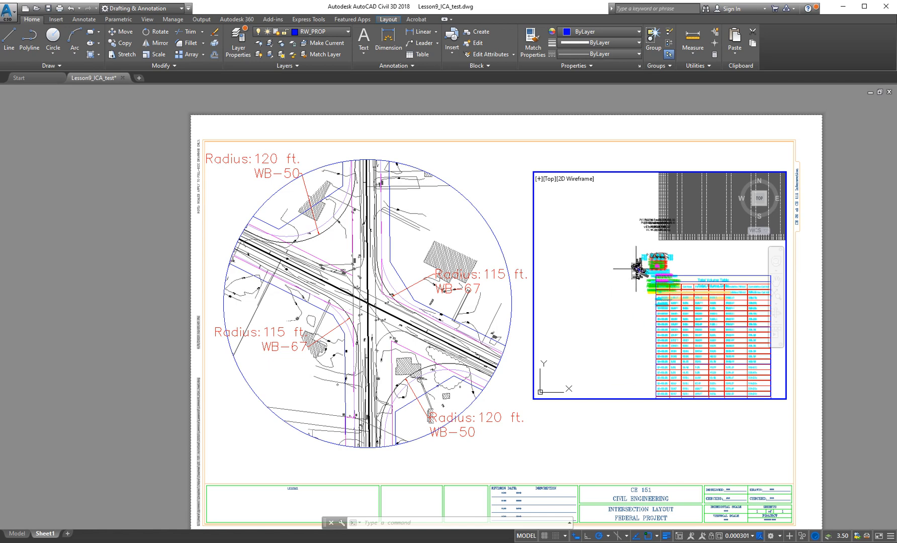
{"action": "scroll", "coordinate": [637, 268], "scroll_direction": "up", "scroll_amount": 5}
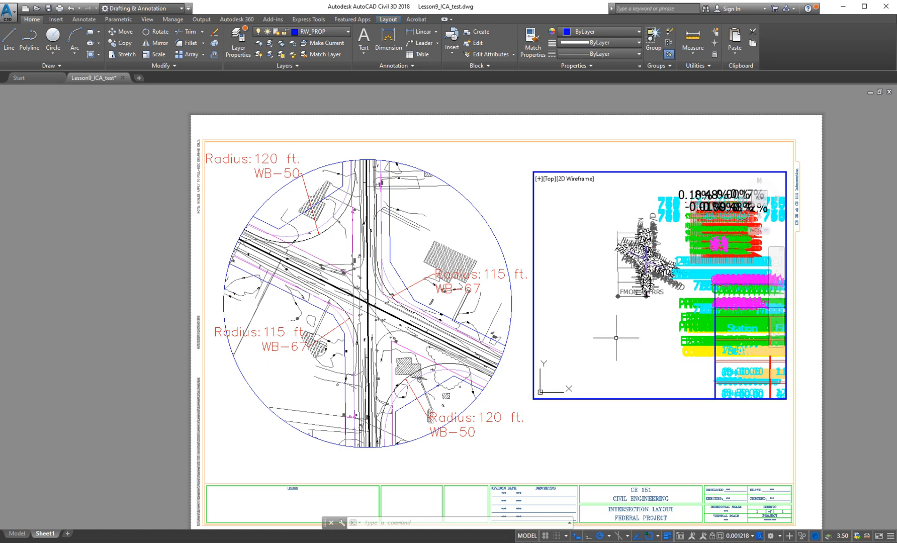
{"action": "middle_click_drag", "start_coordinate": [623, 336], "coordinate": [585, 346]}
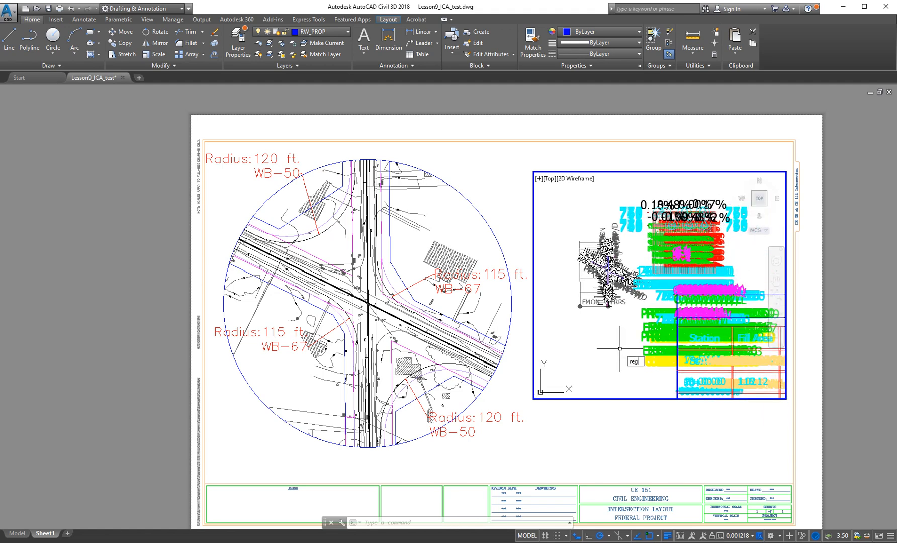
{"action": "key", "text": "Return"}
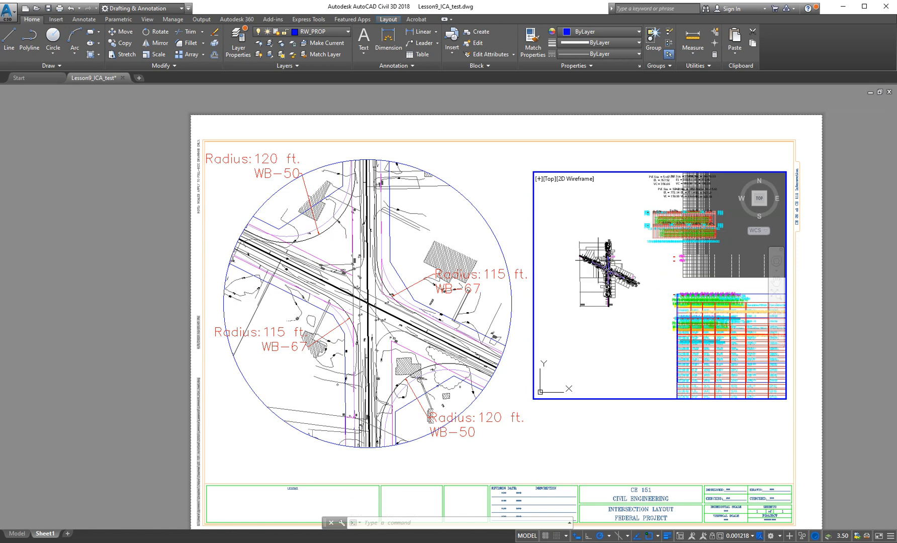
- Enlarge the road intersection within the rectangular viewport and regenerate its text and linework at that scale
{"action": "scroll", "coordinate": [598, 272], "scroll_direction": "up", "scroll_amount": 5}
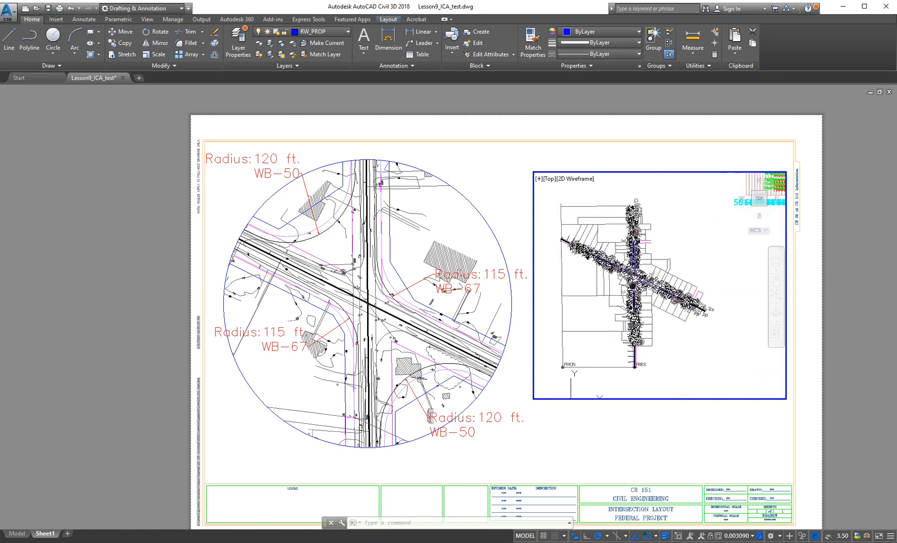
{"action": "scroll", "coordinate": [646, 277], "scroll_direction": "up", "scroll_amount": 8}
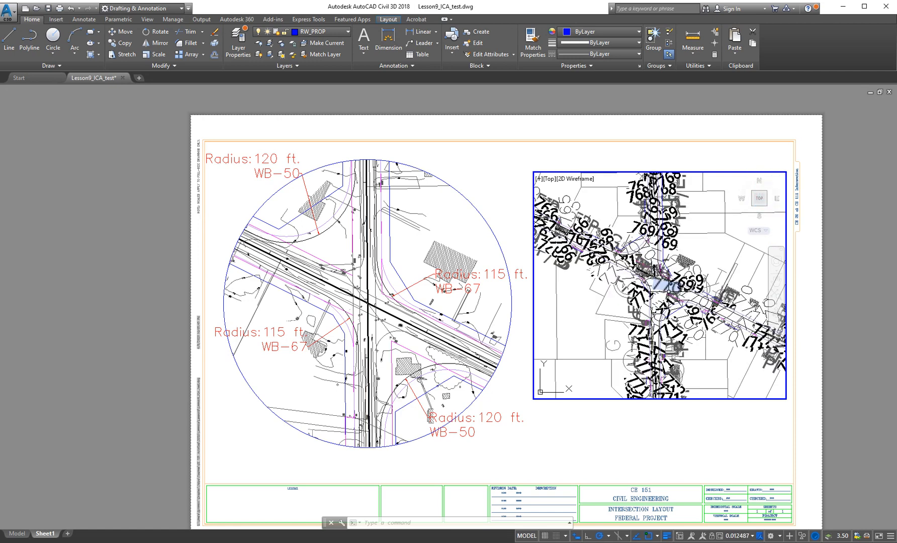
{"action": "type", "text": "rte"}
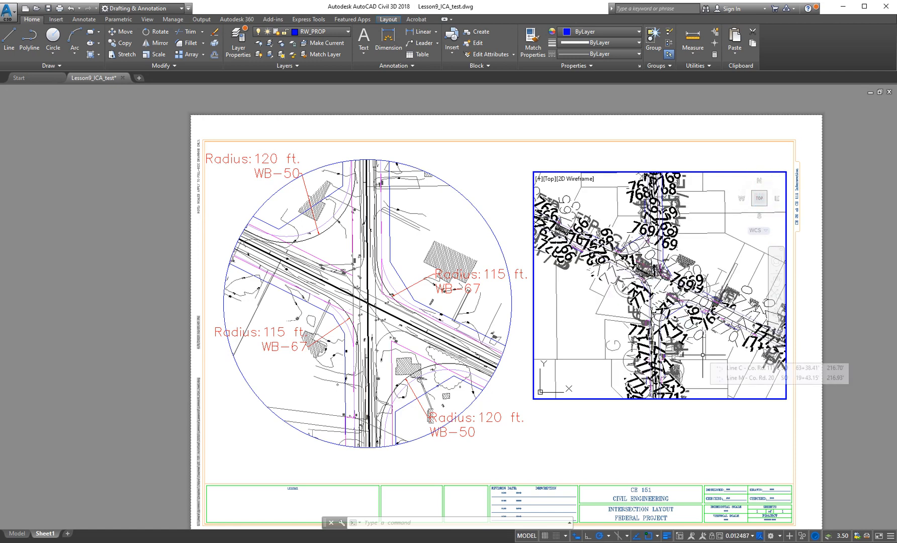
{"action": "type", "text": "g"}
{"action": "key", "text": "BackSpace"}
{"action": "key", "text": "BackSpace"}
{"action": "key", "text": "BackSpace"}
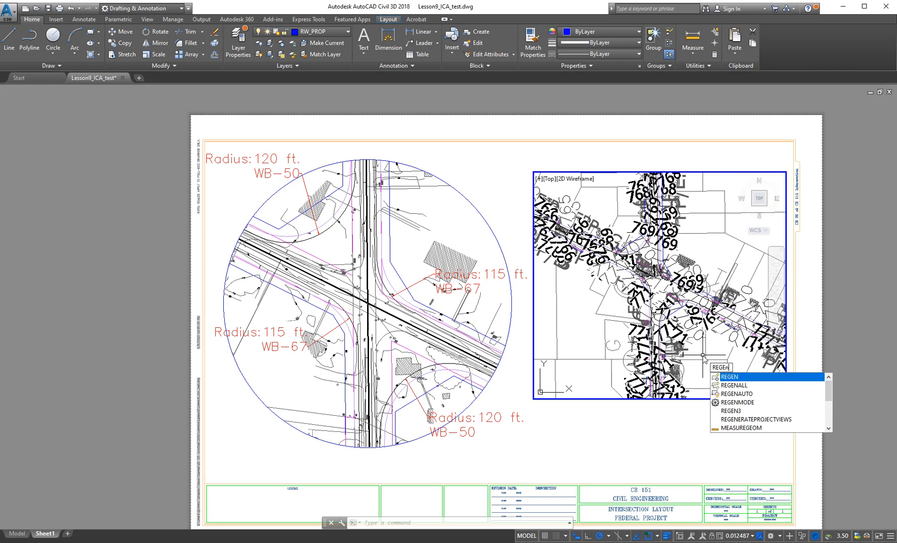
{"action": "key", "text": "Return"}
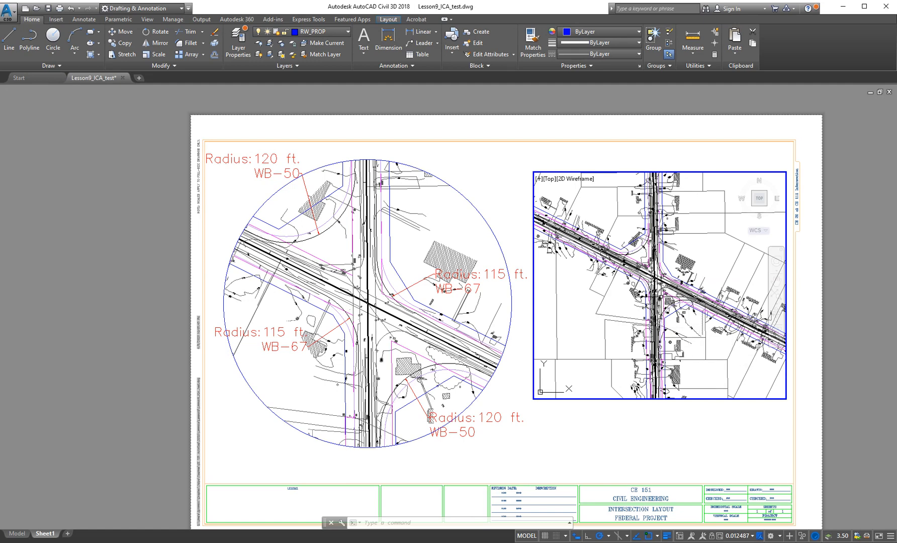
- Look over the plan and the cross-section sheets in model space through the rectangular viewport
{"action": "scroll", "coordinate": [659, 295], "scroll_direction": "down", "scroll_amount": 12}
{"action": "scroll", "coordinate": [686, 318], "scroll_direction": "up", "scroll_amount": 12}
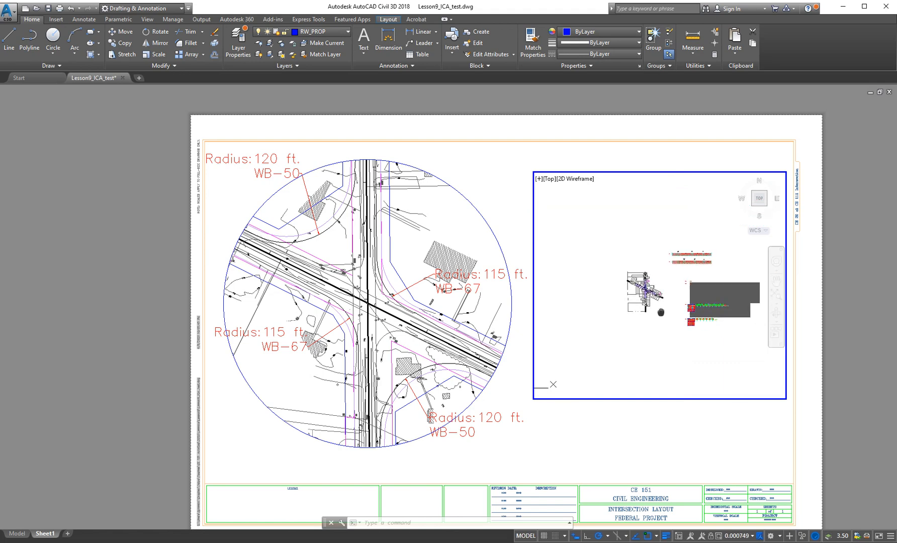
{"action": "scroll", "coordinate": [675, 301], "scroll_direction": "down", "scroll_amount": 6}
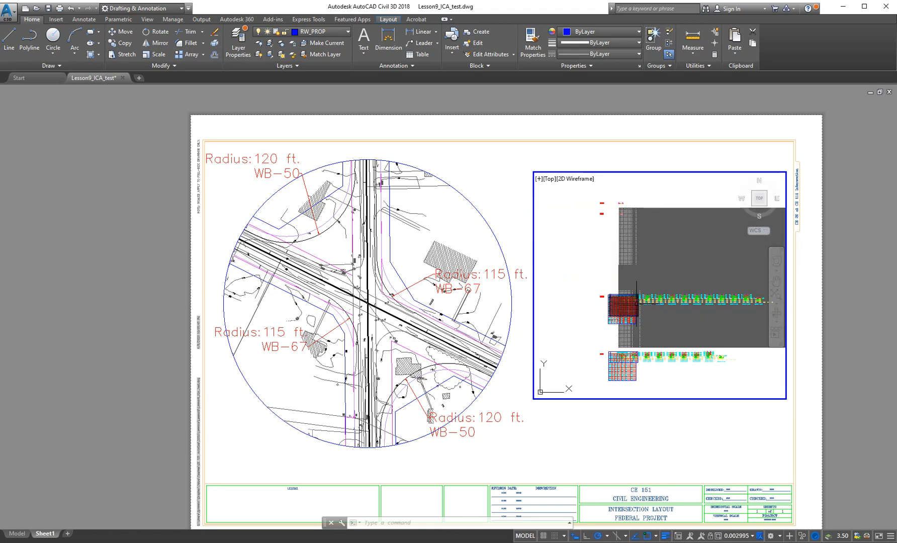
{"action": "middle_click_drag", "start_coordinate": [644, 304], "coordinate": [685, 305]}
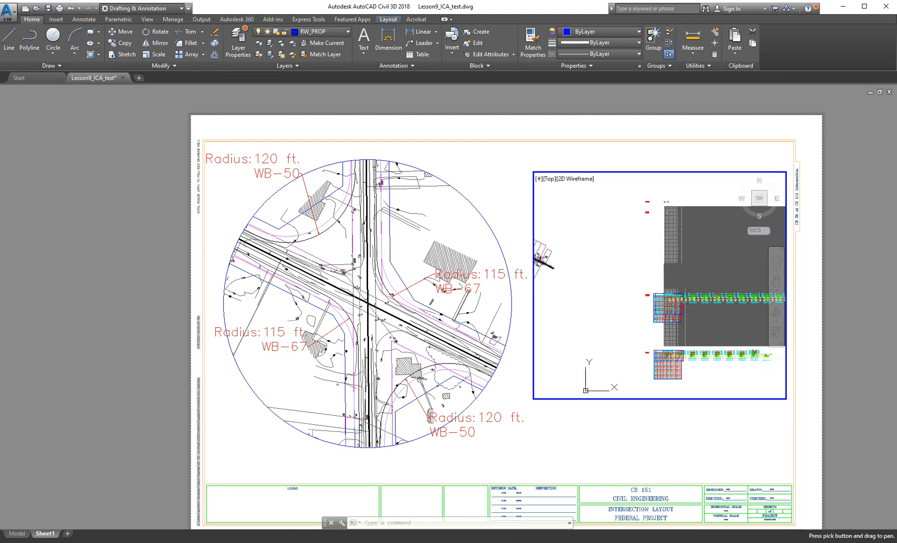
{"action": "mouse_move", "coordinate": [632, 290]}
{"action": "middle_mouse_down"}
{"action": "mouse_move", "coordinate": [705, 316]}
{"action": "mouse_move", "coordinate": [636, 330]}
{"action": "middle_mouse_up"}
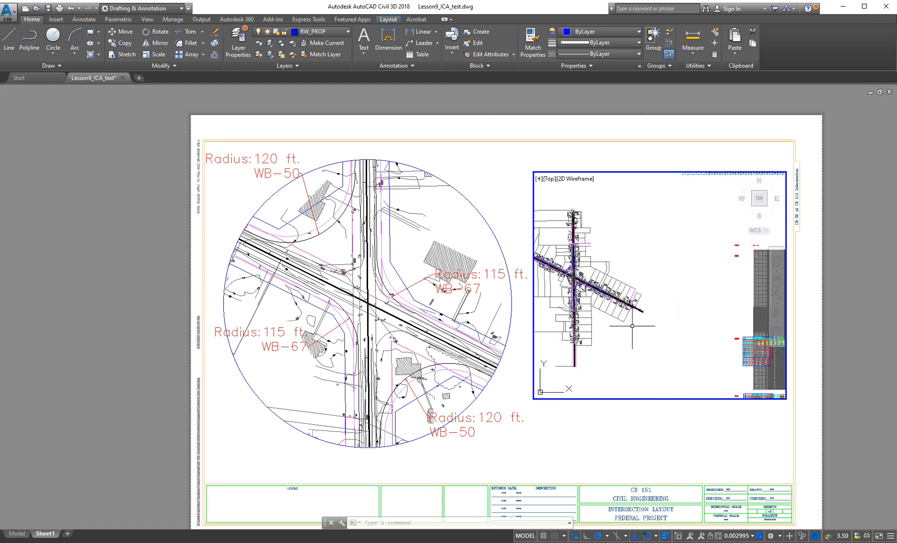
{"action": "mouse_move", "coordinate": [595, 299]}
{"action": "middle_mouse_down"}
{"action": "mouse_move", "coordinate": [637, 330]}
{"action": "mouse_move", "coordinate": [635, 311]}
{"action": "middle_mouse_up"}
{"action": "middle_click_drag", "start_coordinate": [732, 336], "coordinate": [649, 313]}
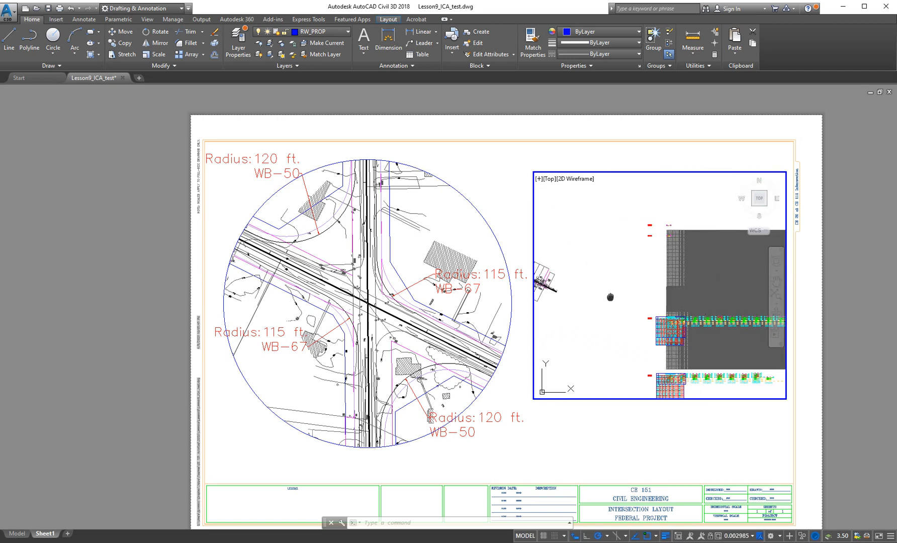
{"action": "middle_click_drag", "start_coordinate": [600, 300], "coordinate": [658, 319]}
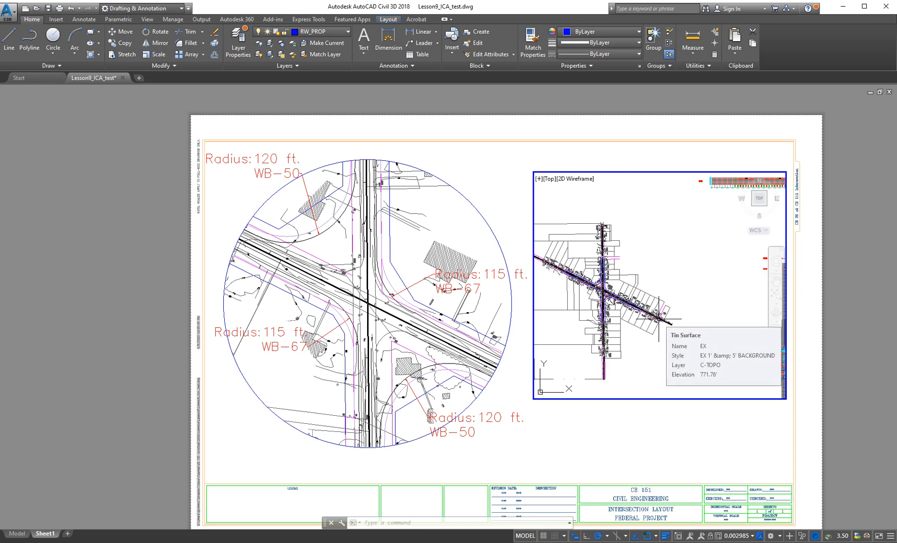
- Zoom the rectangular viewport with the Center option to point 256639,2327998 at a height of 100
{"action": "type", "text": "z"}
{"action": "key", "text": "Return"}
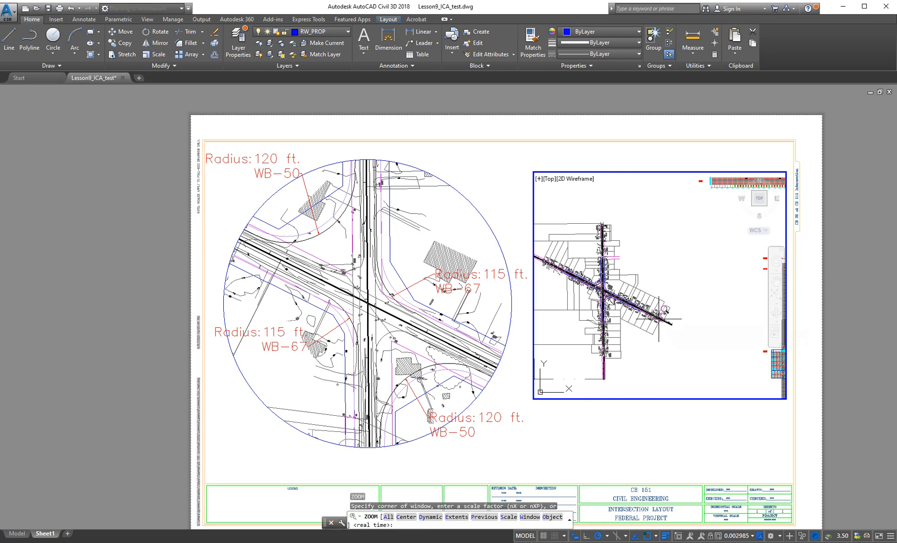
{"action": "type", "text": "c"}
{"action": "key", "text": "Return"}
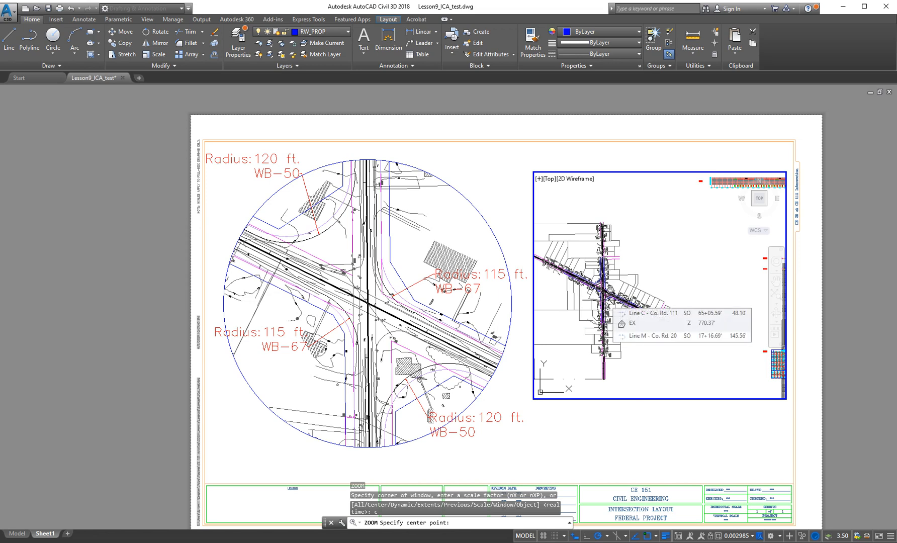
{"action": "type", "text": "25"}
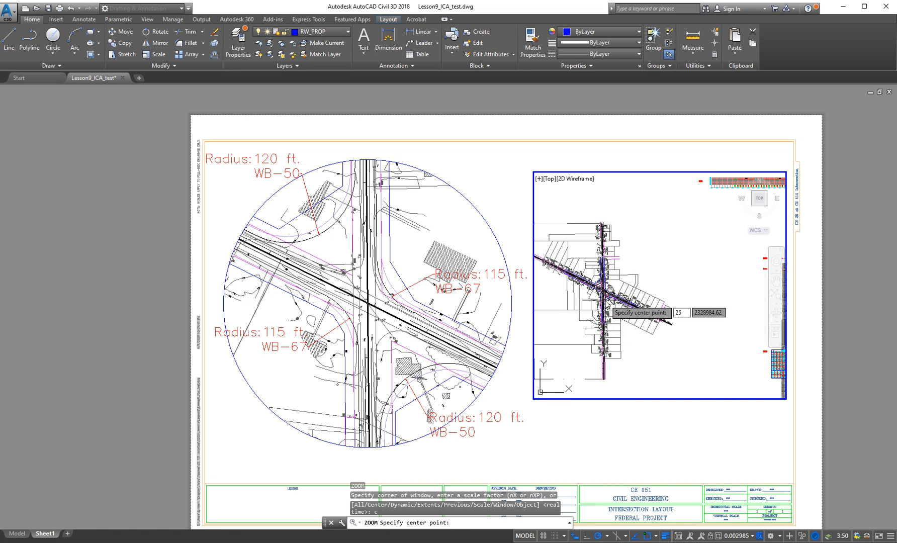
{"action": "type", "text": "6639"}
{"action": "key", "text": "Tab"}
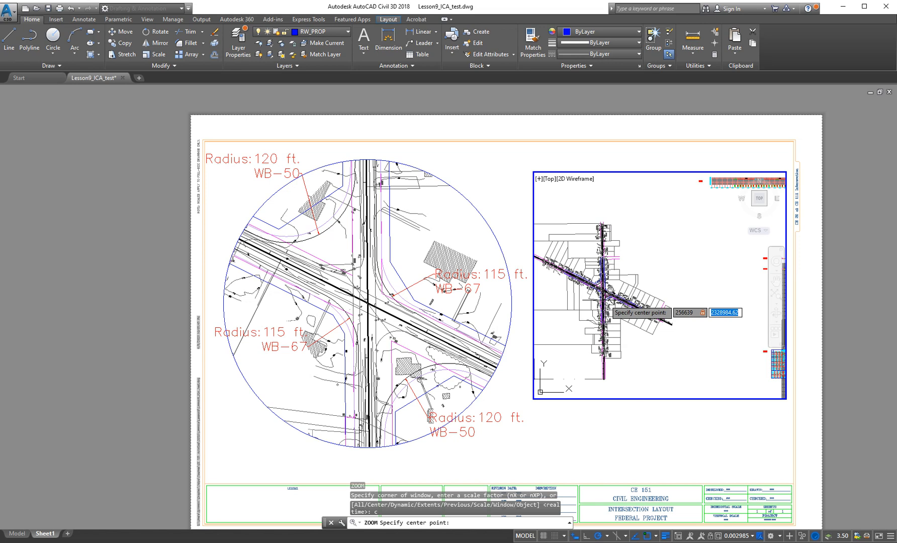
{"action": "type", "text": "232"}
{"action": "key", "text": "Return"}
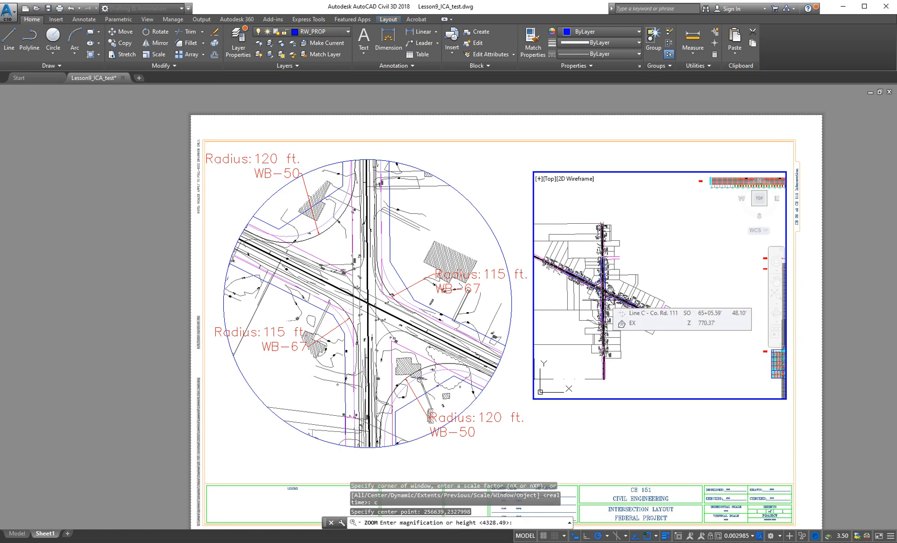
{"action": "type", "text": "100"}
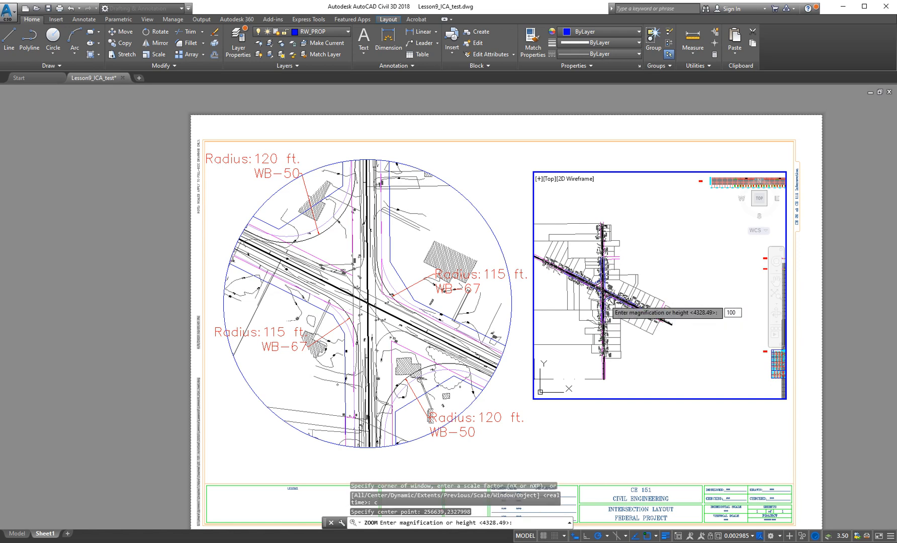
{"action": "key", "text": "Return"}
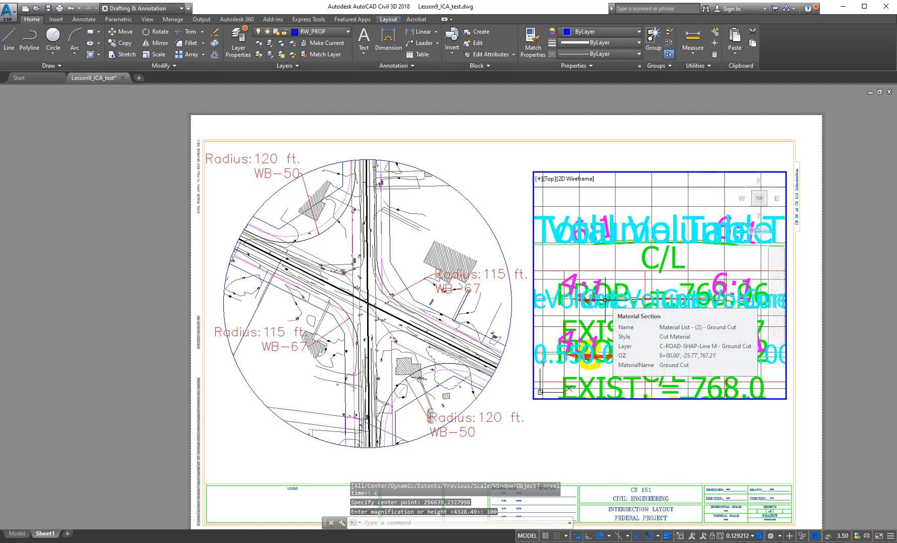
- Regenerate the rectangular viewport and frame three stacked road cross sections in its view
{"action": "type", "text": "re"}
{"action": "key", "text": "Return"}
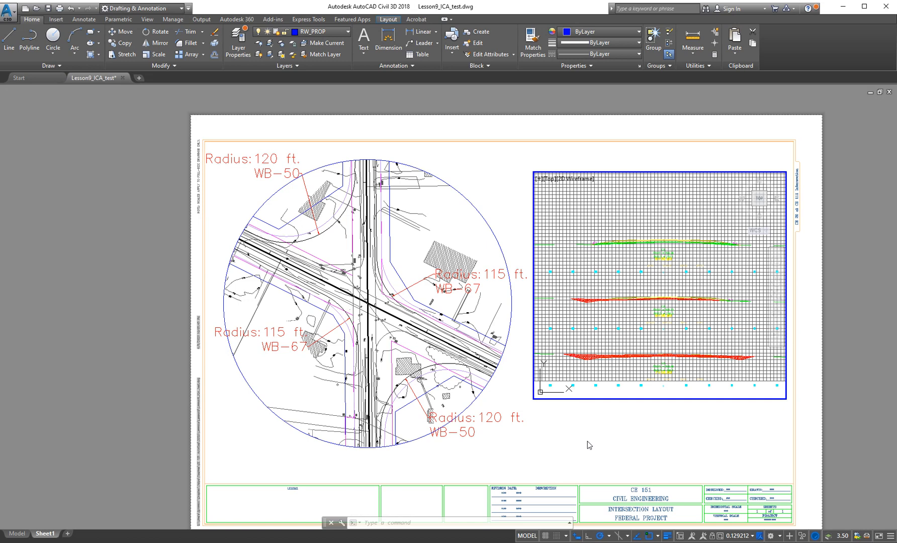
{"action": "scroll", "coordinate": [666, 293], "scroll_direction": "down", "scroll_amount": 2}
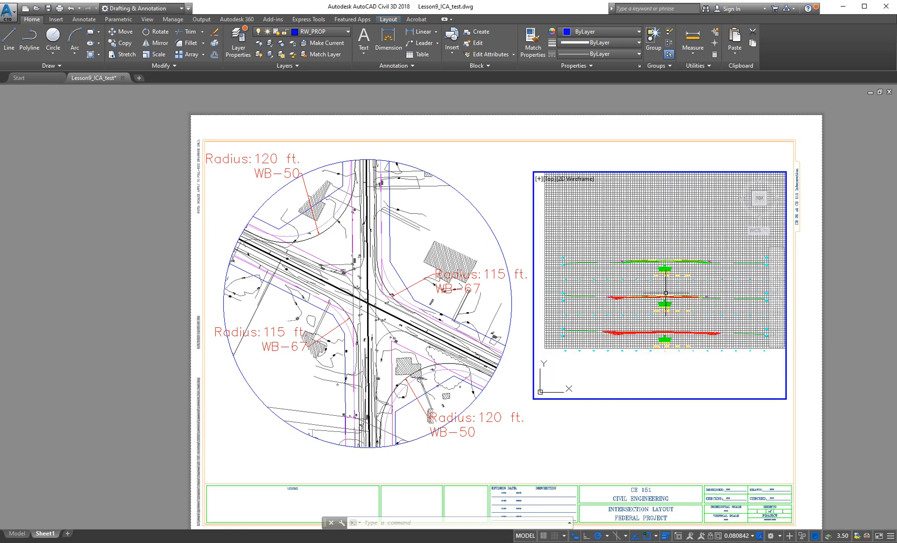
{"action": "scroll", "coordinate": [665, 292], "scroll_direction": "down", "scroll_amount": 2}
{"action": "middle_click_drag", "start_coordinate": [666, 292], "coordinate": [664, 268]}
{"action": "scroll", "coordinate": [648, 300], "scroll_direction": "up", "scroll_amount": 2}
{"action": "scroll", "coordinate": [645, 249], "scroll_direction": "up", "scroll_amount": 2}
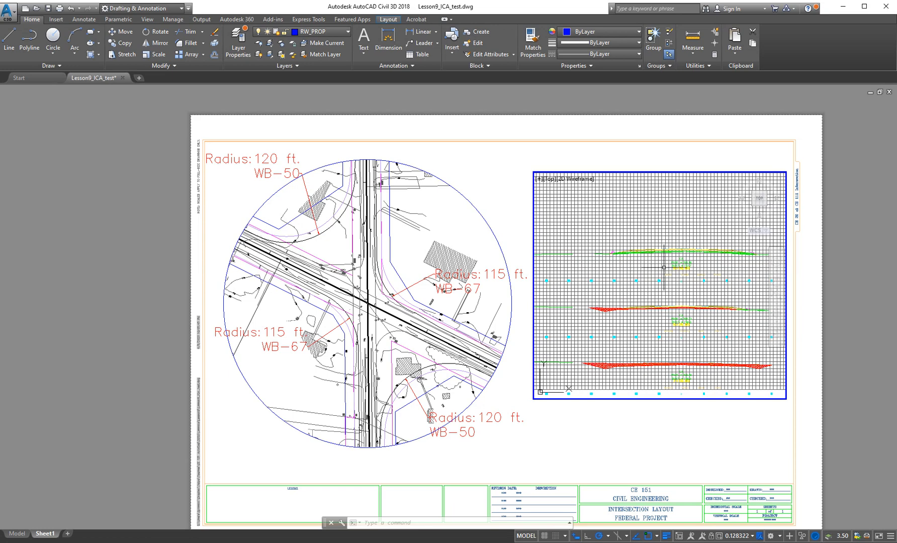
- Return to paper space and widen the cross-section viewport on both sides, toward the circular viewport and out to the sheet border
{"action": "double_click", "coordinate": [563, 438]}
{"action": "left_click", "coordinate": [532, 398]}
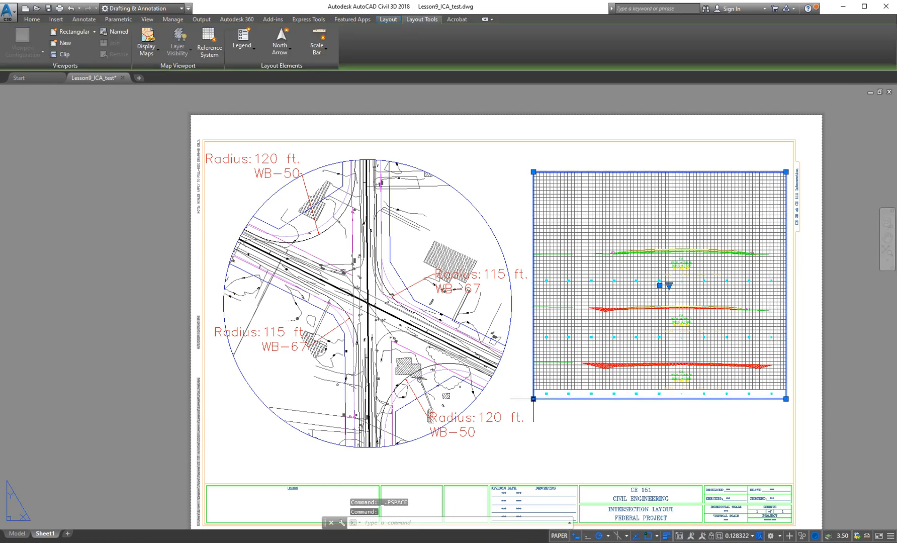
{"action": "left_click", "coordinate": [533, 398]}
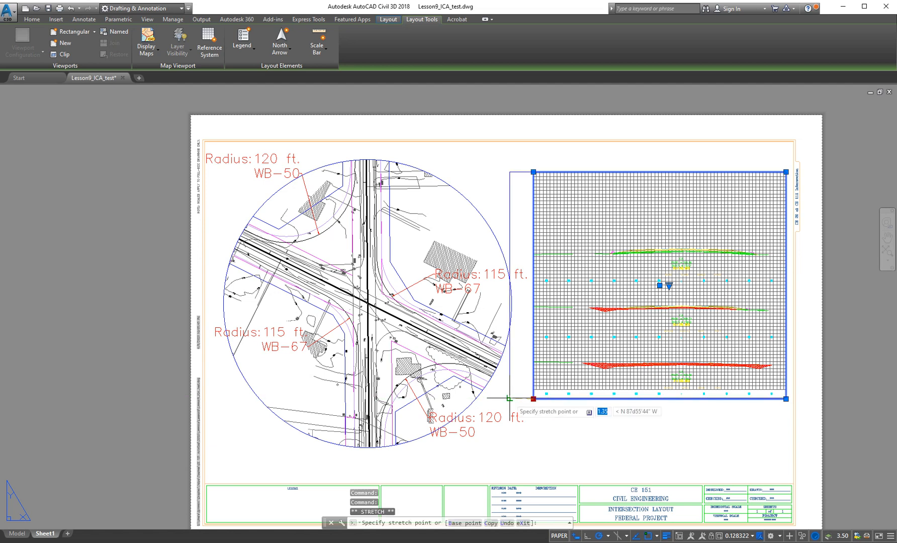
{"action": "left_click", "coordinate": [518, 399]}
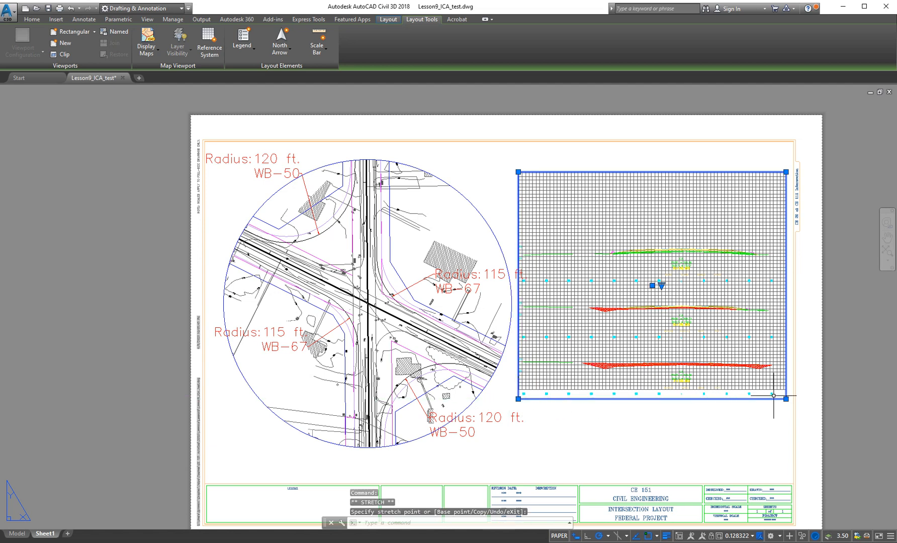
{"action": "left_click", "coordinate": [785, 398]}
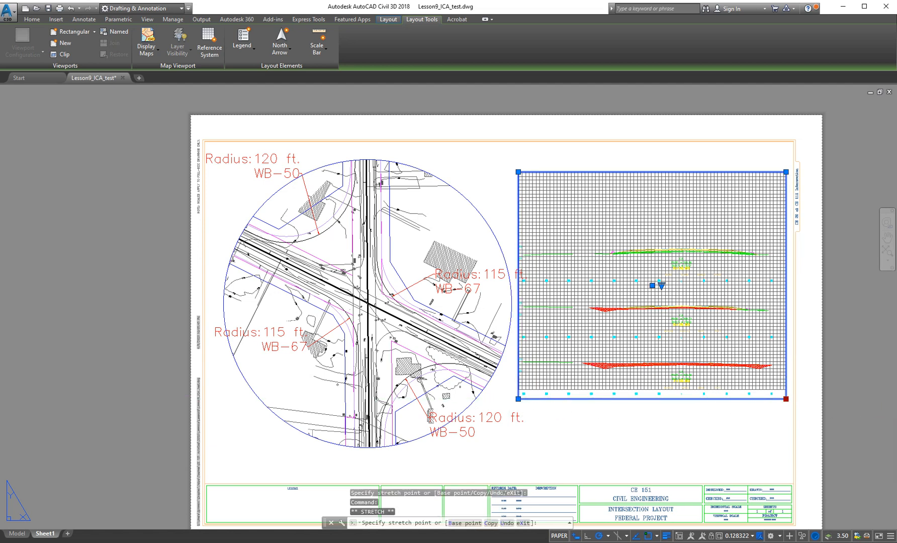
{"action": "left_click", "coordinate": [793, 399]}
{"action": "key", "text": "Escape"}
{"action": "key", "text": "Escape"}
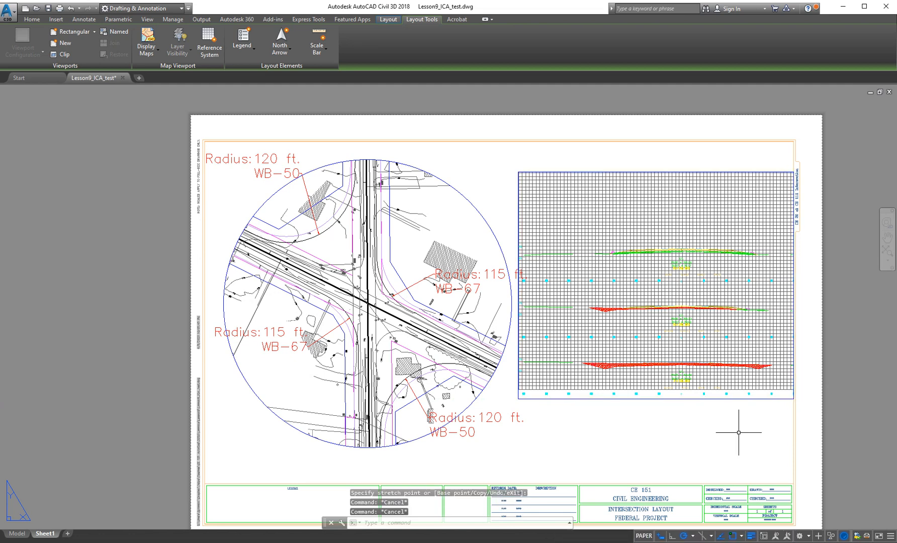
- Recenter the three cross sections within the rectangular viewport, and return to paper space
{"action": "double_click", "coordinate": [668, 324]}
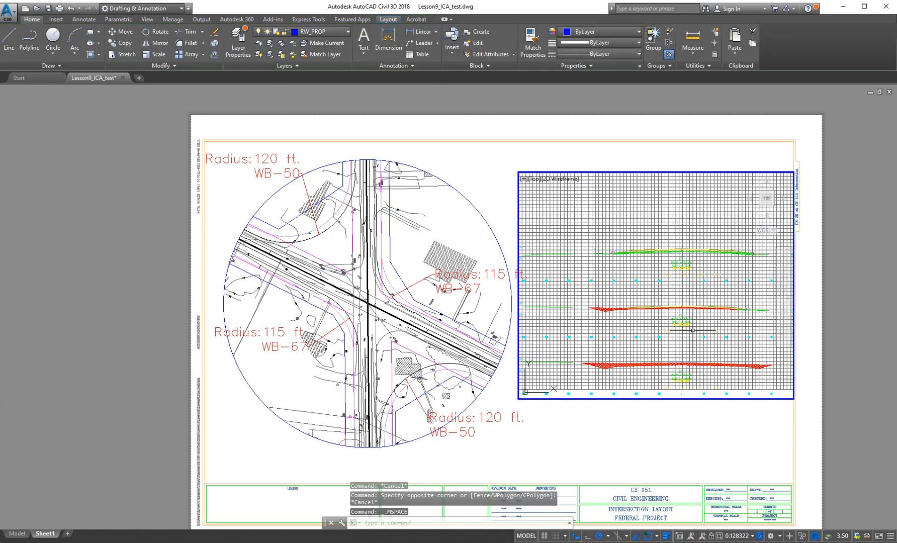
{"action": "middle_click_drag", "start_coordinate": [700, 332], "coordinate": [677, 312]}
{"action": "middle_click_drag", "start_coordinate": [668, 307], "coordinate": [670, 306]}
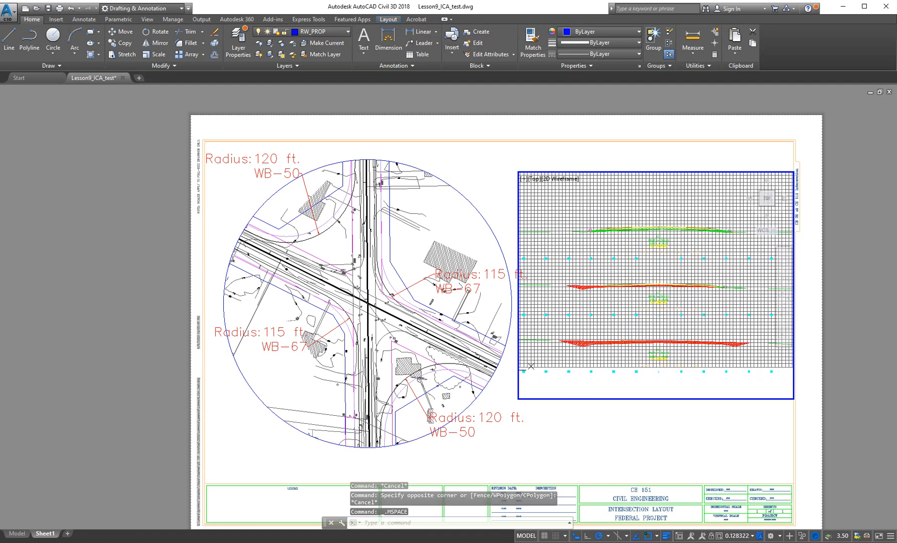
{"action": "key", "text": "Escape"}
{"action": "key", "text": "Escape"}
{"action": "double_click", "coordinate": [641, 424]}
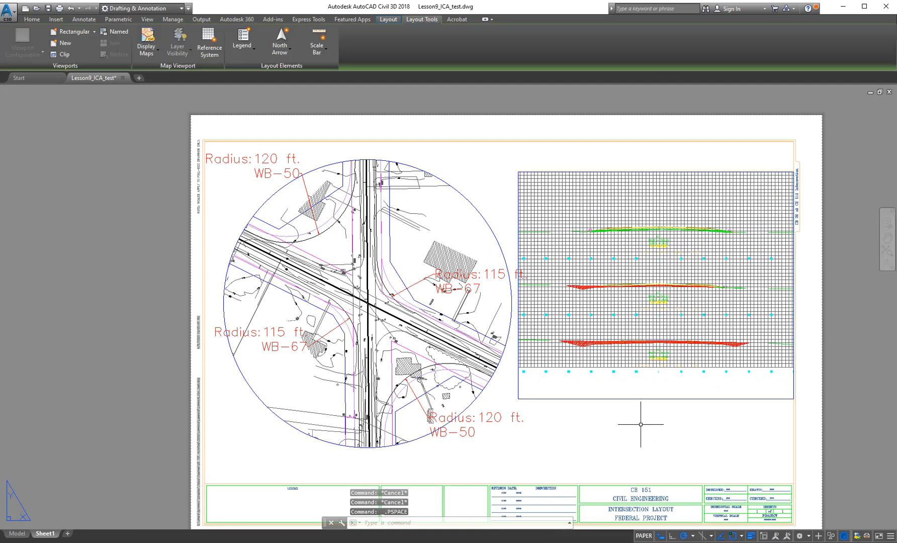
- Examine the sheet as a whole and the cross-section labels up close in paper space
{"action": "scroll", "coordinate": [572, 419], "scroll_direction": "down", "scroll_amount": 4}
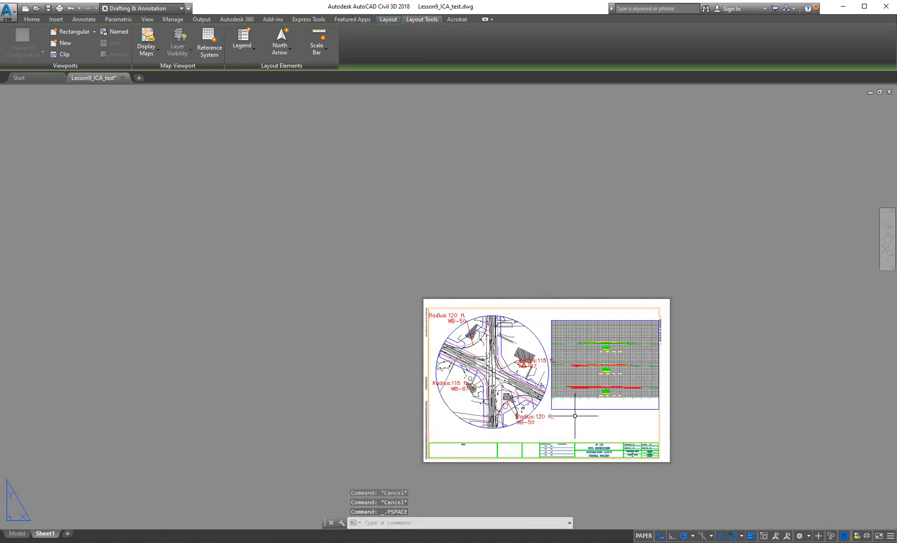
{"action": "scroll", "coordinate": [564, 420], "scroll_direction": "up", "scroll_amount": 2}
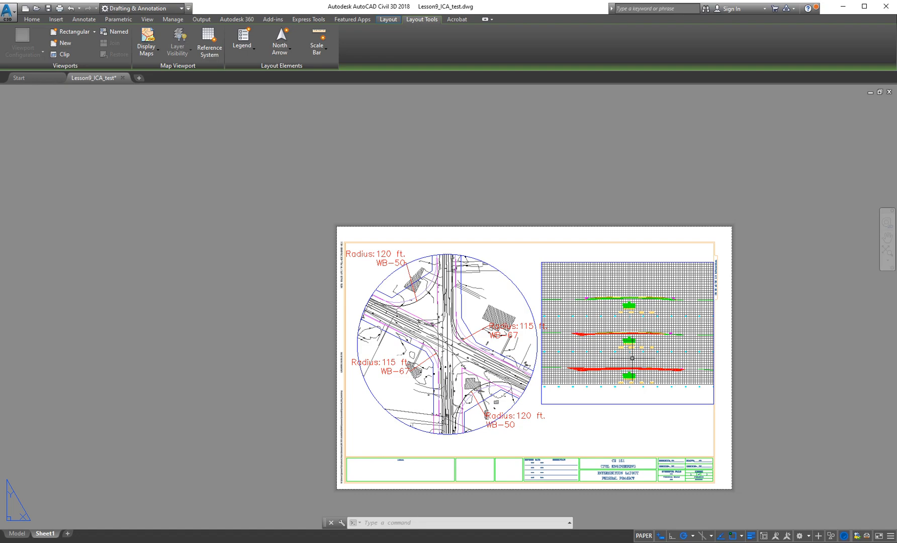
{"action": "scroll", "coordinate": [625, 331], "scroll_direction": "up", "scroll_amount": 4}
{"action": "scroll", "coordinate": [648, 369], "scroll_direction": "up", "scroll_amount": 2}
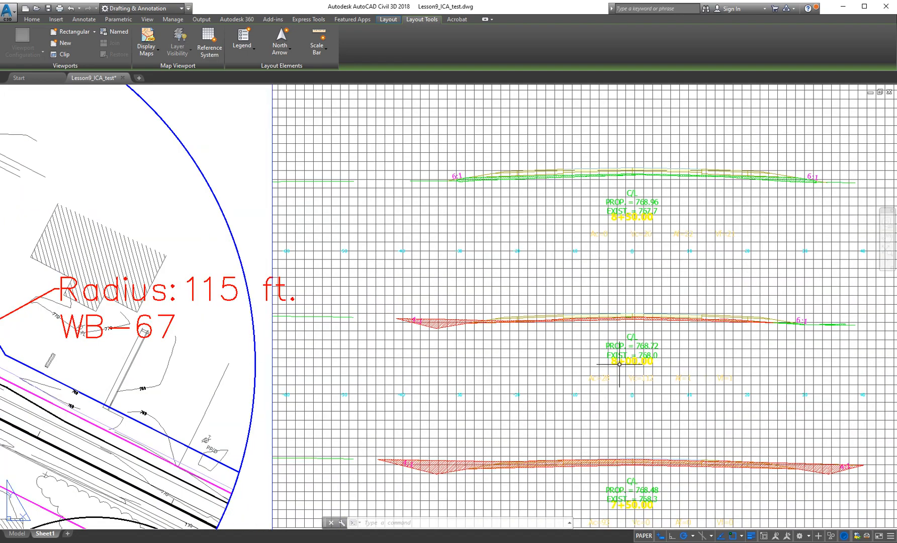
{"action": "scroll", "coordinate": [610, 351], "scroll_direction": "down", "scroll_amount": 1}
{"action": "scroll", "coordinate": [592, 304], "scroll_direction": "down", "scroll_amount": 1}
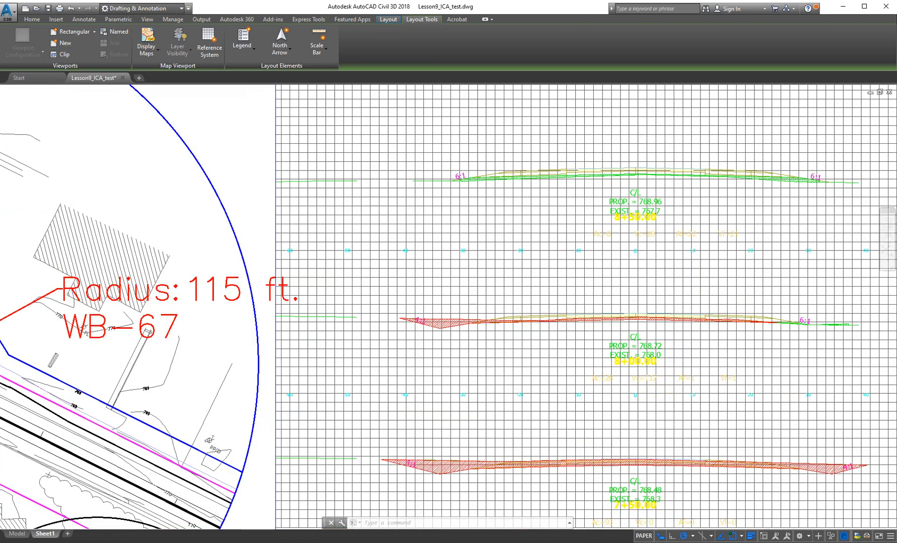
{"action": "scroll", "coordinate": [581, 423], "scroll_direction": "down", "scroll_amount": 1}
{"action": "scroll", "coordinate": [434, 413], "scroll_direction": "down", "scroll_amount": 2}
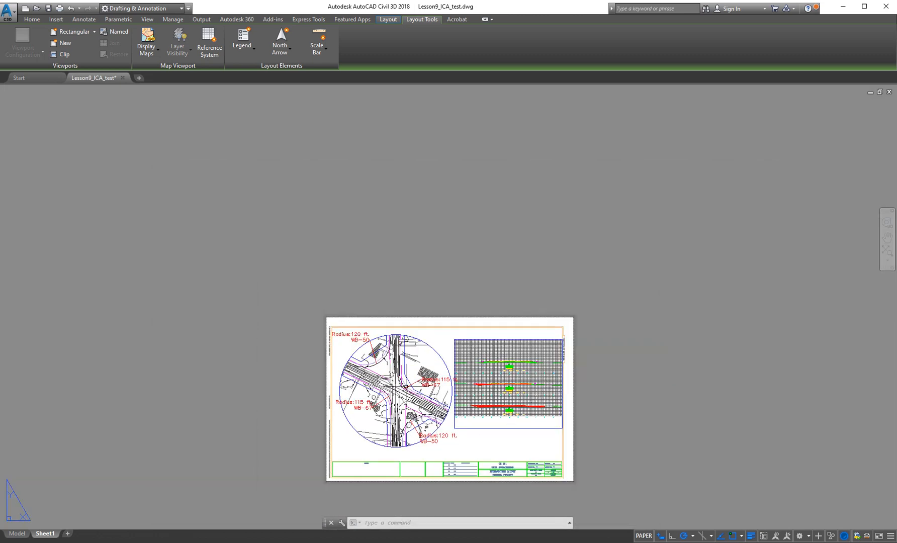
{"action": "middle_click_drag", "start_coordinate": [474, 382], "coordinate": [551, 327]}
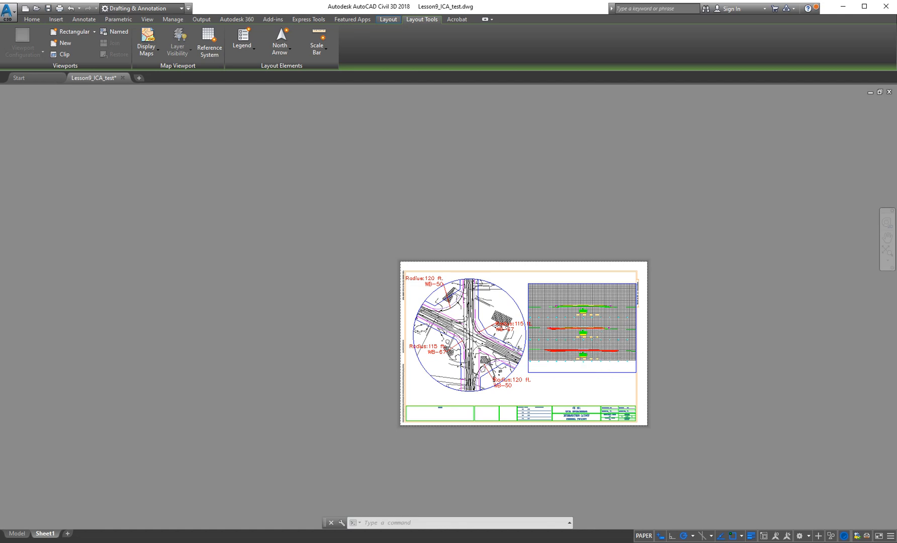
{"action": "scroll", "coordinate": [599, 330], "scroll_direction": "up", "scroll_amount": 2}
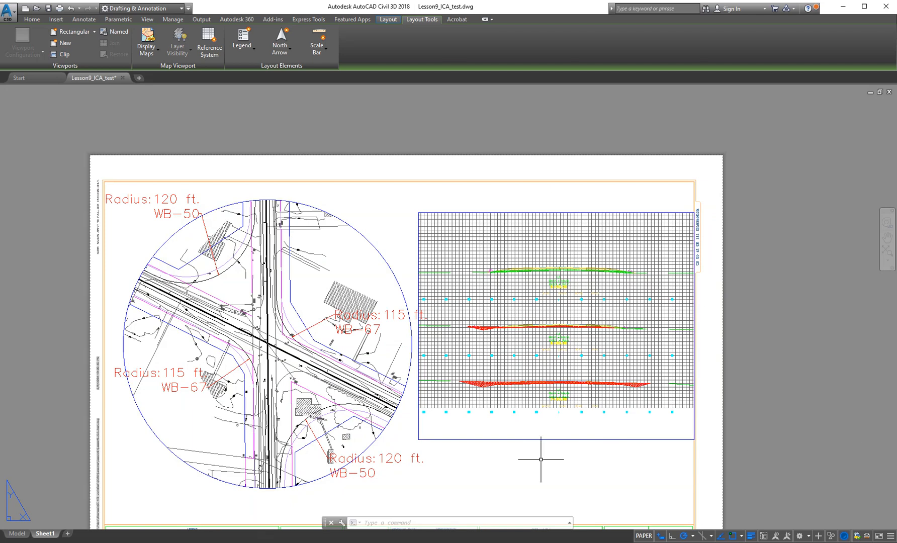
{"action": "middle_click_drag", "start_coordinate": [364, 452], "coordinate": [425, 354]}
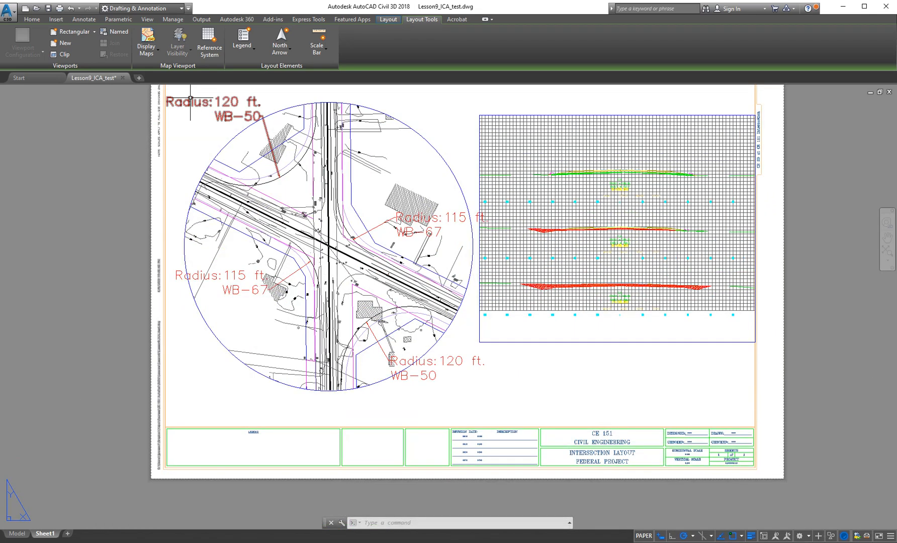
{"action": "left_click", "coordinate": [77, 19]}
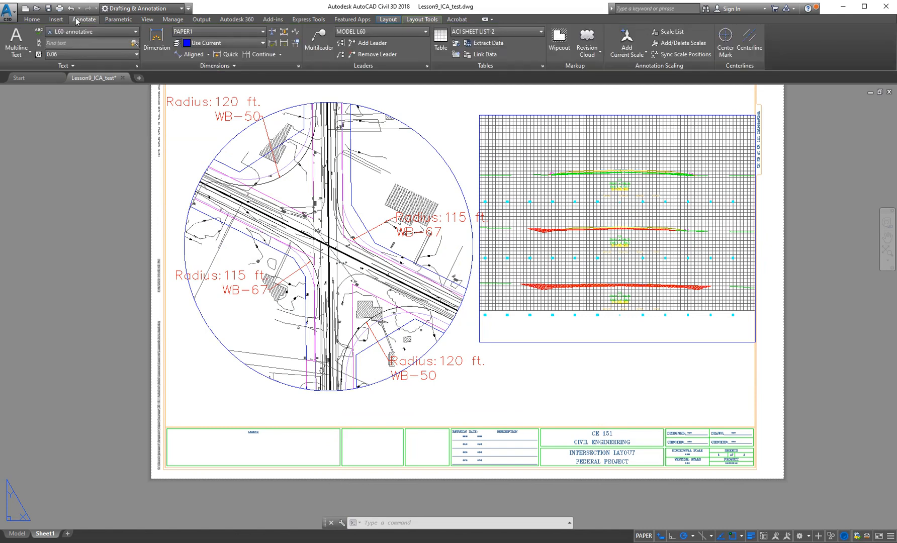
{"action": "left_click", "coordinate": [15, 41]}
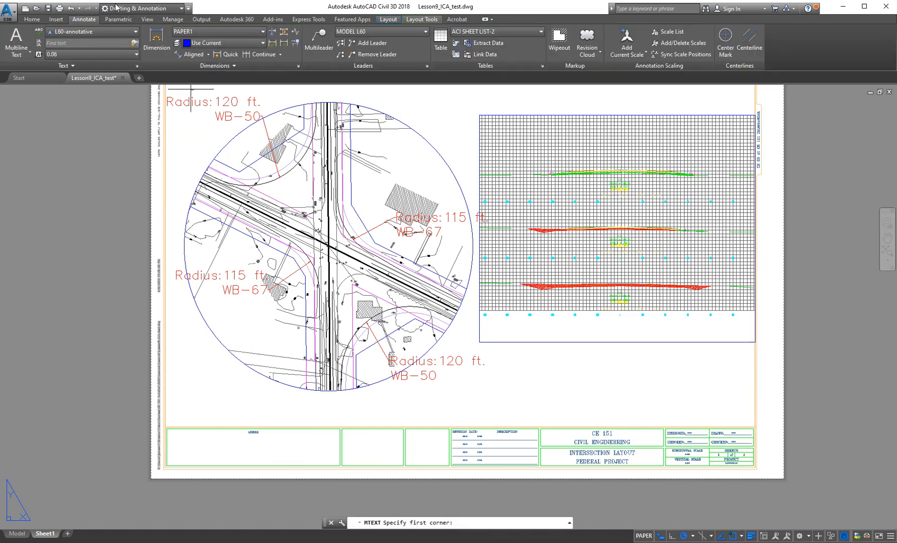
{"action": "left_click", "coordinate": [59, 8]}
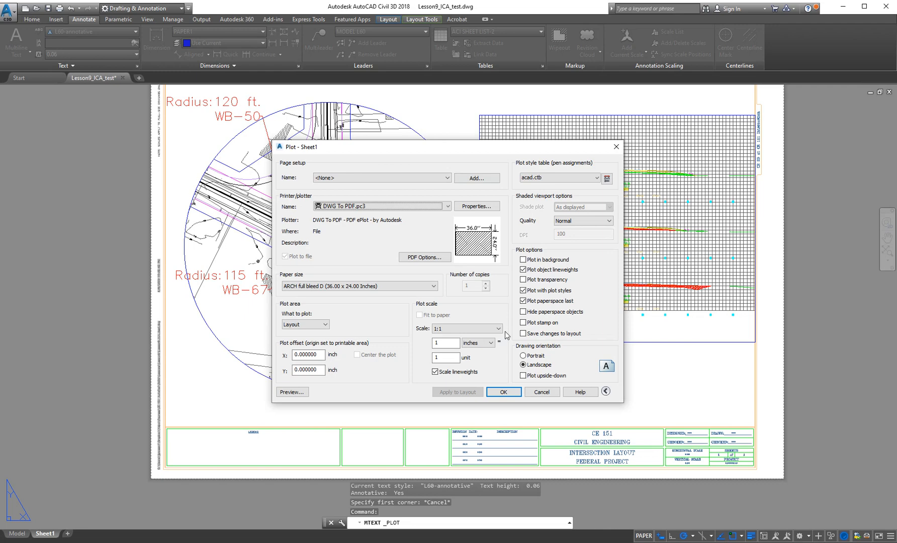
{"action": "left_click", "coordinate": [543, 391]}
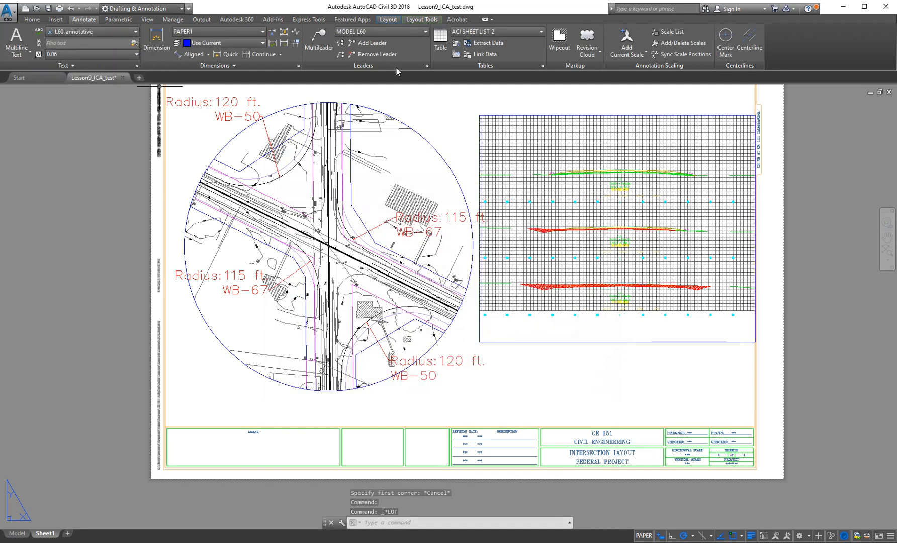
- Make TEXT the current layer for the sheet labels
{"action": "left_click", "coordinate": [30, 19]}
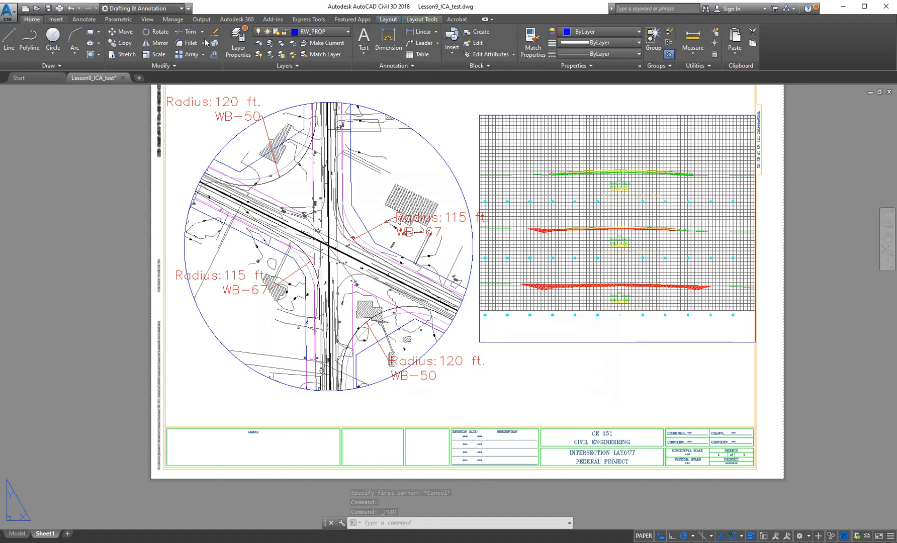
{"action": "left_click", "coordinate": [348, 32]}
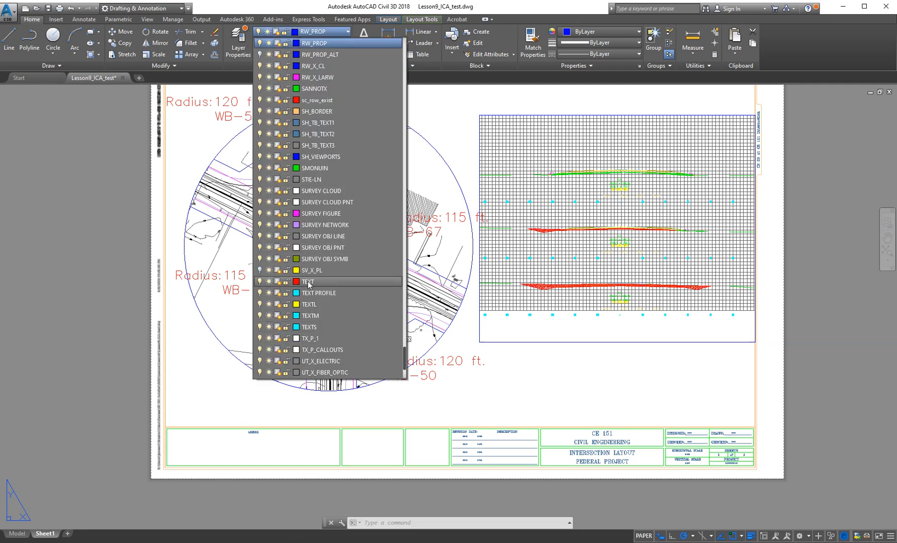
{"action": "left_click", "coordinate": [309, 283]}
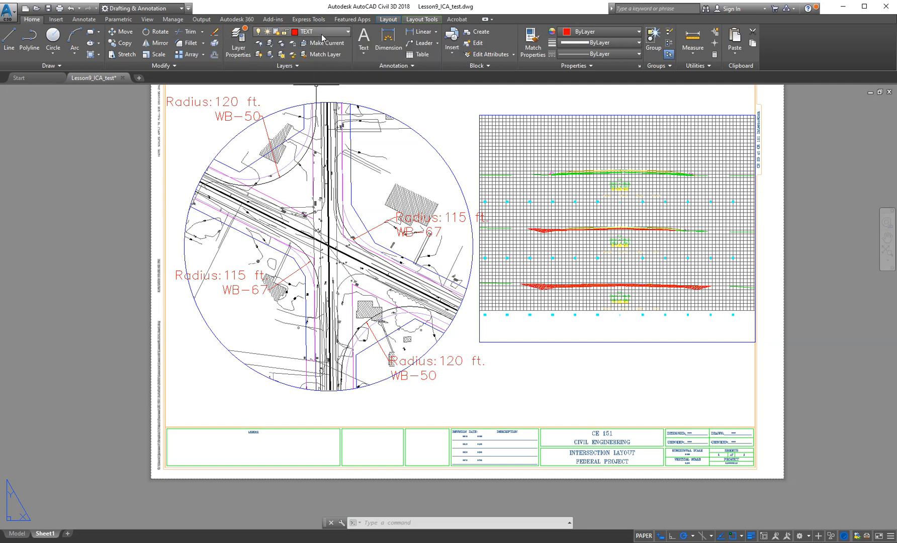
- Add the multiline text INTERSECTION beneath the circular plan viewport in paper space
{"action": "left_click", "coordinate": [83, 19]}
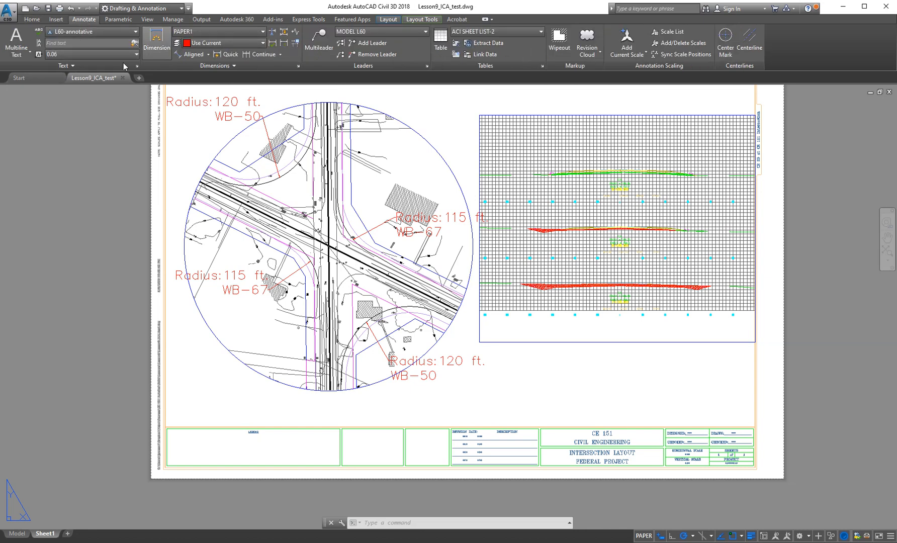
{"action": "left_click", "coordinate": [17, 40]}
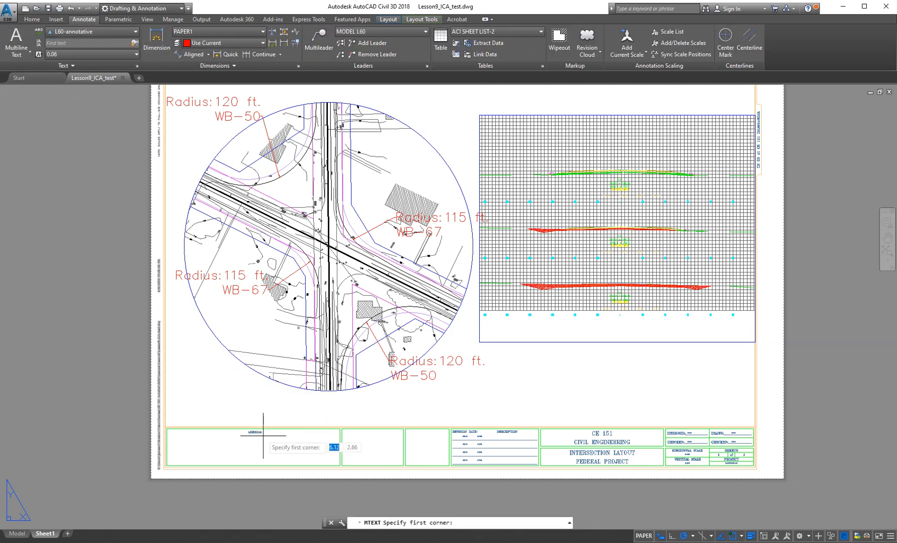
{"action": "left_click", "coordinate": [238, 388]}
{"action": "left_click", "coordinate": [426, 420]}
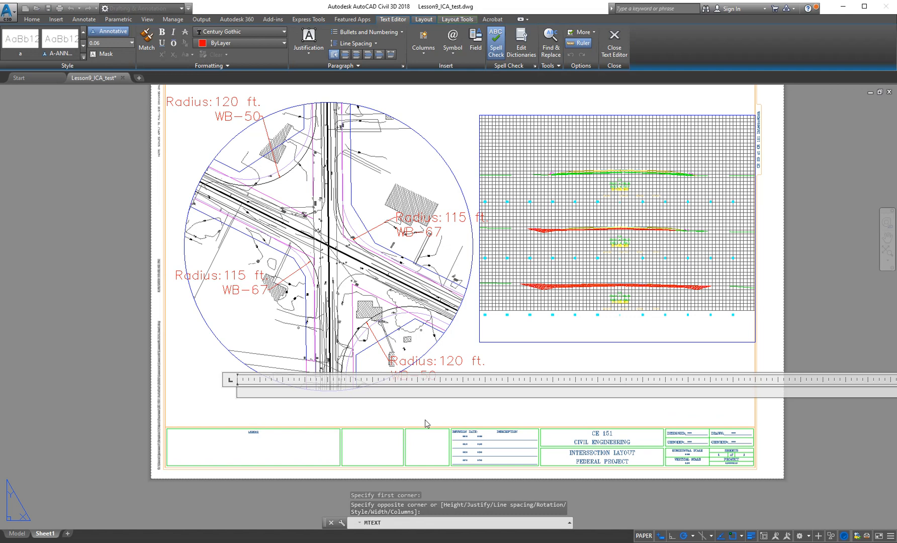
{"action": "type", "text": "INTERSECTION"}
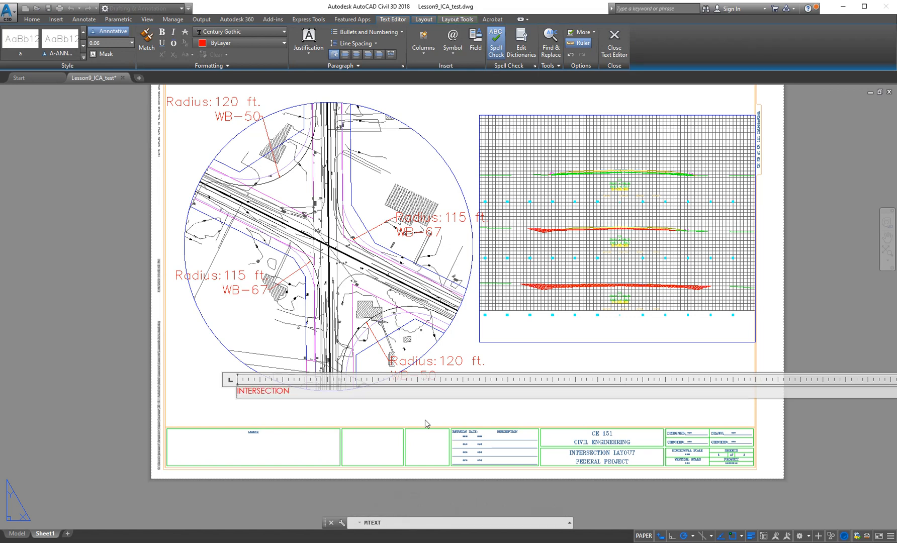
{"action": "left_click", "coordinate": [392, 418]}
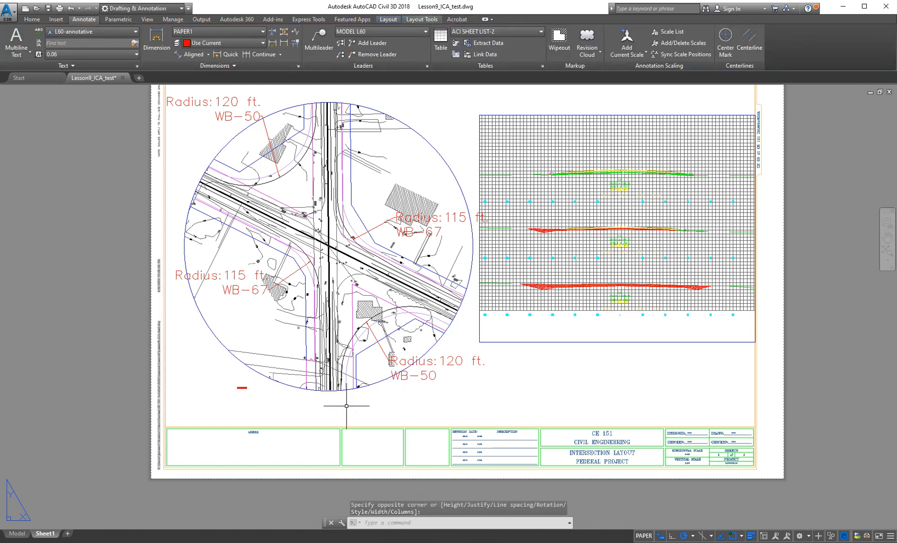
- Set the text height of the whole INTERSECTION title to 1
{"action": "double_click", "coordinate": [241, 387]}
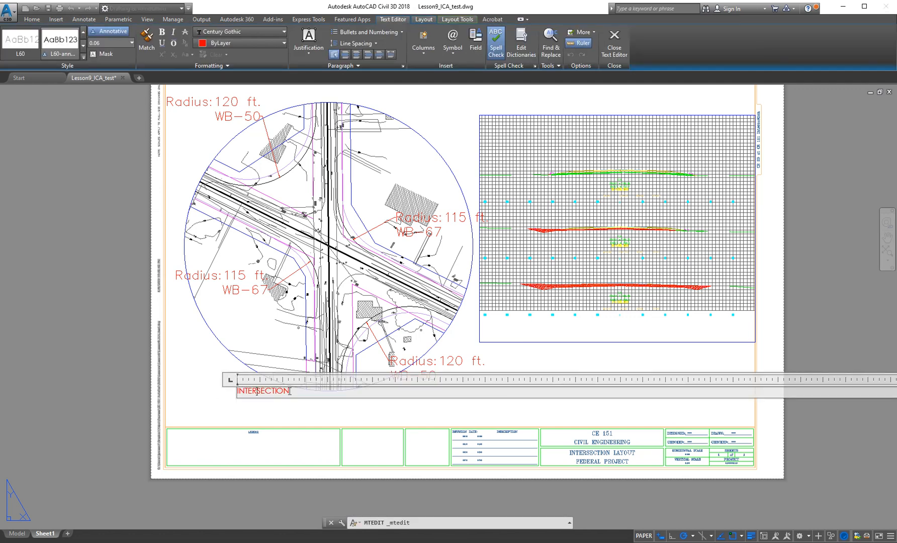
{"action": "left_click_drag", "start_coordinate": [290, 391], "coordinate": [237, 391]}
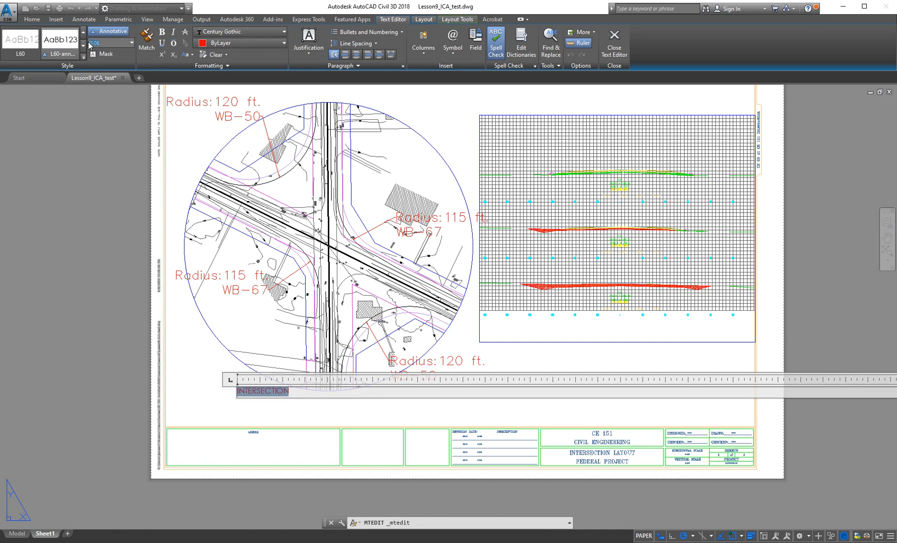
{"action": "type", "text": "1"}
{"action": "key", "text": "Return"}
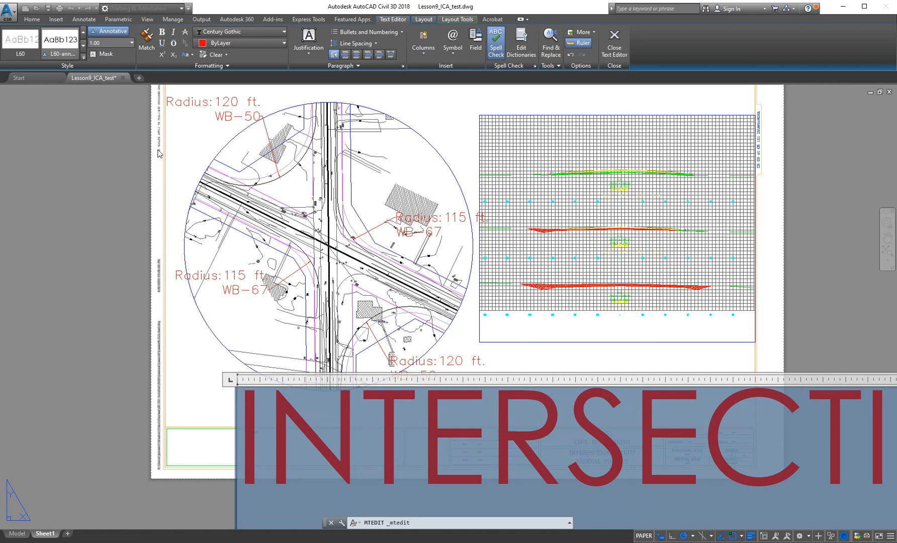
{"action": "left_click", "coordinate": [171, 316]}
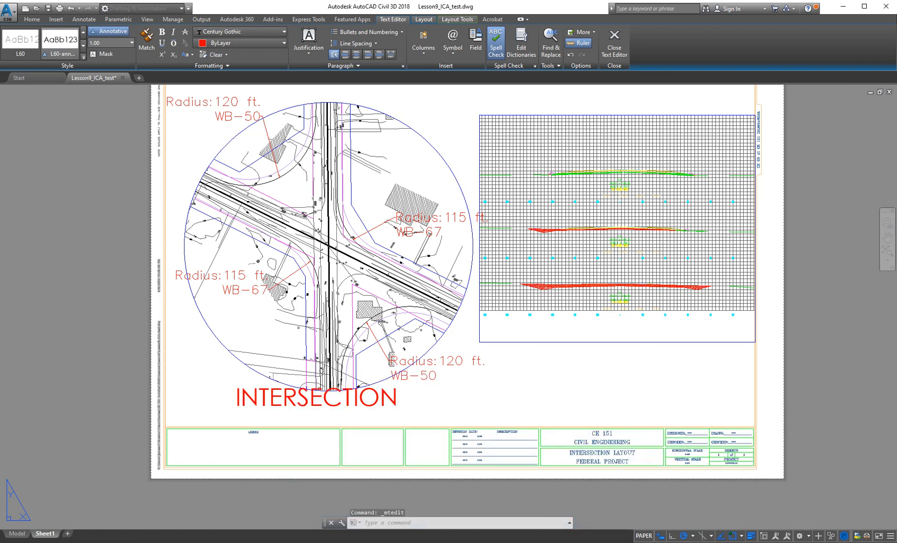
- Move the INTERSECTION title slightly down so it clears the edge of the circular viewport
{"action": "left_click", "coordinate": [337, 400]}
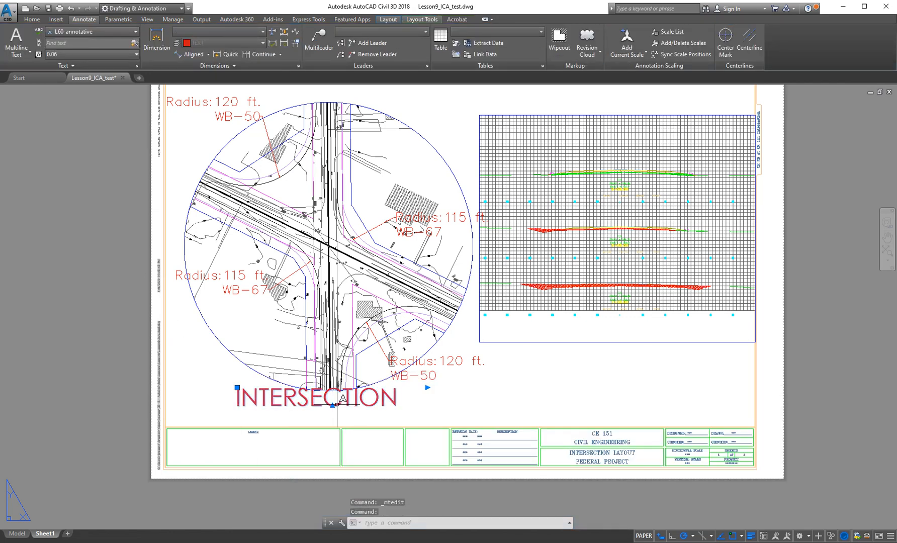
{"action": "left_click_drag", "start_coordinate": [338, 399], "coordinate": [345, 416]}
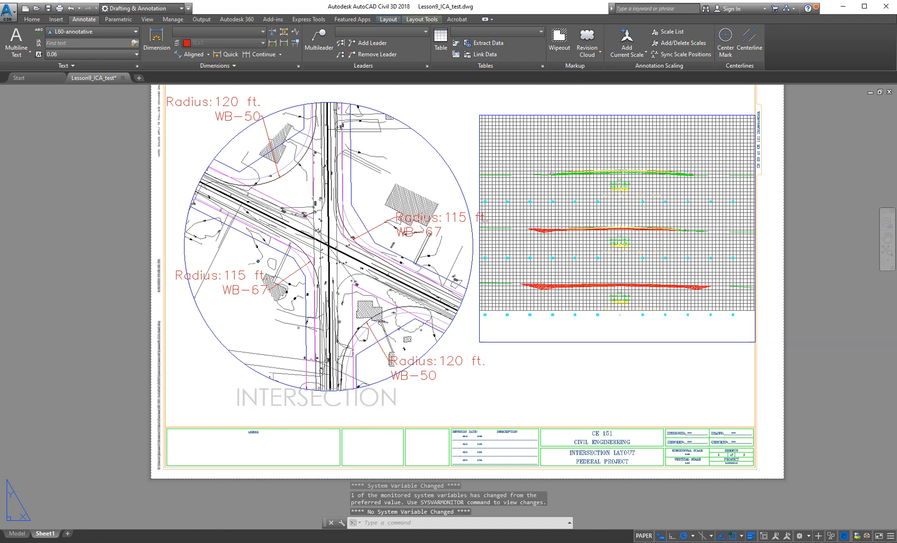
{"action": "key", "text": "Escape"}
{"action": "key", "text": "Escape"}
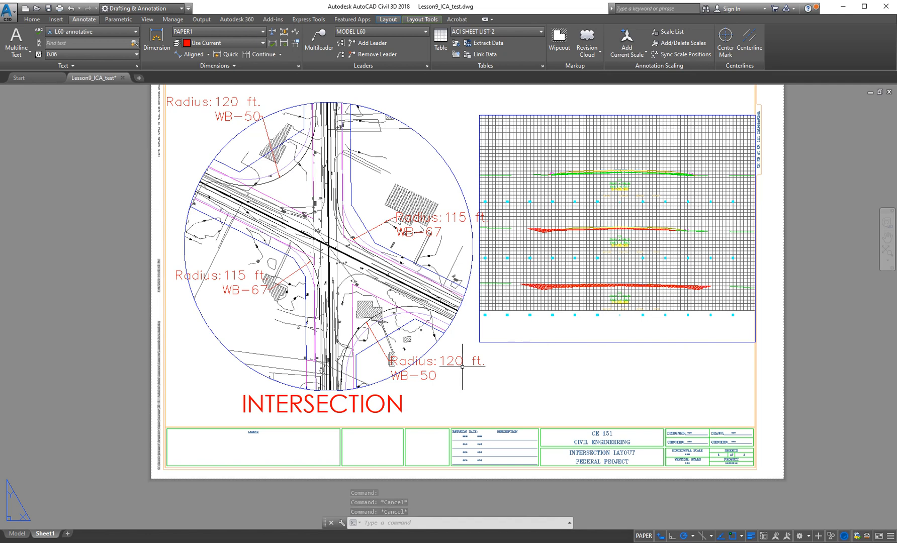
- Add a new layout to the drawing and open it
{"action": "scroll", "coordinate": [463, 367], "scroll_direction": "down", "scroll_amount": 2}
{"action": "middle_click_drag", "start_coordinate": [491, 369], "coordinate": [417, 356]}
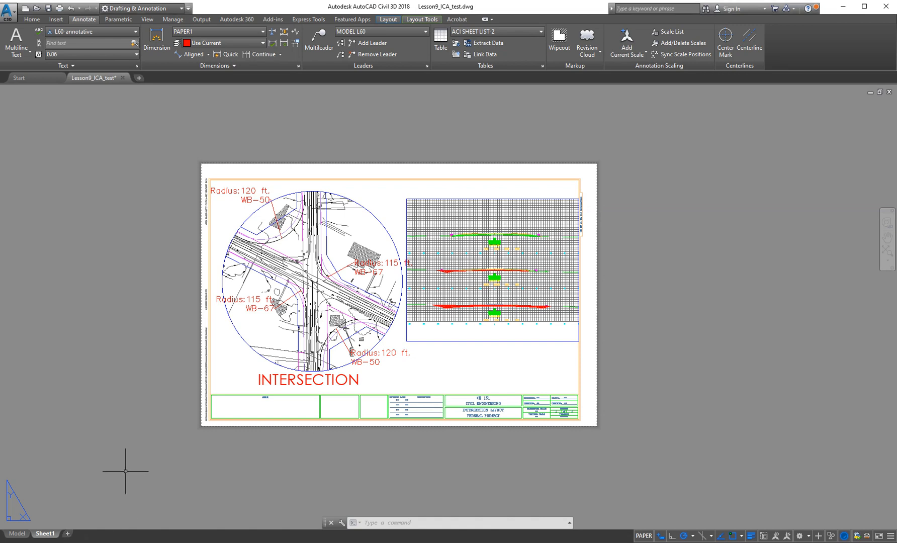
{"action": "left_click", "coordinate": [67, 533]}
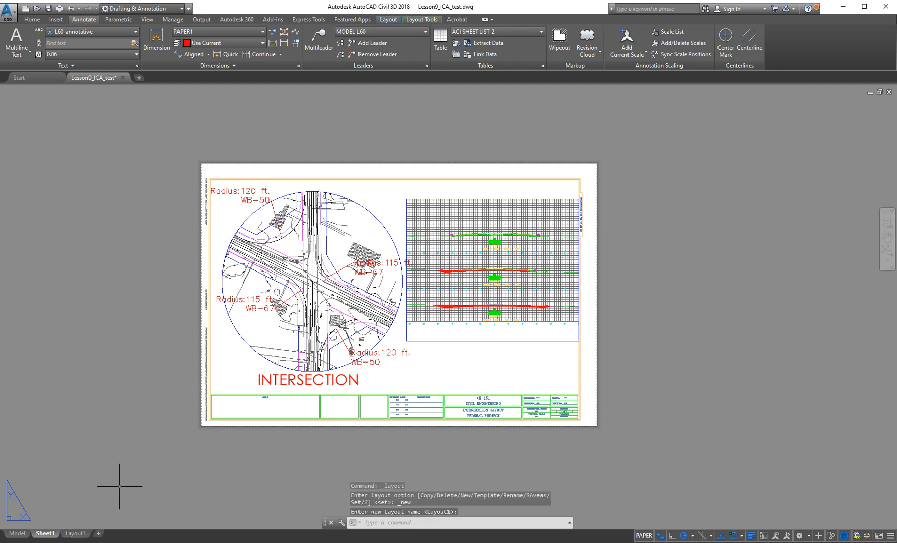
{"action": "left_click", "coordinate": [76, 533]}
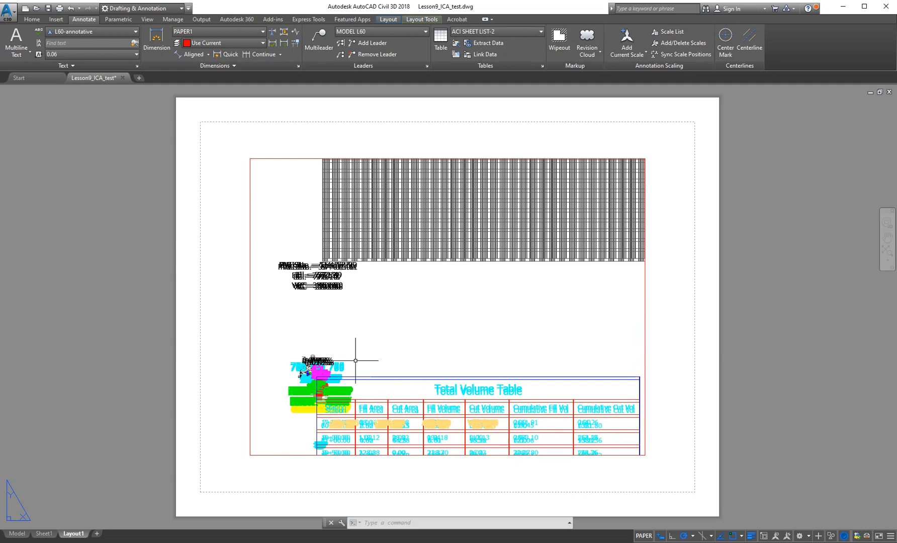
{"action": "middle_click_drag", "start_coordinate": [355, 357], "coordinate": [445, 305]}
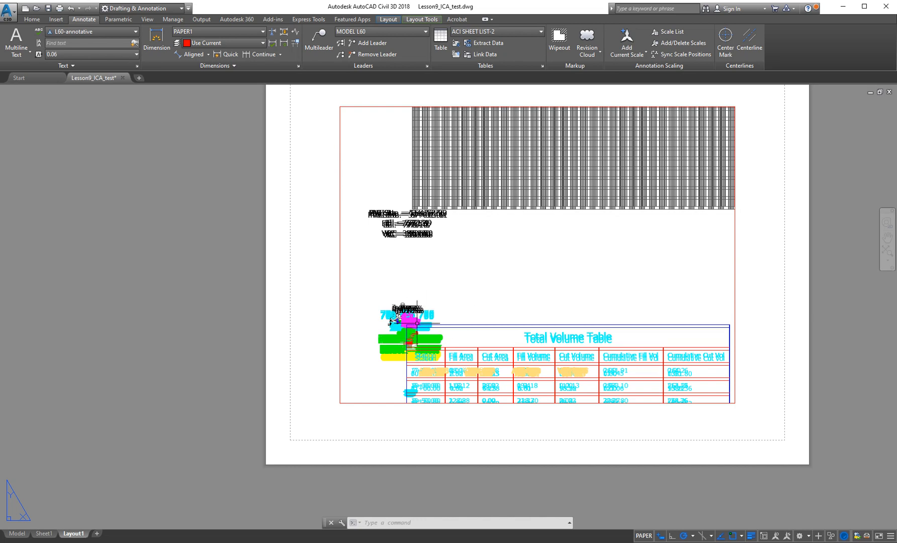
{"action": "key", "text": "Escape"}
{"action": "key", "text": "Escape"}
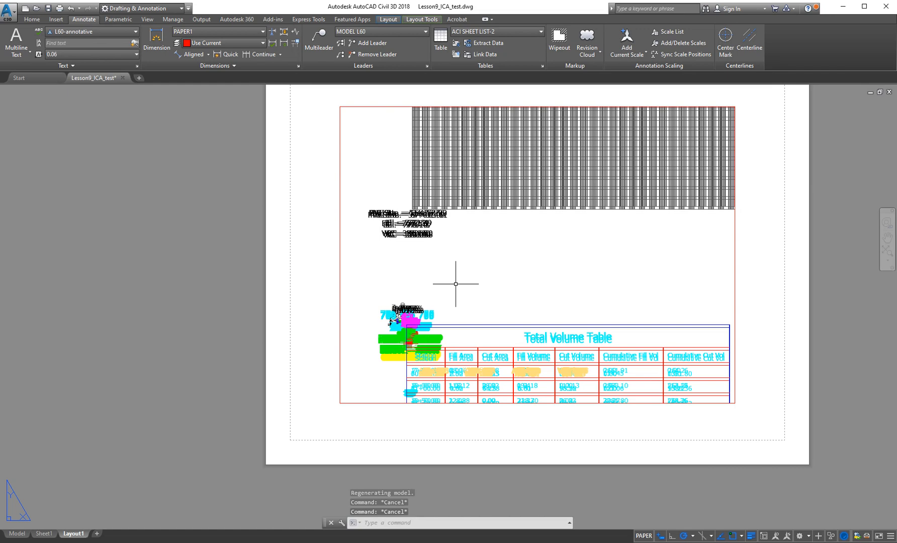
- Fit the sheet in view, activate the new layout's viewport and zoom it to the model extents
{"action": "type", "text": "z"}
{"action": "key", "text": "Return"}
{"action": "type", "text": "e"}
{"action": "key", "text": "Return"}
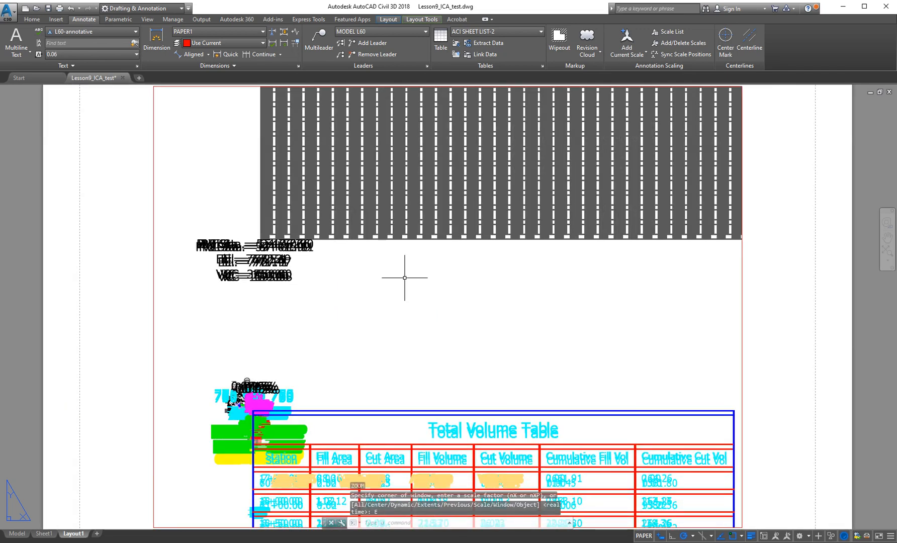
{"action": "scroll", "coordinate": [383, 295], "scroll_direction": "down", "scroll_amount": 2}
{"action": "double_click", "coordinate": [397, 317]}
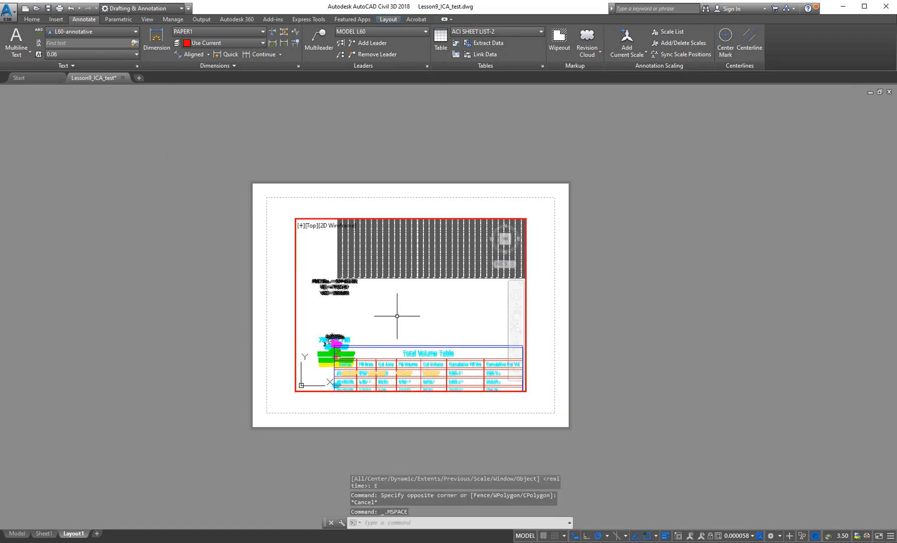
{"action": "key", "text": "Return"}
{"action": "type", "text": "e"}
{"action": "key", "text": "Return"}
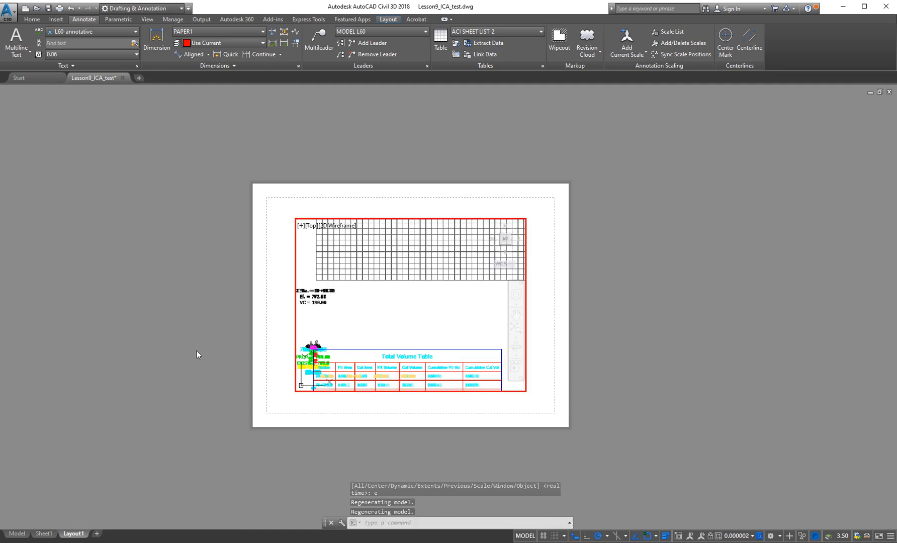
- Enlarge the roadway plan inside the viewport and regenerate the drawing so the annotation resizes to the view
{"action": "middle_click_drag", "start_coordinate": [303, 346], "coordinate": [395, 307]}
{"action": "scroll", "coordinate": [396, 308], "scroll_direction": "up", "scroll_amount": 5}
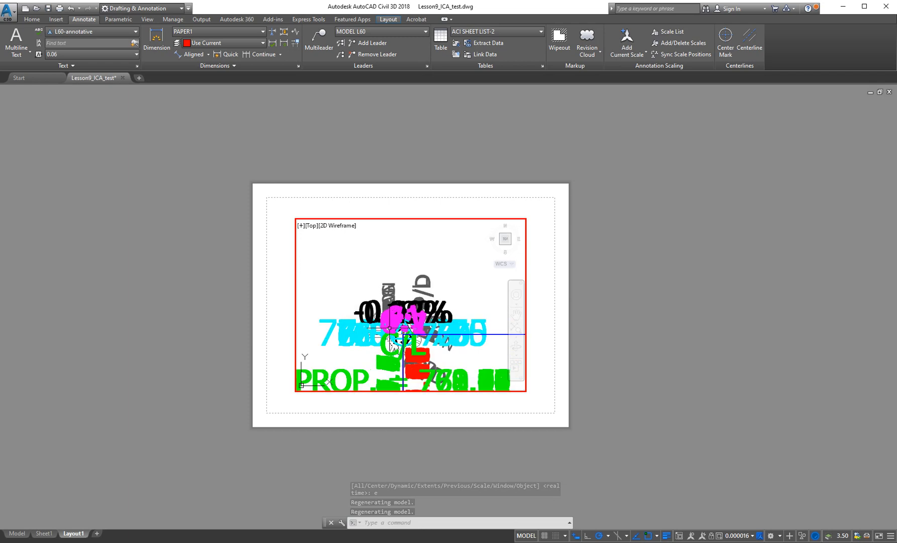
{"action": "scroll", "coordinate": [404, 334], "scroll_direction": "up", "scroll_amount": 2}
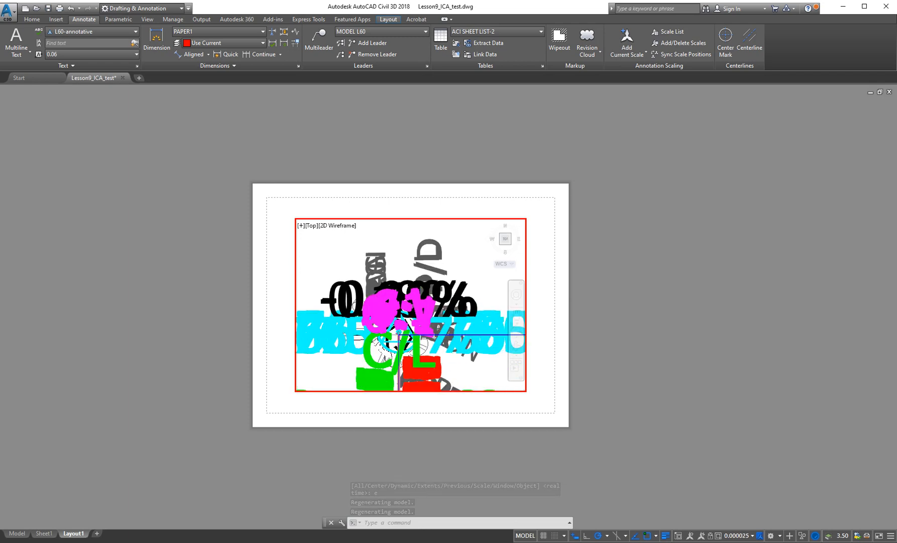
{"action": "scroll", "coordinate": [399, 334], "scroll_direction": "up", "scroll_amount": 2}
{"action": "scroll", "coordinate": [369, 345], "scroll_direction": "up", "scroll_amount": 3}
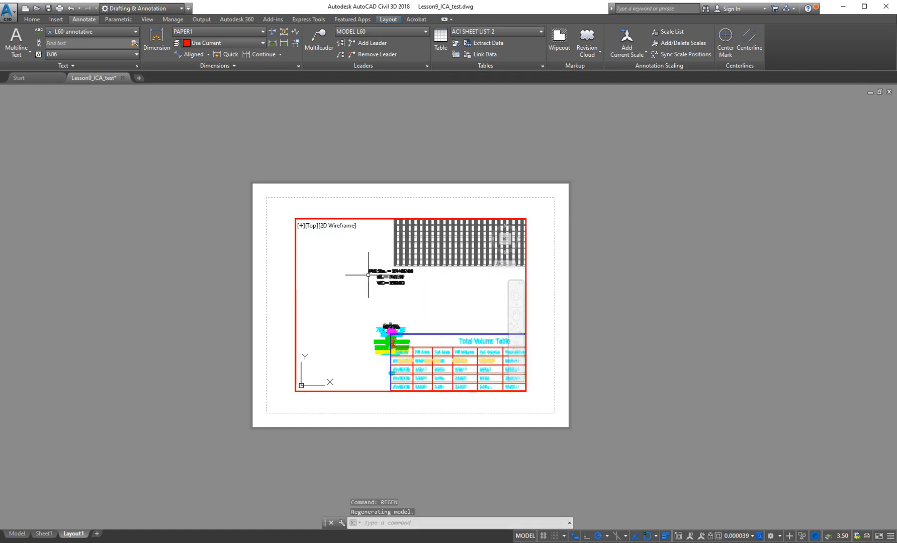
{"action": "scroll", "coordinate": [378, 343], "scroll_direction": "up", "scroll_amount": 3}
{"action": "scroll", "coordinate": [379, 326], "scroll_direction": "up", "scroll_amount": 3}
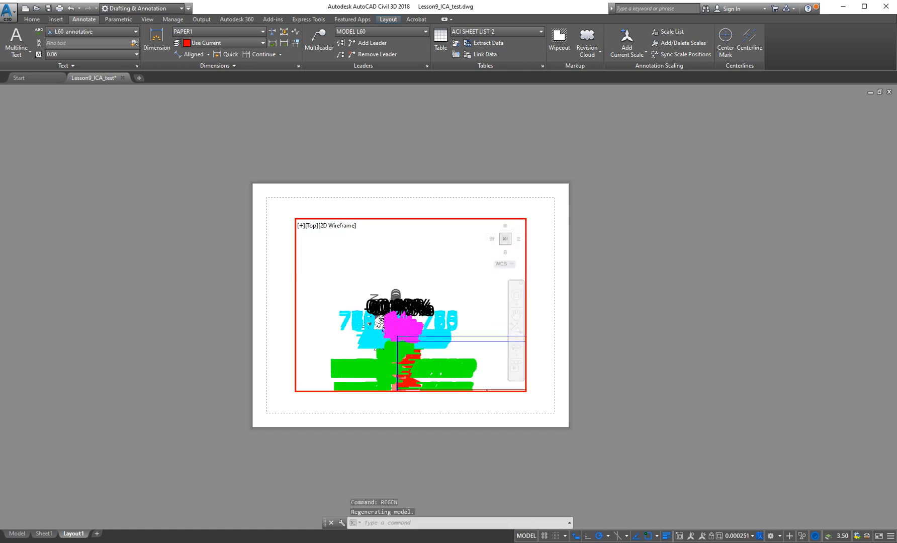
{"action": "key", "text": "Return"}
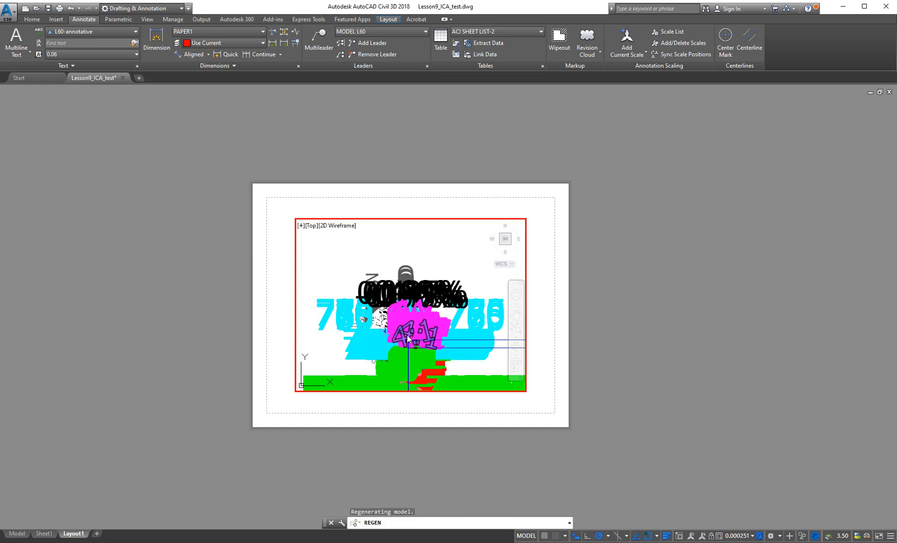
{"action": "scroll", "coordinate": [382, 328], "scroll_direction": "up", "scroll_amount": 1}
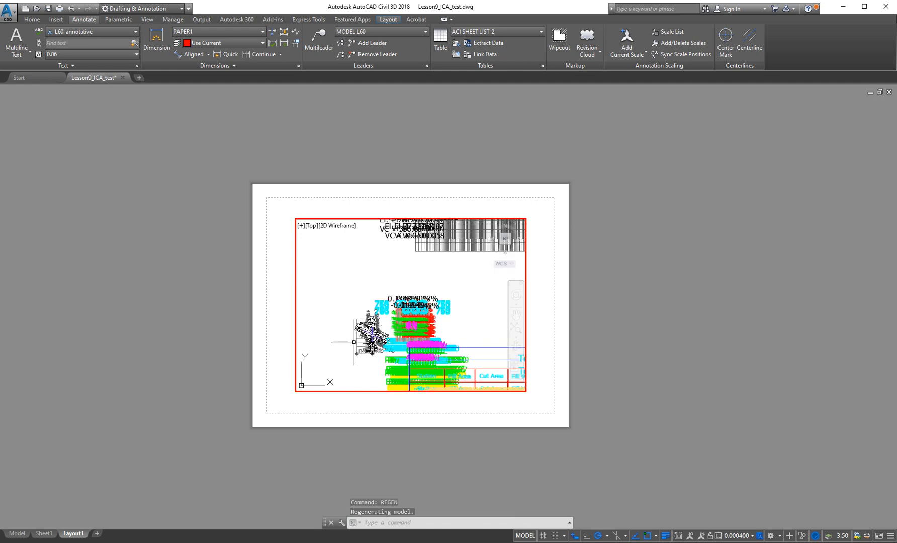
{"action": "scroll", "coordinate": [377, 329], "scroll_direction": "up", "scroll_amount": 1}
{"action": "scroll", "coordinate": [379, 329], "scroll_direction": "up", "scroll_amount": 1}
{"action": "scroll", "coordinate": [378, 329], "scroll_direction": "up", "scroll_amount": 1}
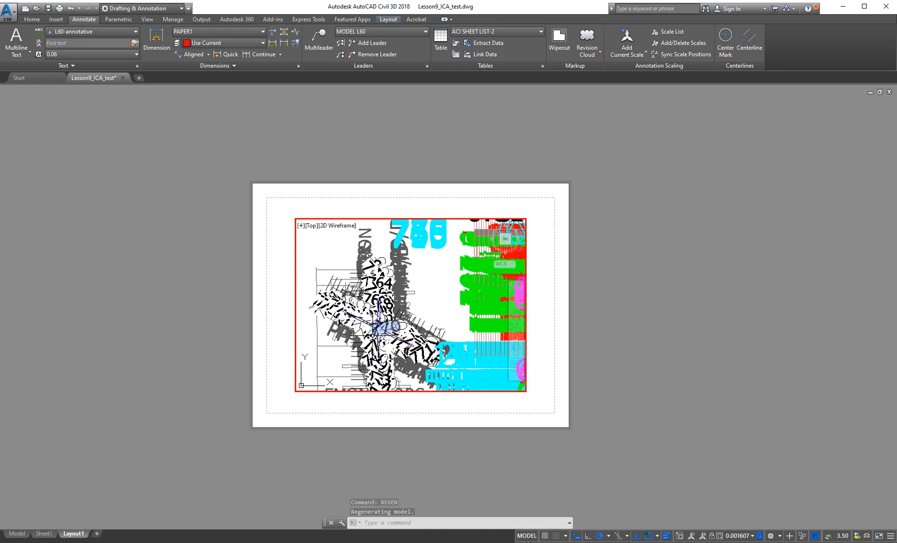
{"action": "scroll", "coordinate": [378, 330], "scroll_direction": "up", "scroll_amount": 1}
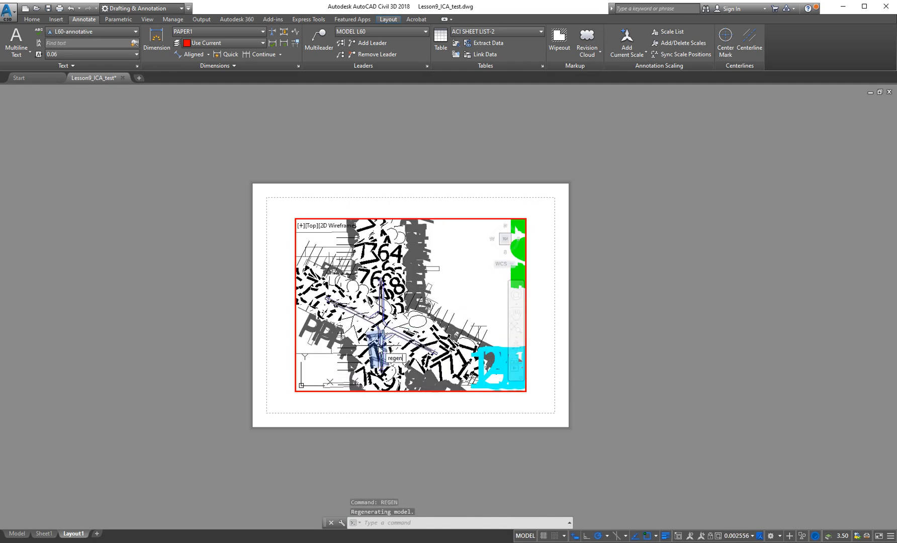
{"action": "type", "text": "REGEN"}
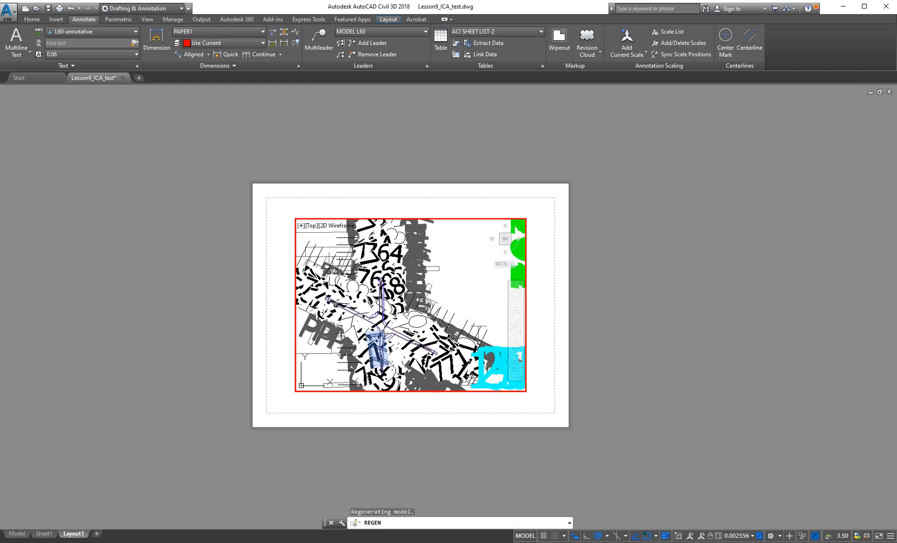
{"action": "key", "text": "Return"}
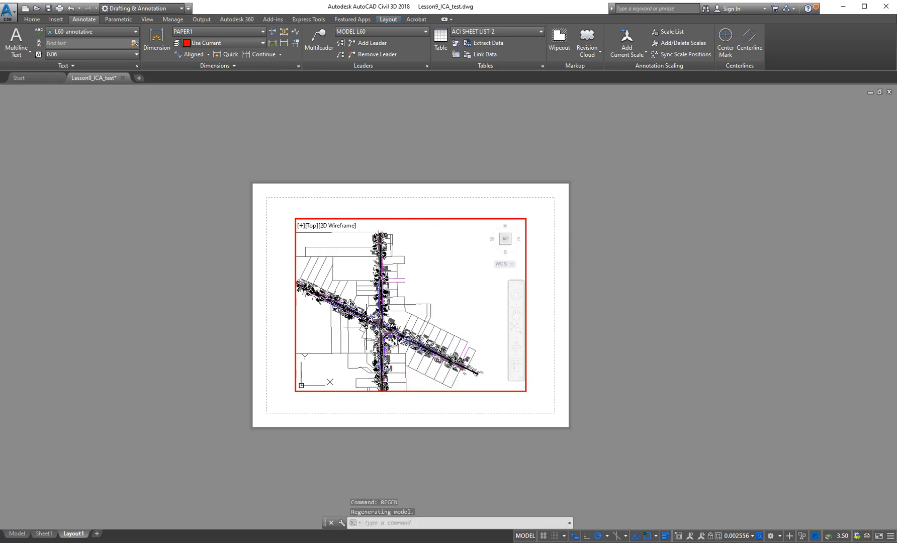
- Centre the road intersection in the viewport, regenerate its annotation and return to paper space
{"action": "scroll", "coordinate": [380, 327], "scroll_direction": "up", "scroll_amount": 2}
{"action": "scroll", "coordinate": [381, 328], "scroll_direction": "up", "scroll_amount": 2}
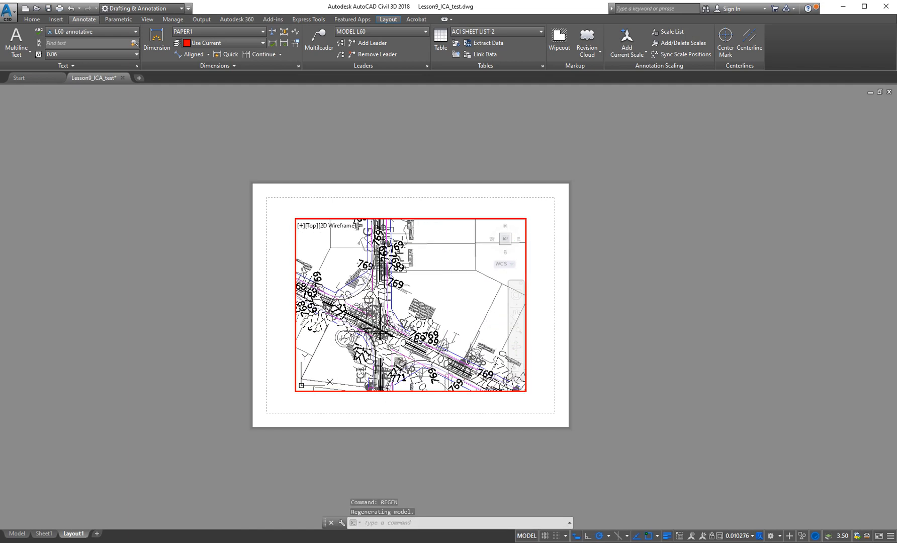
{"action": "scroll", "coordinate": [381, 327], "scroll_direction": "up", "scroll_amount": 2}
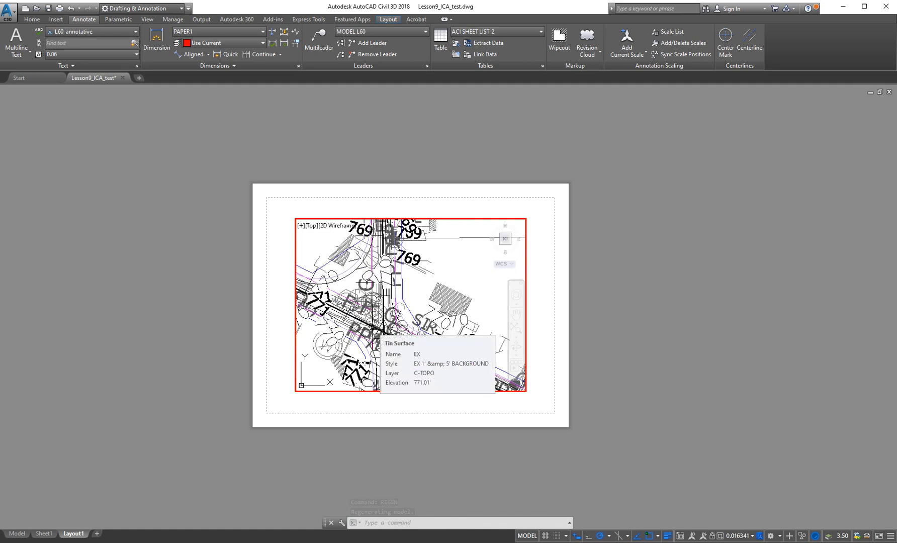
{"action": "type", "text": "rege"}
{"action": "key", "text": "Return"}
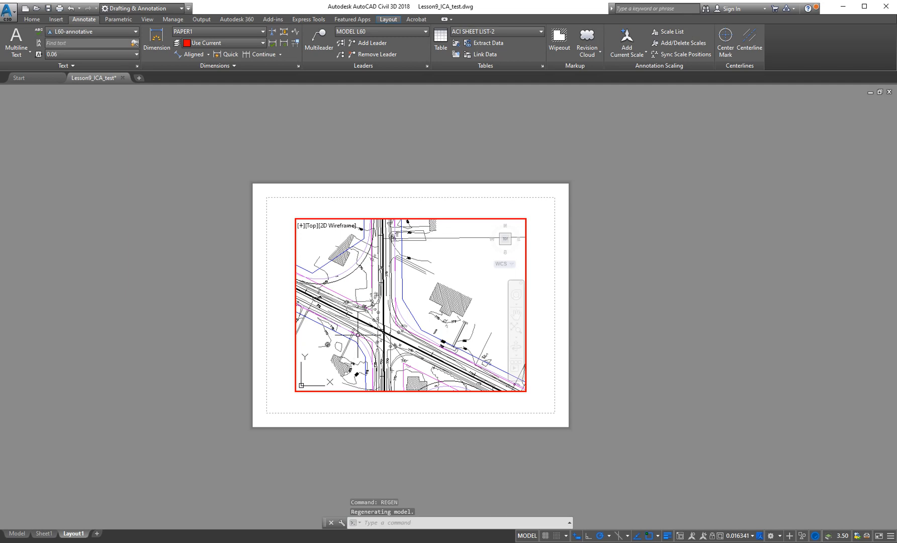
{"action": "middle_click_drag", "start_coordinate": [384, 331], "coordinate": [411, 306]}
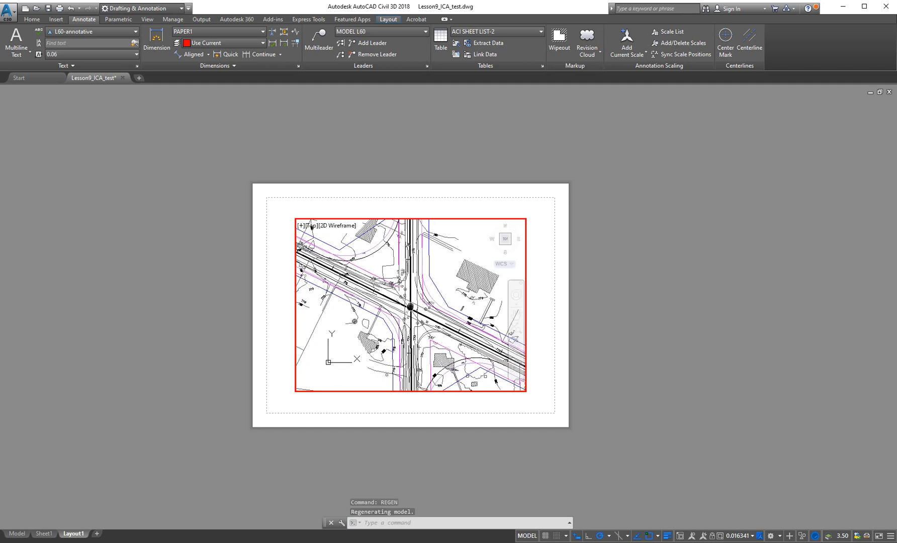
{"action": "scroll", "coordinate": [410, 306], "scroll_direction": "down", "scroll_amount": 2}
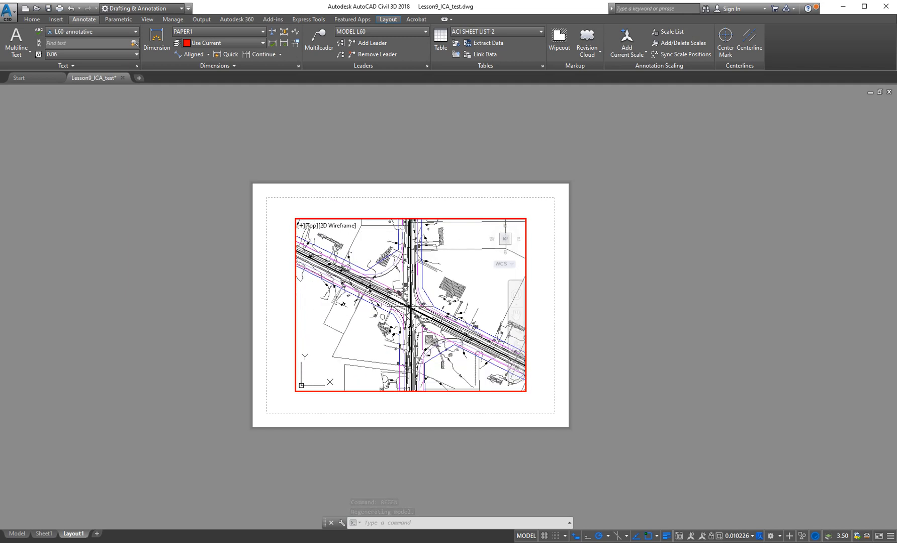
{"action": "scroll", "coordinate": [410, 308], "scroll_direction": "down", "scroll_amount": 2}
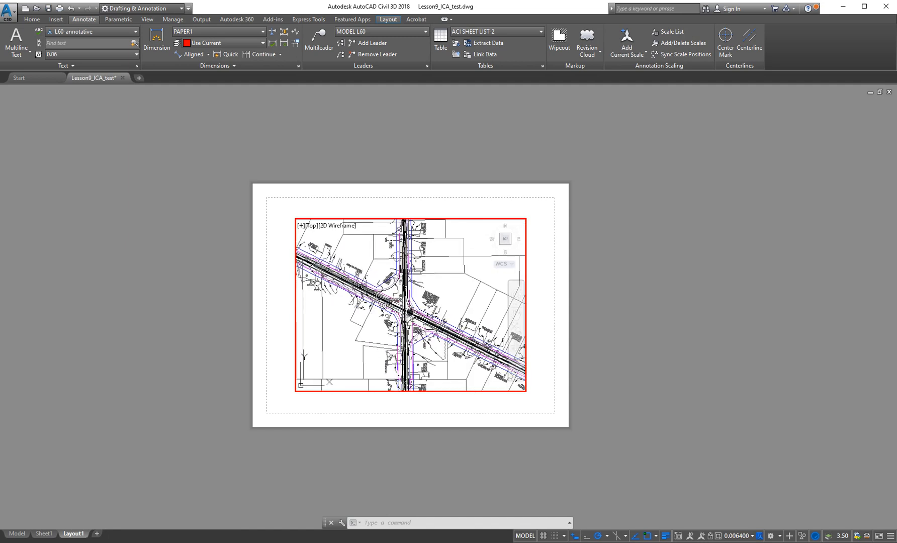
{"action": "scroll", "coordinate": [408, 309], "scroll_direction": "up", "scroll_amount": 2}
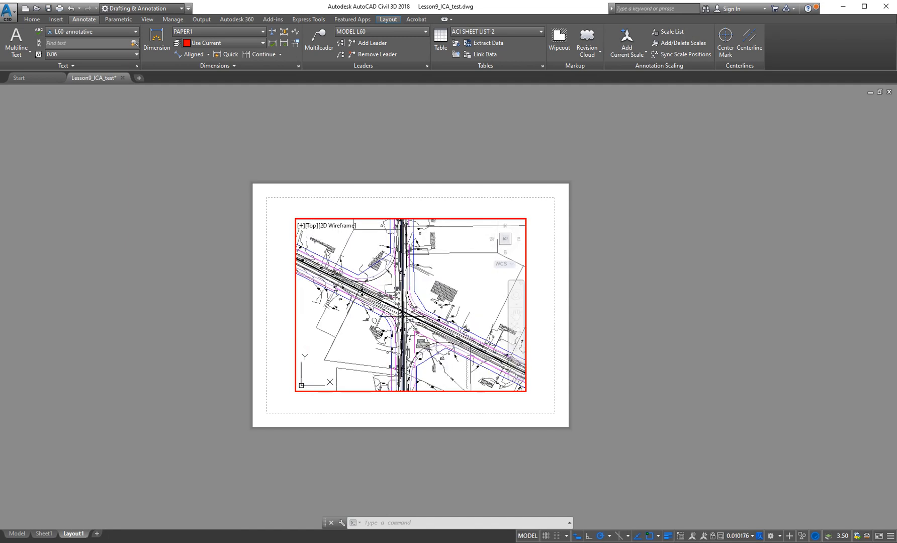
{"action": "middle_click_drag", "start_coordinate": [402, 317], "coordinate": [402, 313]}
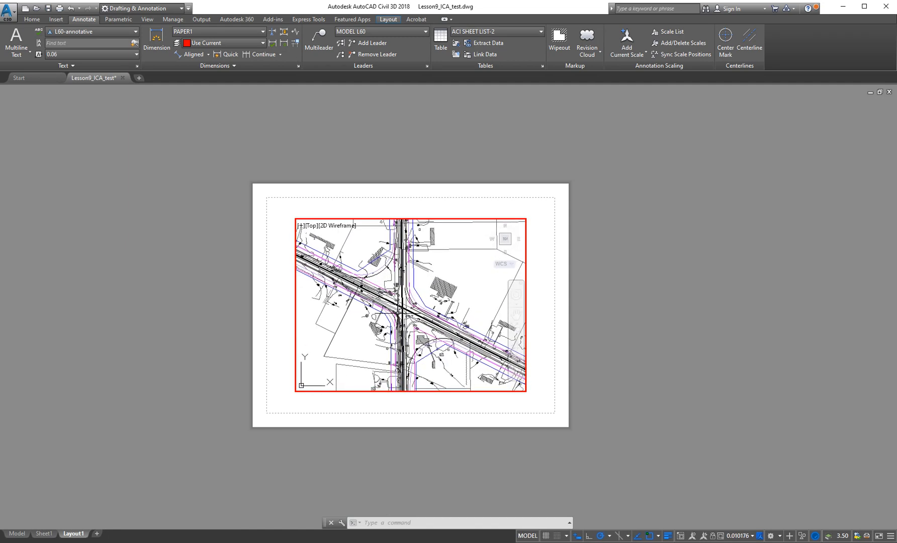
{"action": "key", "text": "Return"}
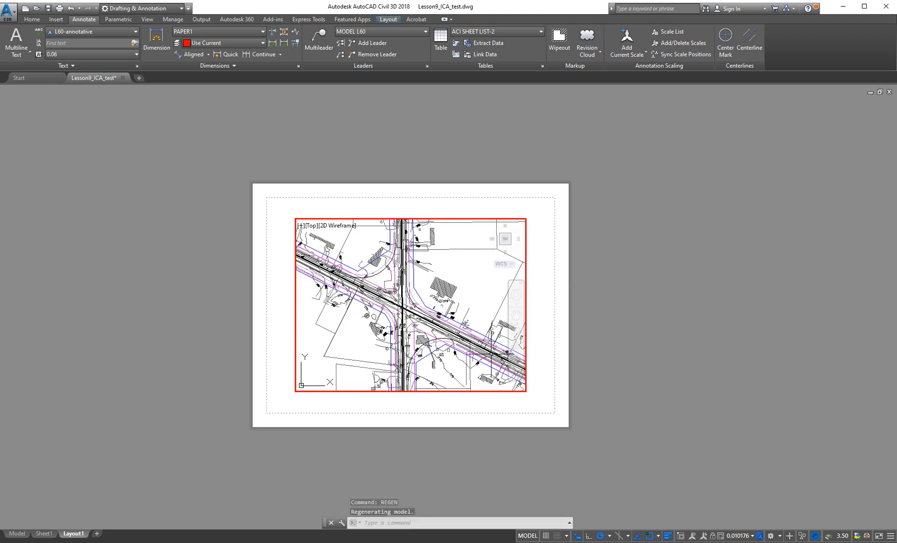
{"action": "double_click", "coordinate": [537, 339]}
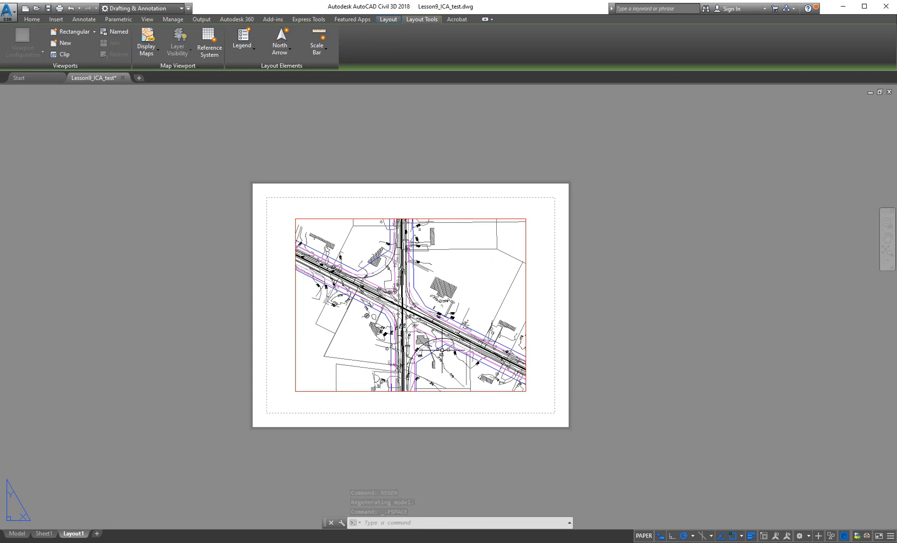
- Set the plan viewport's scale to 1" = 100' and return to paper space
{"action": "double_click", "coordinate": [459, 373]}
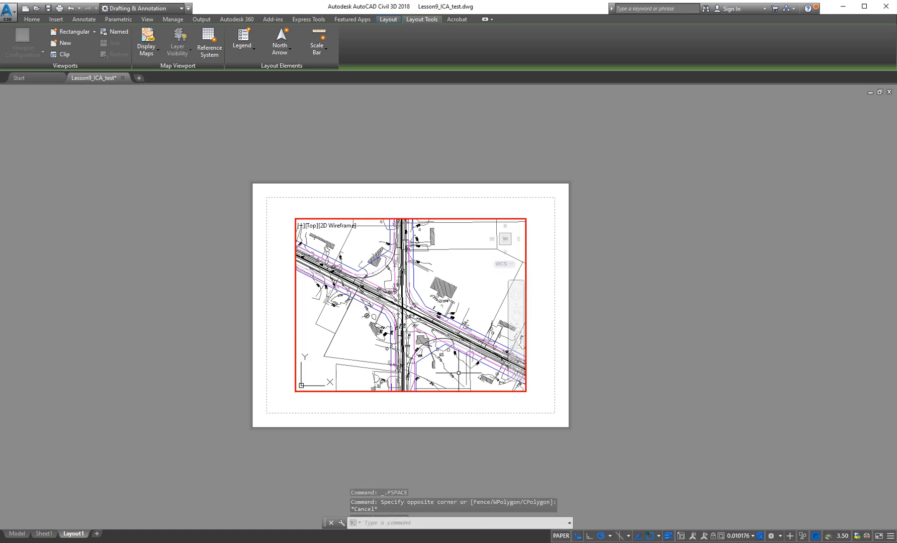
{"action": "left_click", "coordinate": [750, 536]}
{"action": "left_click", "coordinate": [742, 425]}
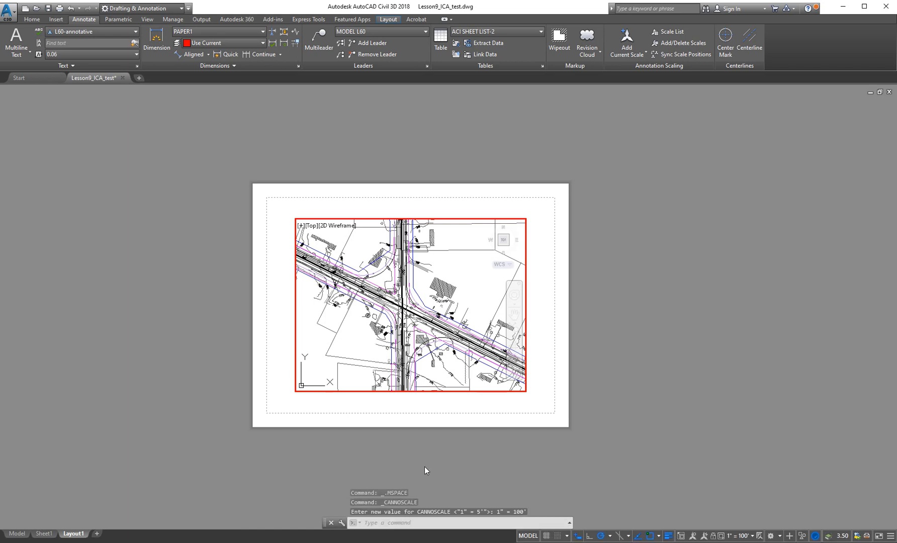
{"action": "double_click", "coordinate": [548, 387]}
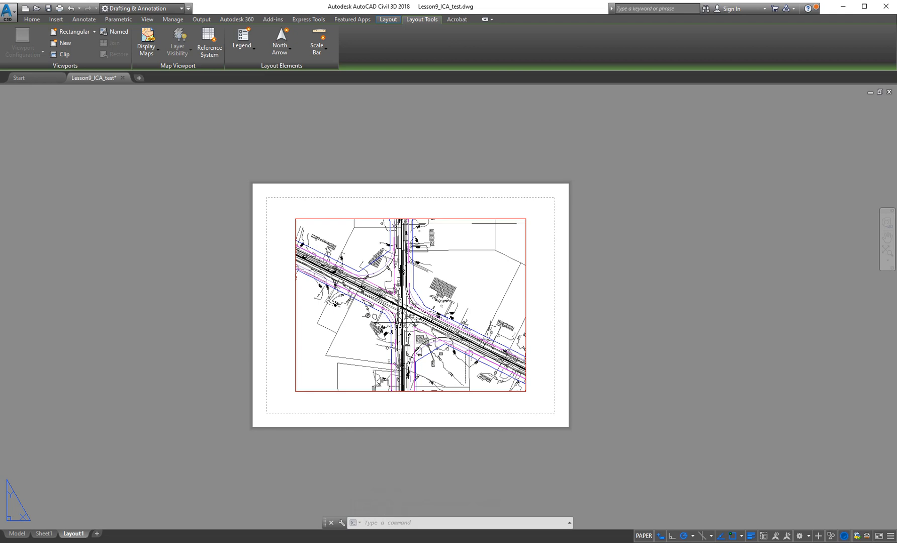
- Enlarge the road intersection inside the viewport to a scale of about 0.025, with the surrounding shoulder arcs in frame
{"action": "double_click", "coordinate": [412, 324]}
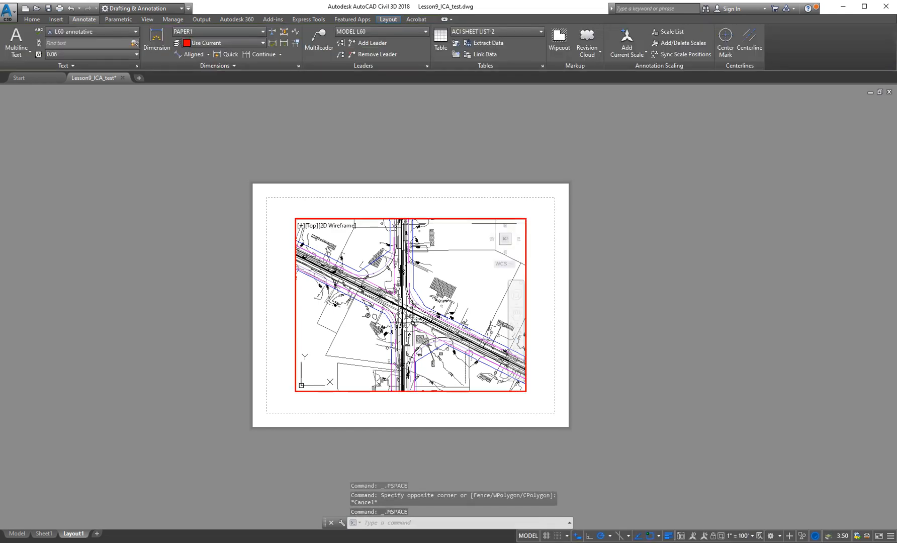
{"action": "scroll", "coordinate": [405, 311], "scroll_direction": "up", "scroll_amount": 5}
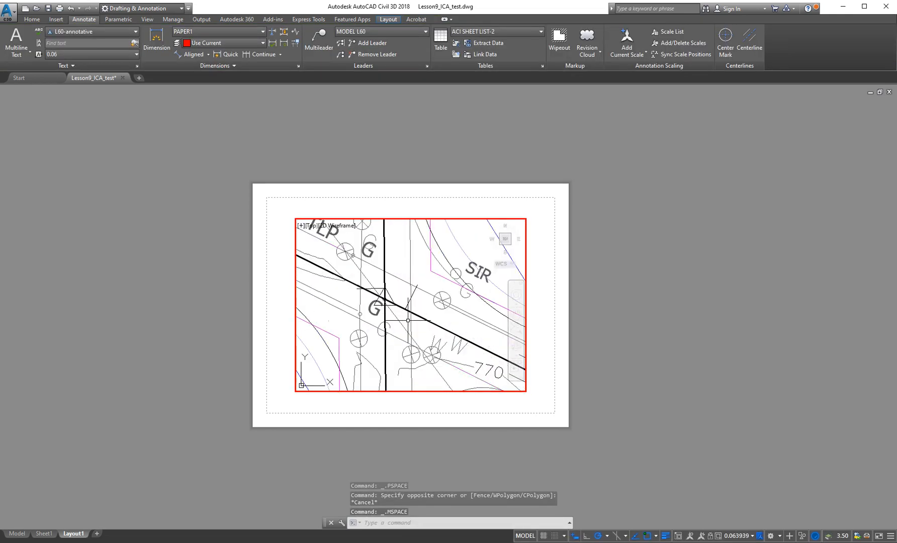
{"action": "middle_click_drag", "start_coordinate": [435, 310], "coordinate": [422, 328]}
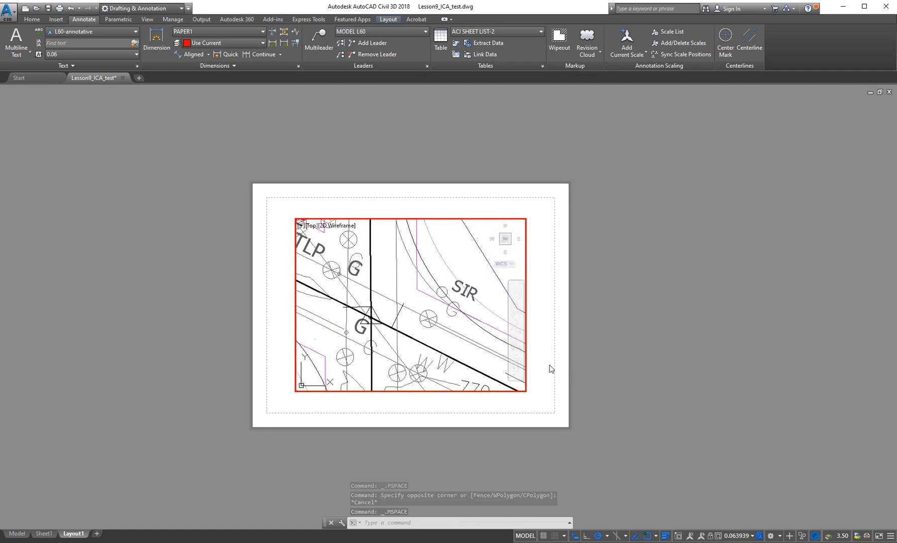
{"action": "double_click", "coordinate": [551, 368]}
{"action": "scroll", "coordinate": [545, 361], "scroll_direction": "up", "scroll_amount": 2}
{"action": "middle_click_drag", "start_coordinate": [540, 362], "coordinate": [579, 376]}
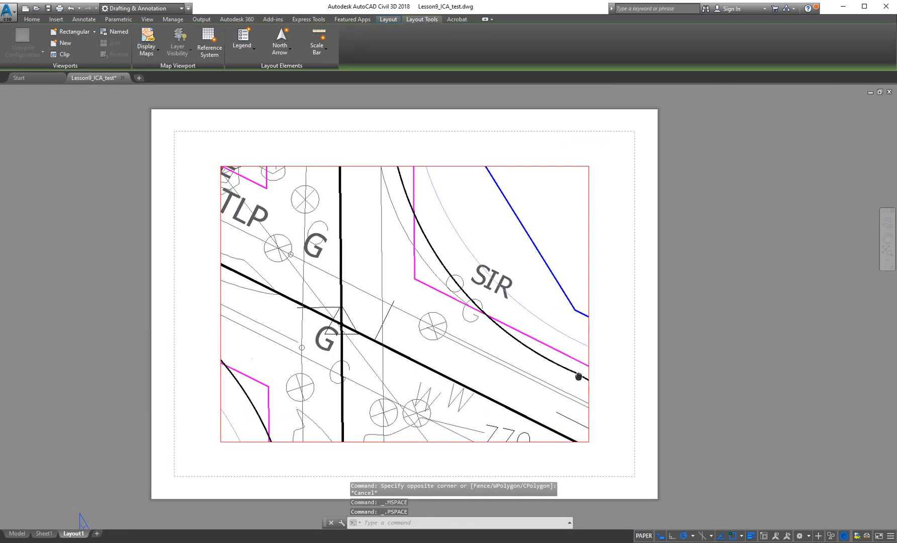
{"action": "double_click", "coordinate": [431, 352]}
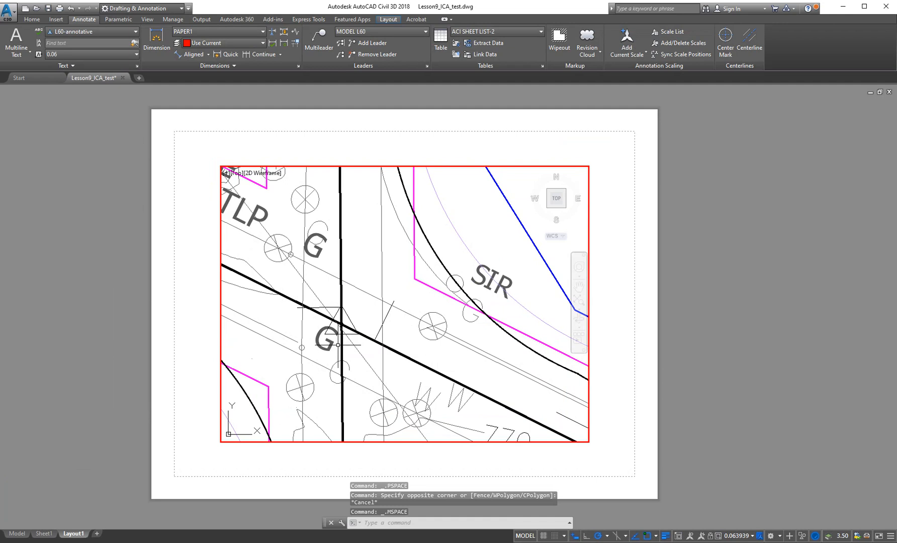
{"action": "scroll", "coordinate": [338, 345], "scroll_direction": "down", "scroll_amount": 4}
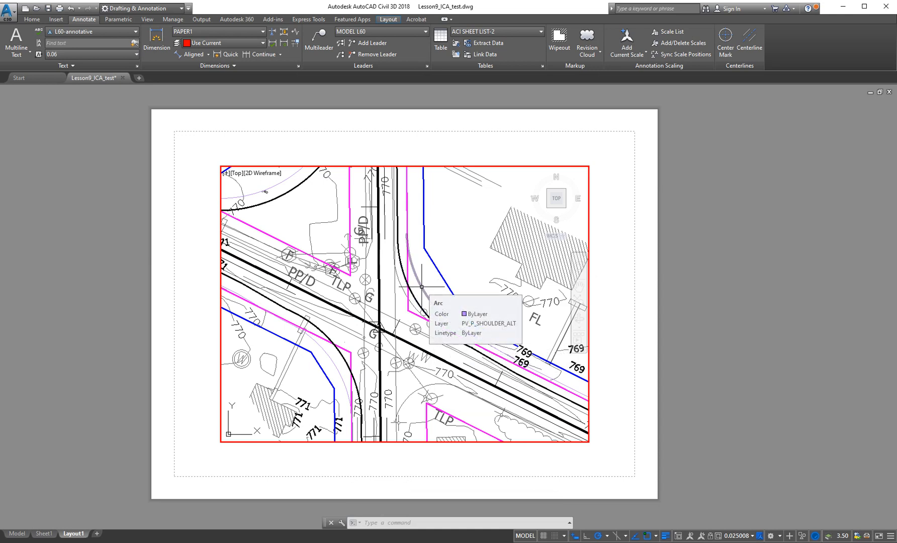
{"action": "left_click_drag", "start_coordinate": [411, 328], "coordinate": [395, 334]}
{"action": "key", "text": "Escape"}
{"action": "key", "text": "Escape"}
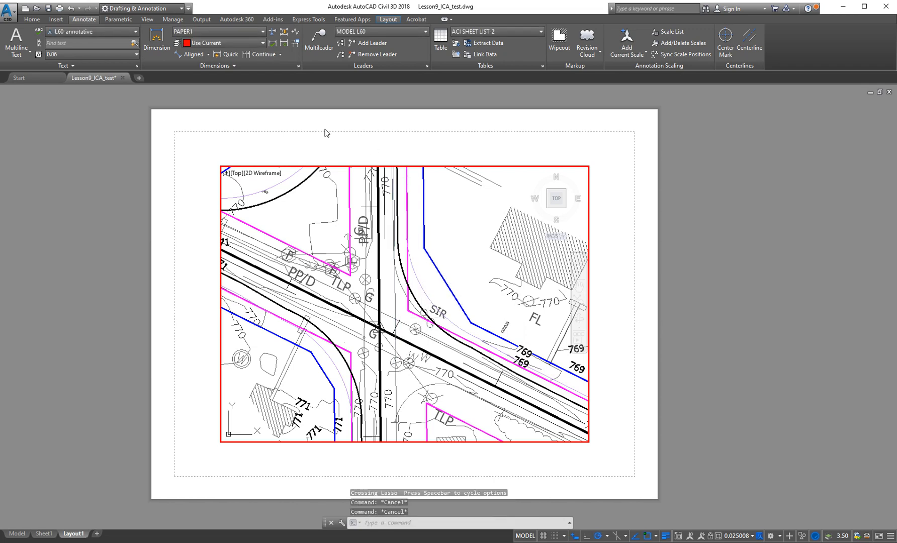
- Freeze the UT_X_GAS, EX1 SYMB MISC, C-TOPO, EX1 SYMB ABOVE and EX1 SYMB RDMISC layers in the viewport by picking their objects
{"action": "left_click", "coordinate": [32, 19]}
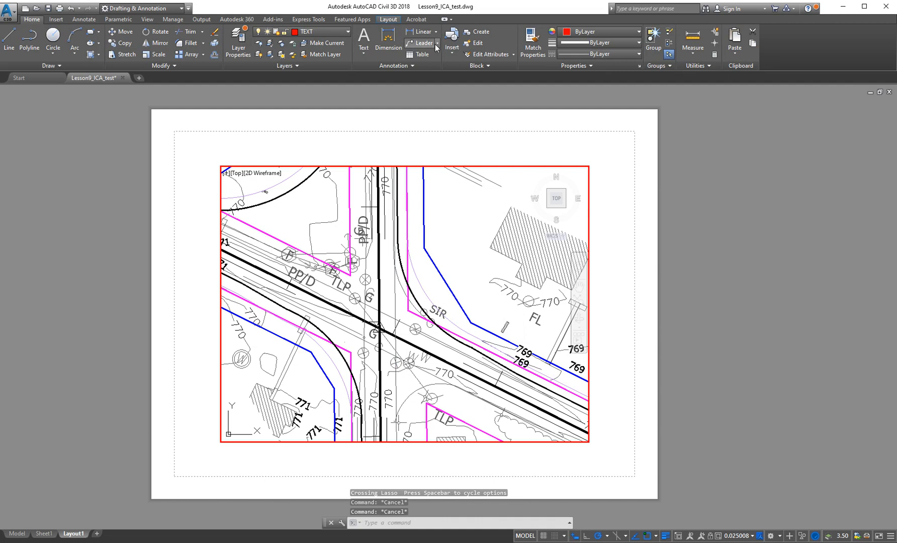
{"action": "left_click", "coordinate": [281, 43]}
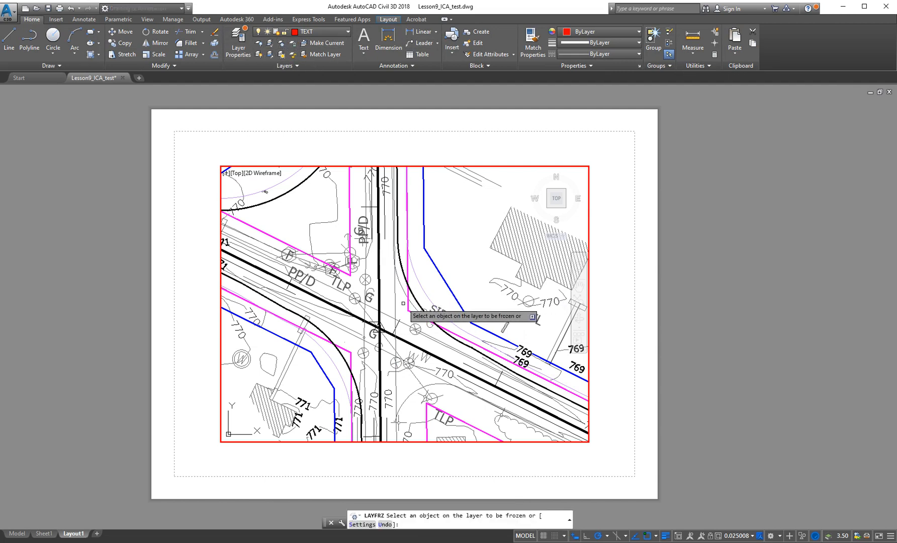
{"action": "left_click", "coordinate": [389, 317]}
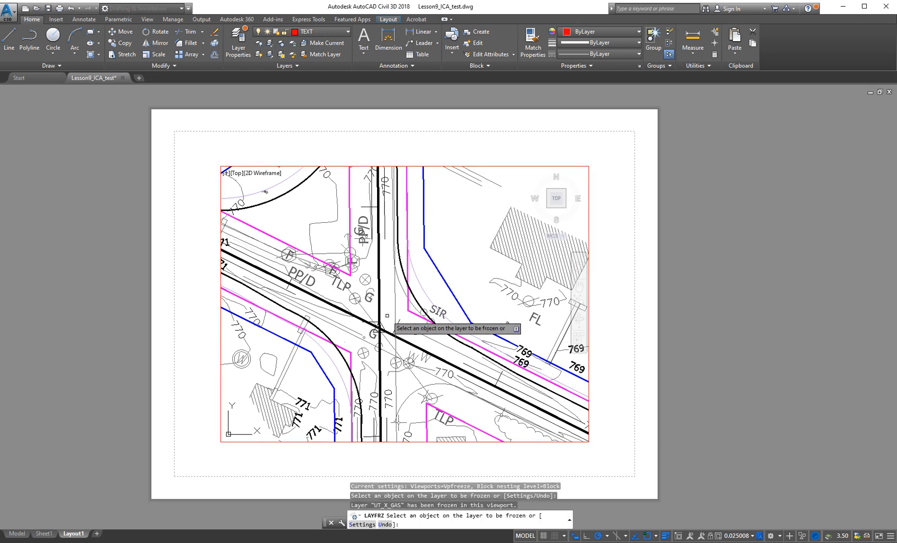
{"action": "left_click", "coordinate": [359, 237]}
{"action": "left_click", "coordinate": [364, 258]}
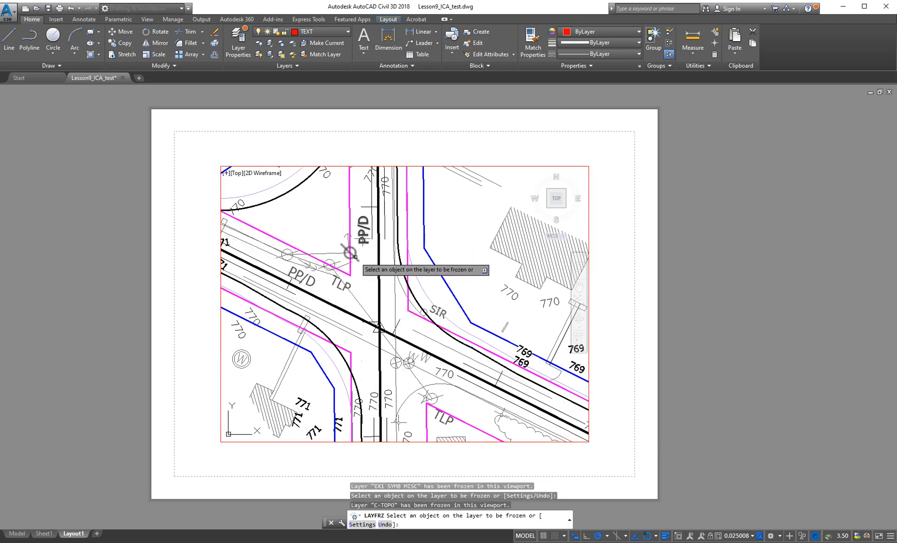
{"action": "left_click", "coordinate": [363, 263]}
{"action": "left_click", "coordinate": [340, 277]}
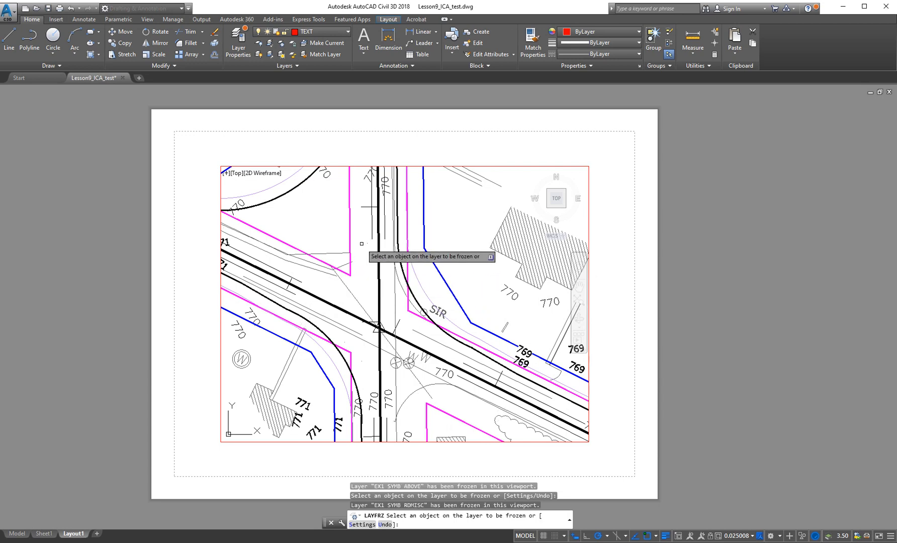
- Freeze layer 0 and the building outline, building hatch, contour text and sign layers in the viewport by picking their objects
{"action": "left_click", "coordinate": [372, 244]}
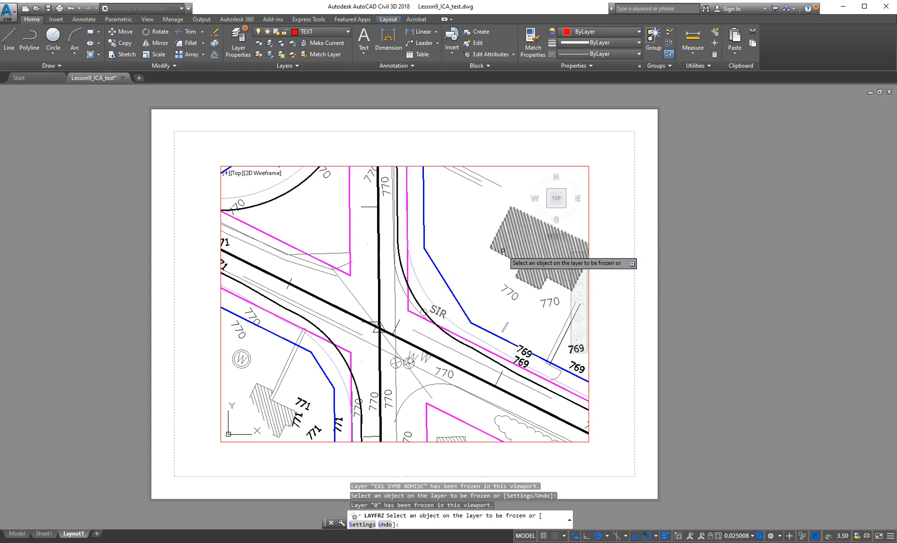
{"action": "left_click", "coordinate": [501, 253]}
{"action": "left_click", "coordinate": [502, 255]}
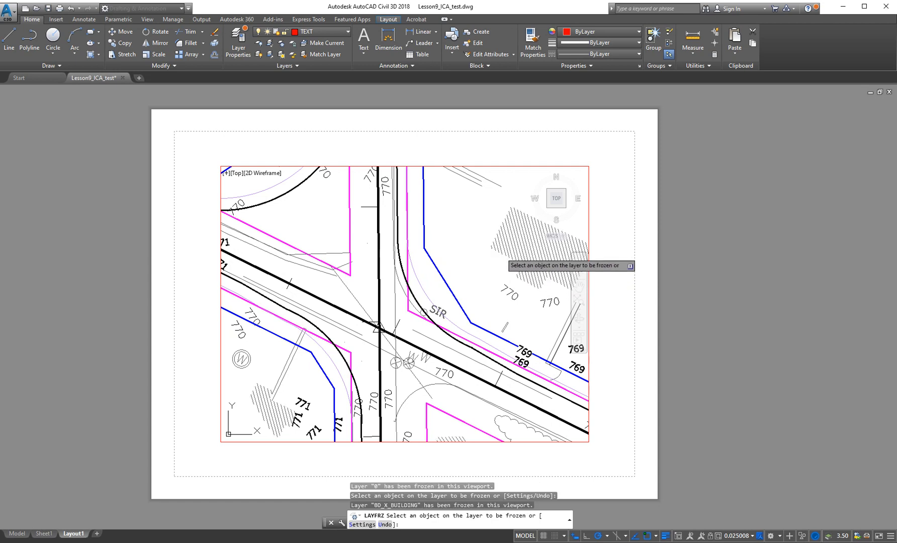
{"action": "left_click", "coordinate": [509, 292]}
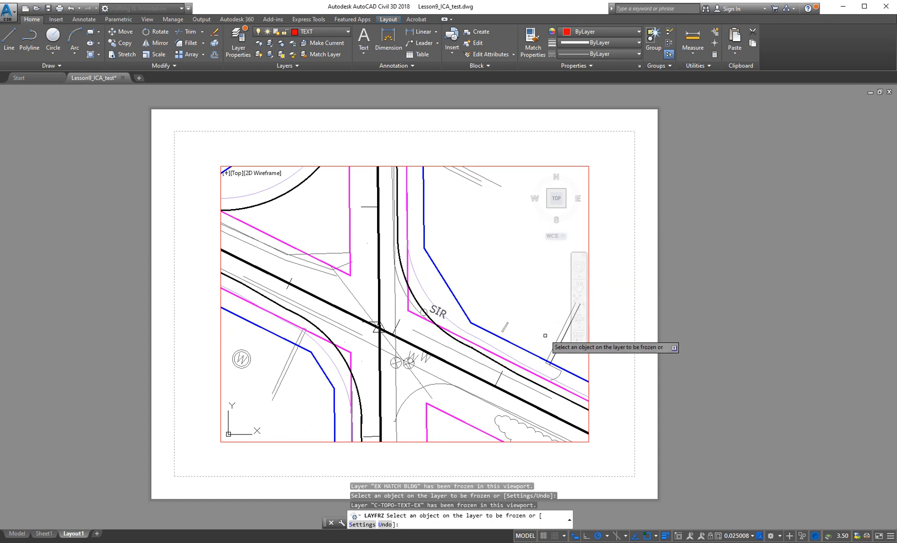
{"action": "left_click", "coordinate": [508, 296]}
{"action": "key", "text": "Escape"}
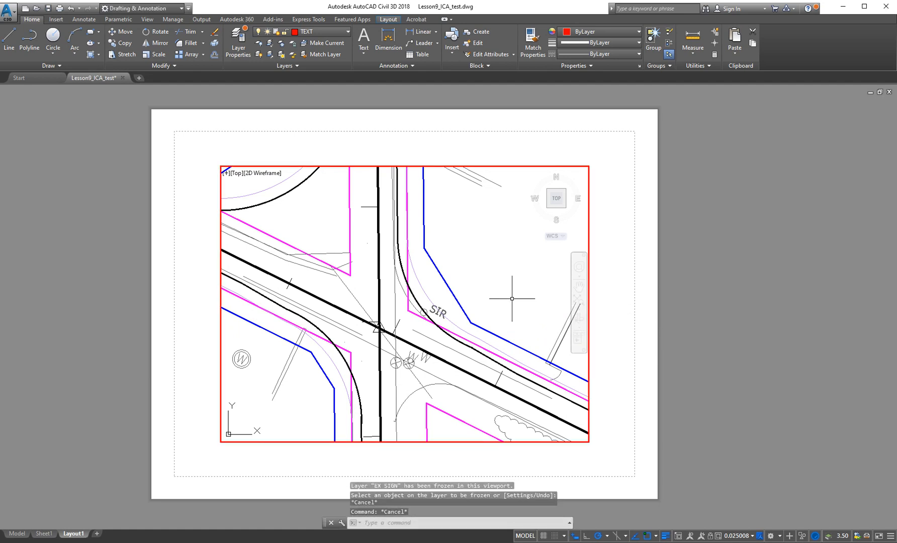
- Isolate the layers of the black edge arc, light purple shoulder arc and blue outer line in the viewport
{"action": "left_click", "coordinate": [269, 45]}
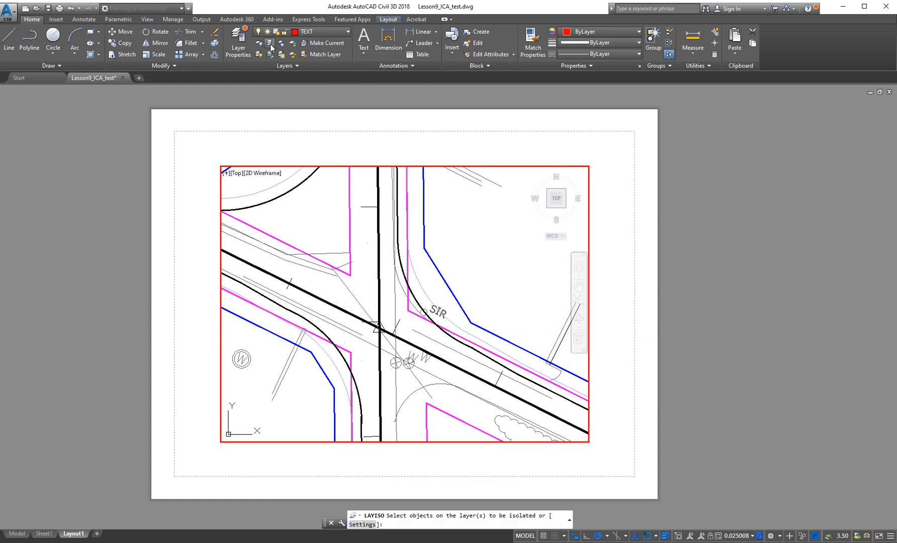
{"action": "left_click", "coordinate": [418, 294]}
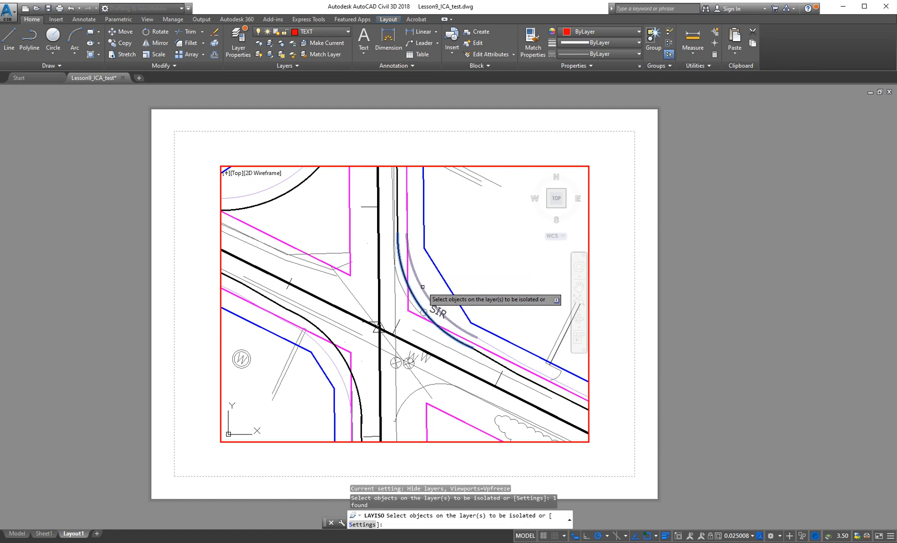
{"action": "left_click", "coordinate": [422, 286]}
{"action": "left_click", "coordinate": [443, 281]}
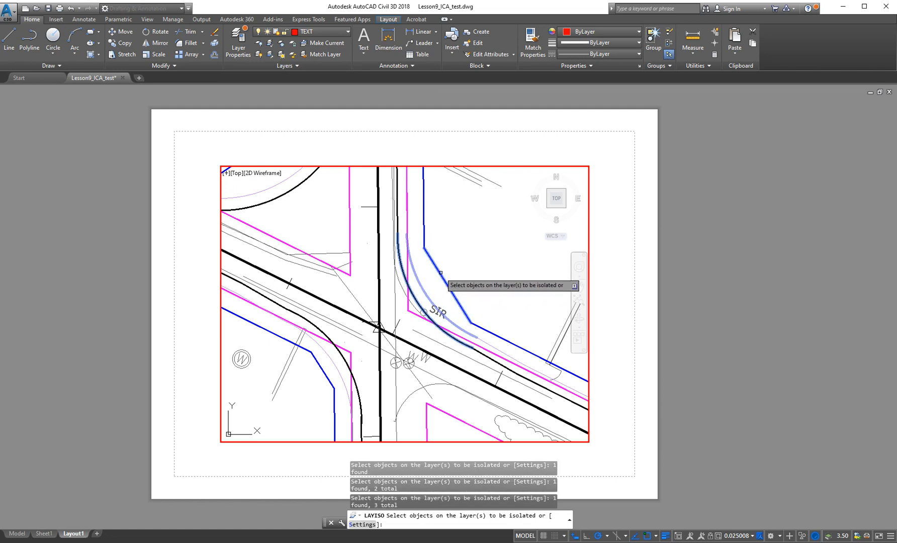
{"action": "key", "text": "Return"}
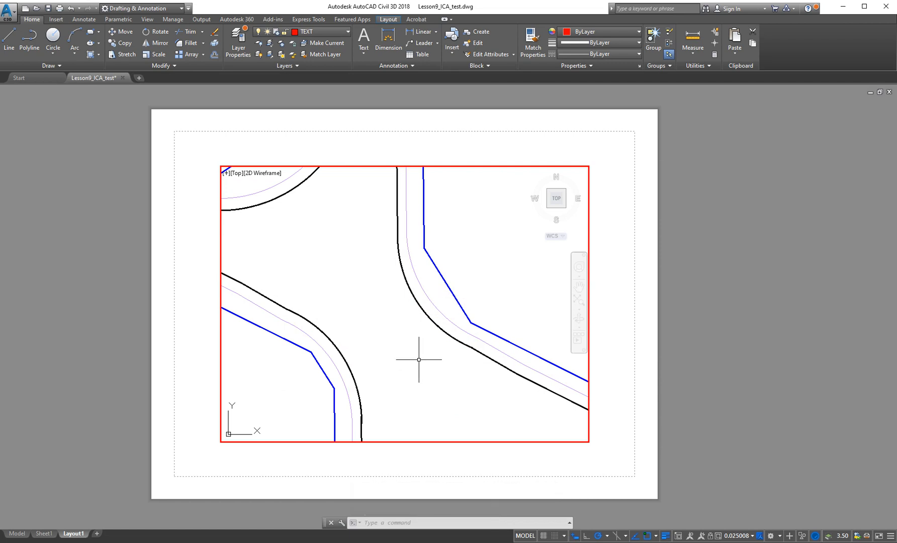
- Undo the layer isolation and the preceding layer freezing in the viewport
{"action": "type", "text": "u"}
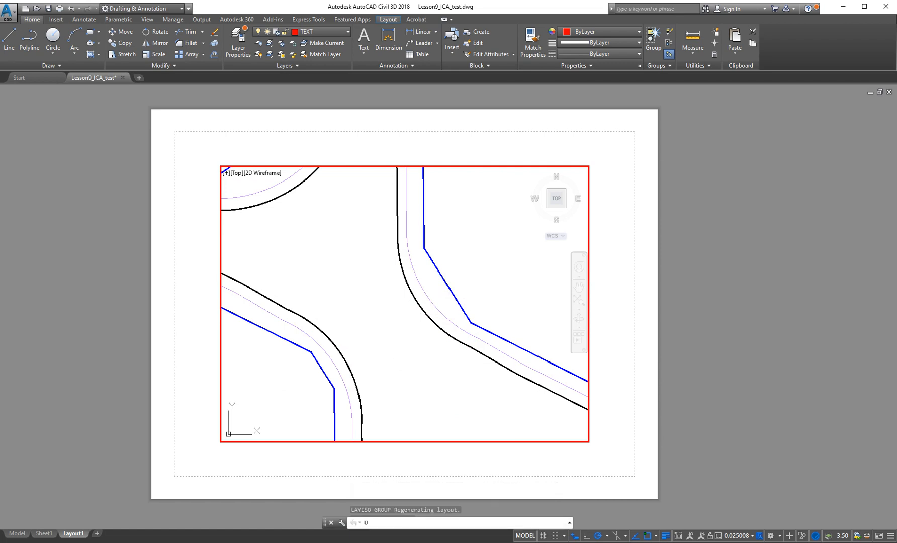
{"action": "key", "text": "Return"}
{"action": "type", "text": "u"}
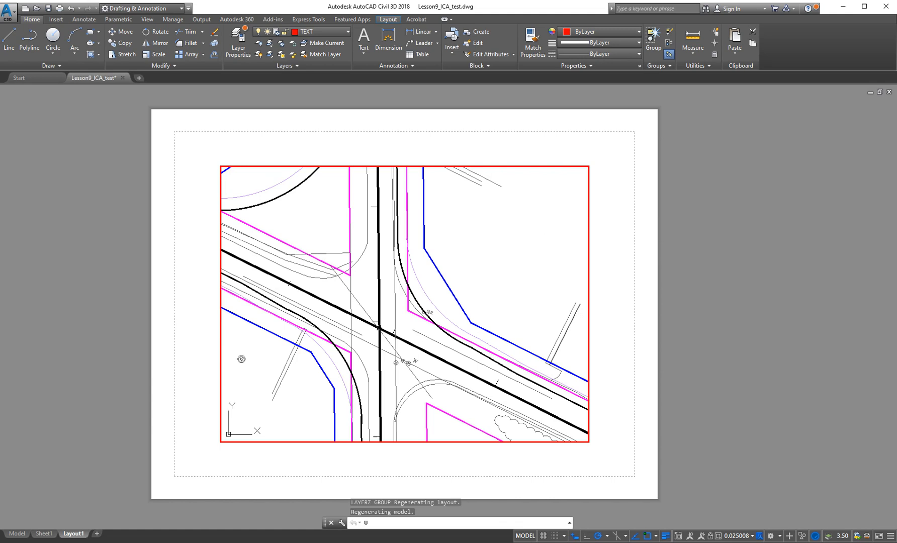
{"action": "key", "text": "Return"}
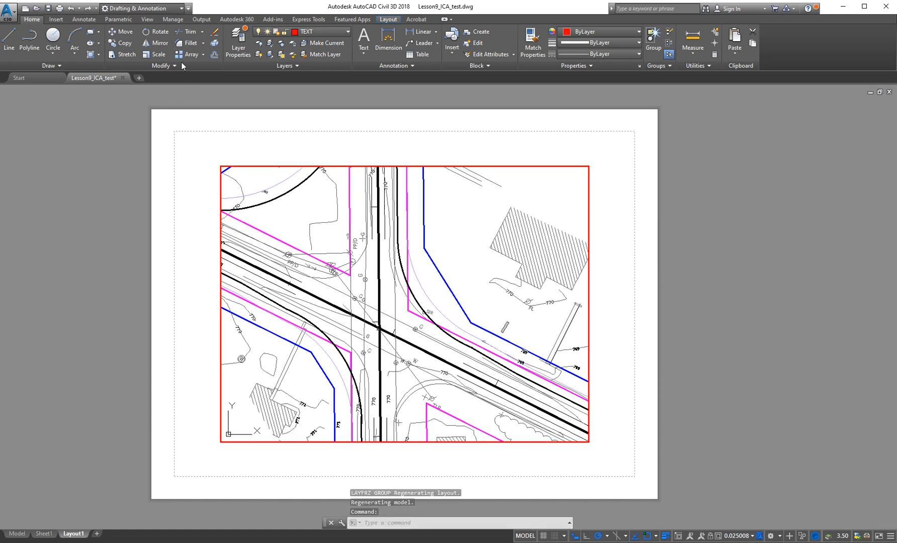
- Isolate the layers of the blue outer line, light purple arc, black edge arc and both road centerlines in the viewport
{"action": "left_click", "coordinate": [271, 44]}
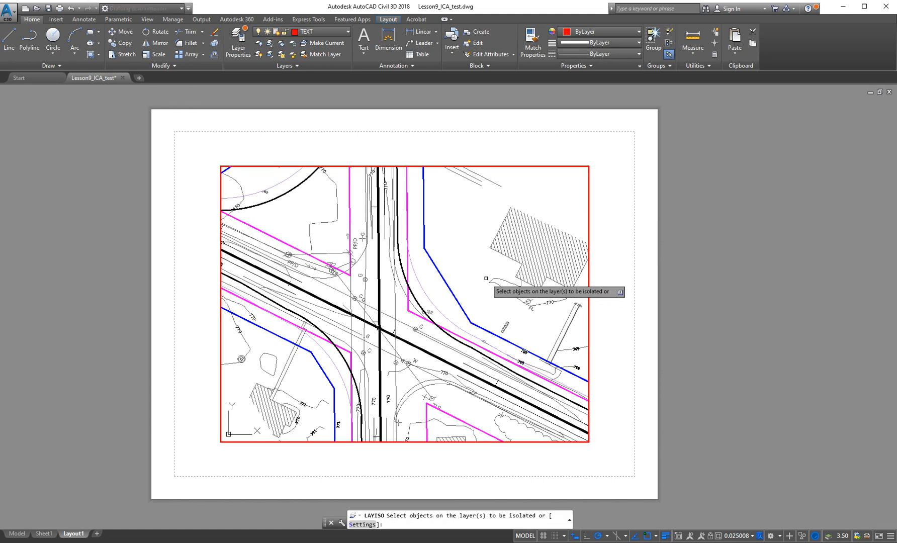
{"action": "left_click", "coordinate": [441, 276]}
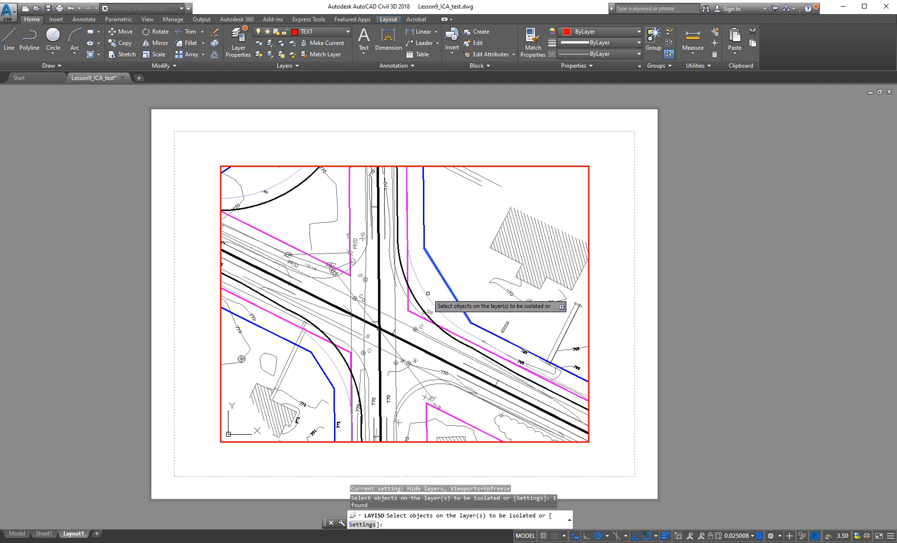
{"action": "left_click", "coordinate": [425, 296]}
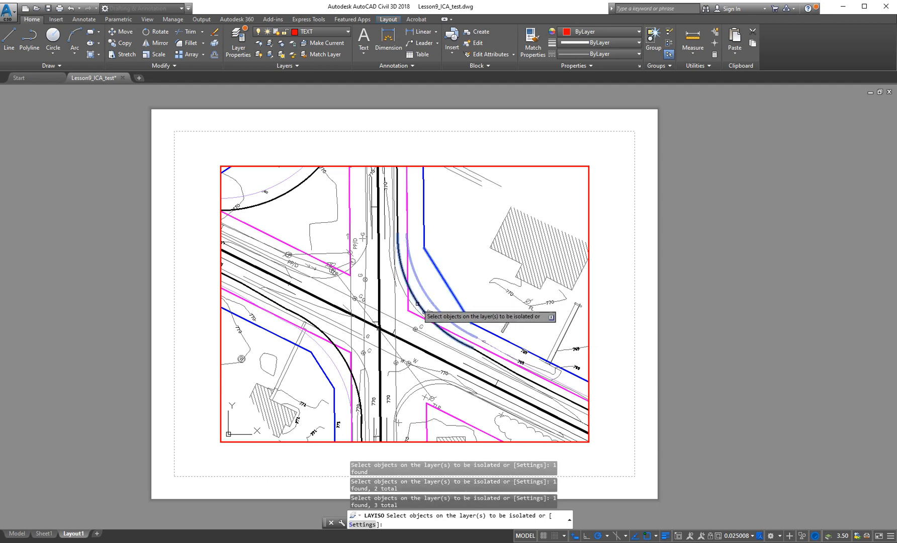
{"action": "left_click", "coordinate": [408, 342]}
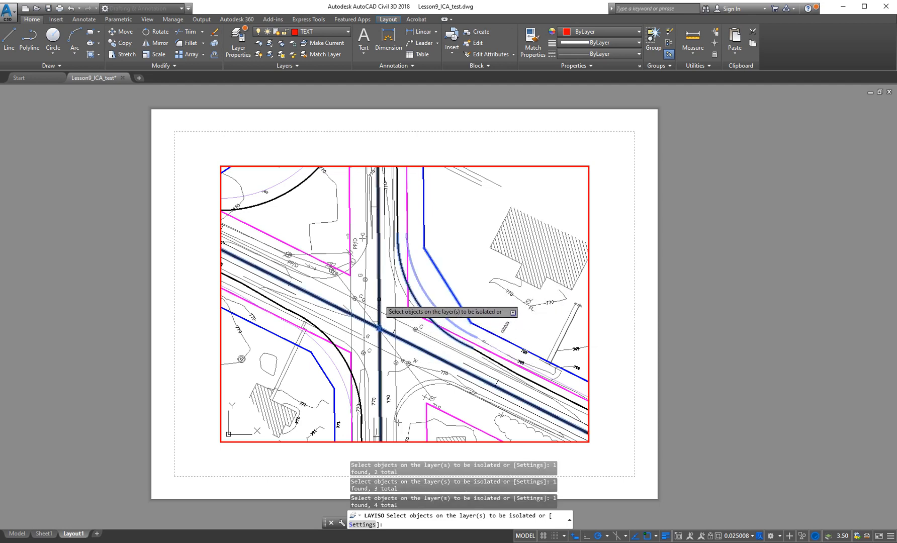
{"action": "left_click", "coordinate": [380, 310]}
{"action": "left_click", "coordinate": [416, 332]}
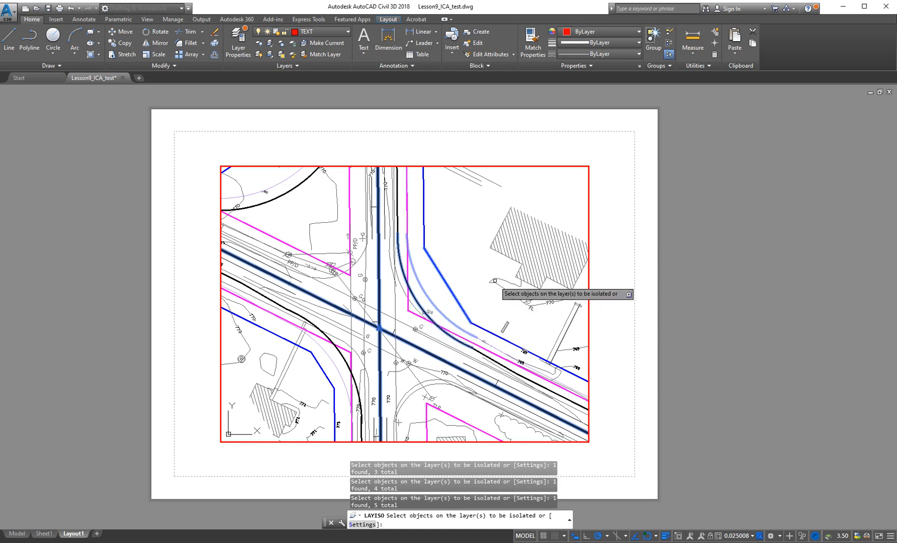
{"action": "key", "text": "Return"}
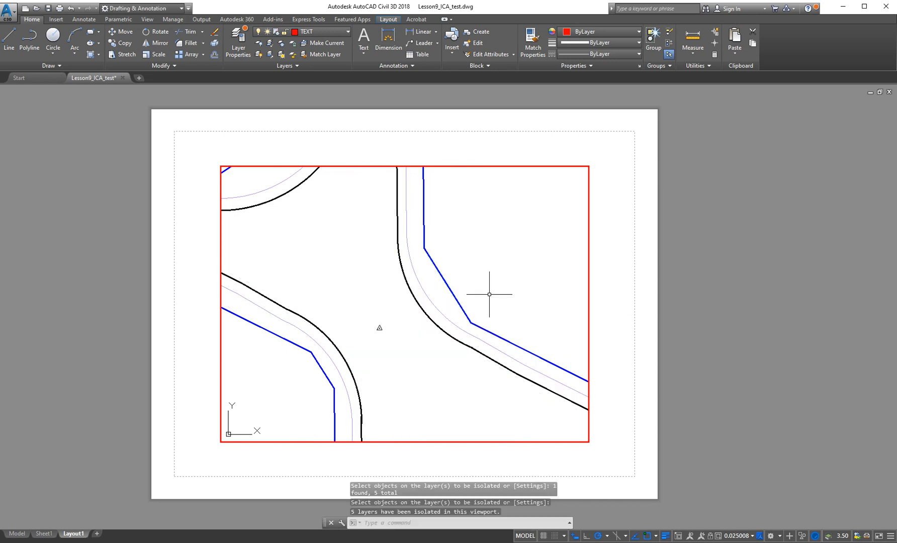
- Fit all four legs of the isolated intersection inside the viewport and regenerate the drawing
{"action": "scroll", "coordinate": [398, 341], "scroll_direction": "down", "scroll_amount": 1}
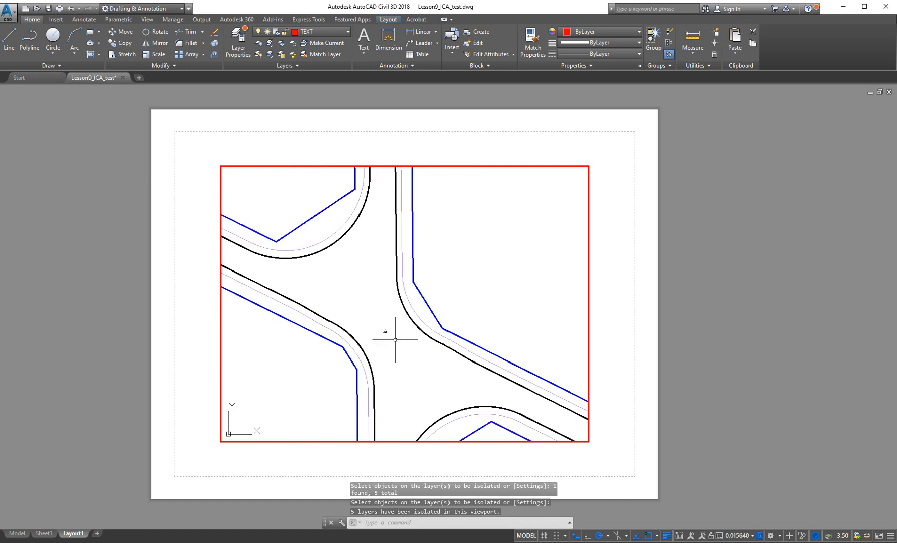
{"action": "middle_click_drag", "start_coordinate": [399, 343], "coordinate": [427, 330]}
{"action": "scroll", "coordinate": [437, 342], "scroll_direction": "down", "scroll_amount": 1}
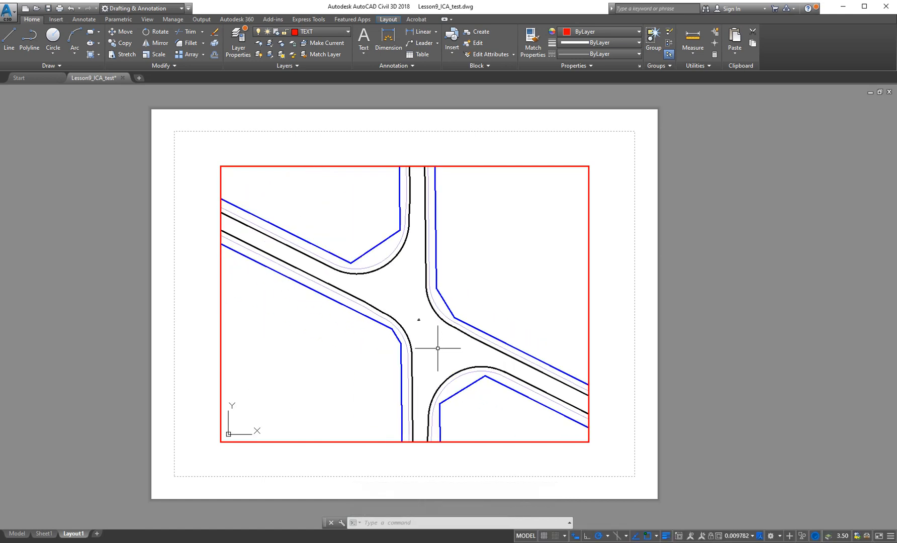
{"action": "key", "text": "Escape"}
{"action": "key", "text": "Escape"}
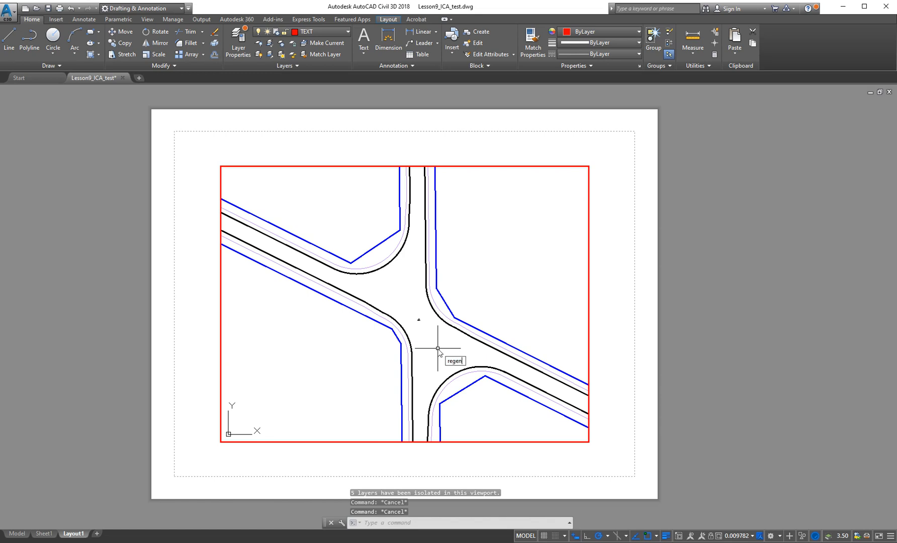
{"action": "key", "text": "Return"}
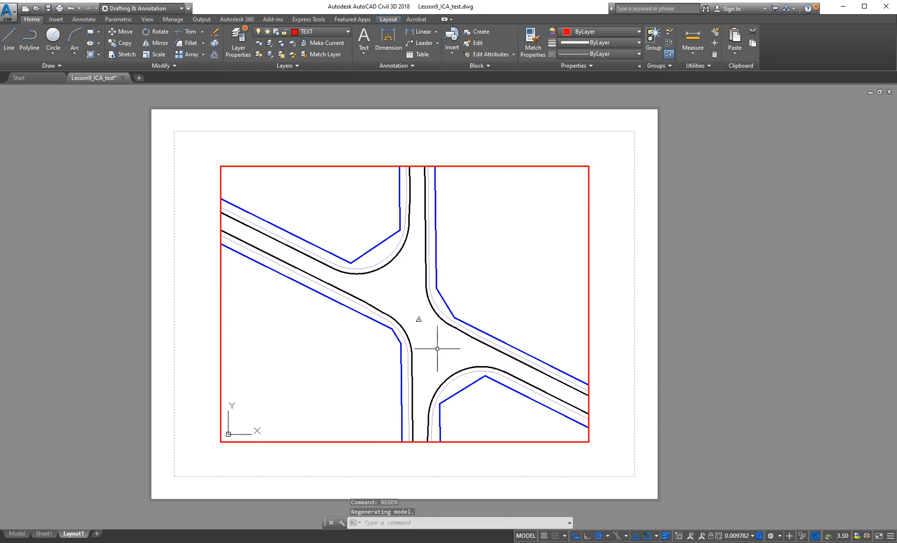
- Set the viewport scale to 1" = 100' and centre the intersection in its frame
{"action": "left_click", "coordinate": [735, 536]}
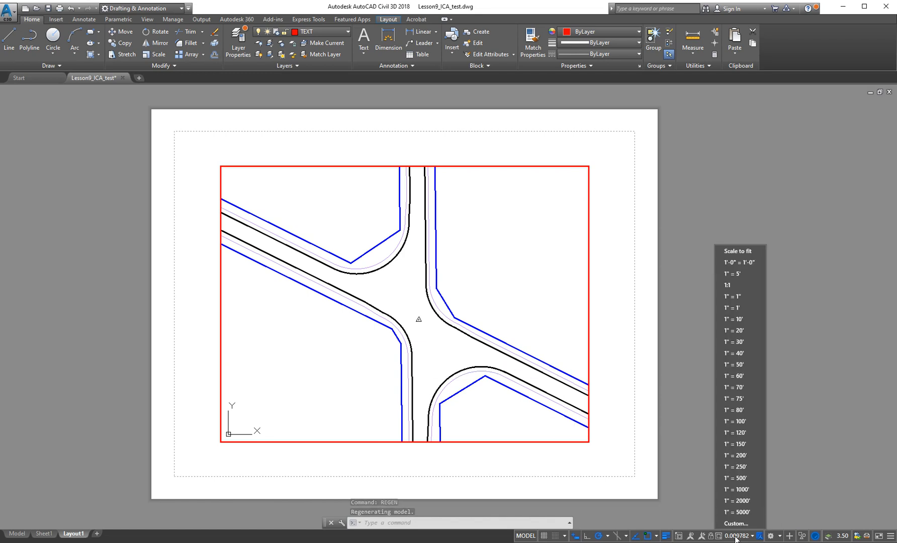
{"action": "left_click", "coordinate": [738, 422]}
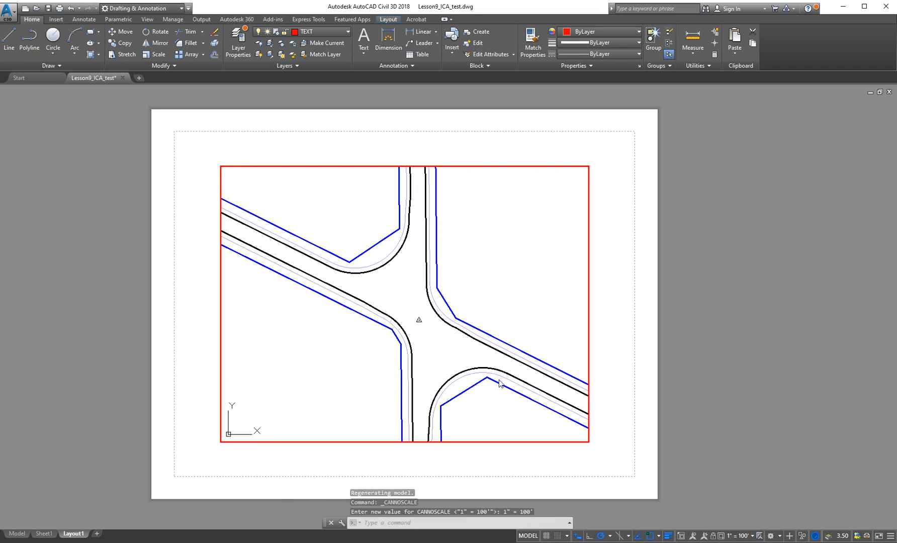
{"action": "middle_click_drag", "start_coordinate": [498, 378], "coordinate": [481, 361]}
{"action": "middle_click_drag", "start_coordinate": [477, 358], "coordinate": [474, 362]}
{"action": "key", "text": "Escape"}
{"action": "key", "text": "Escape"}
{"action": "key", "text": "Escape"}
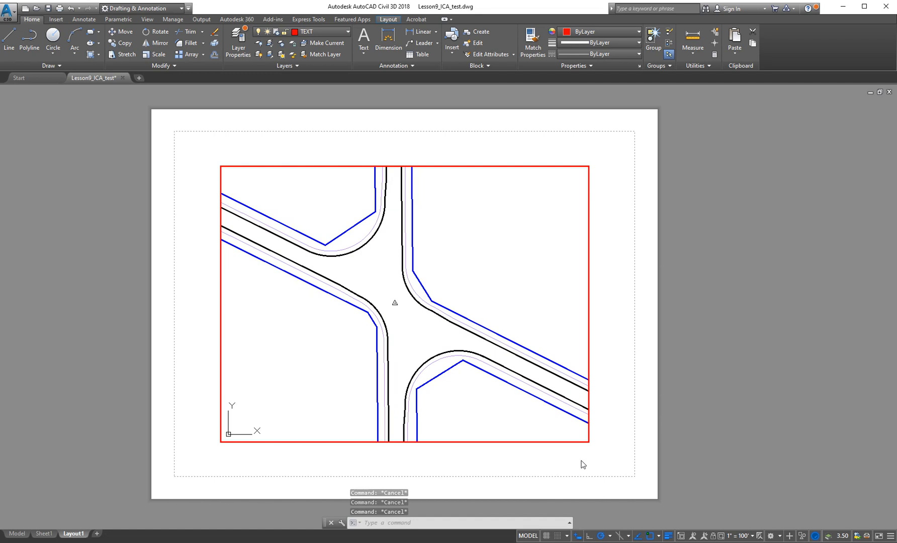
- Return to paper space and save the drawing
{"action": "double_click", "coordinate": [558, 455]}
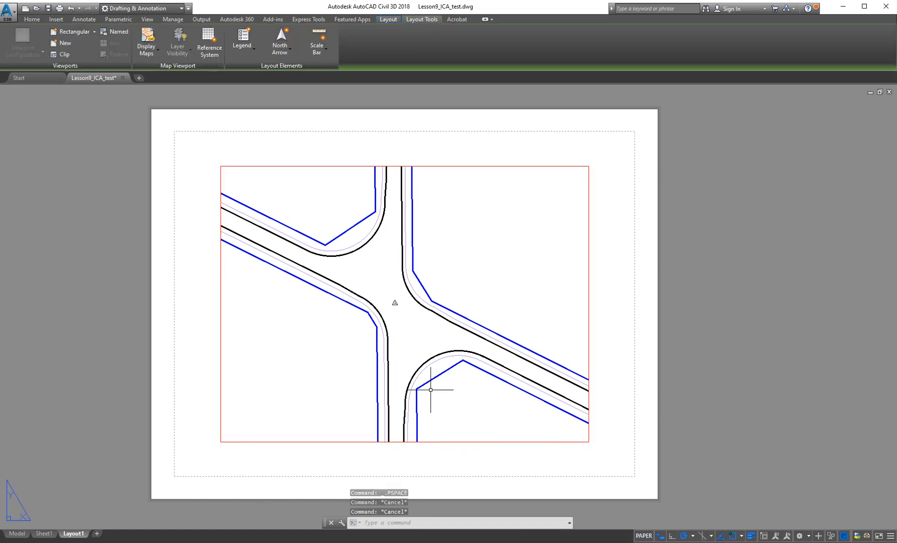
{"action": "scroll", "coordinate": [431, 389], "scroll_direction": "down", "scroll_amount": 1}
{"action": "scroll", "coordinate": [421, 395], "scroll_direction": "up", "scroll_amount": 1}
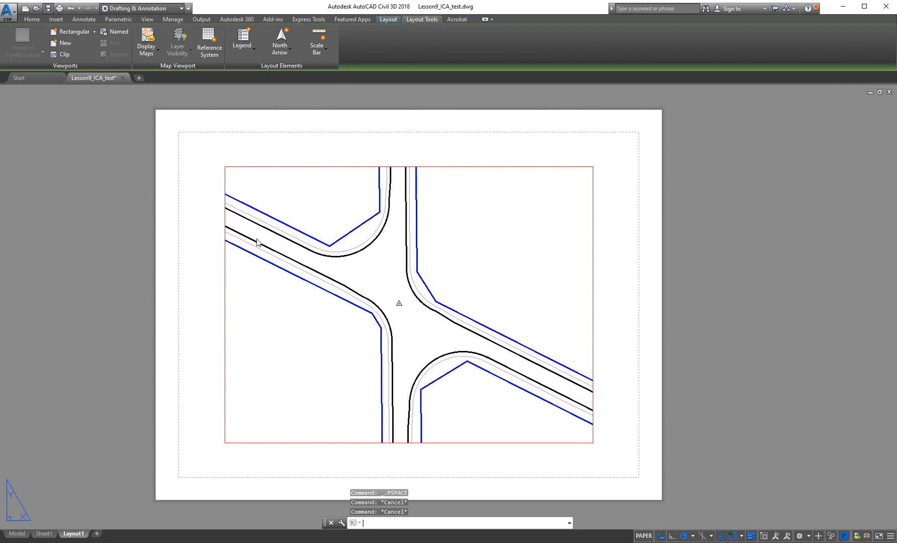
{"action": "key", "text": "ctrl+s"}
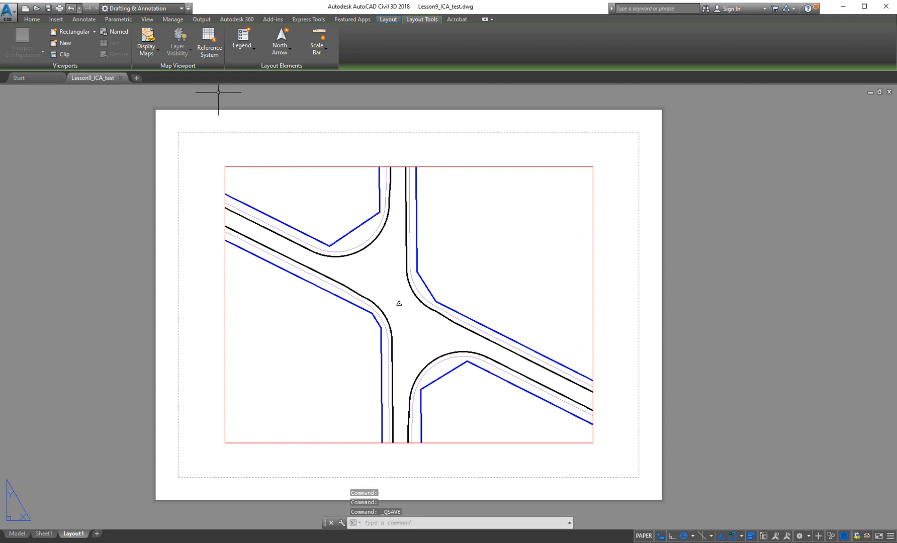
{"action": "left_click", "coordinate": [34, 19]}
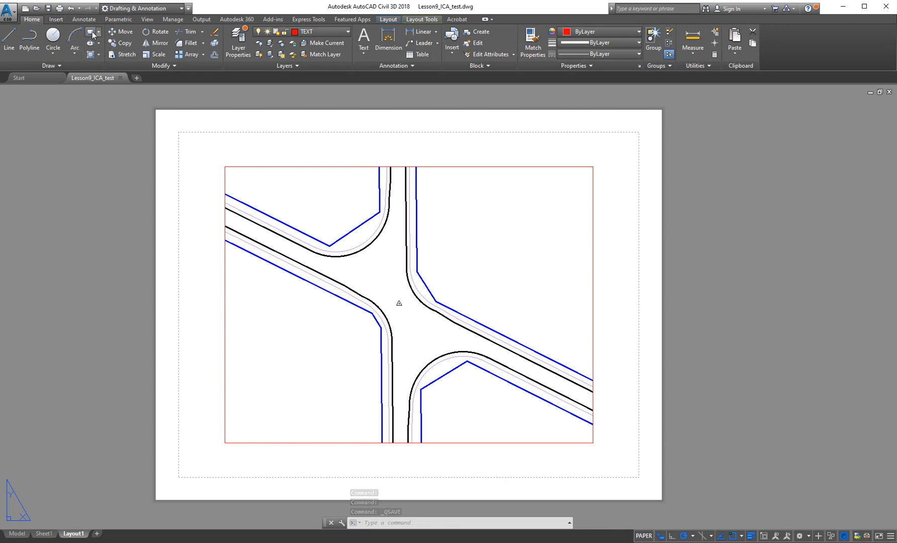
{"action": "left_click", "coordinate": [92, 34]}
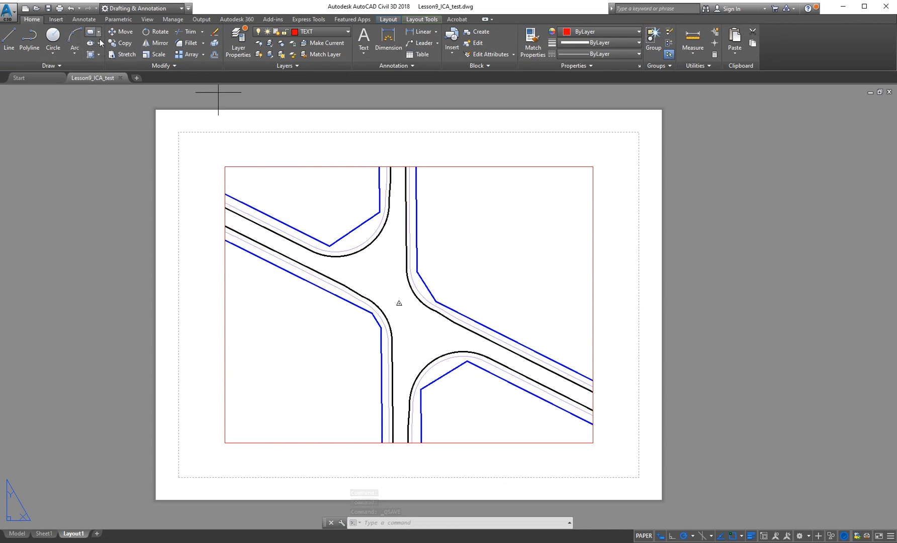
{"action": "left_click", "coordinate": [180, 136]}
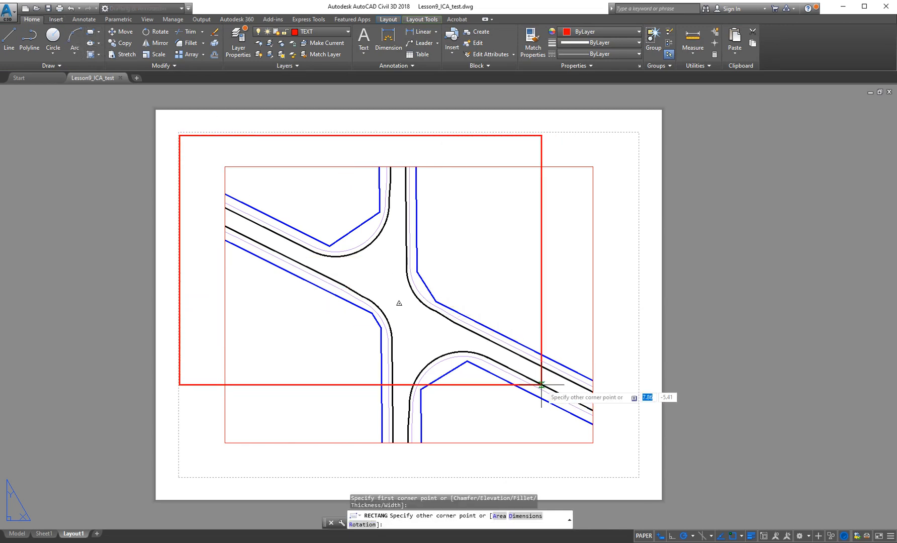
{"action": "key", "text": "Escape"}
{"action": "key", "text": "Escape"}
{"action": "key", "text": "Escape"}
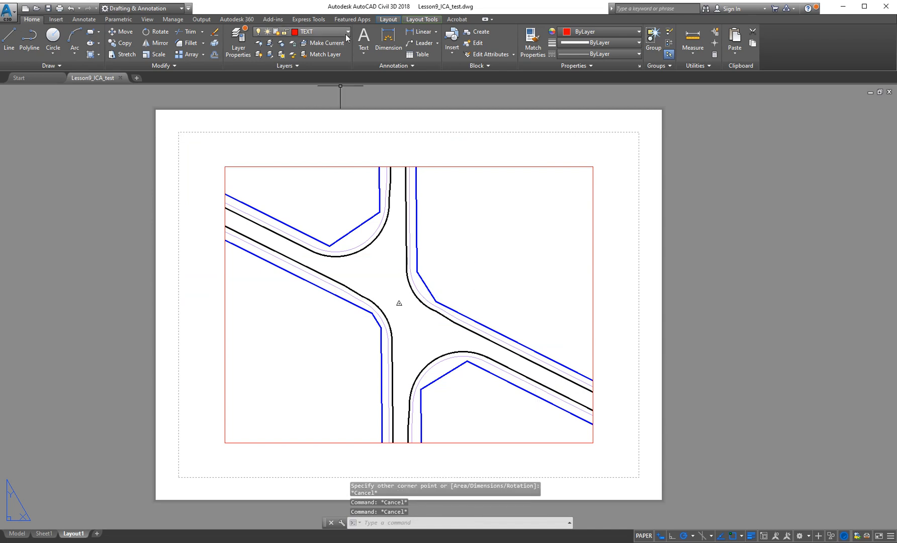
- Make SH_BORDER the current layer
{"action": "left_click", "coordinate": [348, 33]}
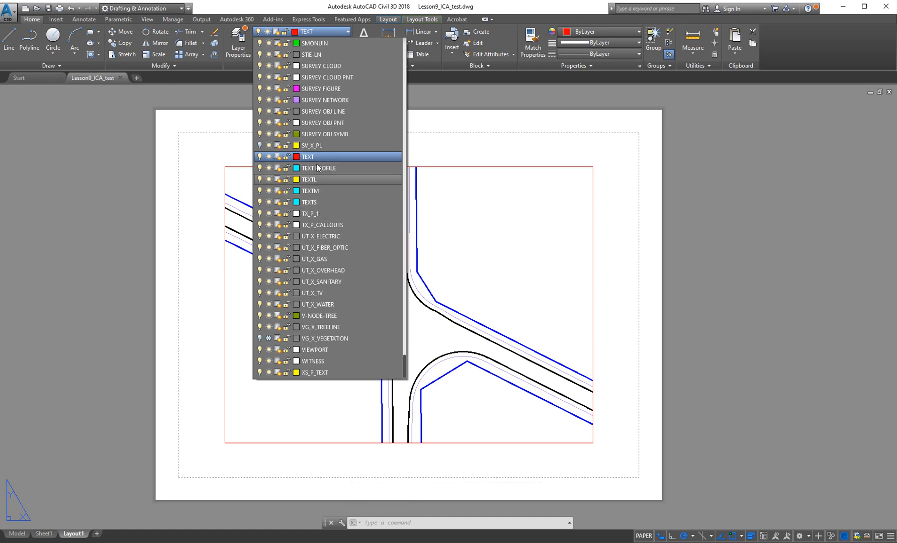
{"action": "scroll", "coordinate": [335, 178], "scroll_direction": "up", "scroll_amount": 5}
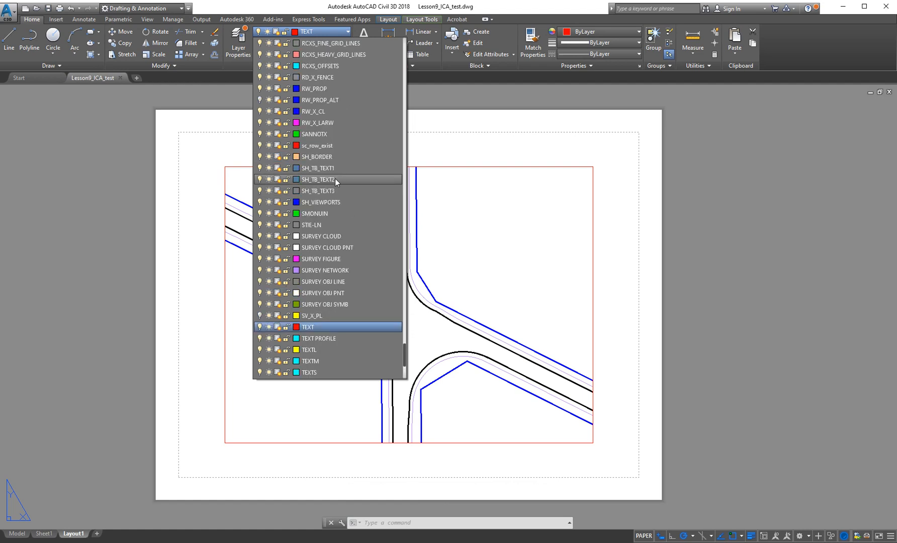
{"action": "scroll", "coordinate": [335, 178], "scroll_direction": "down", "scroll_amount": 1}
{"action": "scroll", "coordinate": [337, 182], "scroll_direction": "up", "scroll_amount": 3}
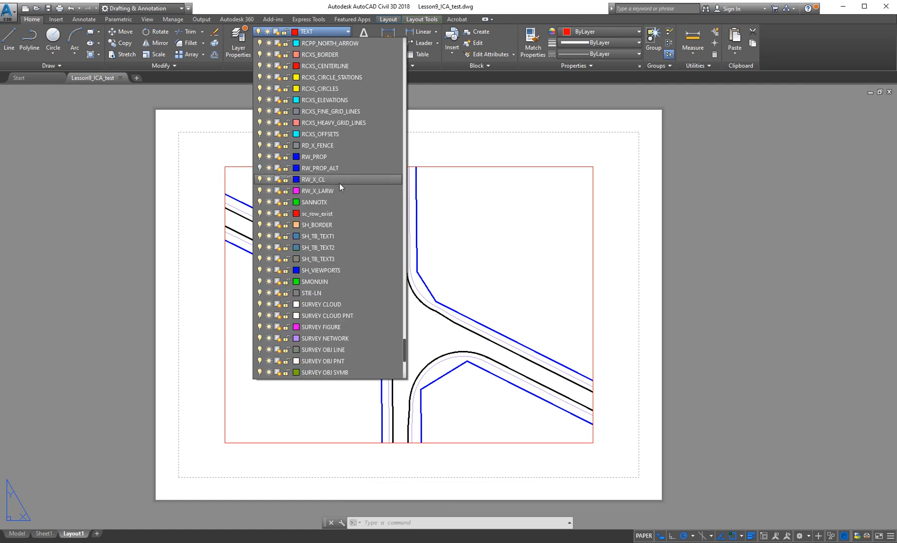
{"action": "left_click", "coordinate": [311, 224]}
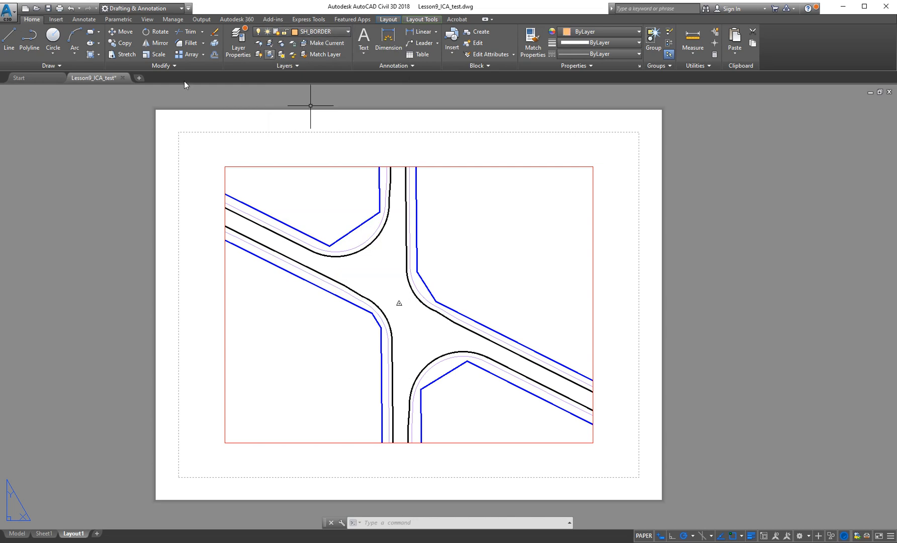
- Draw a border rectangle around the viewport, with length 10 and width 7.5
{"action": "left_click", "coordinate": [88, 32]}
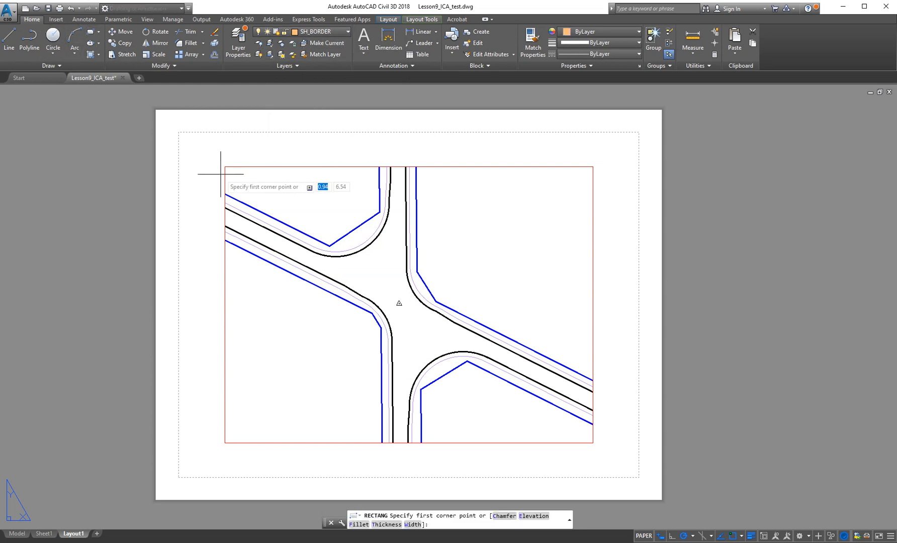
{"action": "left_click", "coordinate": [188, 146]}
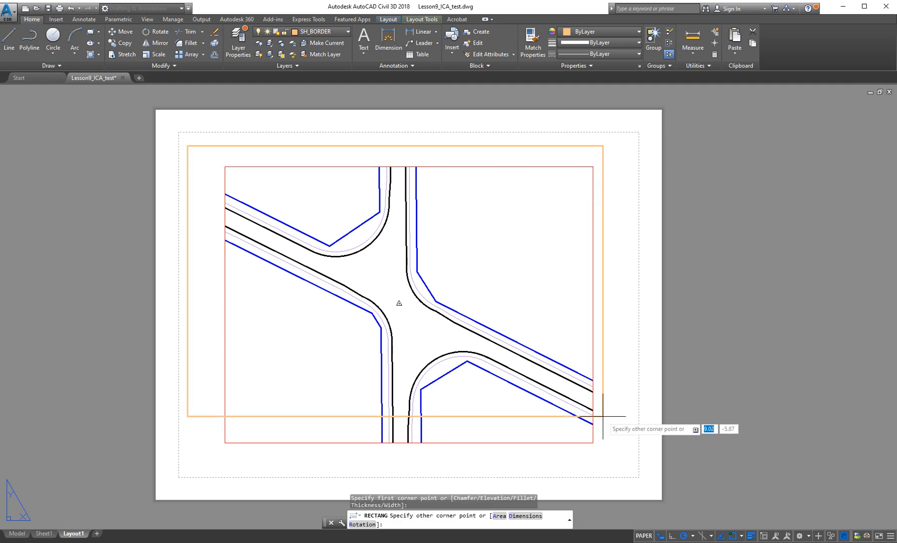
{"action": "type", "text": "d"}
{"action": "key", "text": "Return"}
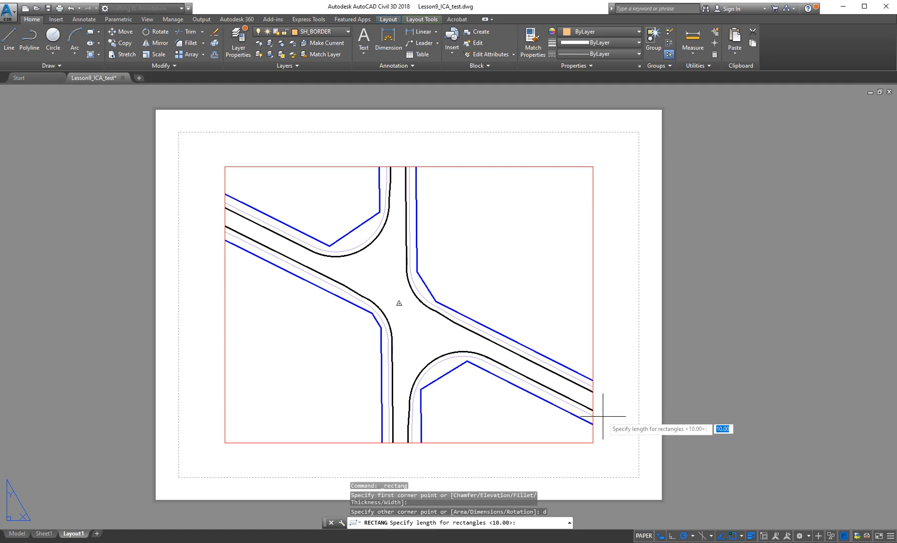
{"action": "type", "text": "10"}
{"action": "key", "text": "Return"}
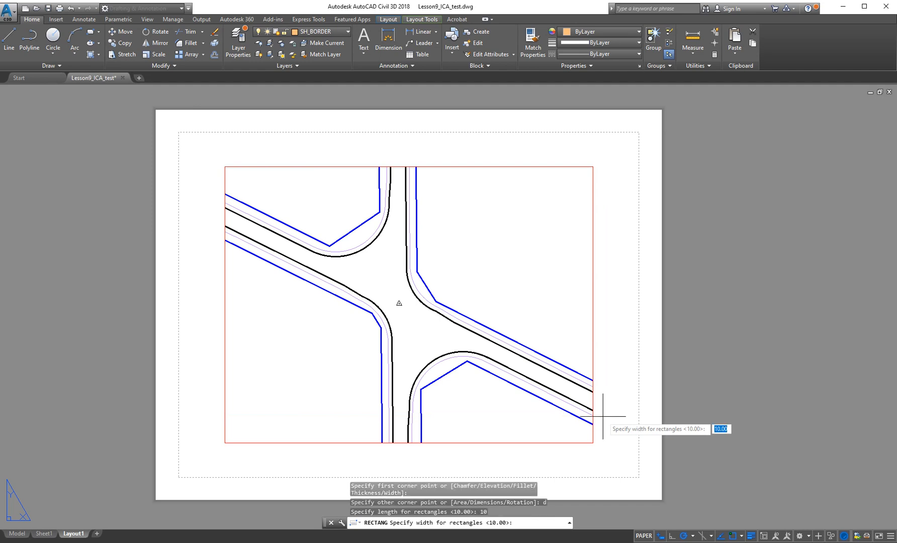
{"action": "type", "text": "7.5"}
{"action": "key", "text": "Return"}
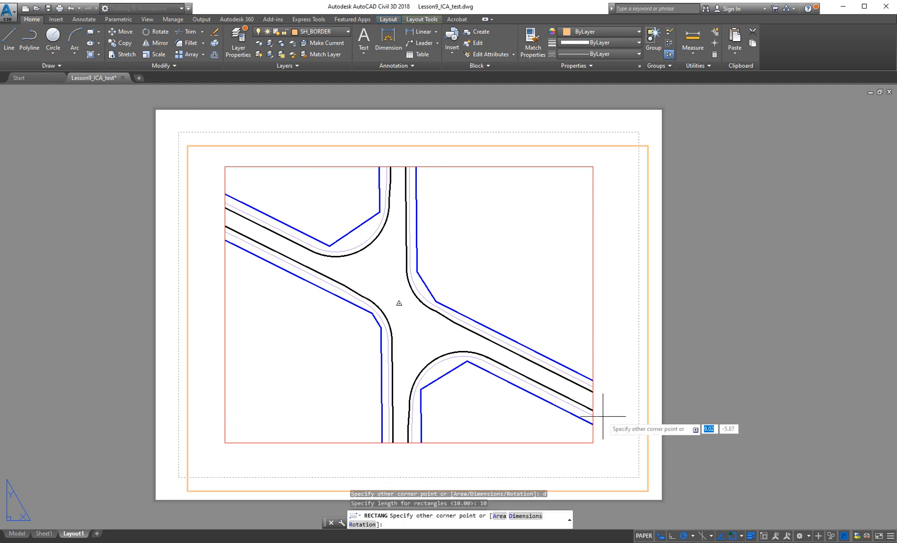
{"action": "left_click", "coordinate": [623, 432]}
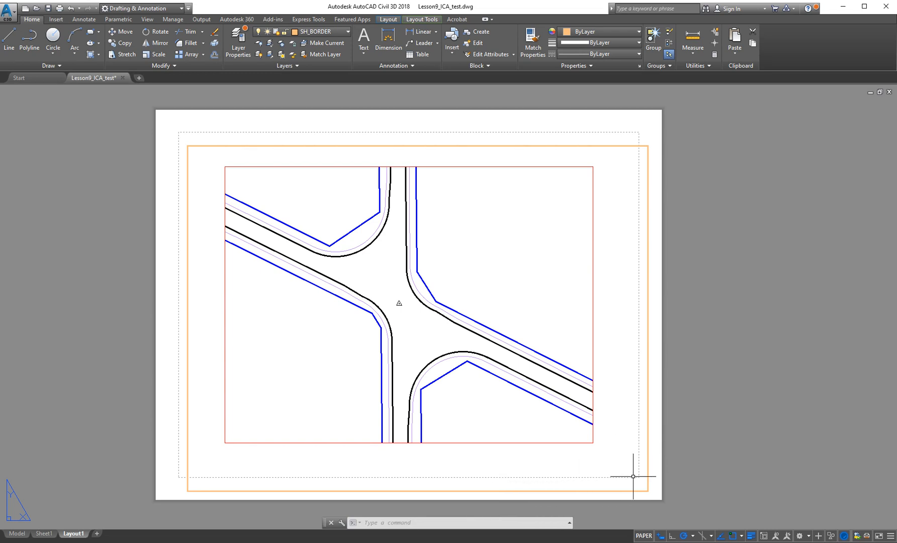
- Move the border rectangle so that it lines up with the dashed printable-area margin of the sheet
{"action": "left_click", "coordinate": [648, 477]}
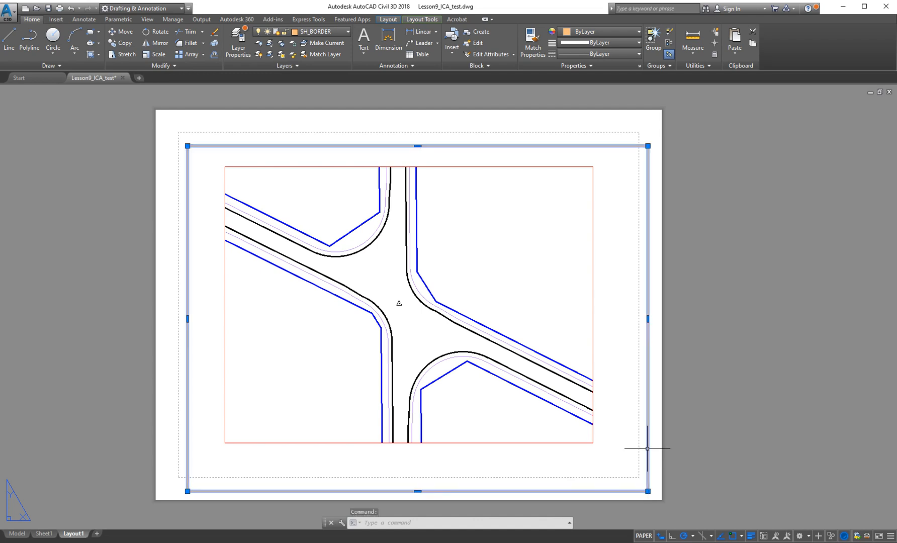
{"action": "key", "text": "Escape"}
{"action": "key", "text": "Escape"}
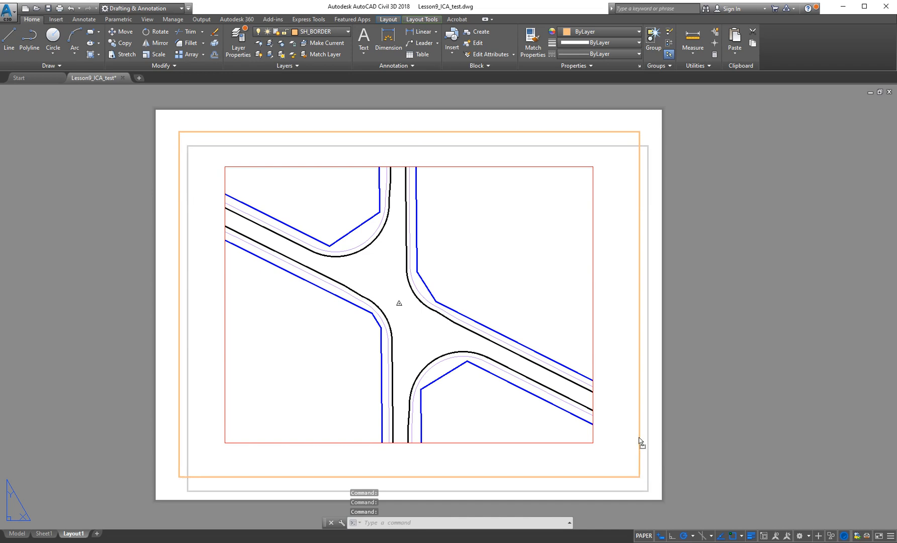
{"action": "left_click", "coordinate": [654, 426]}
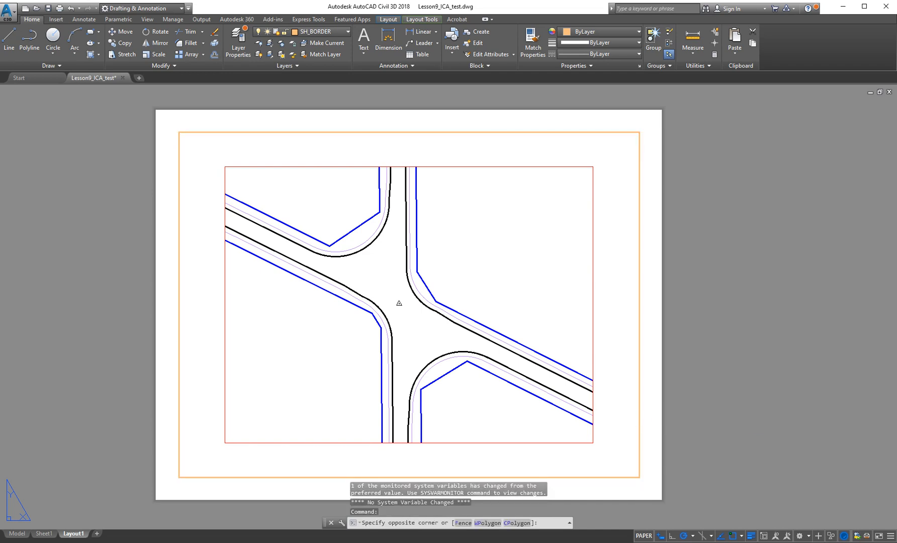
{"action": "key", "text": "Escape"}
{"action": "key", "text": "Escape"}
{"action": "key", "text": "Escape"}
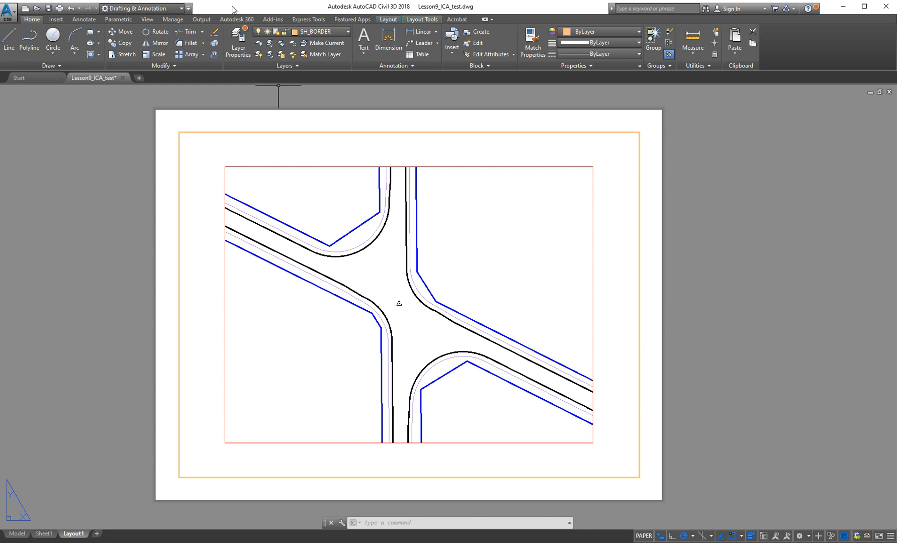
- Draw a horizontal line across the full width of the border just below the viewport to form a title strip
{"action": "left_click", "coordinate": [9, 39]}
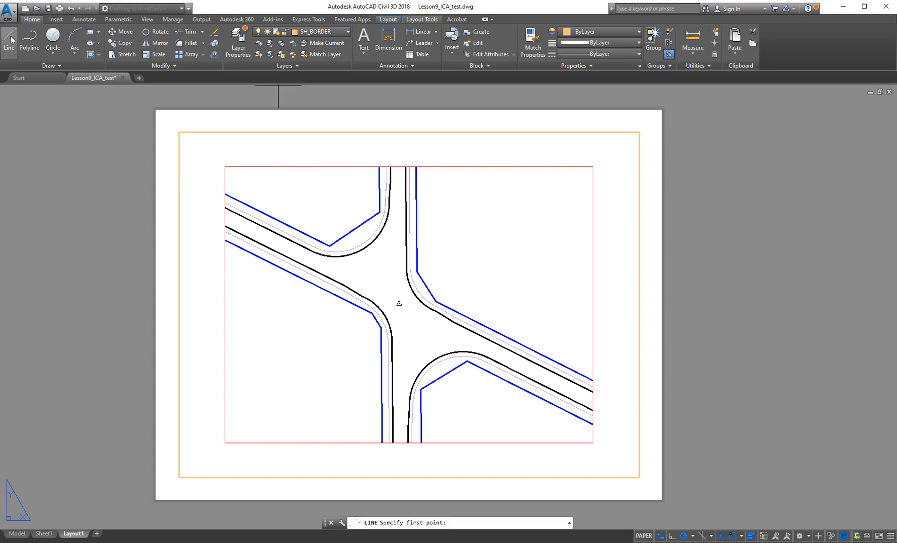
{"action": "left_click", "coordinate": [180, 446]}
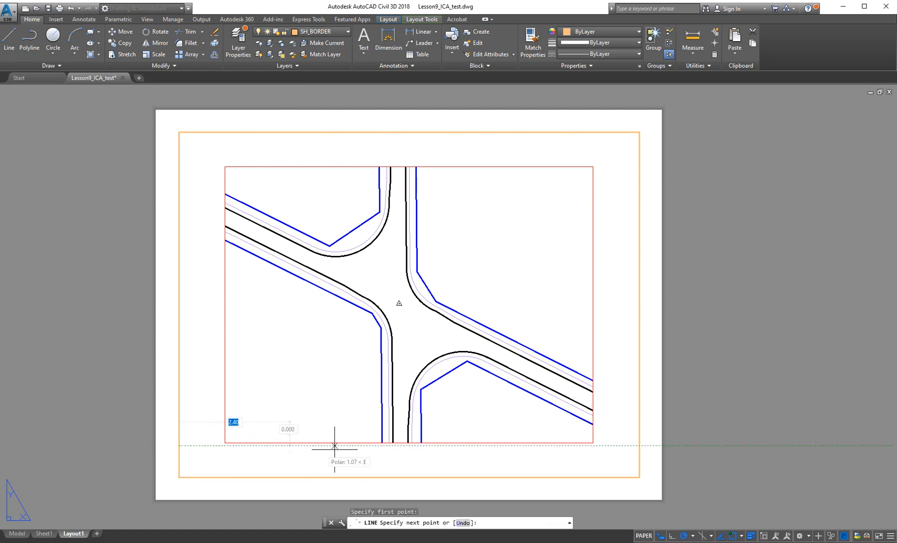
{"action": "left_click", "coordinate": [636, 445]}
{"action": "key", "text": "Return"}
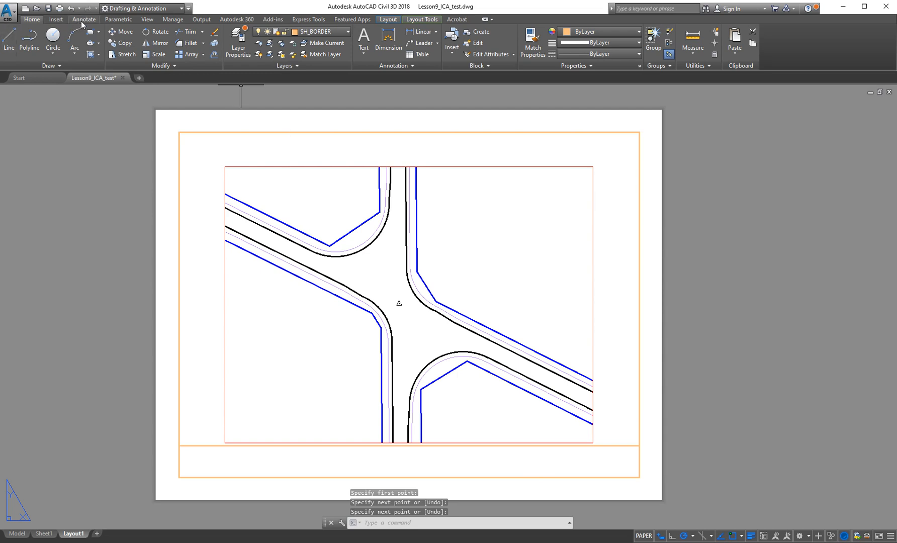
- On layer SH_TB_TEXT1, add the multiline text "CE 151 Lesson 9" at the start of the title strip
{"action": "left_click", "coordinate": [349, 34]}
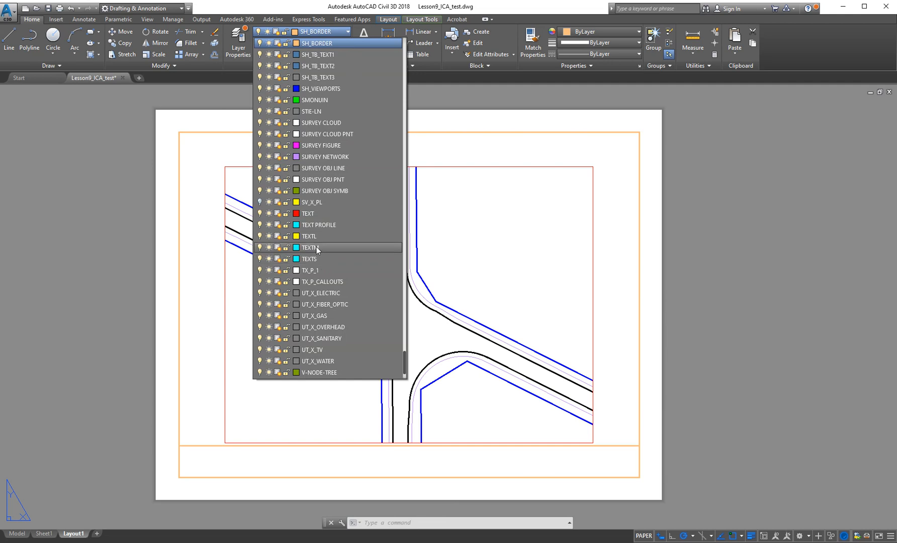
{"action": "left_click", "coordinate": [317, 55]}
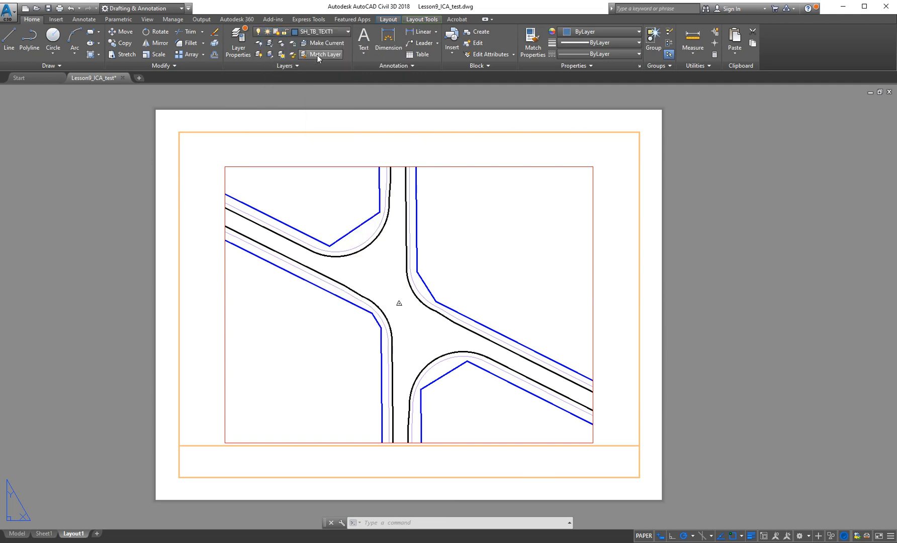
{"action": "left_click", "coordinate": [79, 21]}
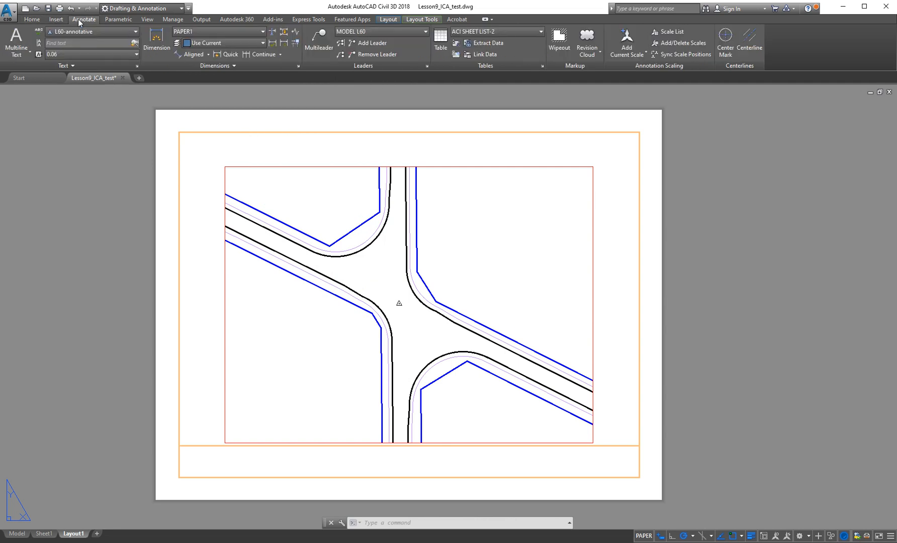
{"action": "left_click", "coordinate": [12, 49]}
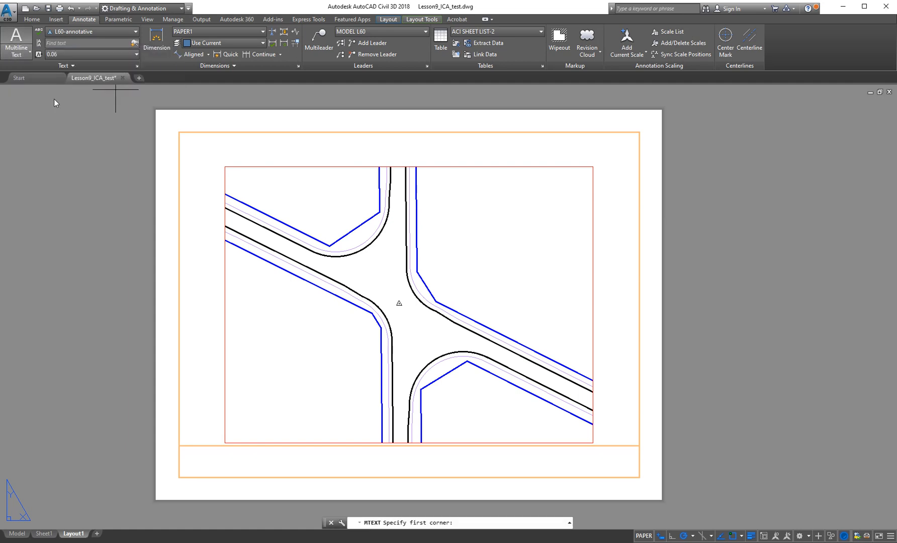
{"action": "left_click", "coordinate": [184, 451]}
{"action": "left_click", "coordinate": [324, 470]}
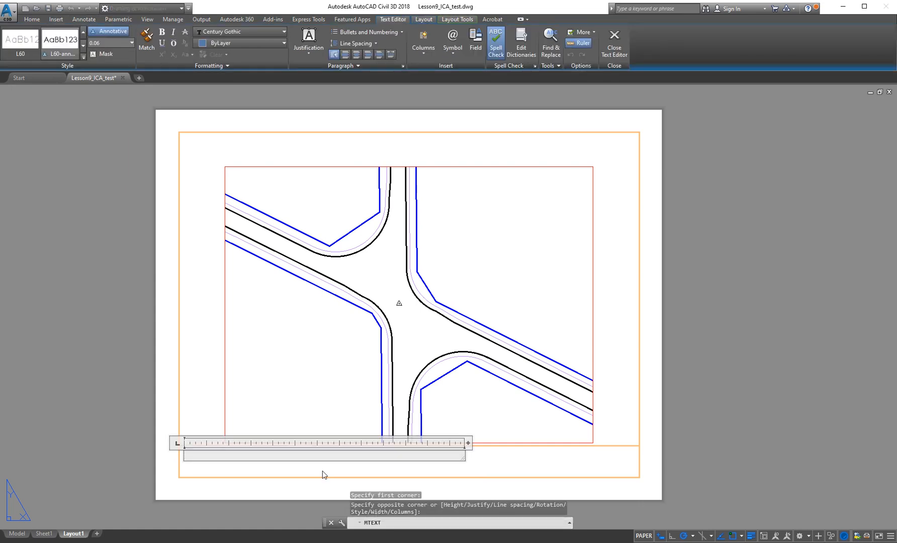
{"action": "type", "text": "CE 15"}
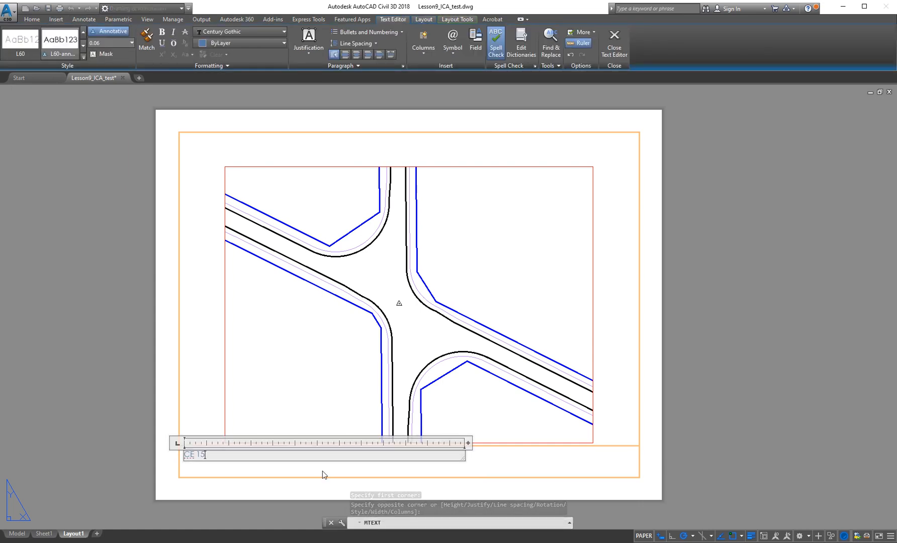
{"action": "type", "text": "1 Lesson 9"}
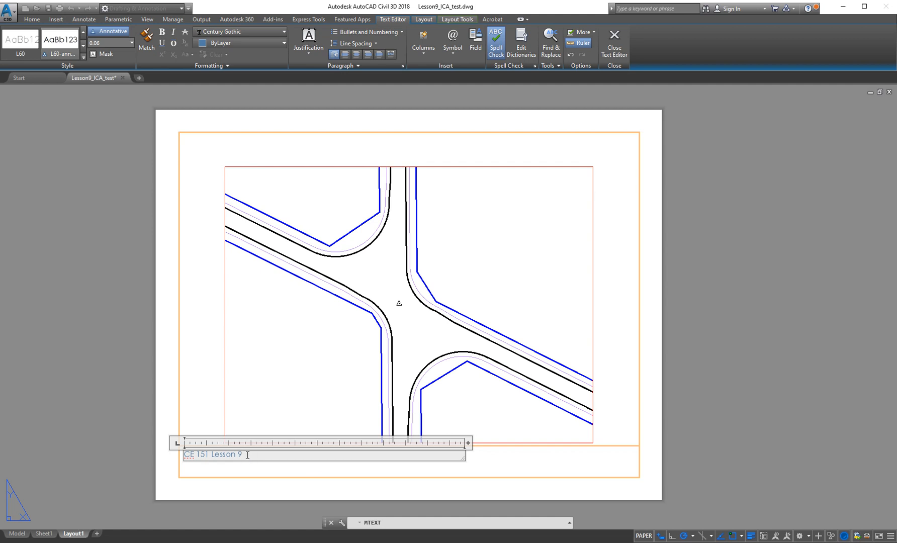
- Set the height of the whole title text to 0.30 and finish editing it
{"action": "left_click_drag", "start_coordinate": [247, 455], "coordinate": [188, 445]}
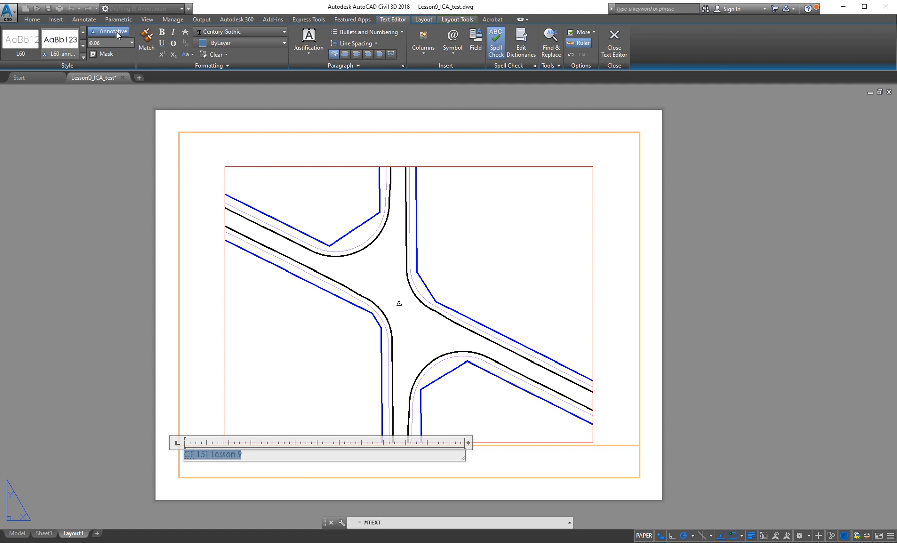
{"action": "left_click", "coordinate": [133, 43]}
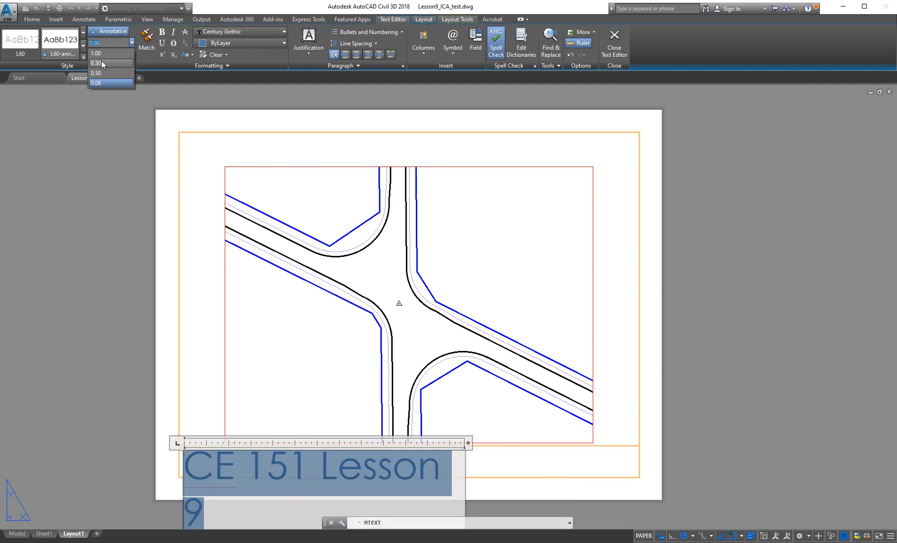
{"action": "left_click", "coordinate": [101, 63]}
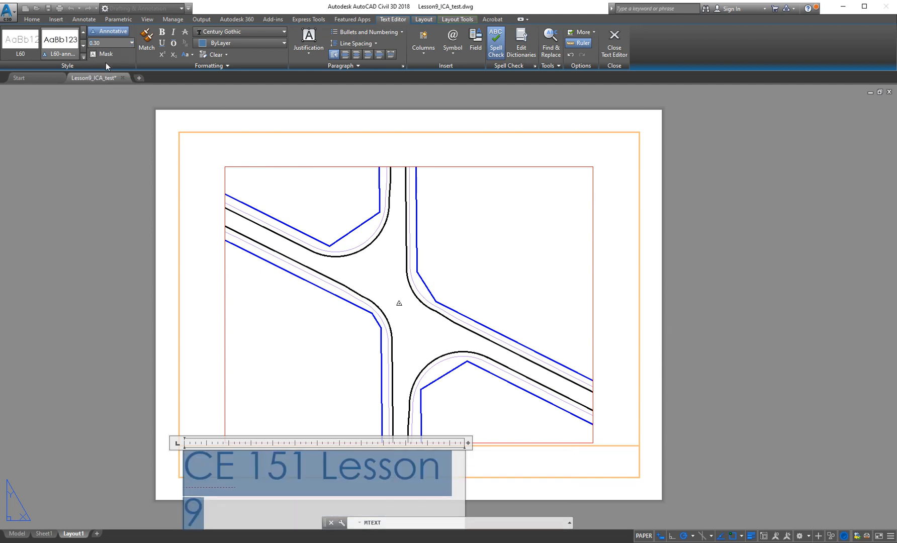
{"action": "left_click", "coordinate": [173, 311]}
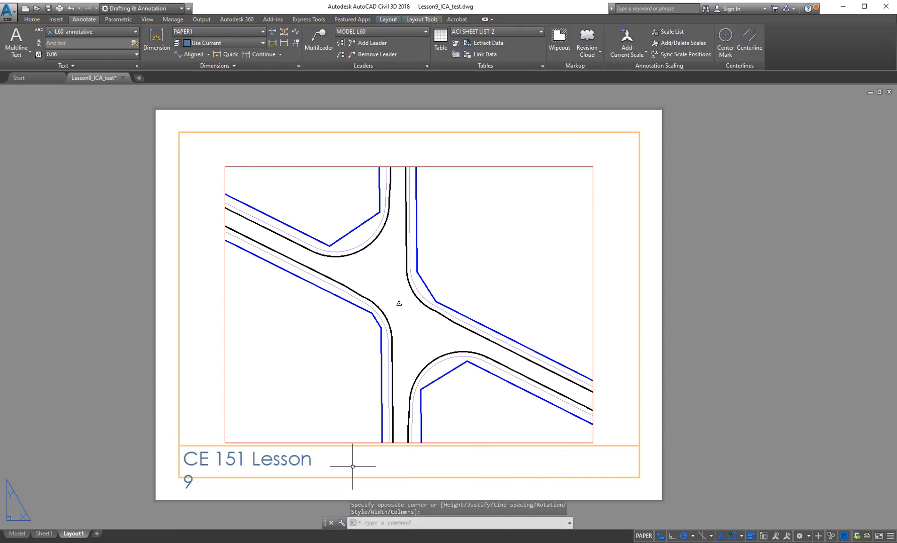
- Widen the title's text box so that "CE 151 Lesson 9" fits on one line, and clear the selection
{"action": "left_click", "coordinate": [319, 459]}
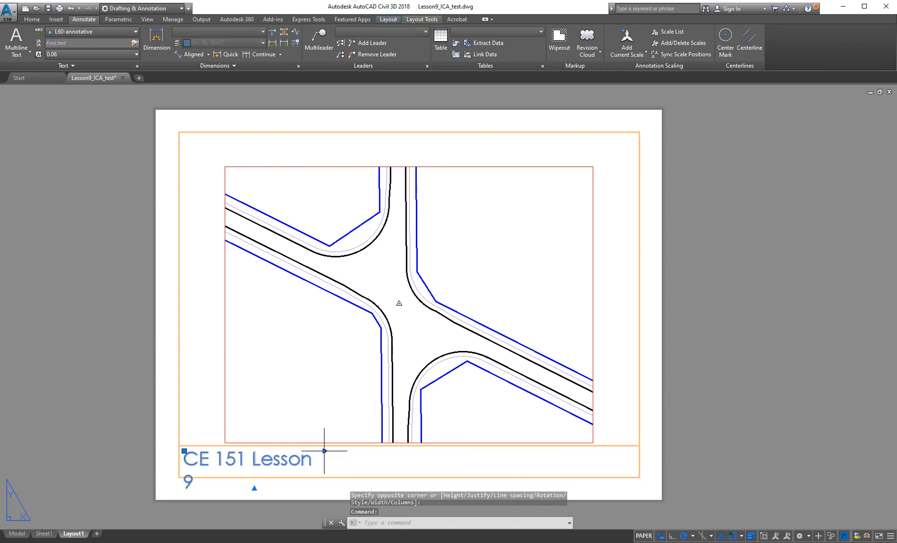
{"action": "left_click", "coordinate": [325, 451]}
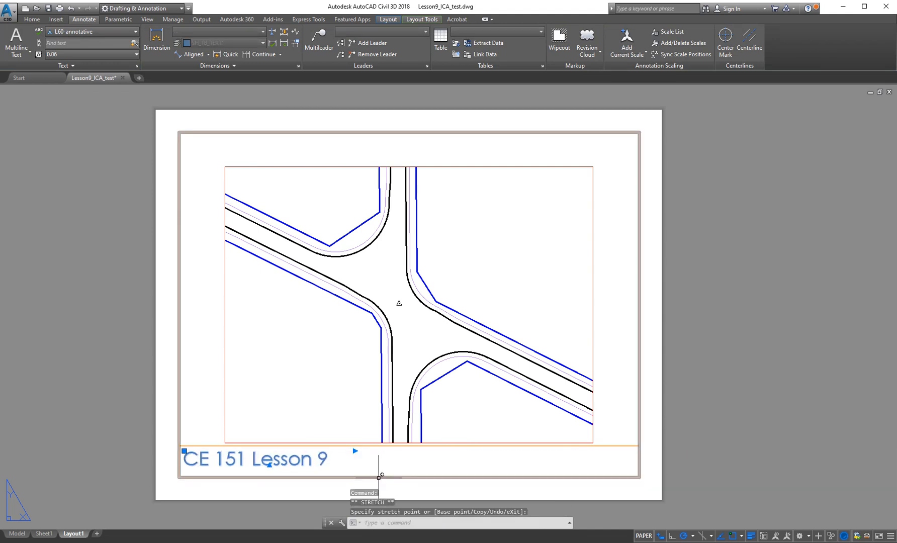
{"action": "key", "text": "Escape"}
{"action": "key", "text": "Escape"}
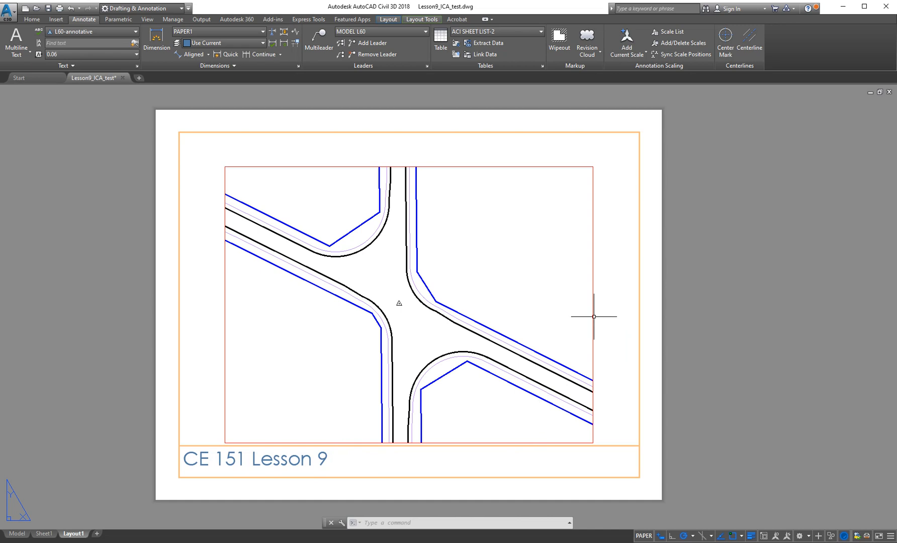
- Stretch the viewport's corners so it fills the border area down to the title strip's dividing line, and clear the selection
{"action": "left_click", "coordinate": [593, 272]}
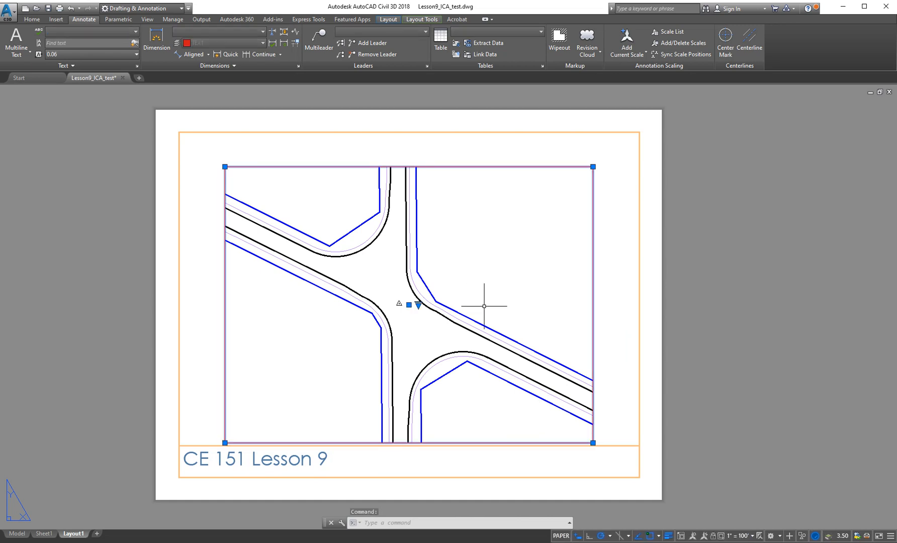
{"action": "left_click", "coordinate": [593, 166]}
{"action": "left_click", "coordinate": [639, 132]}
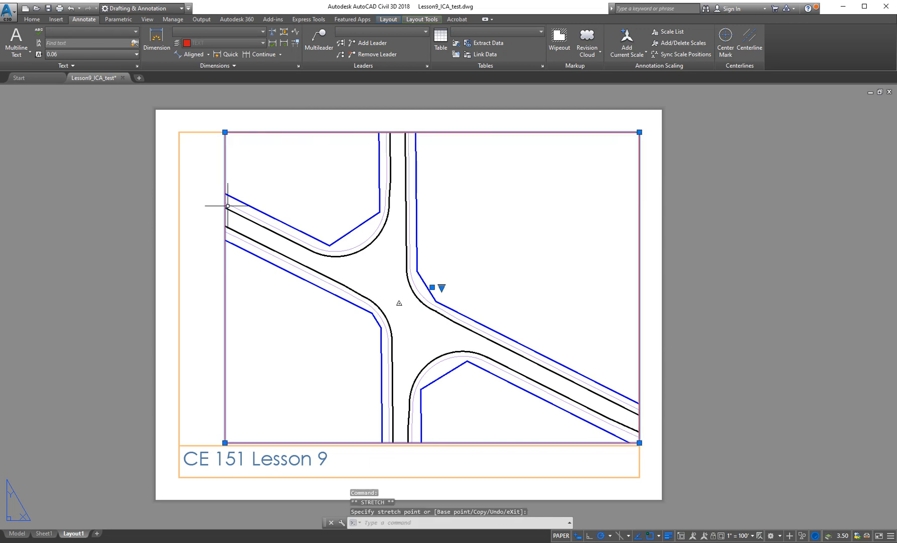
{"action": "left_click", "coordinate": [224, 132]}
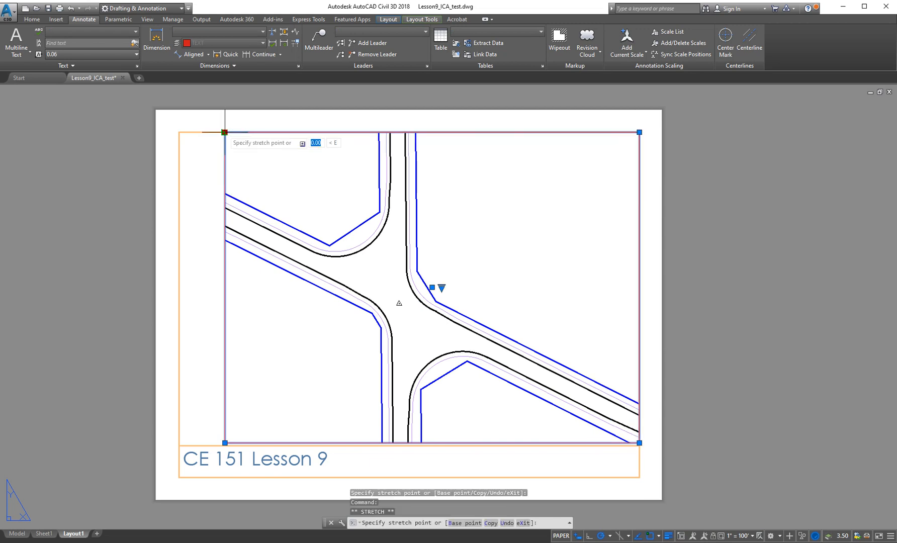
{"action": "left_click", "coordinate": [179, 131]}
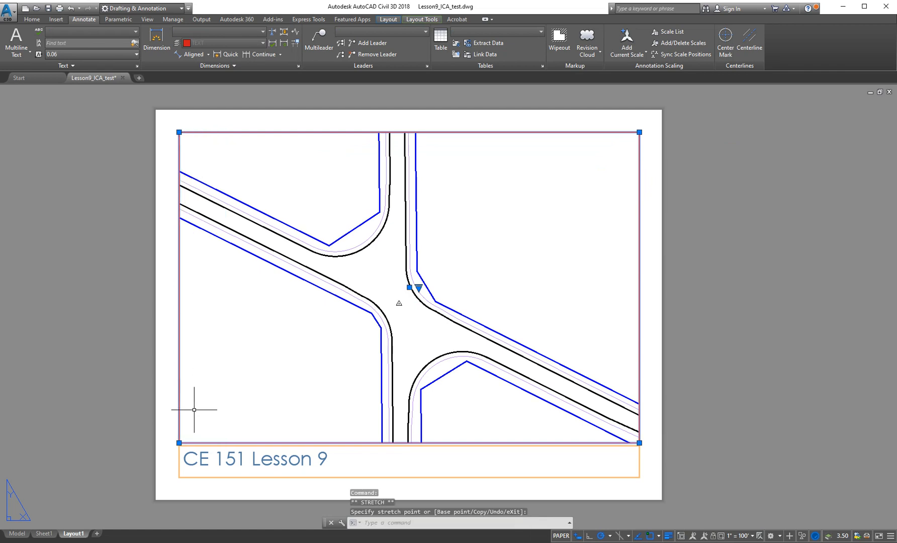
{"action": "left_click", "coordinate": [179, 443]}
{"action": "key", "text": "Escape"}
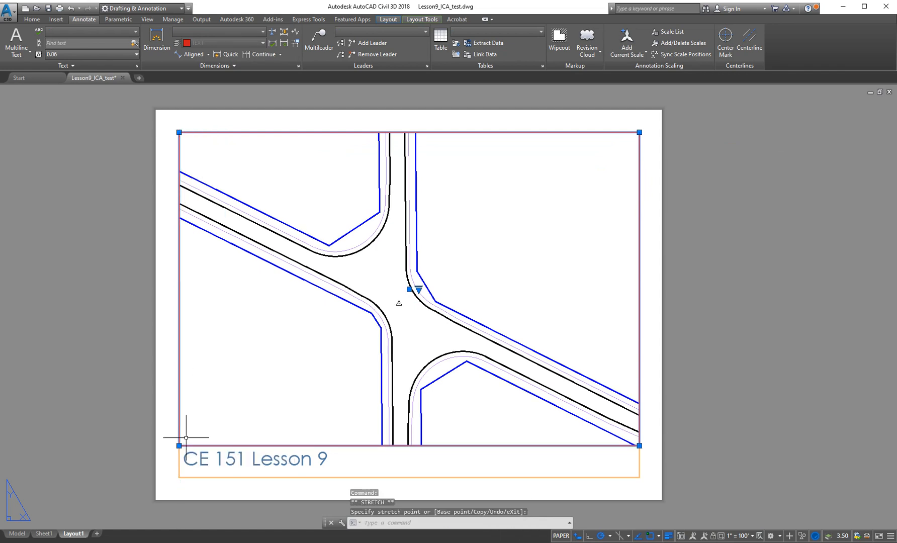
{"action": "key", "text": "Escape"}
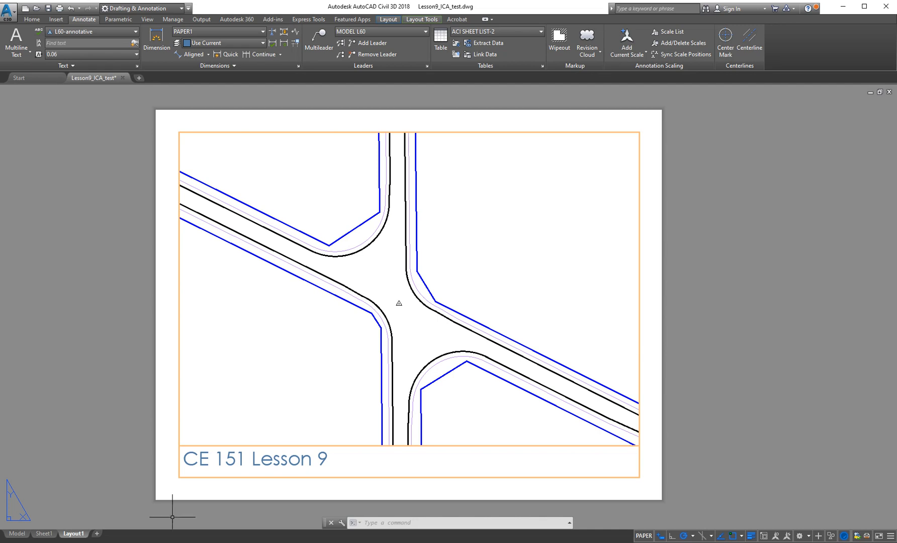
- Switch to the Sheet1 layout and examine its intersection plan, cross sections and title block
{"action": "mouse_move", "coordinate": [73, 536]}
{"action": "key", "text": "Escape"}
{"action": "key", "text": "Escape"}
{"action": "key", "text": "Escape"}
{"action": "mouse_move", "coordinate": [44, 534]}
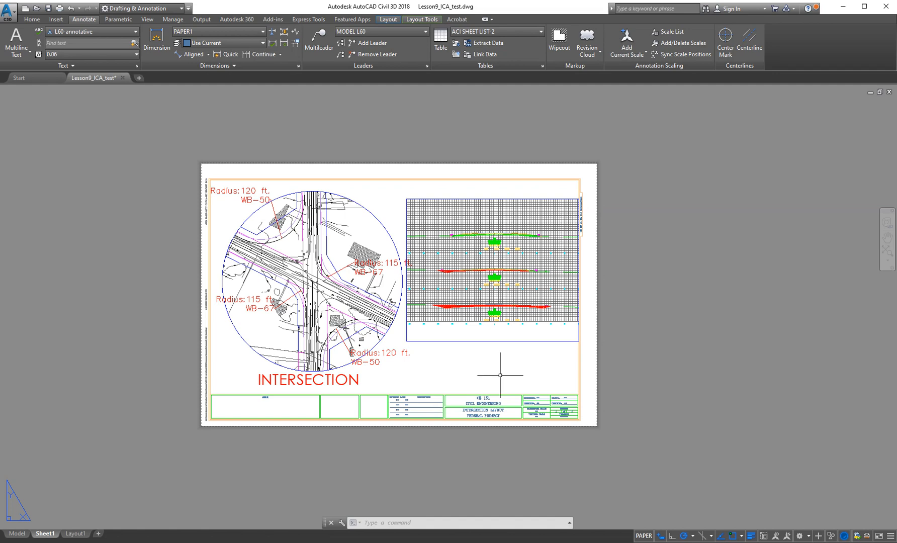
{"action": "scroll", "coordinate": [456, 354], "scroll_direction": "up", "scroll_amount": 1}
{"action": "middle_click_drag", "start_coordinate": [454, 365], "coordinate": [497, 395]}
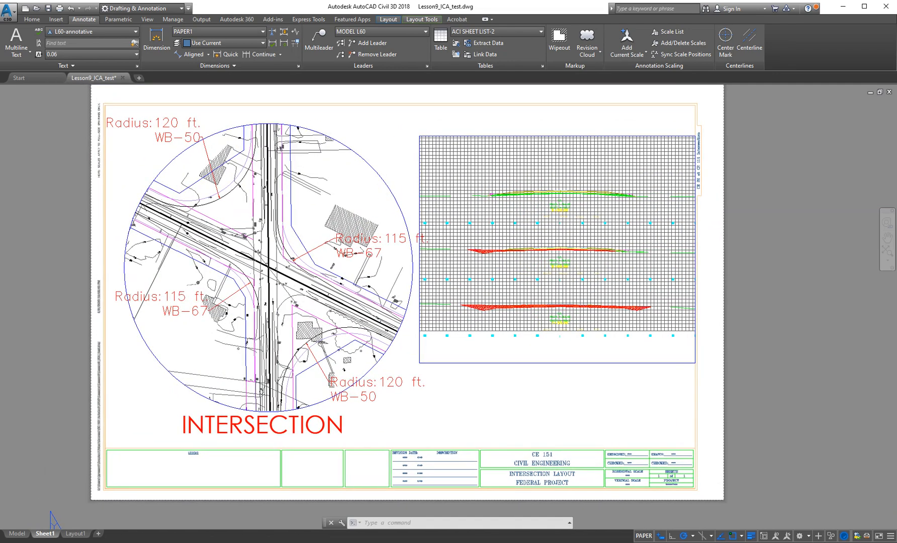